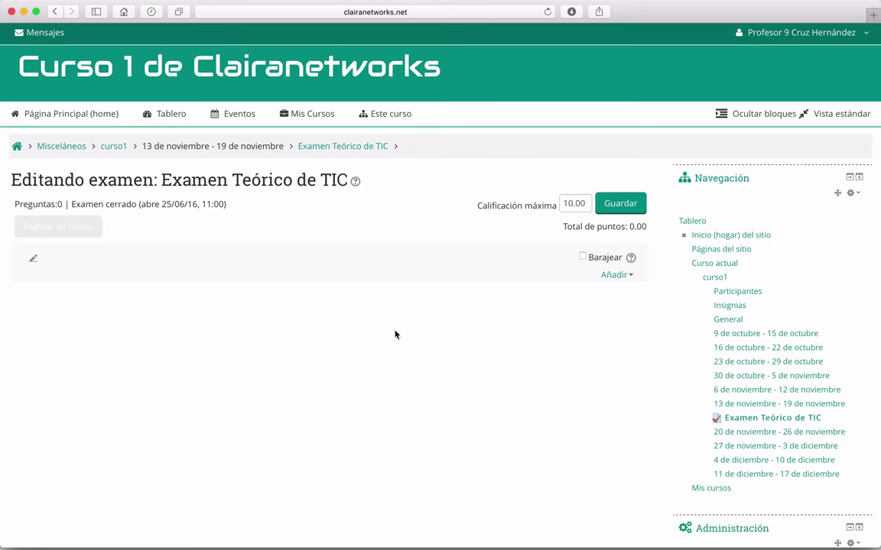
- Switch to the exam document EXAMEN INTERNO DE SELECCIÓN TIC 2016.docx in Microsoft Word and set its zoom to 200%
key(ctrl+Up)
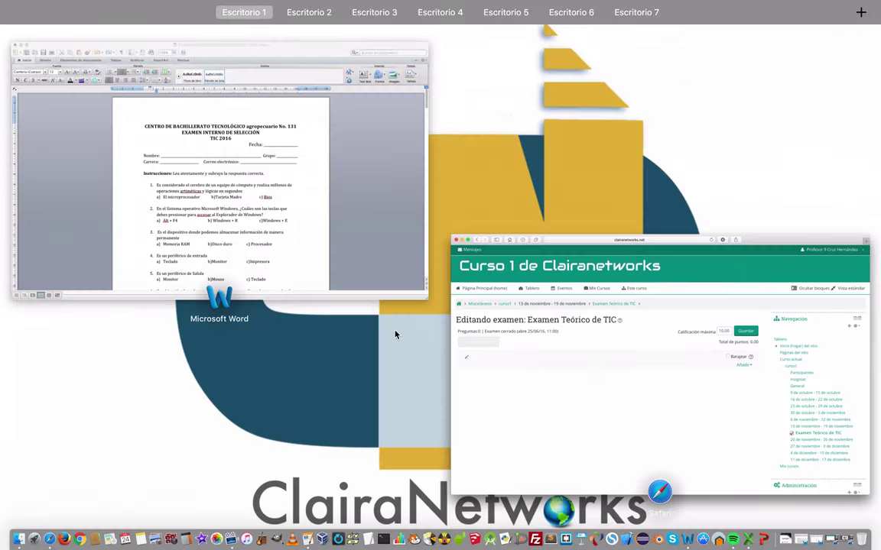
click(291, 232)
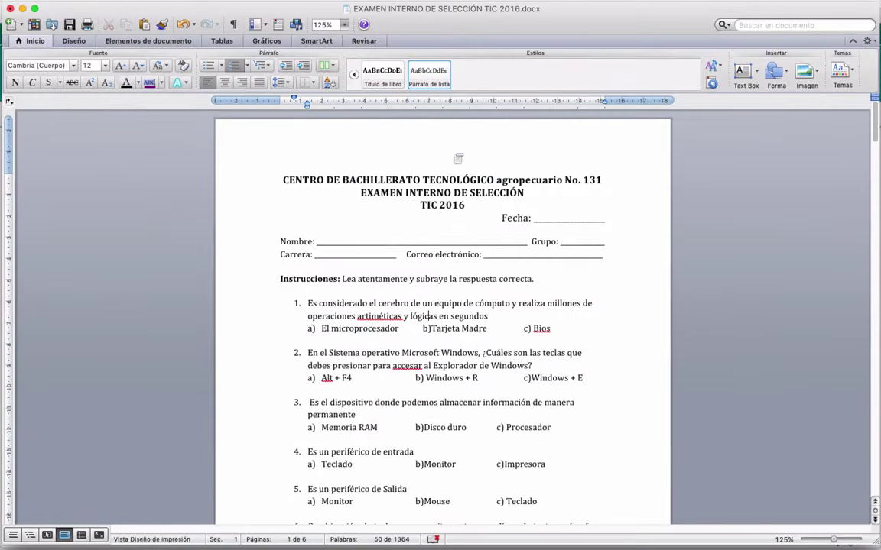
click(344, 25)
click(335, 48)
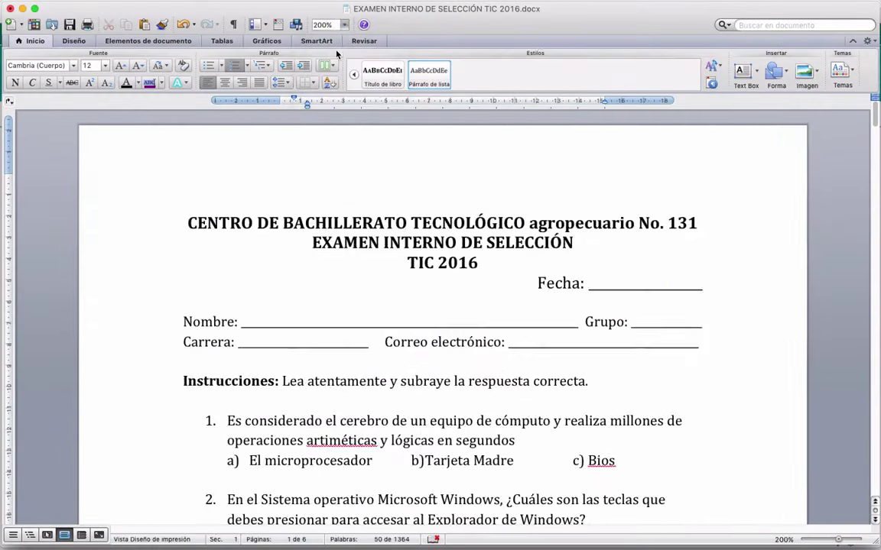
- Undo the last edit in the document and re-enter the year in the heading as 2016
click(432, 264)
scroll(431, 267, down, 3)
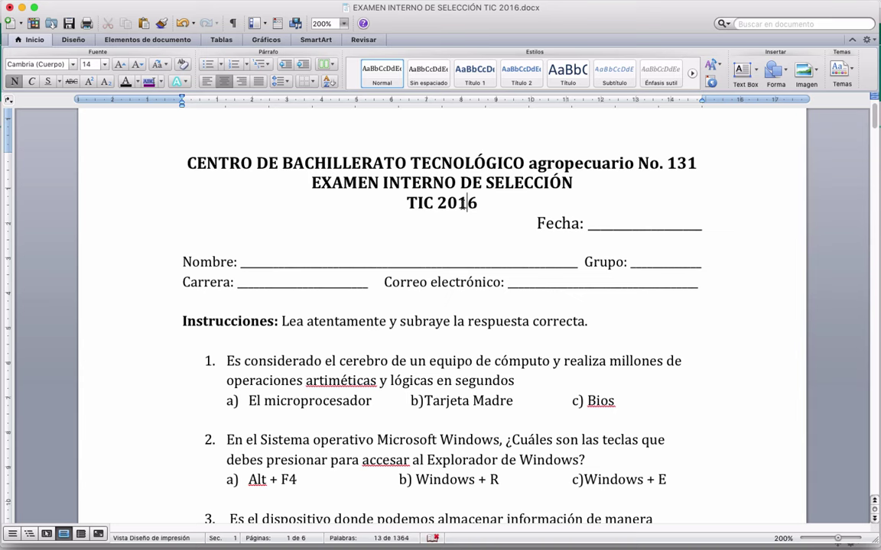
key(super+z)
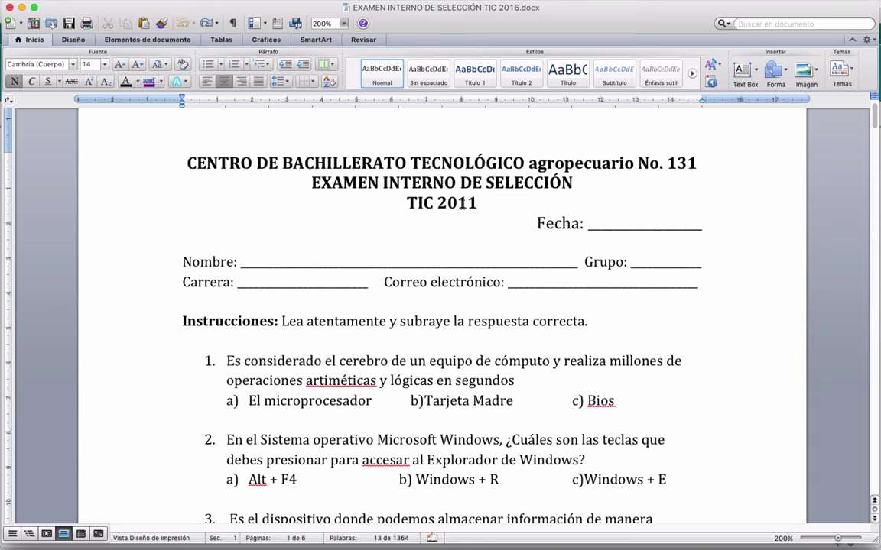
key(BackSpace)
text(6)
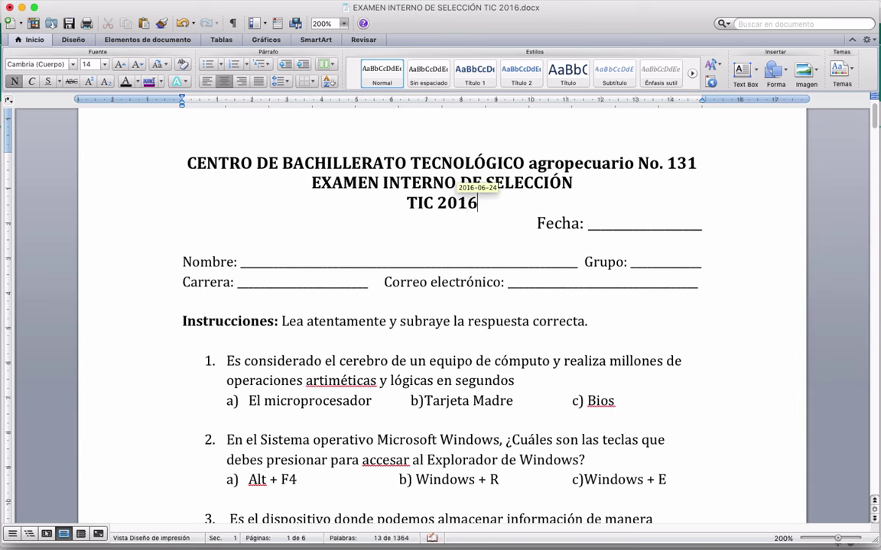
key(Down)
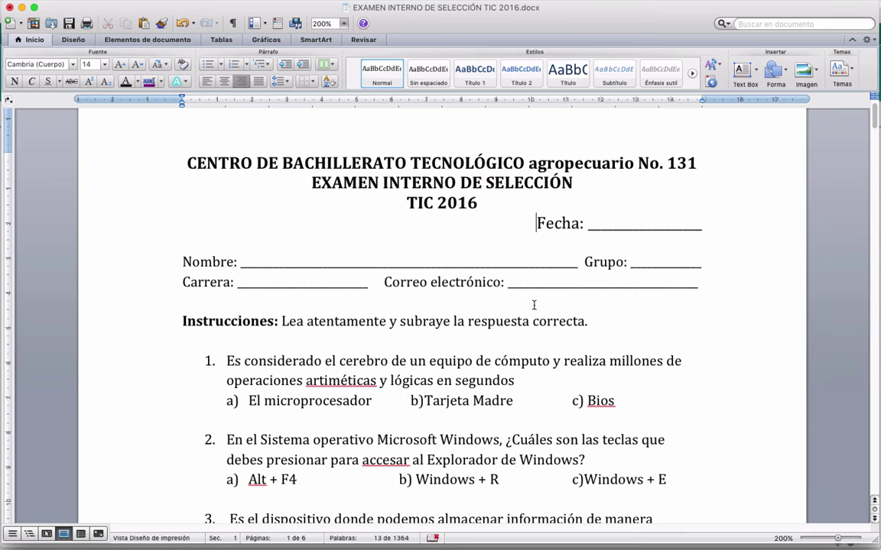
- Review the multiple-choice questions, the column-matching table in question 28 and the first open questions of the exam
scroll(533, 305, down, 5)
scroll(384, 329, down, 5)
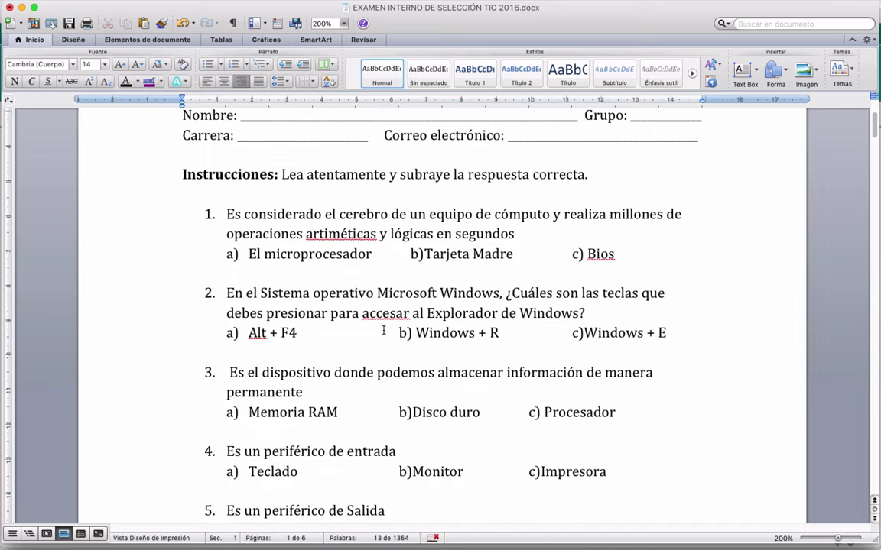
scroll(384, 330, down, 2)
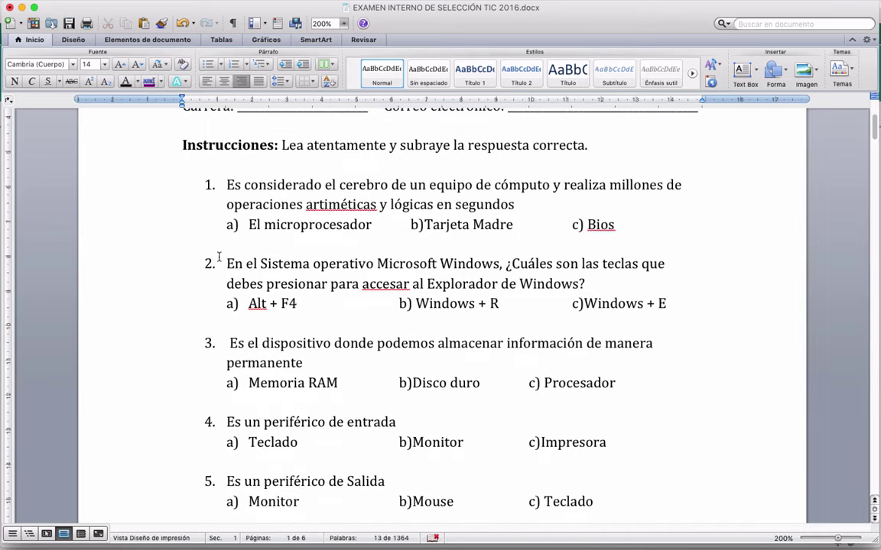
scroll(410, 239, down, 20)
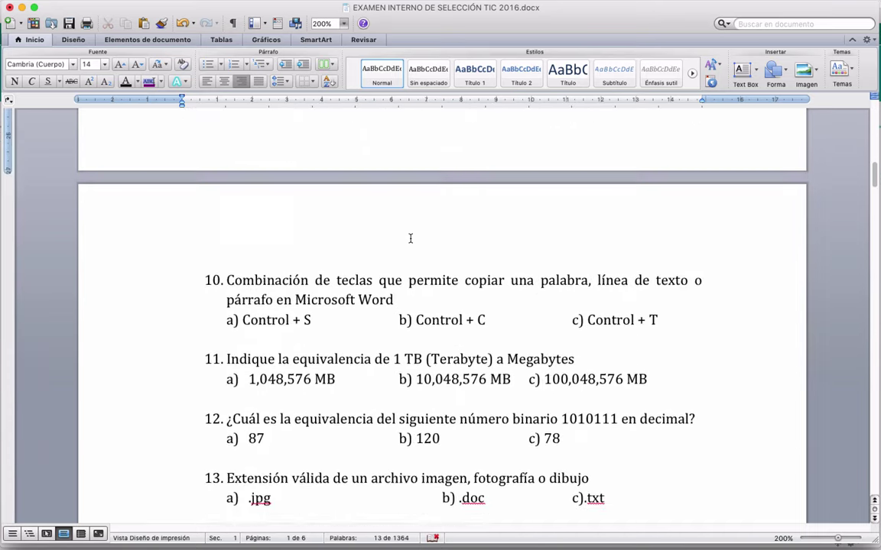
scroll(410, 239, down, 20)
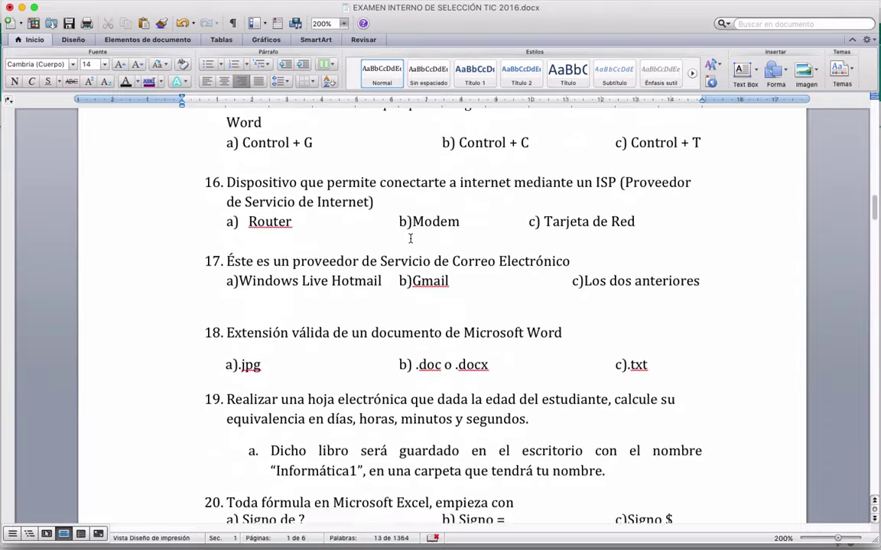
scroll(409, 238, down, 20)
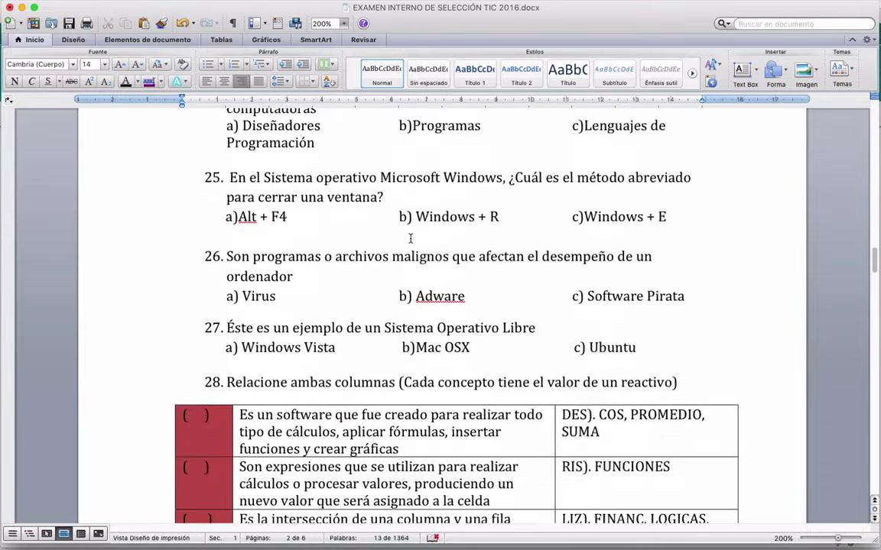
scroll(410, 238, down, 10)
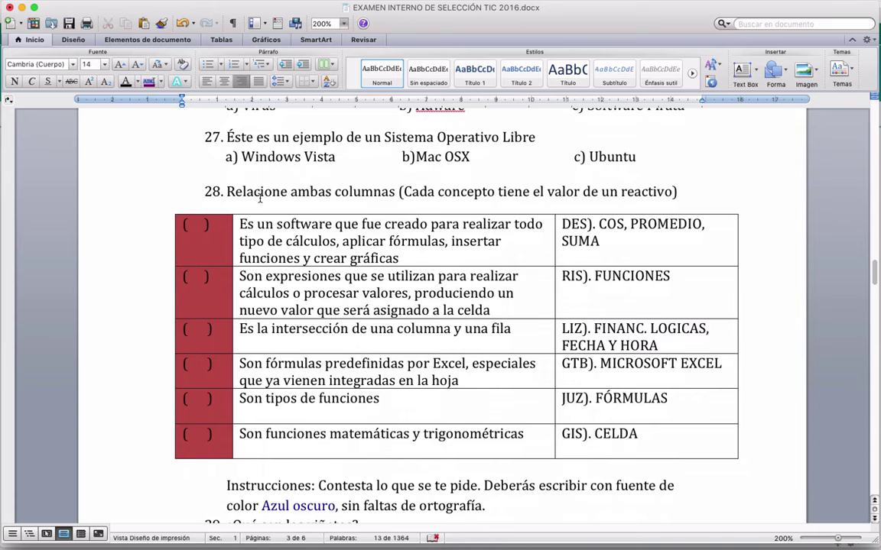
scroll(260, 197, down, 10)
click(359, 233)
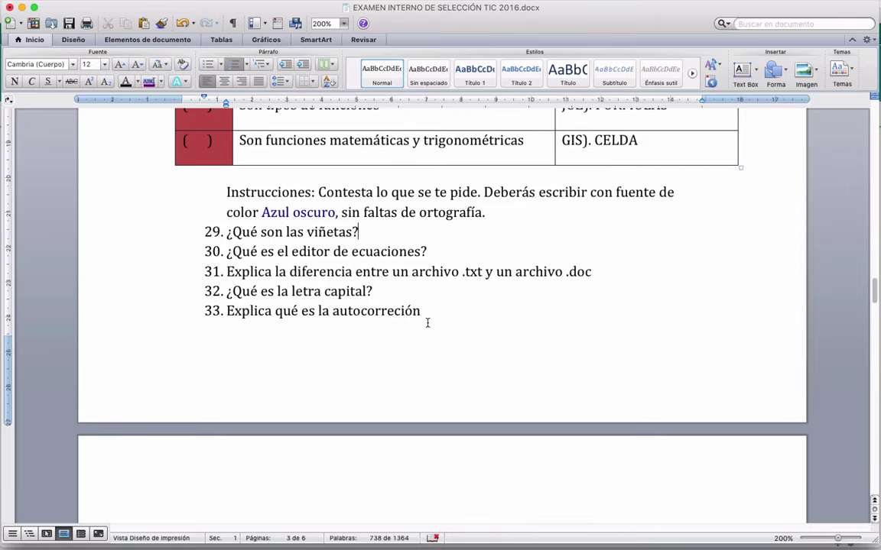
- Review the remaining open questions and the labelled computer image in question 82, and return to question 1
scroll(427, 322, down, 15)
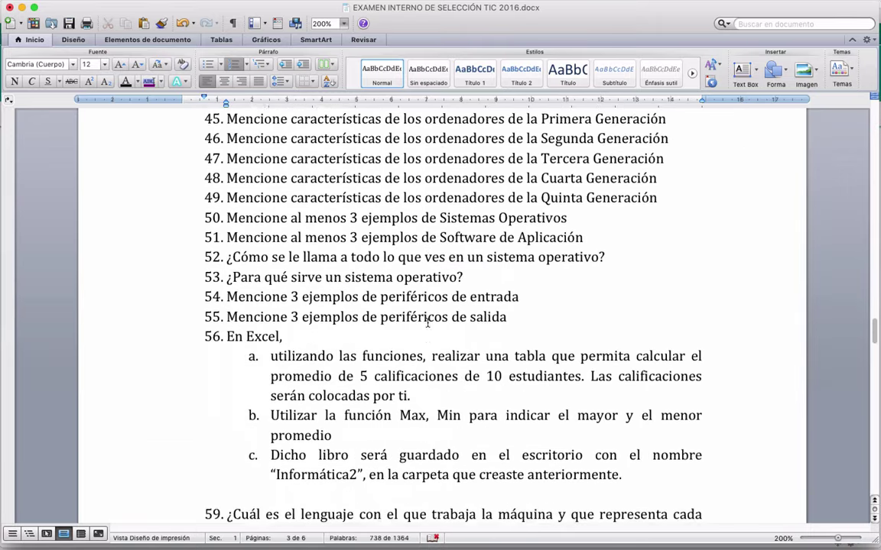
scroll(427, 323, down, 20)
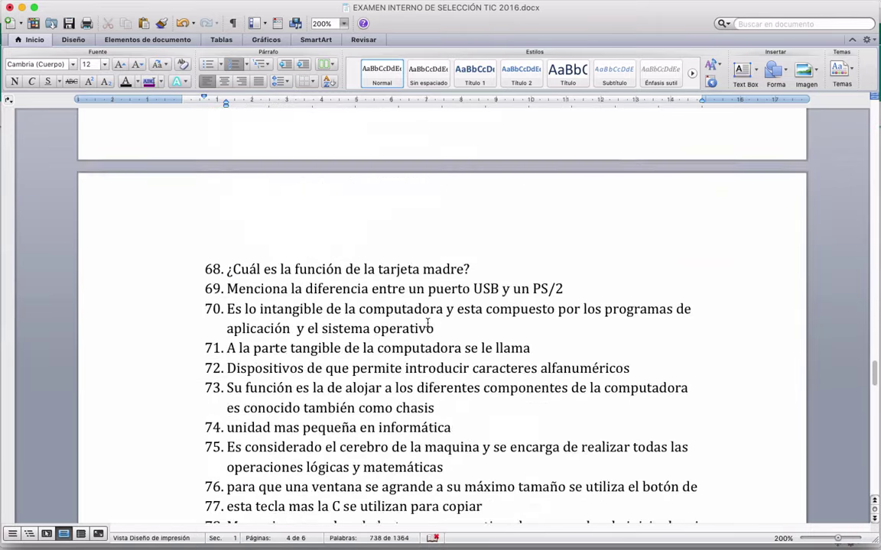
scroll(427, 323, down, 10)
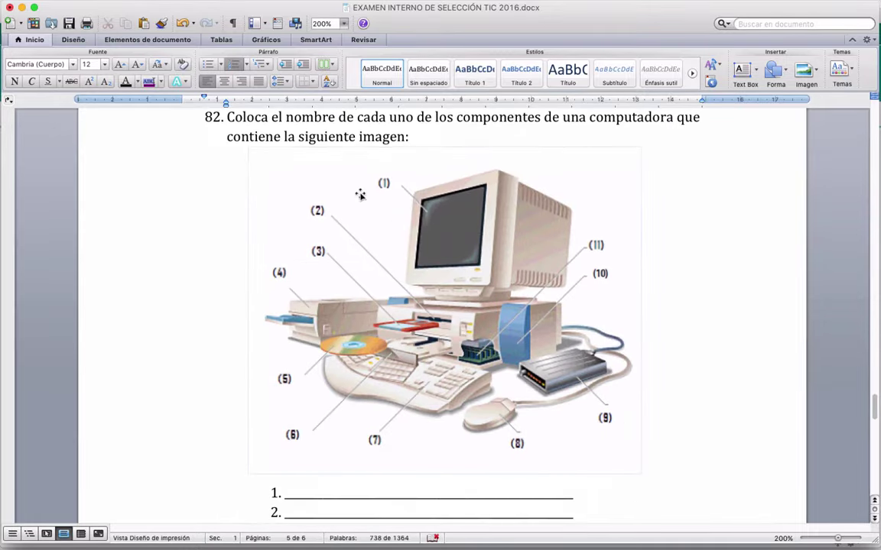
scroll(252, 324, down, 3)
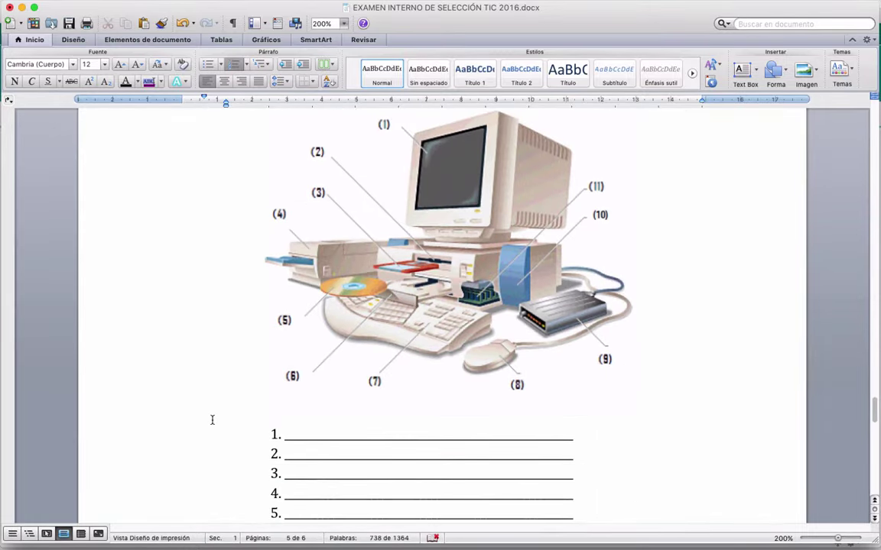
scroll(212, 419, down, 15)
scroll(212, 419, up, 20)
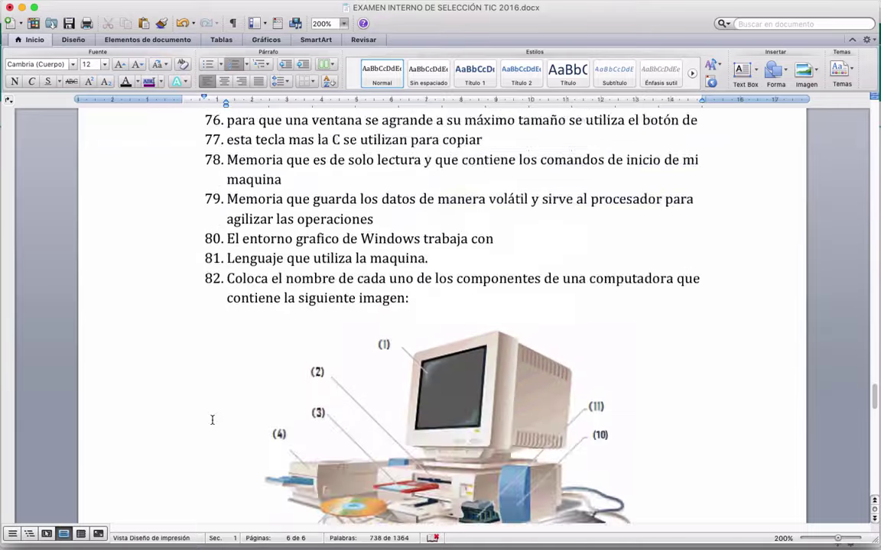
scroll(212, 419, up, 5)
scroll(213, 419, down, 20)
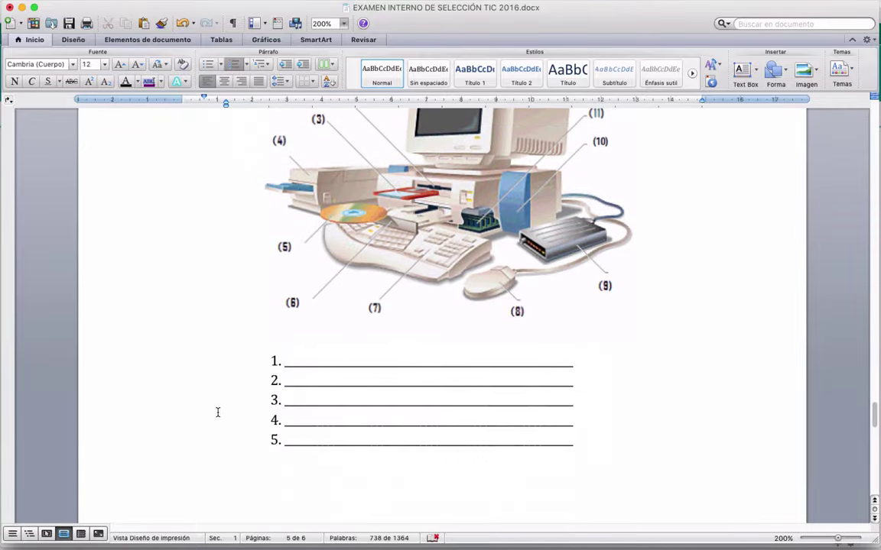
scroll(222, 273, up, 15)
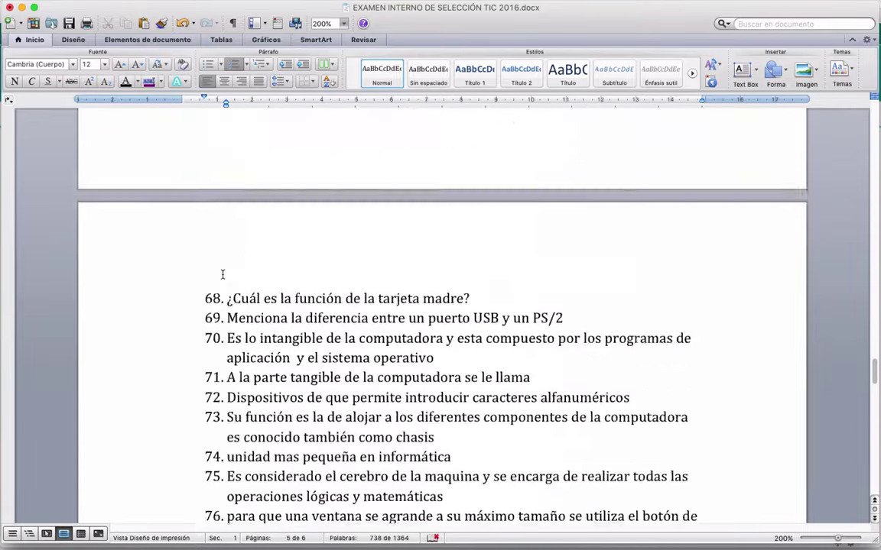
scroll(223, 273, up, 20)
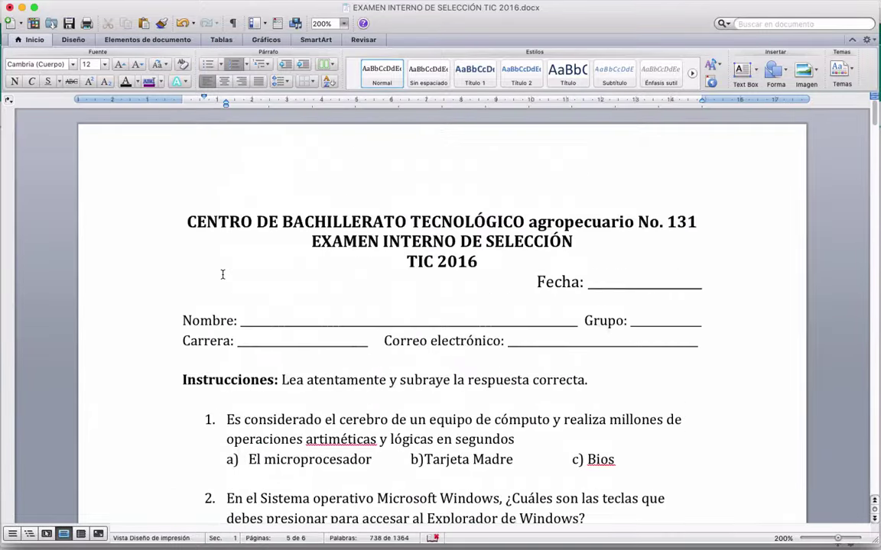
scroll(277, 298, down, 8)
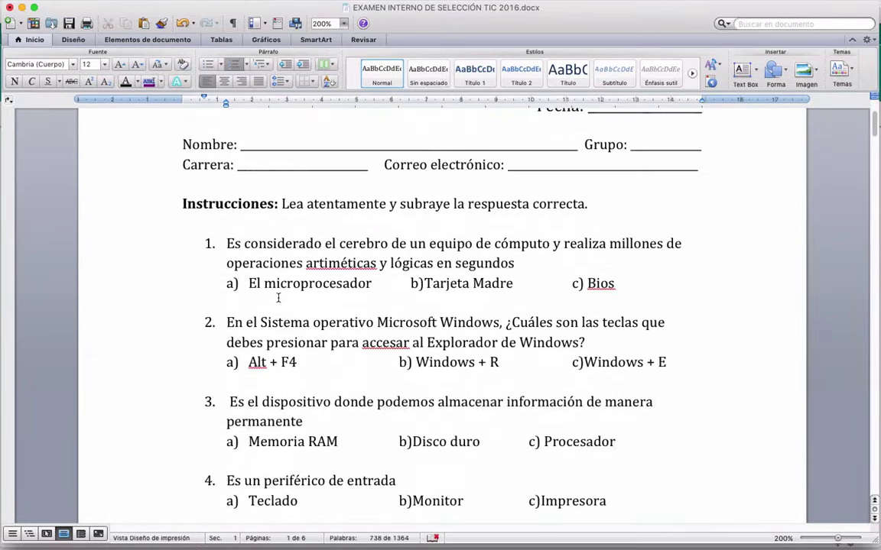
click(266, 243)
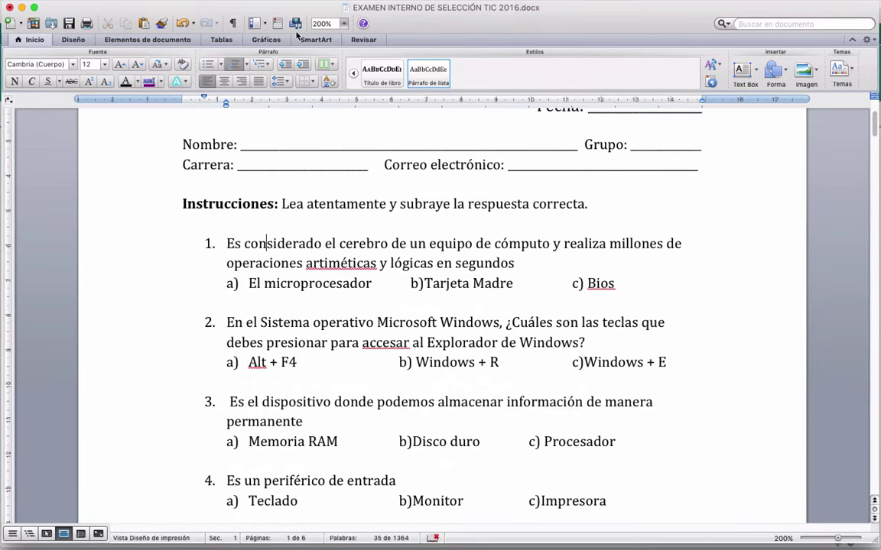
- Hide the Word document and return to the Examen Teórico de TIC editing page in Safari
drag(240, 8, 783, 15)
key(super+h)
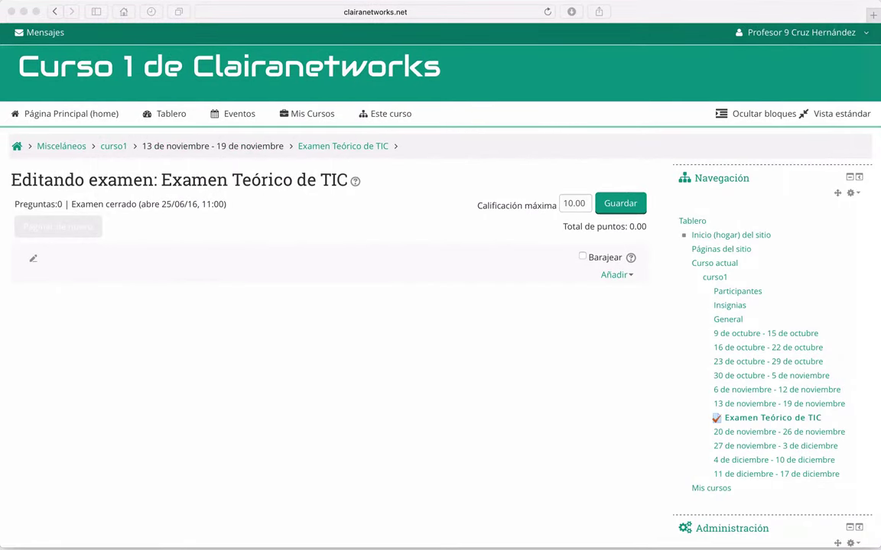
click(259, 375)
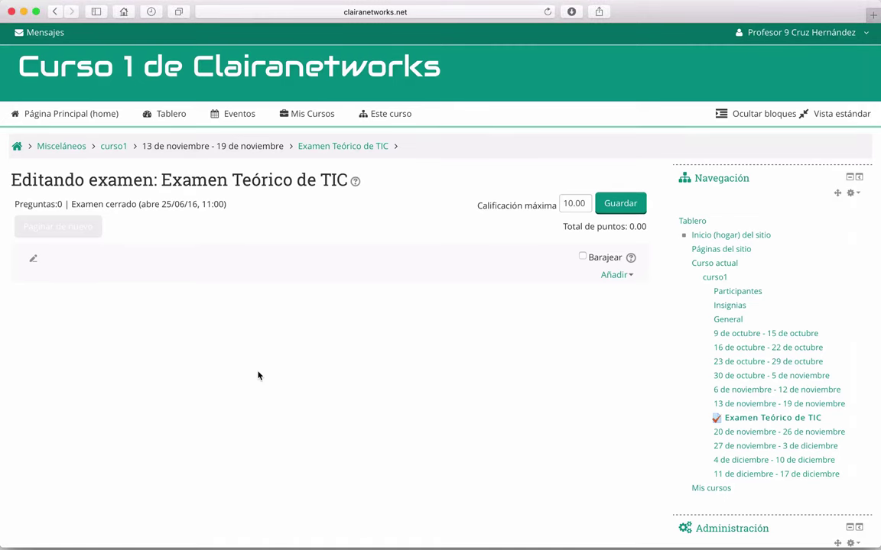
- Add a new question of the type Opción múltiple to the Examen Teórico de TIC quiz
click(618, 275)
click(548, 227)
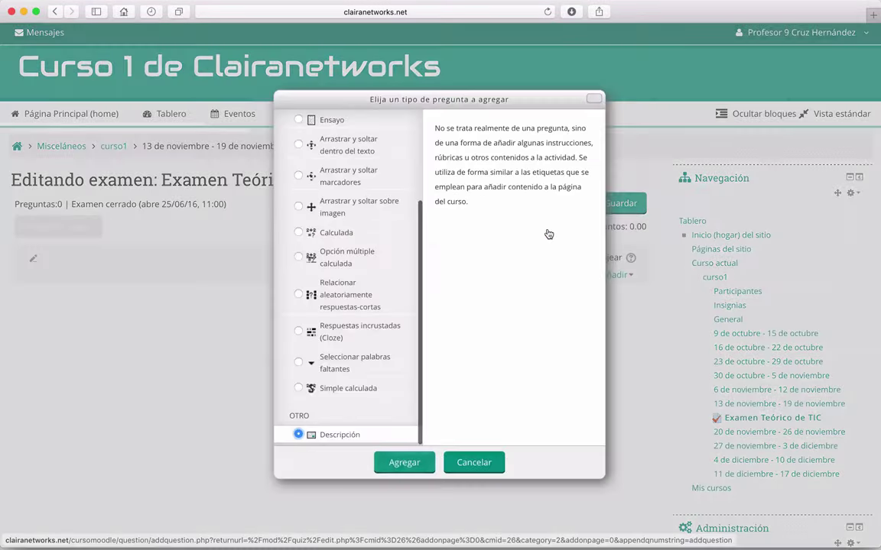
scroll(356, 199, up, 5)
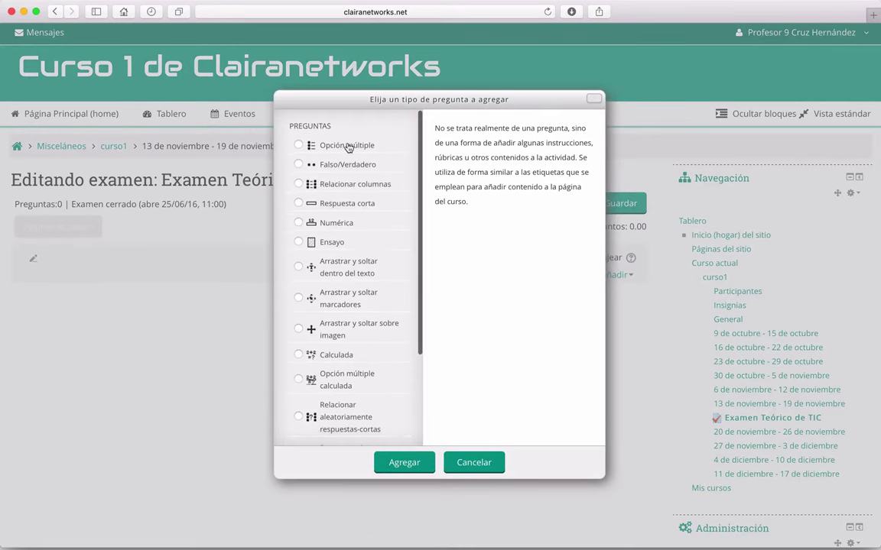
click(346, 144)
click(398, 464)
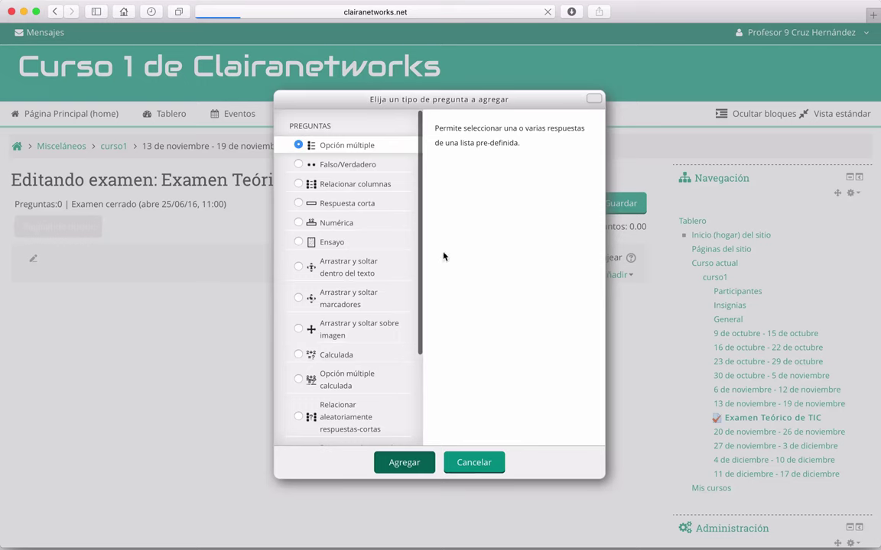
- Name the question "Pregunta 1. Examen Interno de TIC" within the category Por defecto en curso1
scroll(80, 368, down, 1)
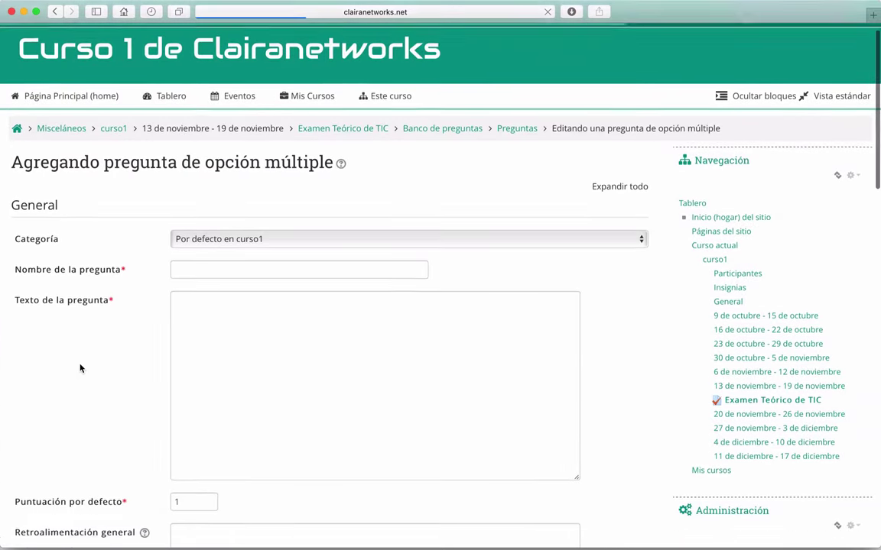
click(224, 192)
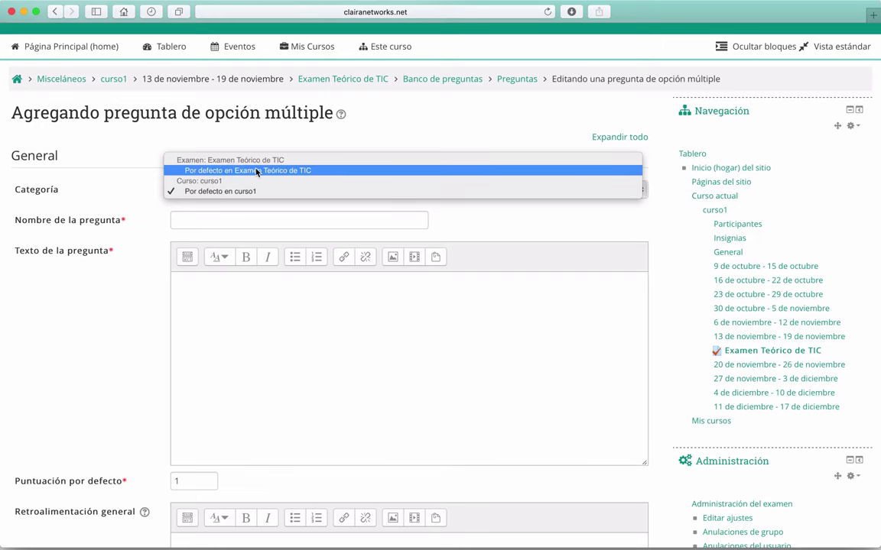
click(82, 233)
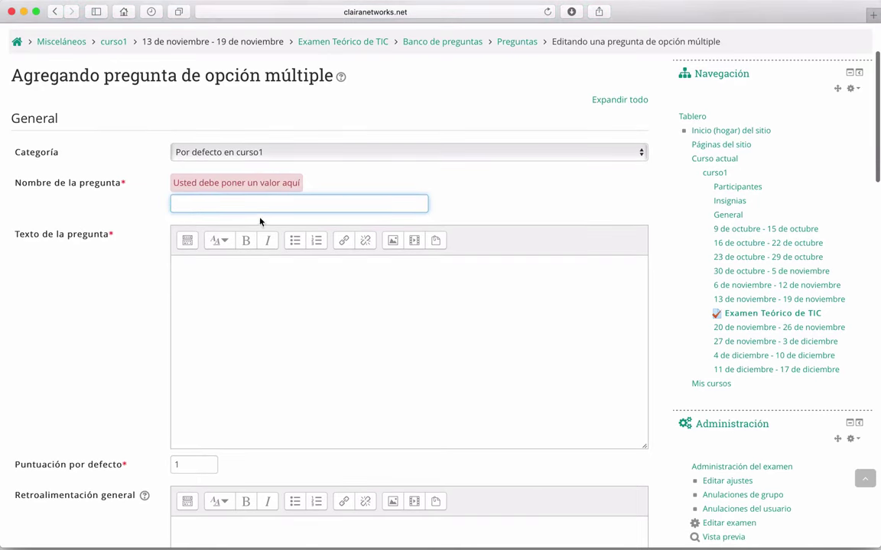
text(Preg)
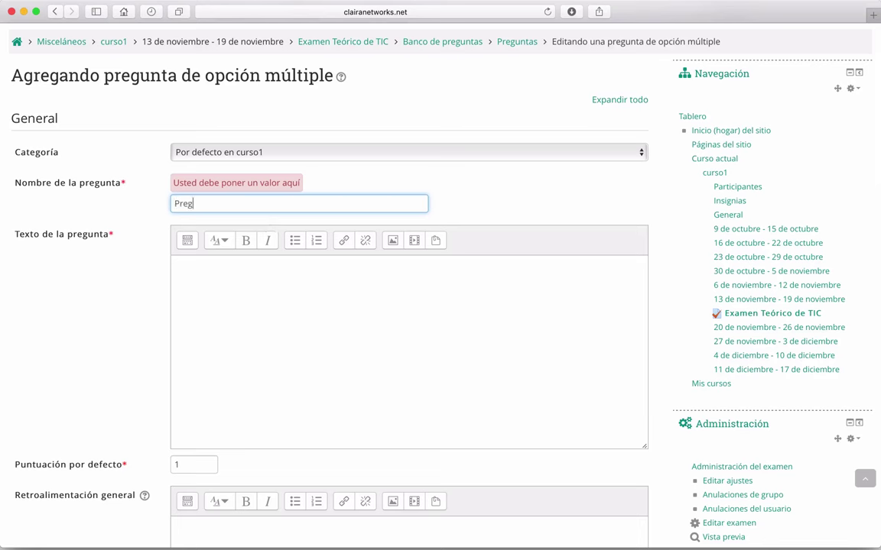
text(unta 1)
text(. Examen Interno de )
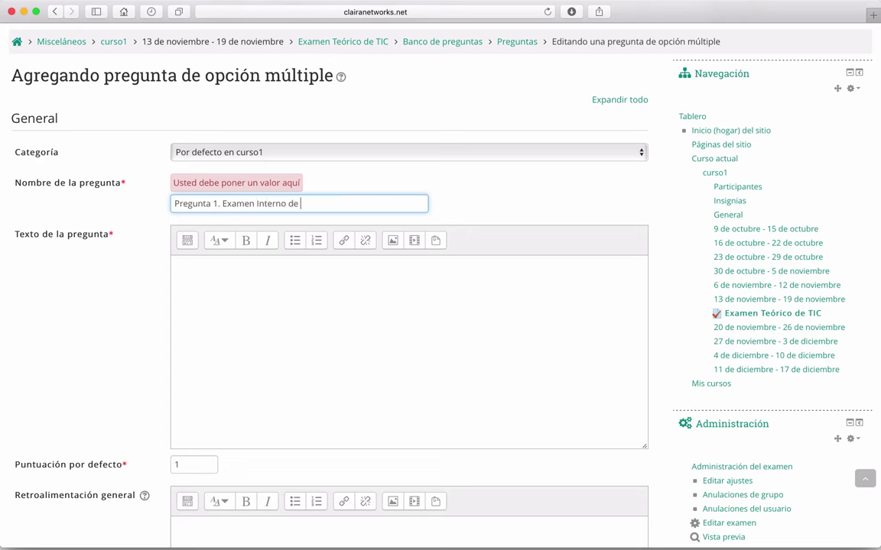
text(TIC)
scroll(131, 234, down, 1)
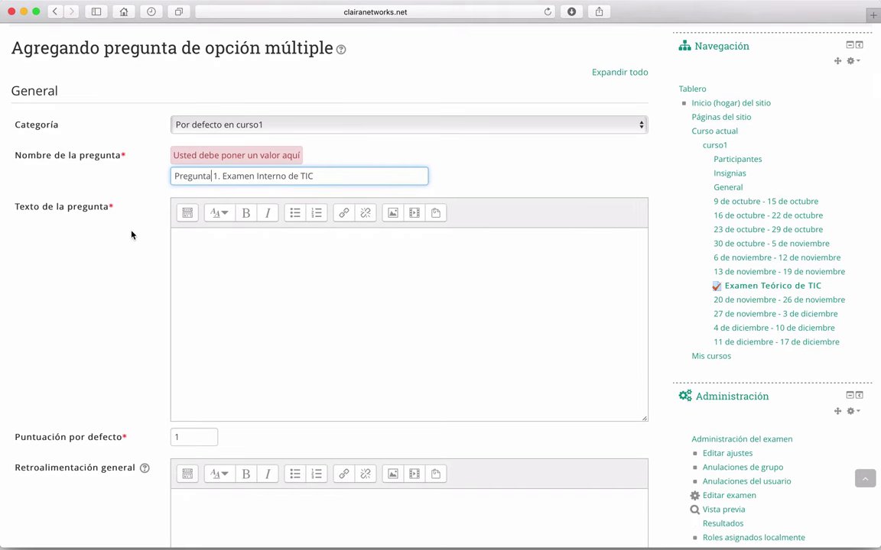
- Enter the question text "Es considerado el cerebro de un equipo de cómputo y realiza millones de operaciones artiméticas y lógicas en segundos."
click(251, 269)
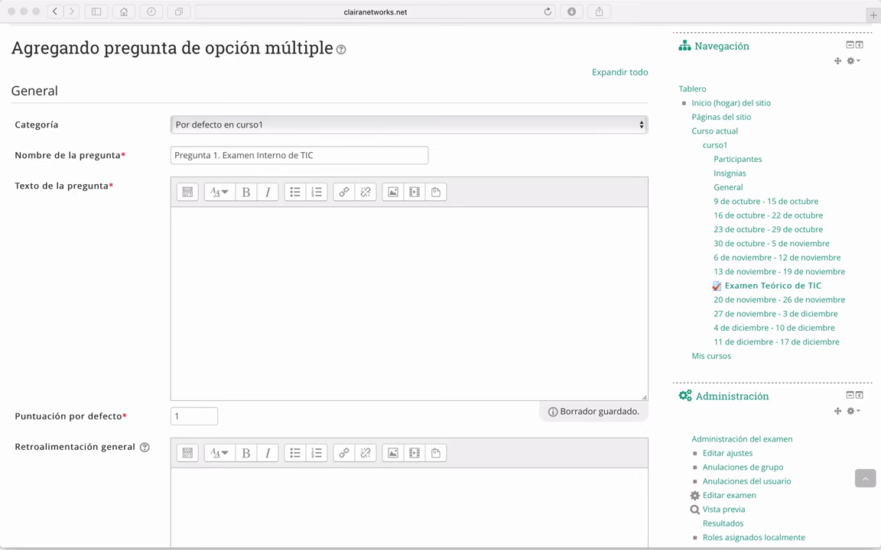
click(356, 254)
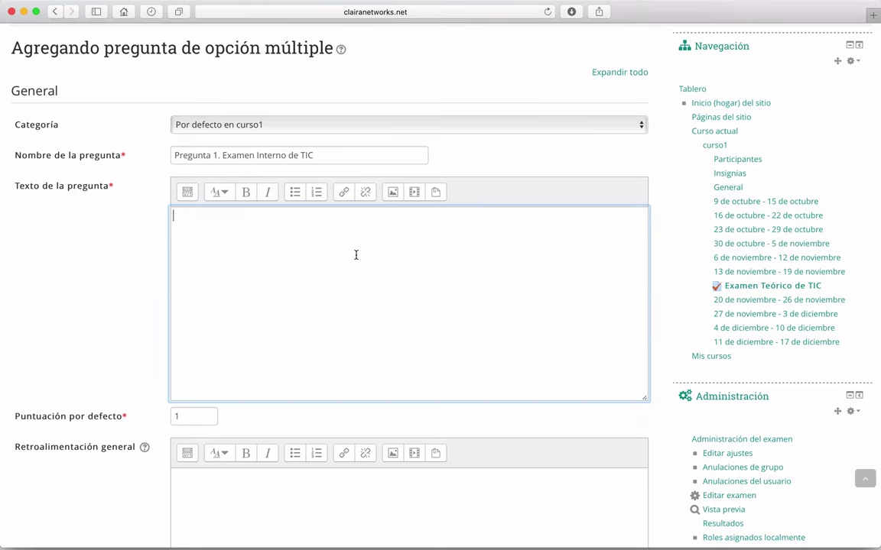
text(Es considerado el cerebro de un equipo de cómputo y realiza millones de operaciones artiméticas y lógicas en segundos)
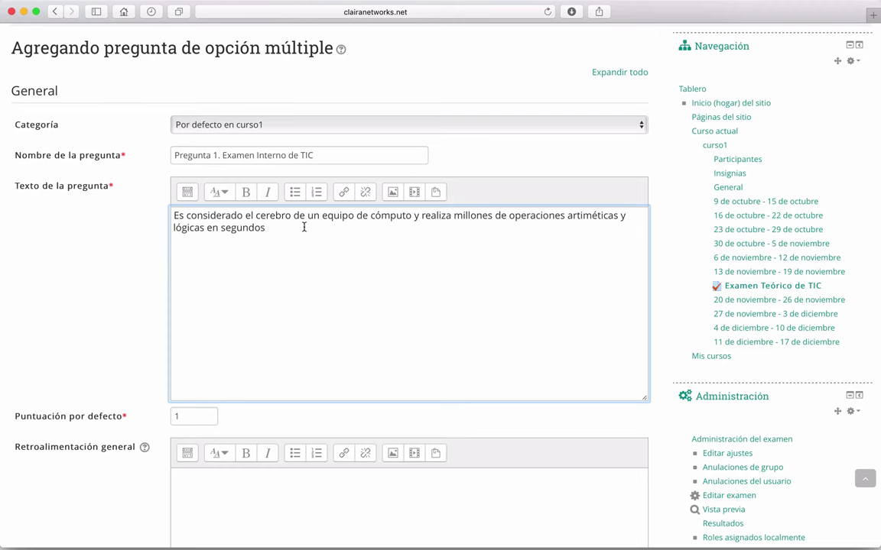
text(.)
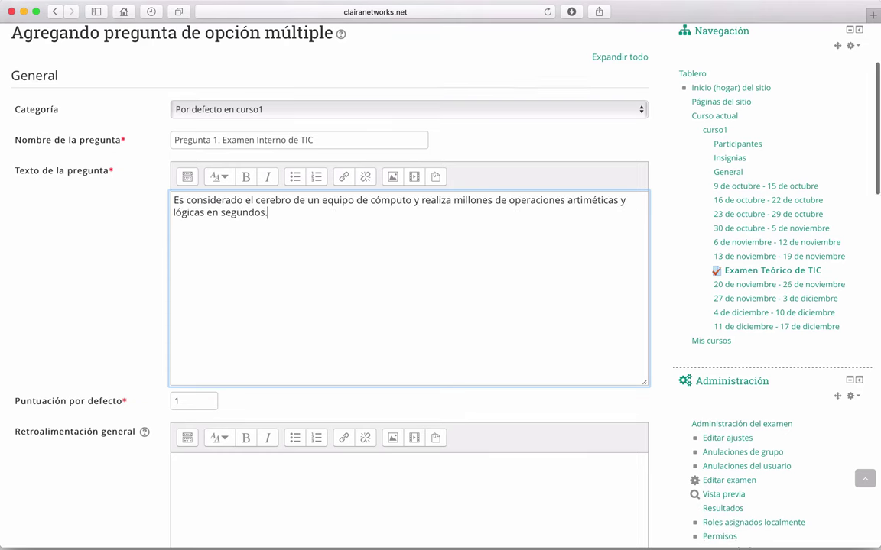
- Review the default score and the general feedback field of the multiple-choice question without changing them
scroll(304, 252, down, 2)
click(89, 308)
scroll(121, 312, down, 1)
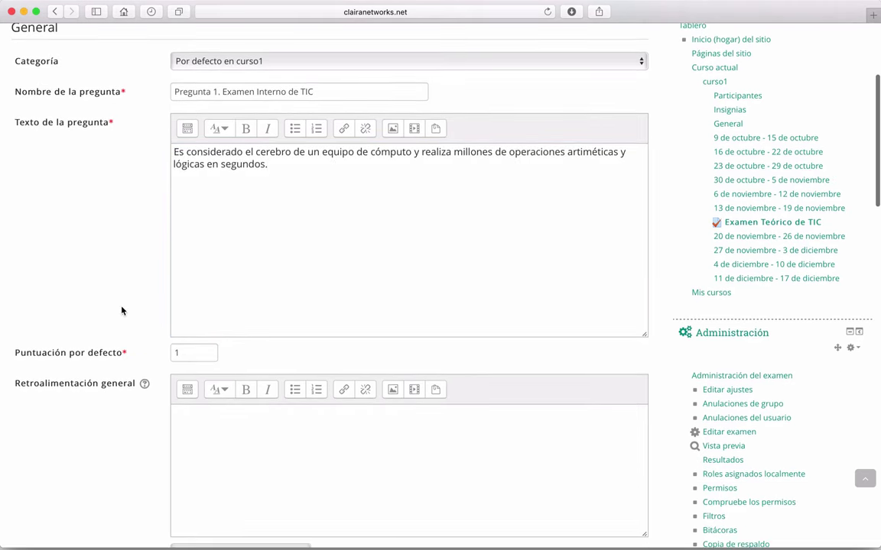
click(199, 354)
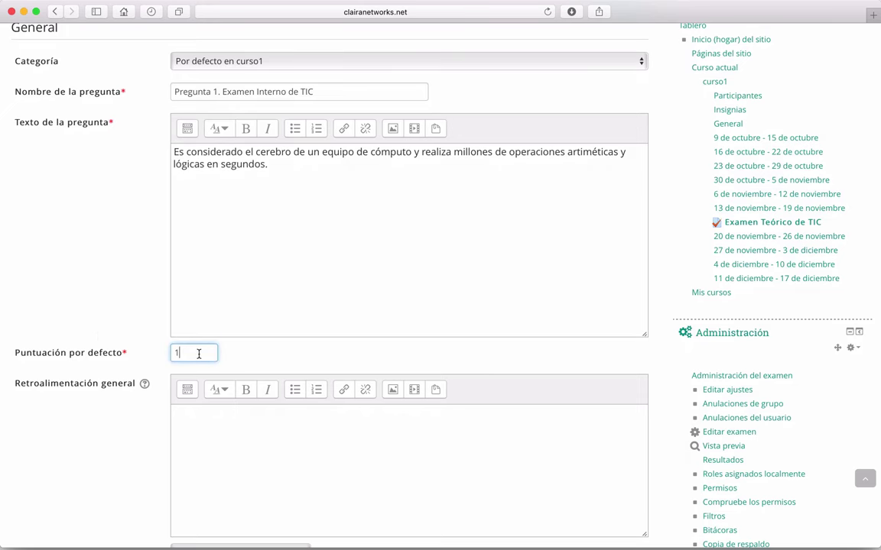
scroll(199, 353, down, 1)
scroll(172, 329, down, 1)
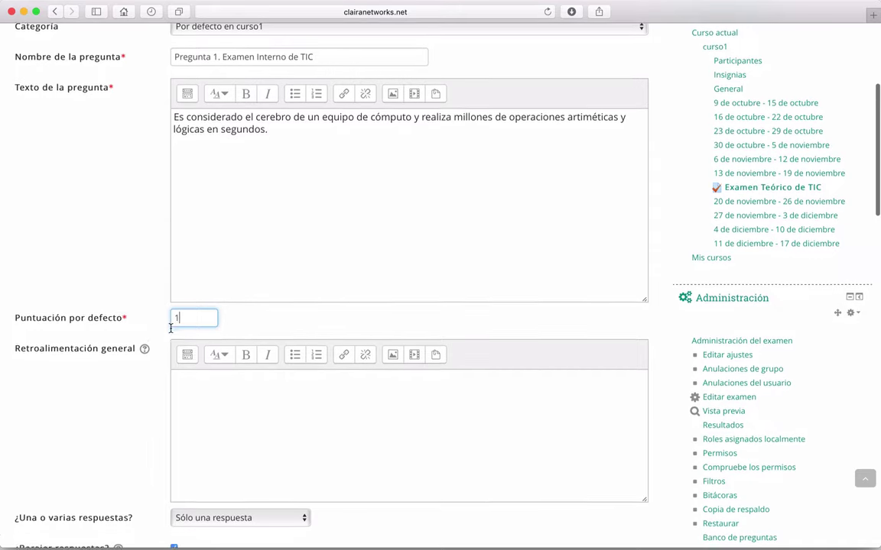
scroll(88, 374, down, 2)
click(222, 341)
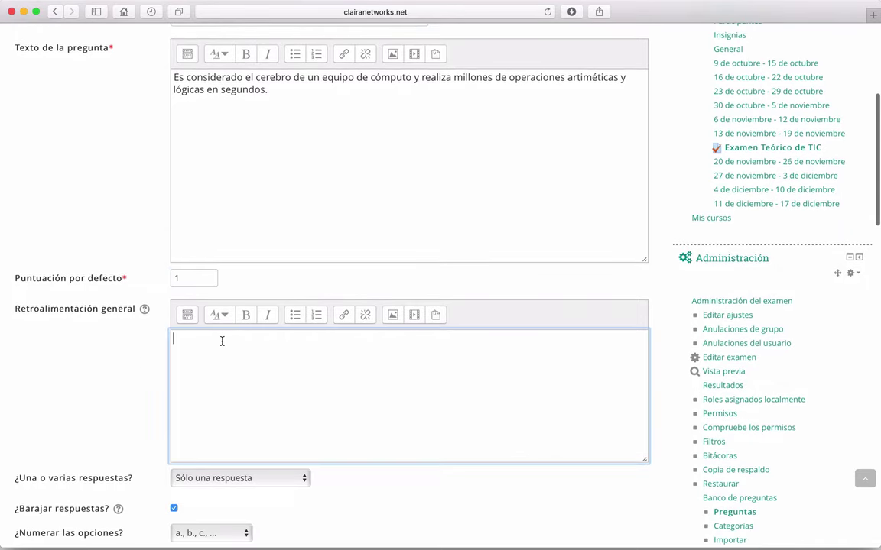
scroll(73, 339, down, 1)
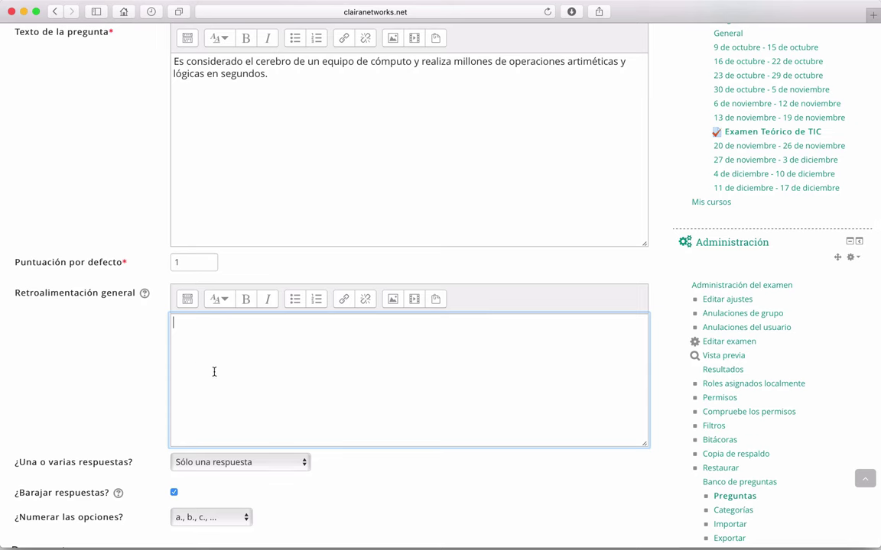
scroll(390, 153, up, 5)
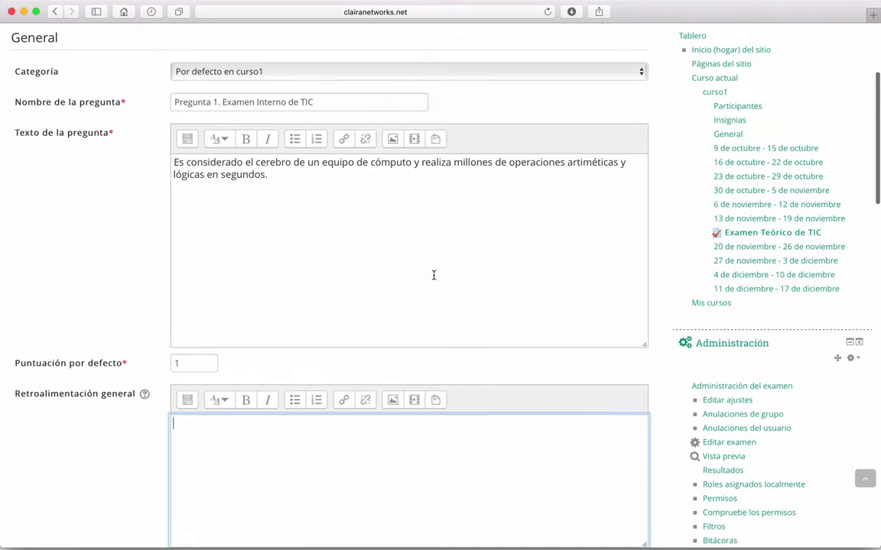
scroll(374, 253, down, 4)
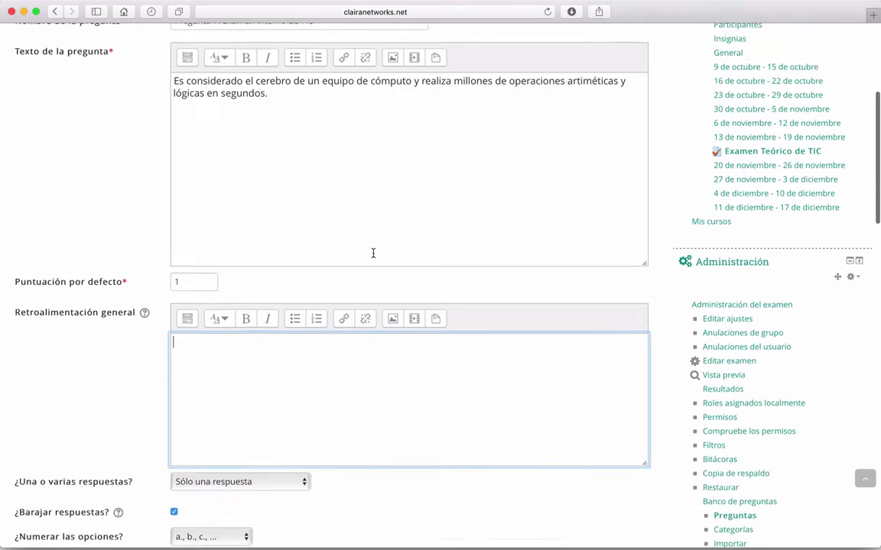
scroll(373, 253, down, 10)
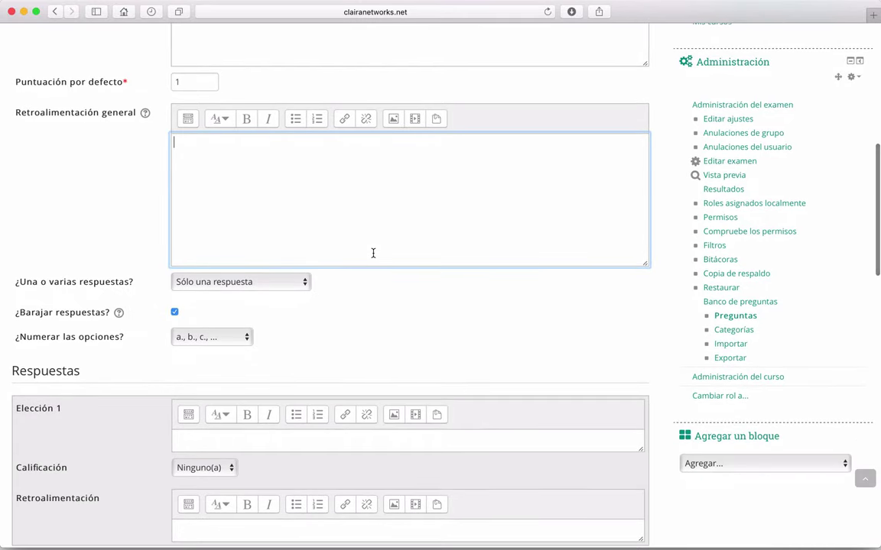
scroll(373, 253, down, 2)
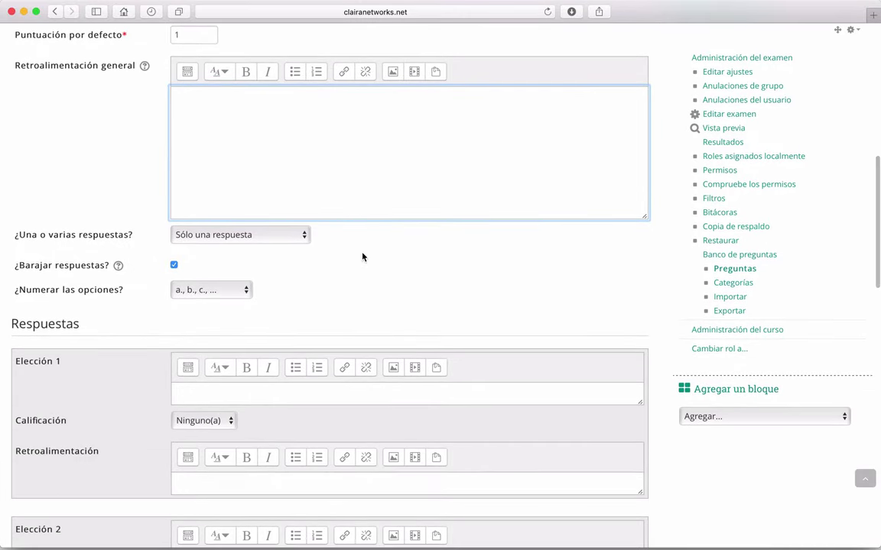
- Examine the choices for one or several answers, answer shuffling and option numbering, keeping the current settings
click(305, 237)
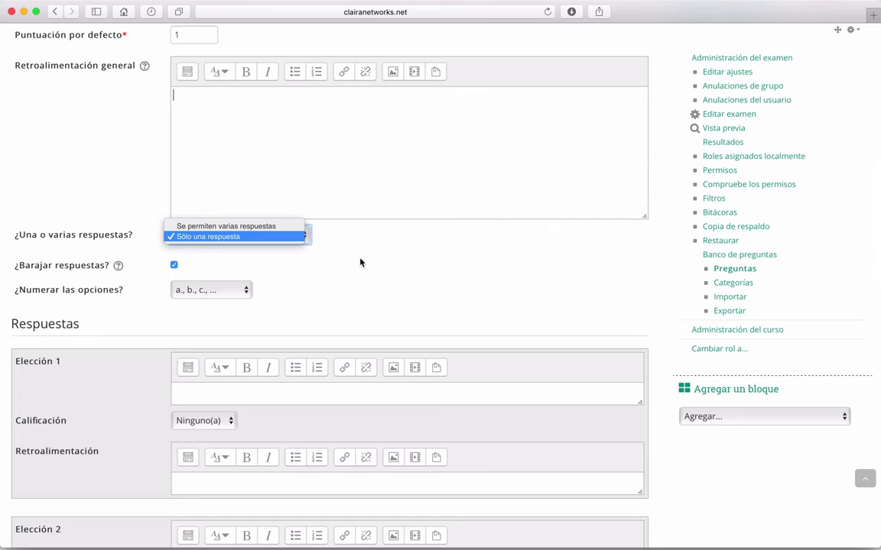
click(330, 238)
scroll(330, 237, down, 1)
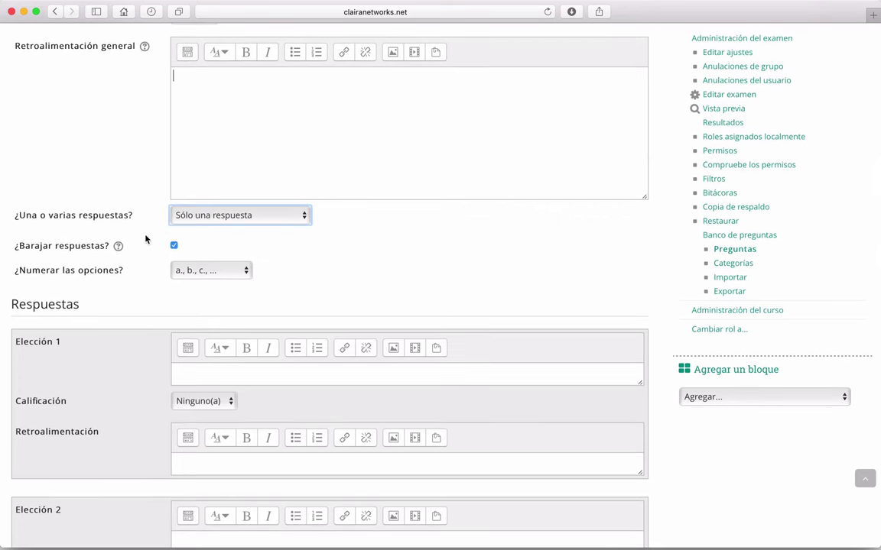
scroll(23, 211, down, 2)
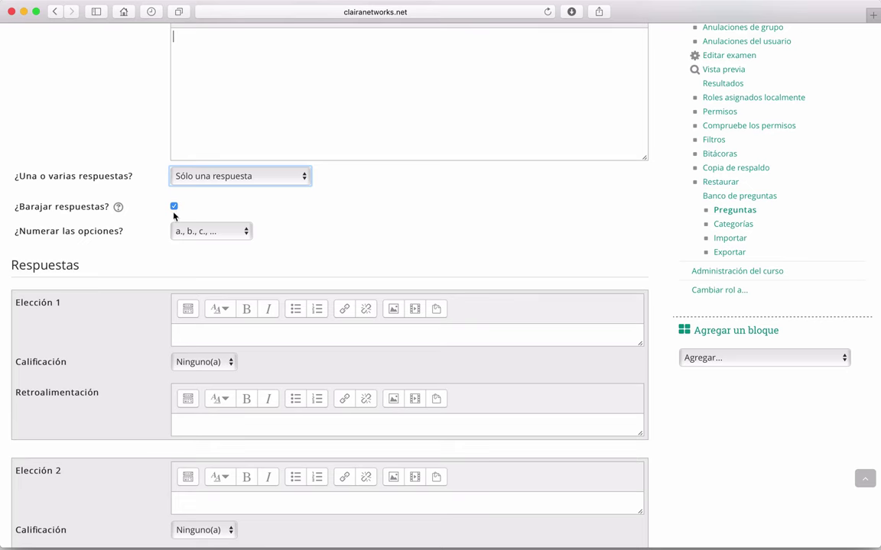
scroll(386, 241, up, 1)
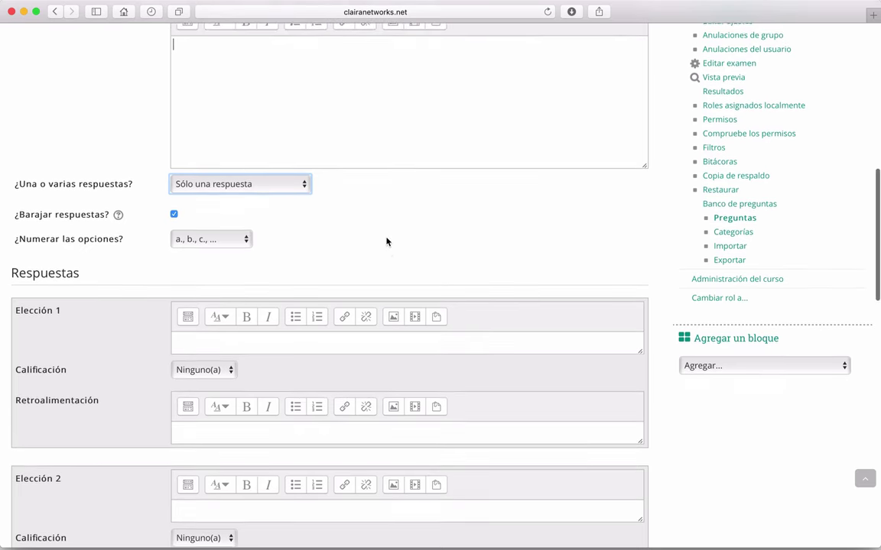
scroll(386, 241, down, 1)
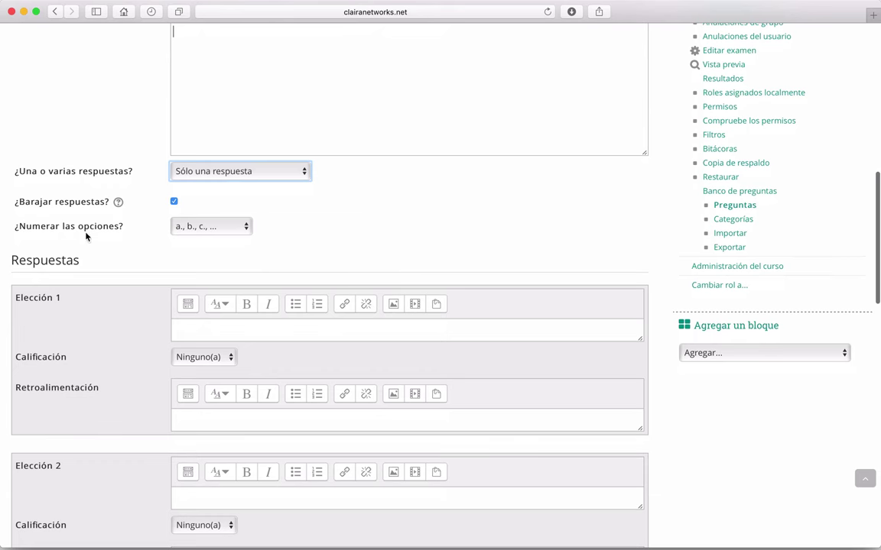
click(248, 228)
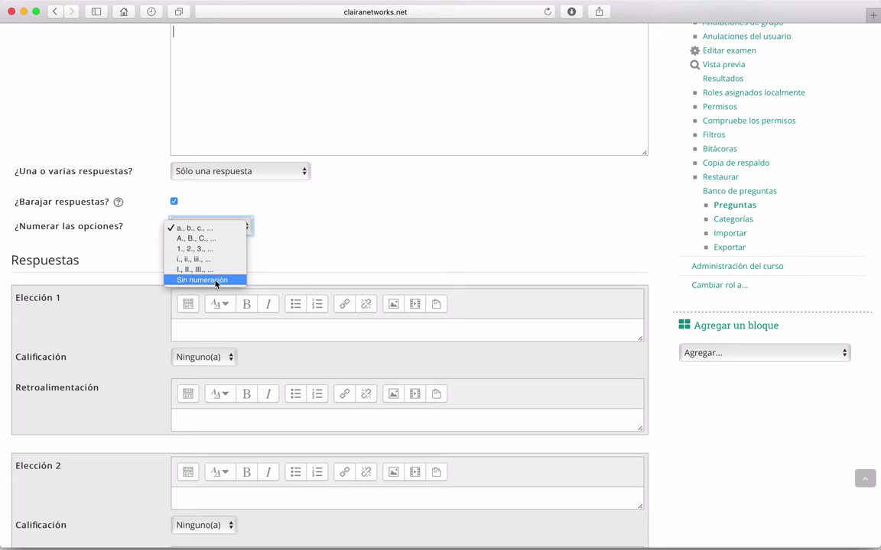
click(320, 236)
- Enter "El microprocesador" as the text of Elección 1 and "Tarjeta madre" as the text of Elección 2
scroll(322, 237, down, 5)
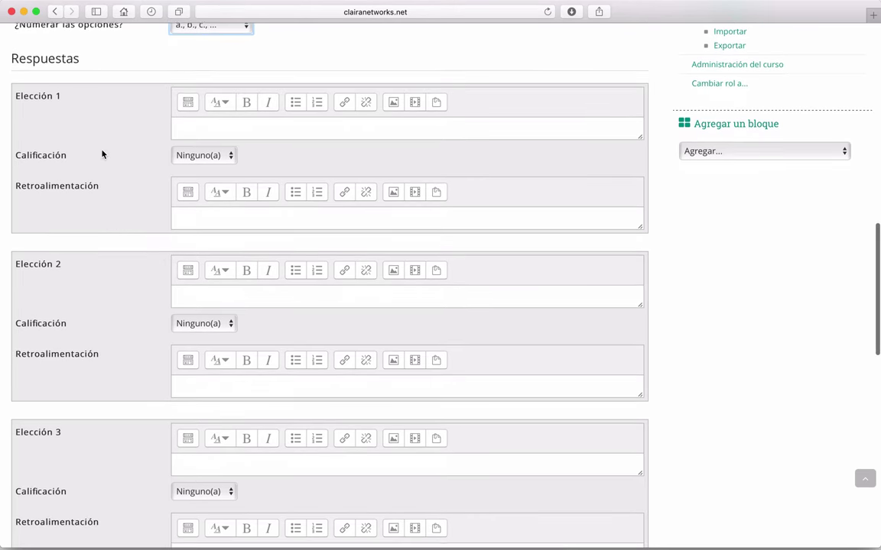
scroll(122, 147, down, 1)
click(179, 120)
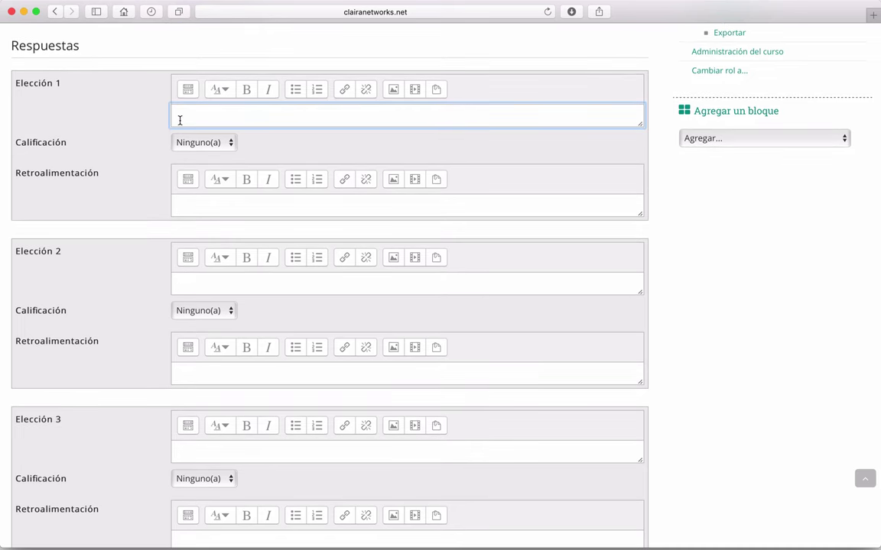
text(El microprocesador)
scroll(105, 202, down, 3)
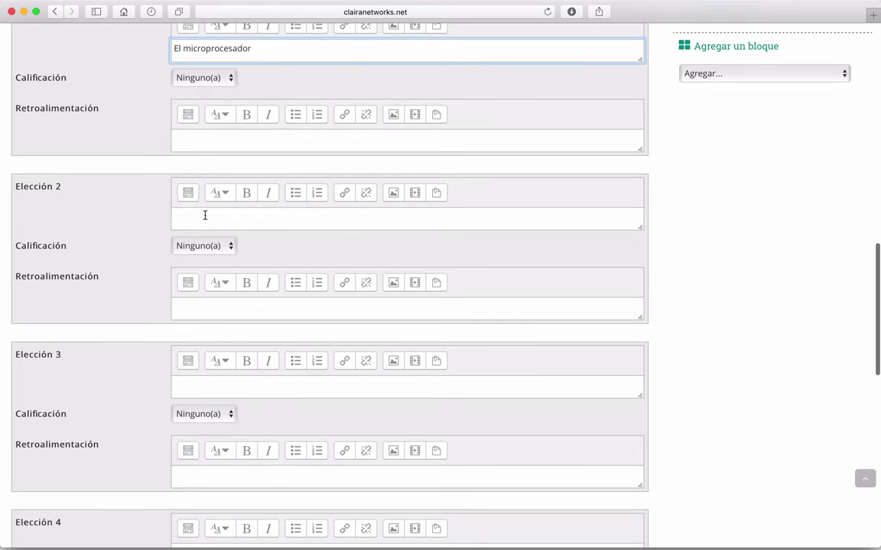
click(204, 215)
text(Tarjet)
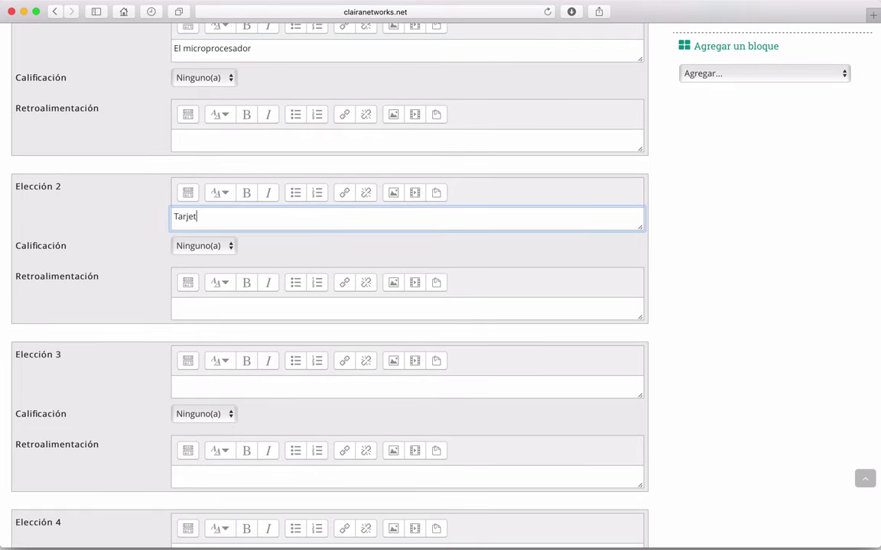
text(a madre)
- Enter "Bios" as the answer text of Elección 3
click(191, 386)
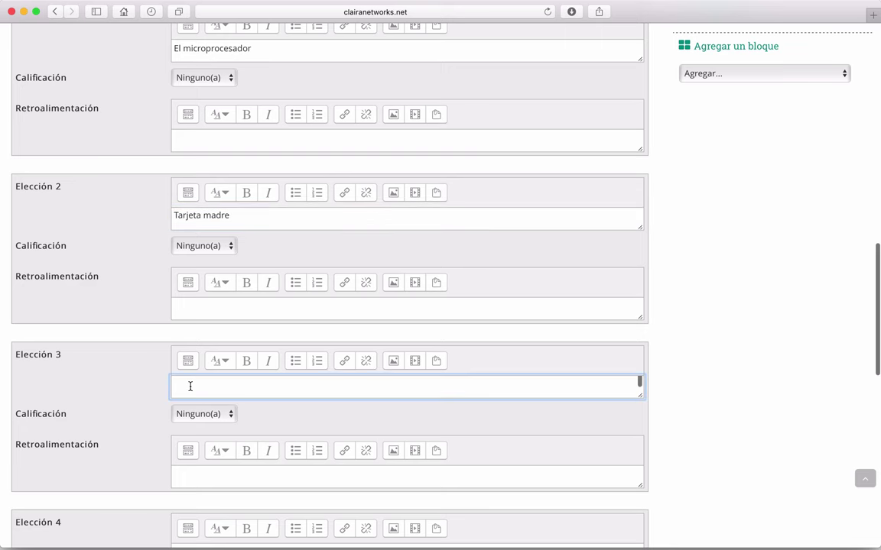
click(681, 392)
scroll(680, 393, down, 4)
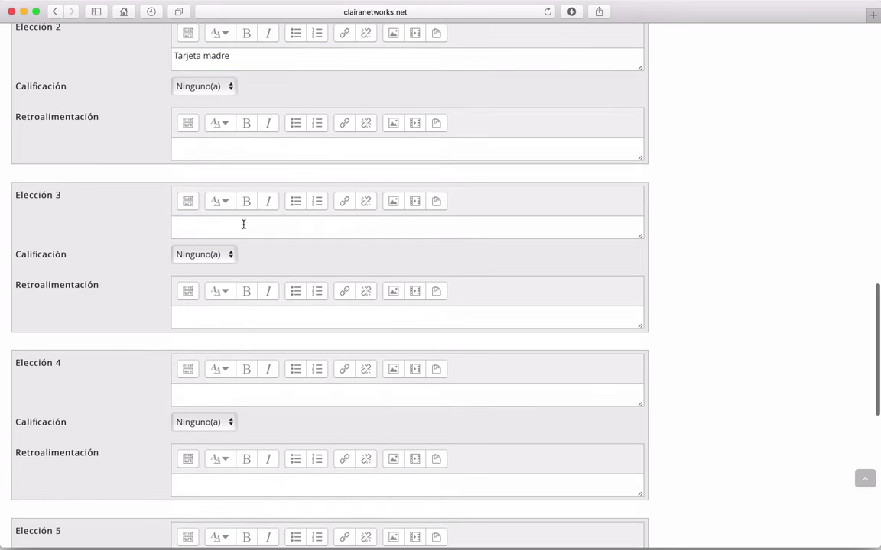
click(216, 224)
text(Bios)
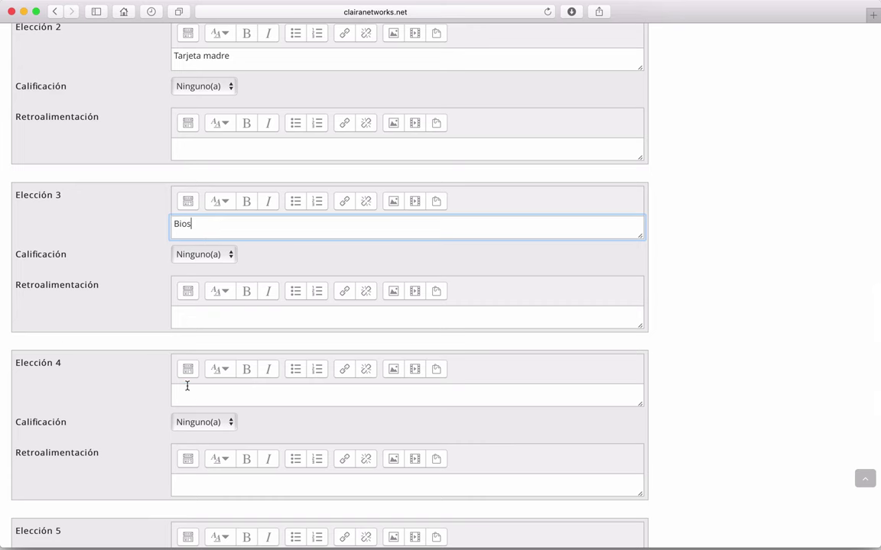
- Look over the end of the form with its extra-options control, and enter "El panel frontal" as the answer text of Elección 4
click(187, 387)
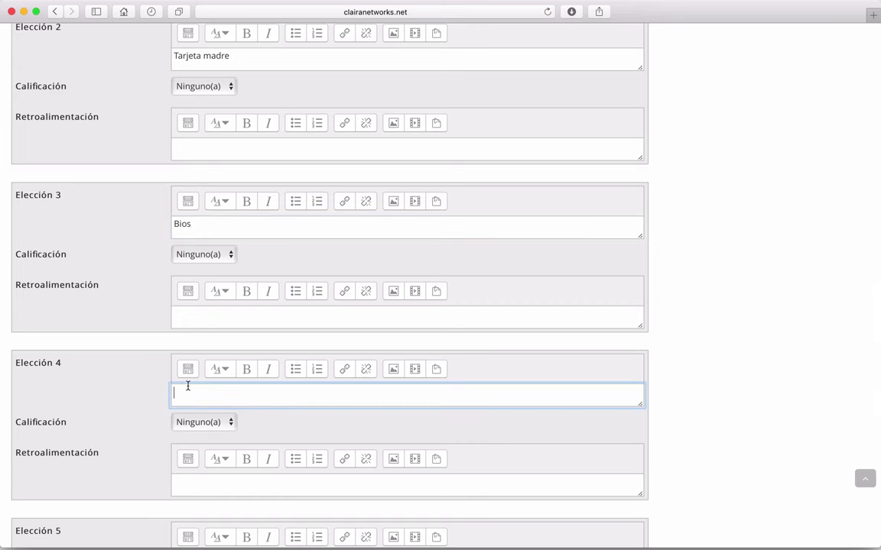
scroll(656, 388, down, 10)
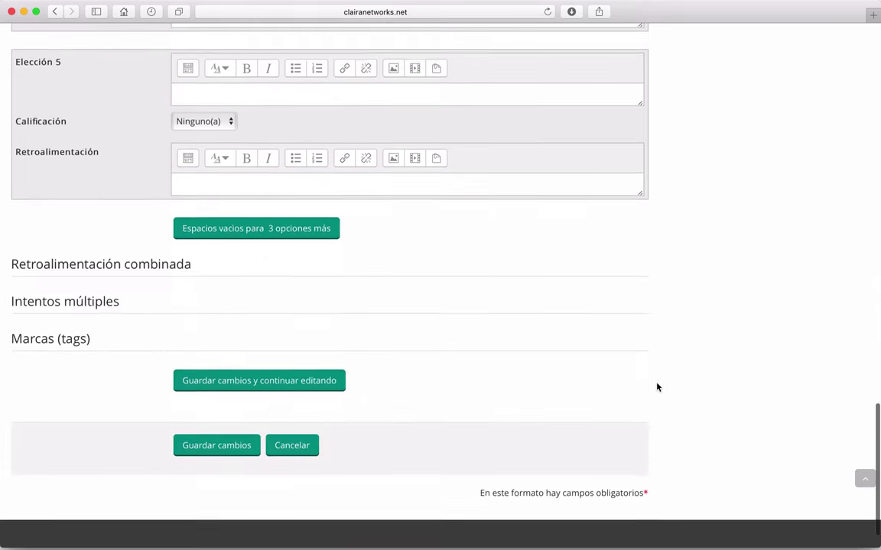
scroll(516, 373, up, 3)
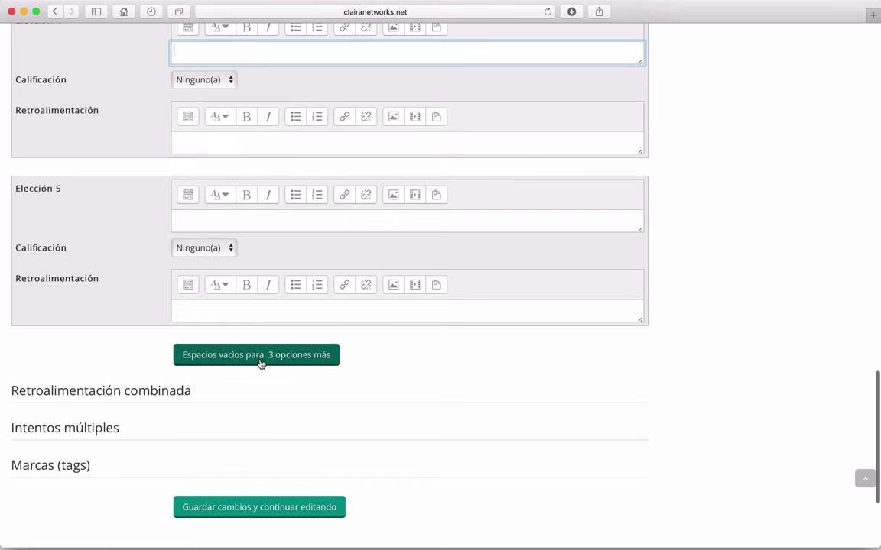
scroll(54, 288, up, 3)
scroll(54, 289, up, 5)
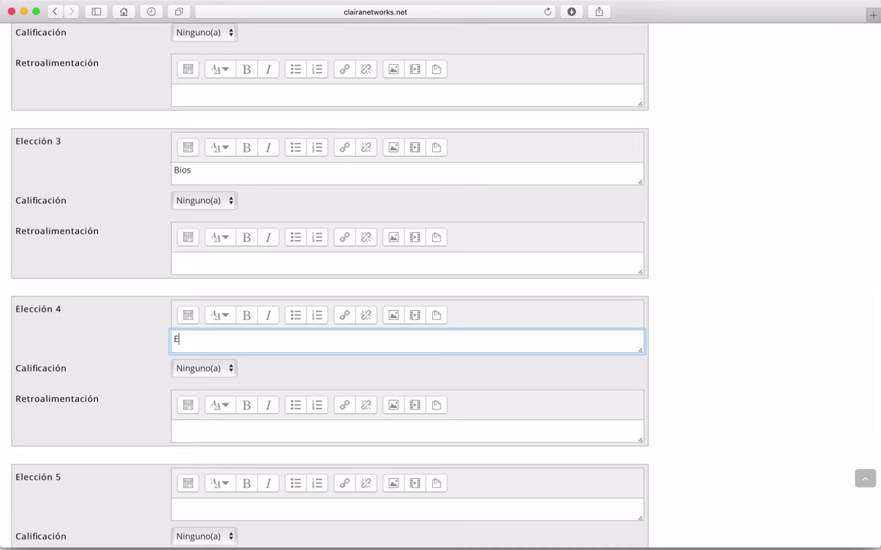
text(panel frontal)
click(703, 368)
- Mark Elección 1, "El microprocesador", as the correct answer by setting its Calificación to 100%
scroll(703, 368, up, 5)
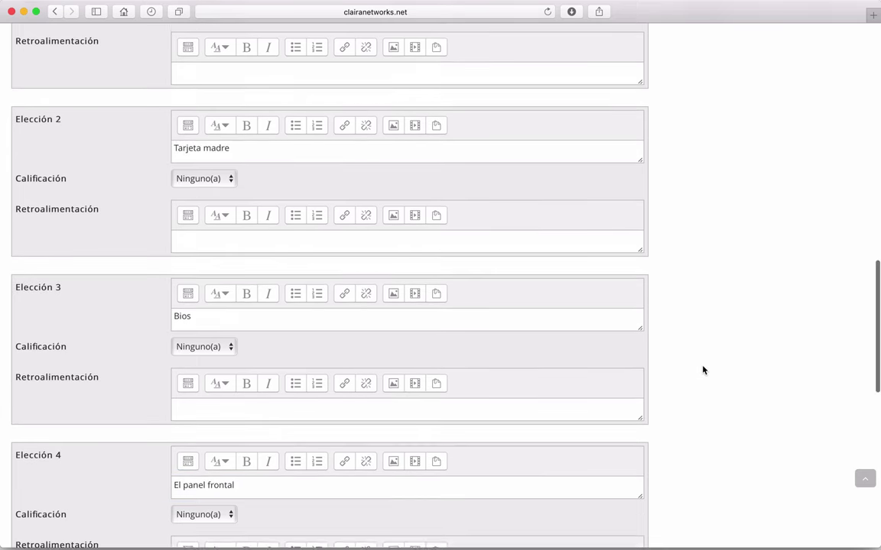
scroll(704, 370, up, 3)
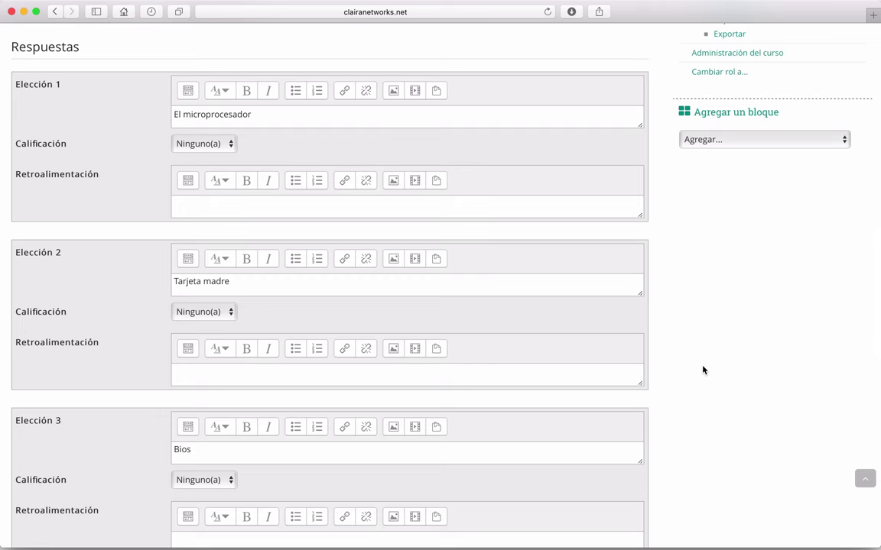
scroll(704, 370, up, 2)
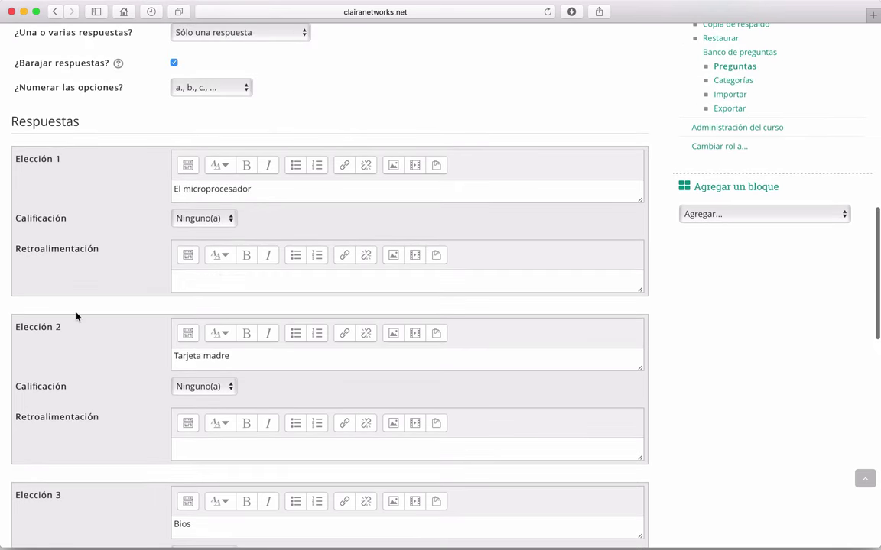
click(205, 219)
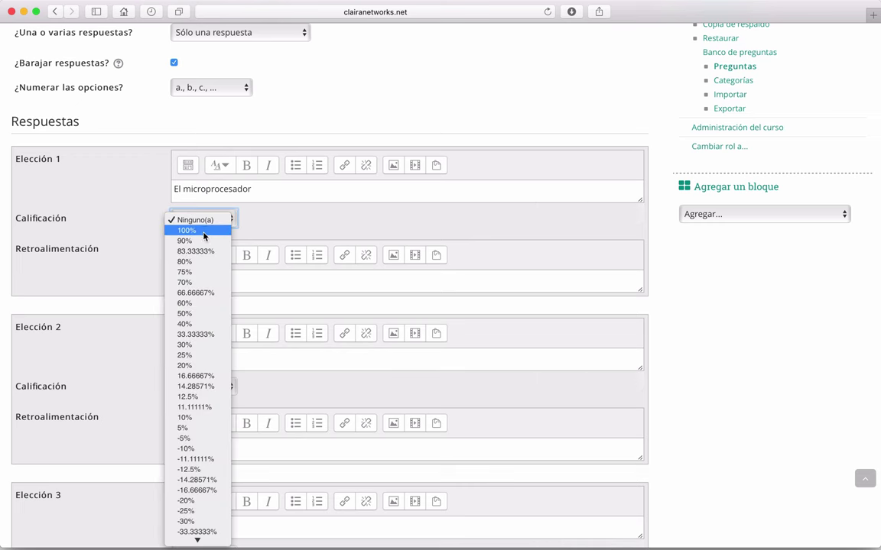
click(204, 232)
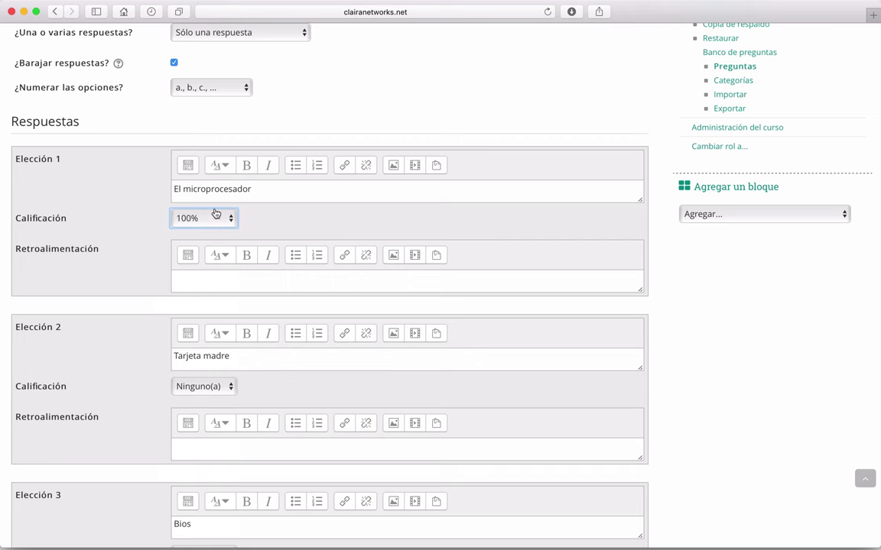
- Expand Retroalimentación combinada and review the feedback texts for correct, partially correct and incorrect answers
scroll(214, 208, up, 2)
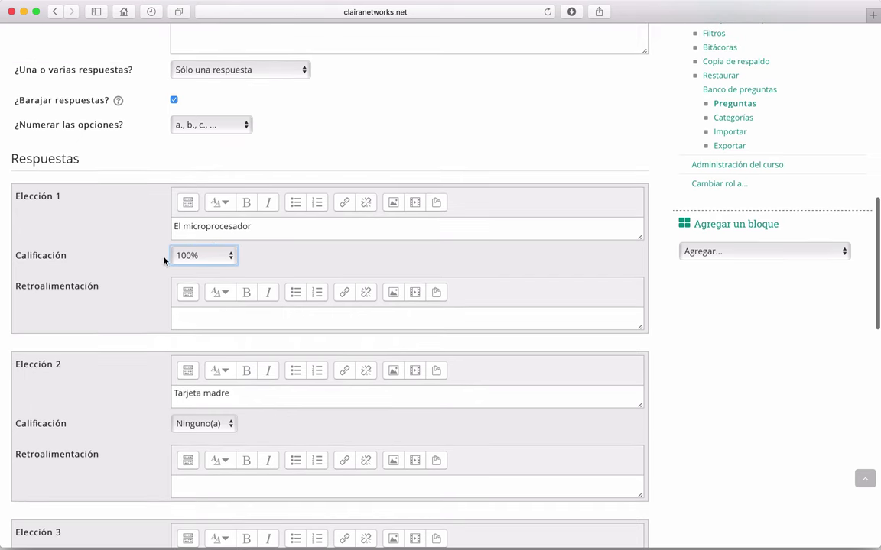
scroll(733, 364, down, 10)
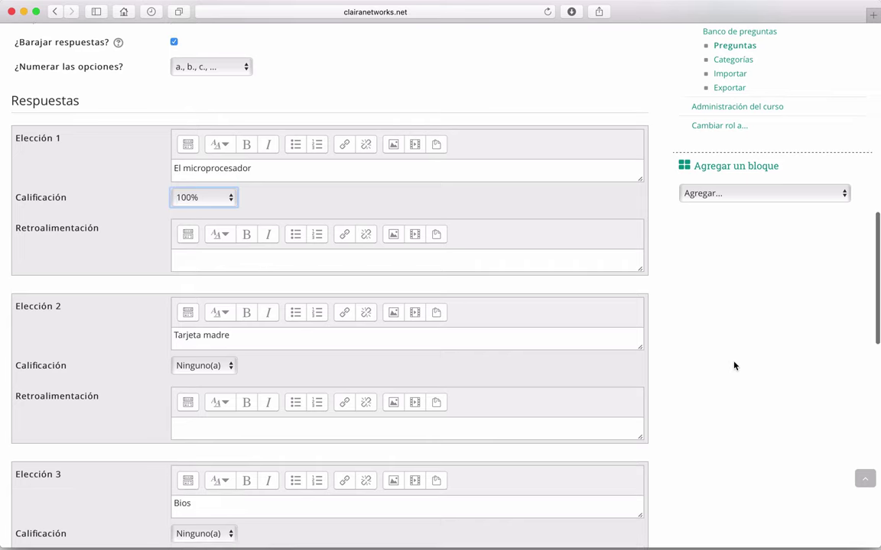
scroll(733, 366, down, 4)
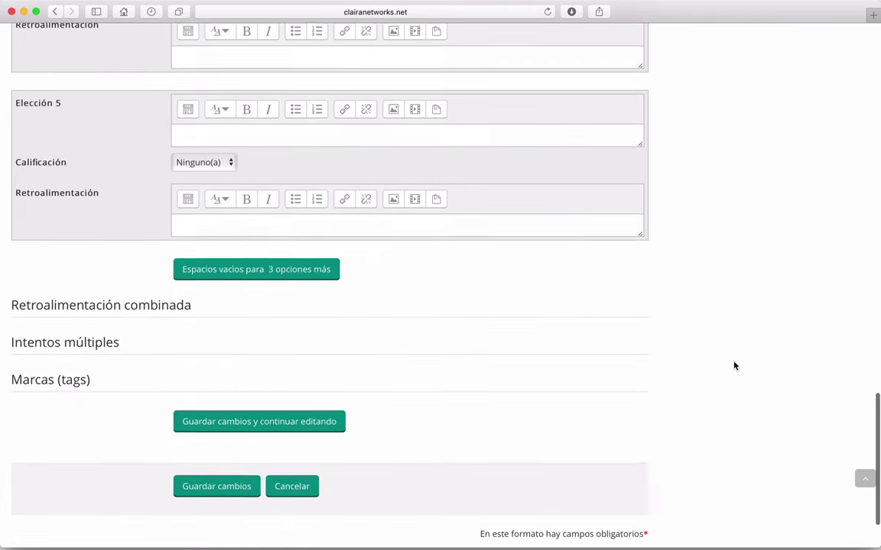
click(21, 260)
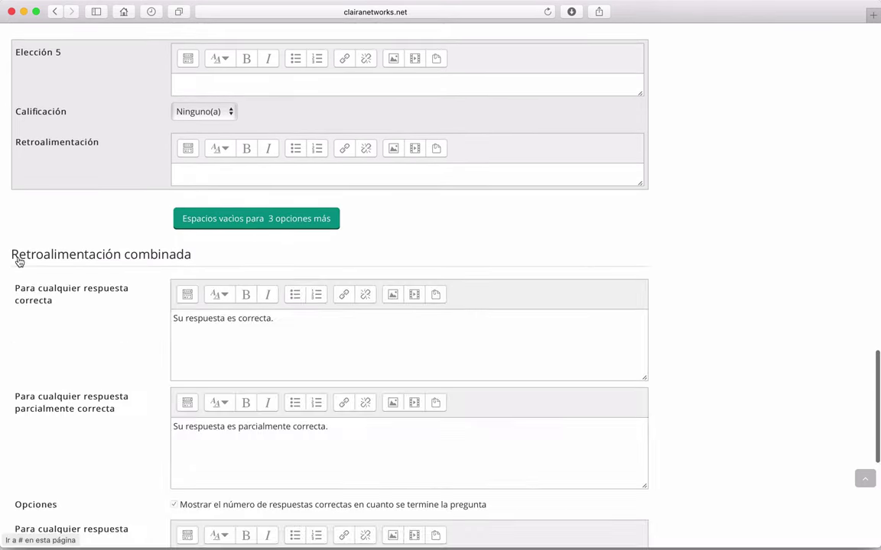
scroll(20, 262, down, 1)
scroll(19, 262, down, 4)
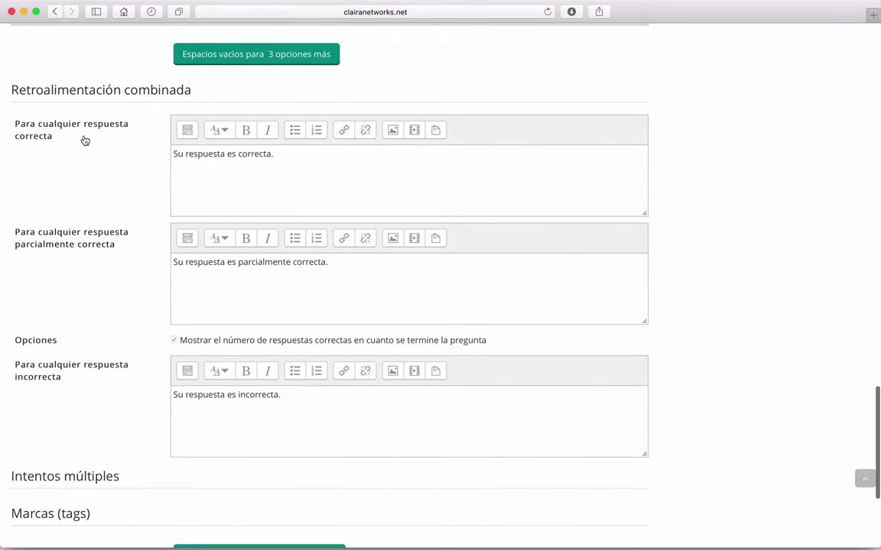
click(296, 171)
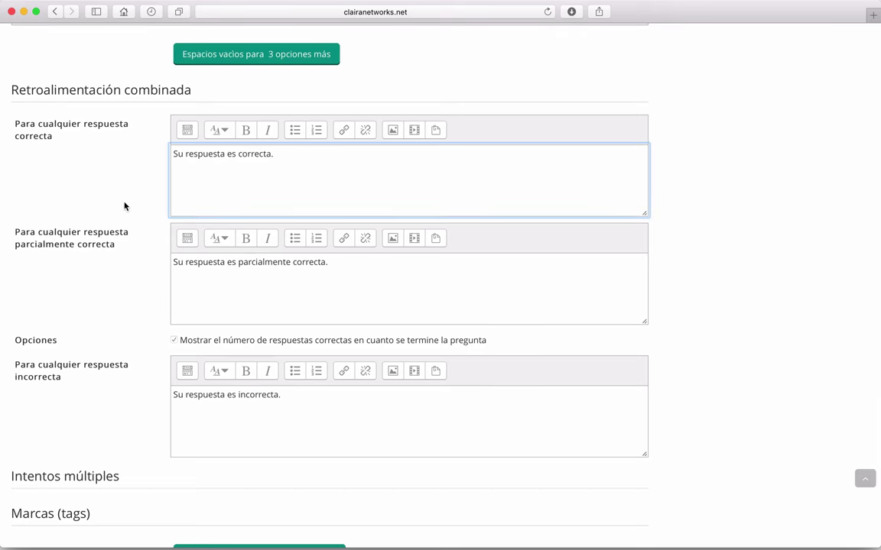
scroll(115, 205, down, 2)
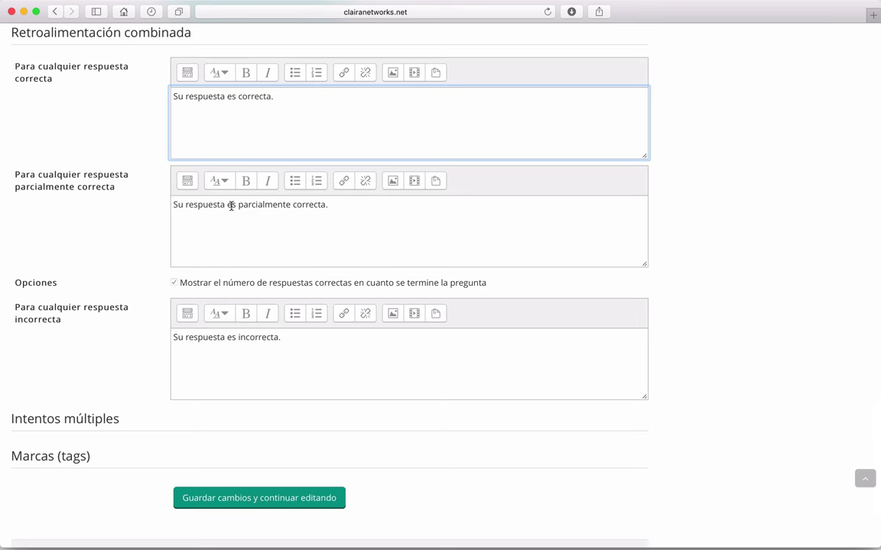
click(314, 205)
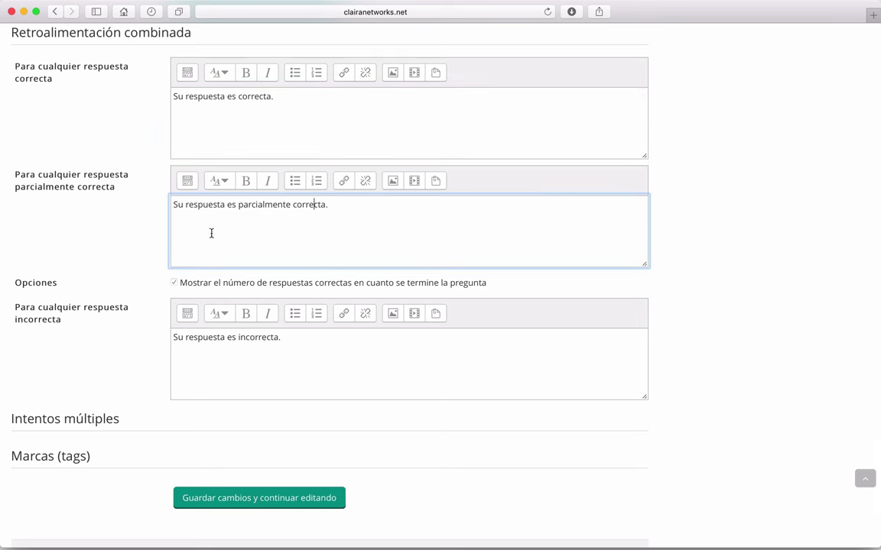
scroll(153, 257, down, 3)
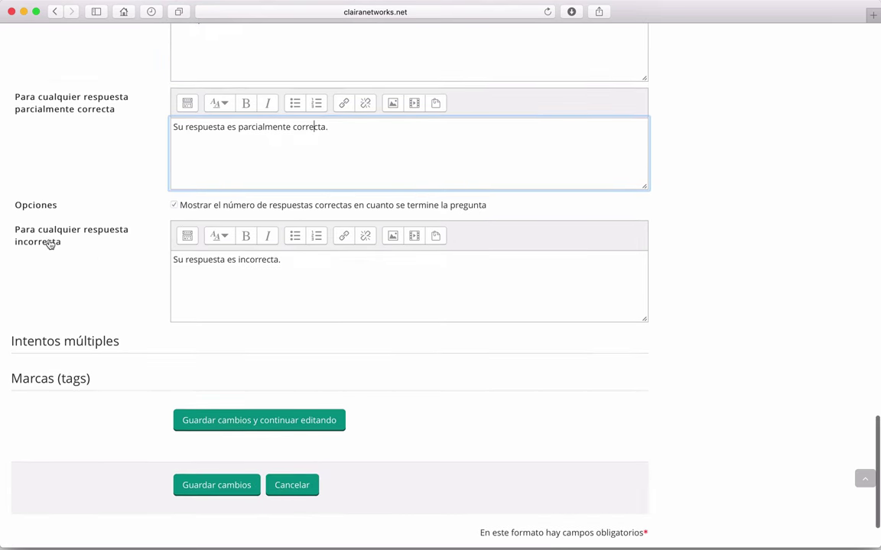
click(209, 258)
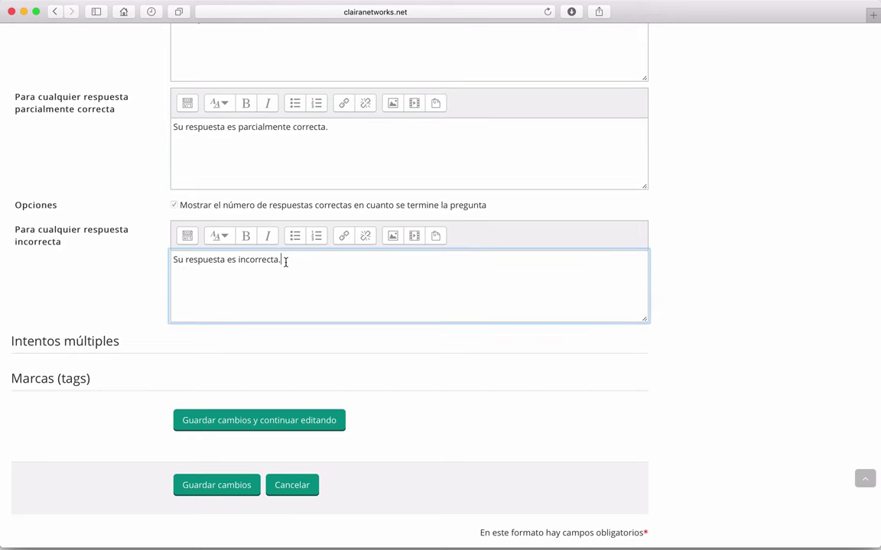
- Expand Intentos múltiples and look over the penalty for incorrect attempts and the hint fields
scroll(67, 260, down, 3)
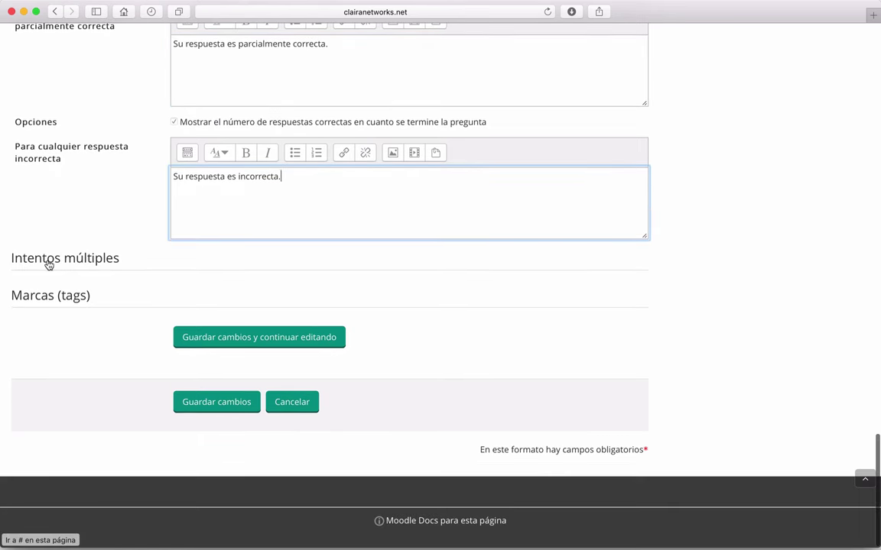
click(48, 262)
scroll(47, 264, down, 9)
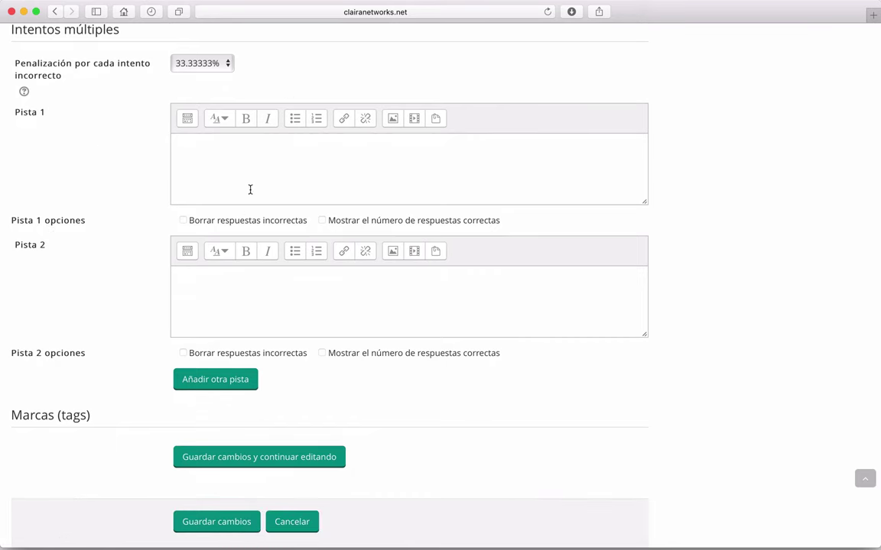
scroll(268, 162, down, 1)
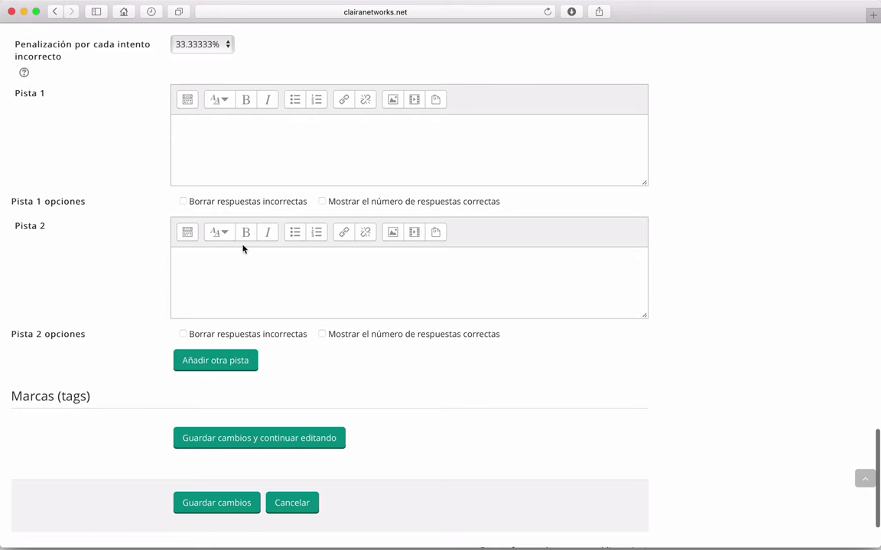
- Save question 1 while continuing to edit it, and open its preview in a window enlarged to the full screen
scroll(244, 248, down, 3)
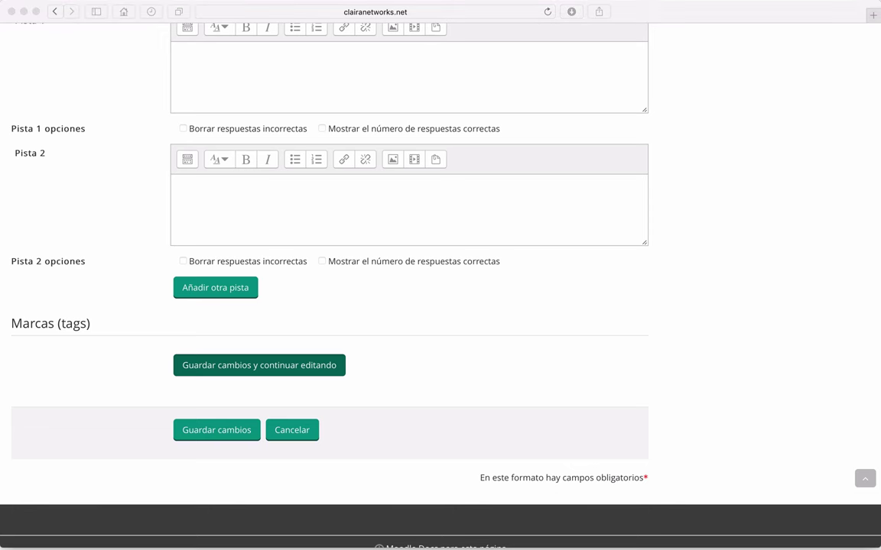
click(259, 365)
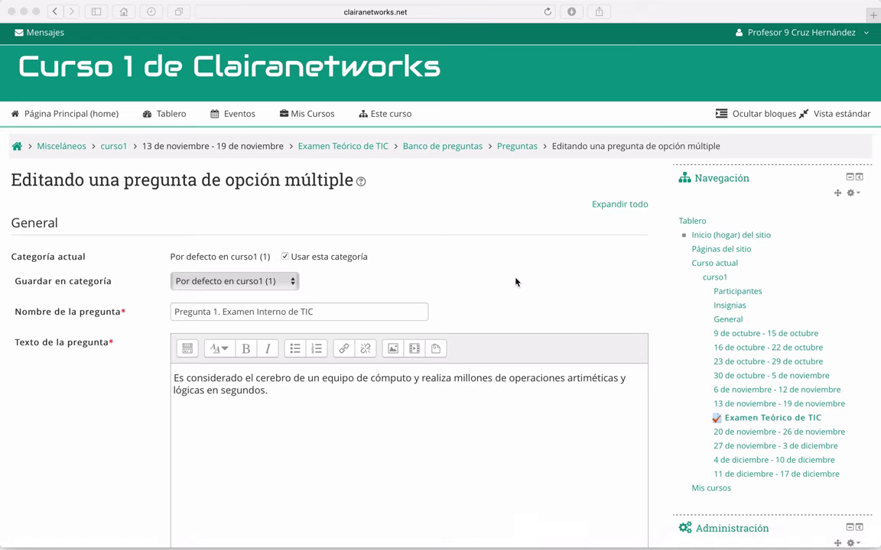
scroll(62, 389, down, 20)
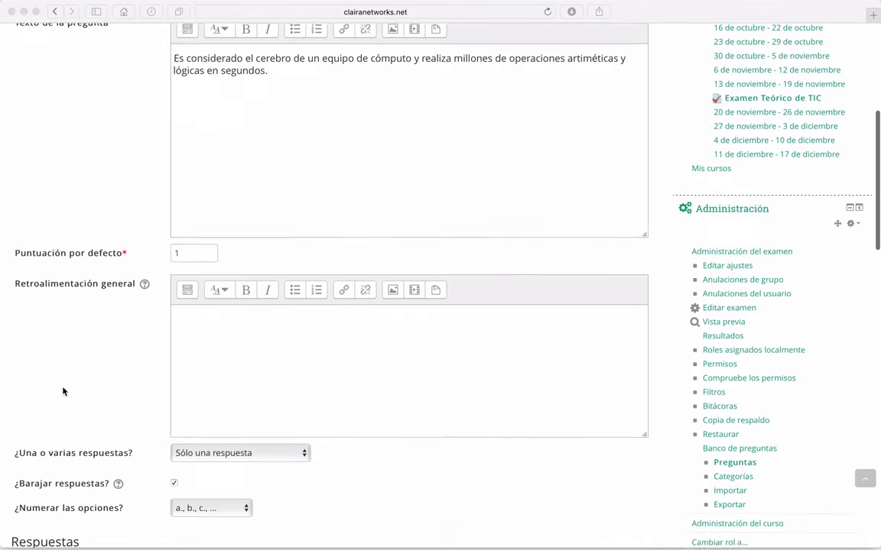
scroll(63, 391, down, 10)
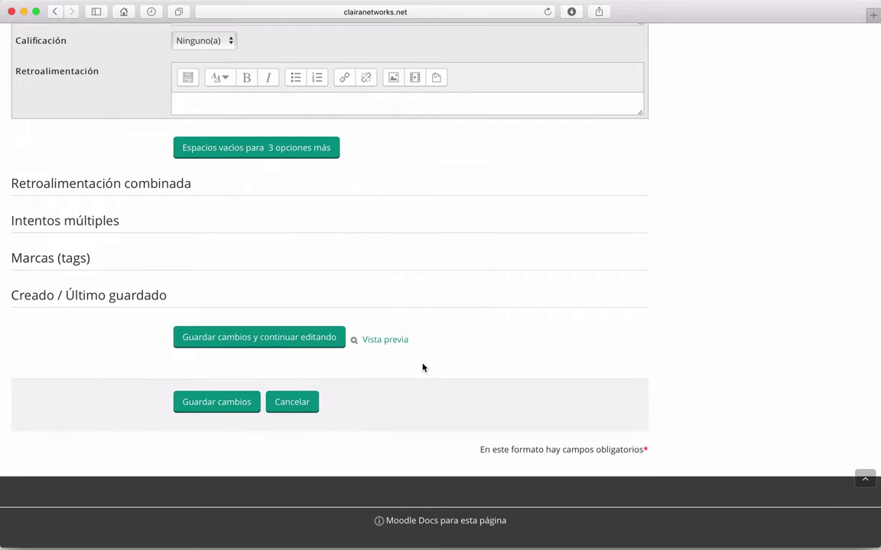
click(388, 341)
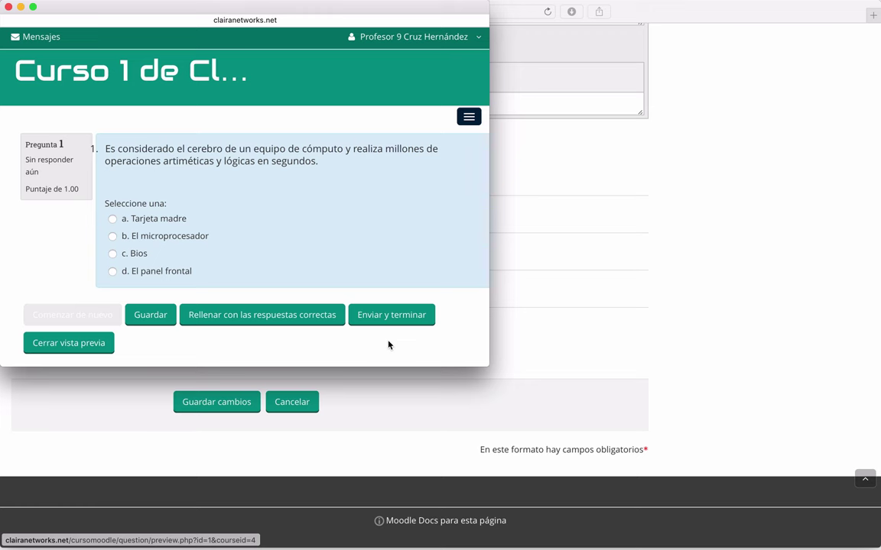
drag(490, 367, 880, 549)
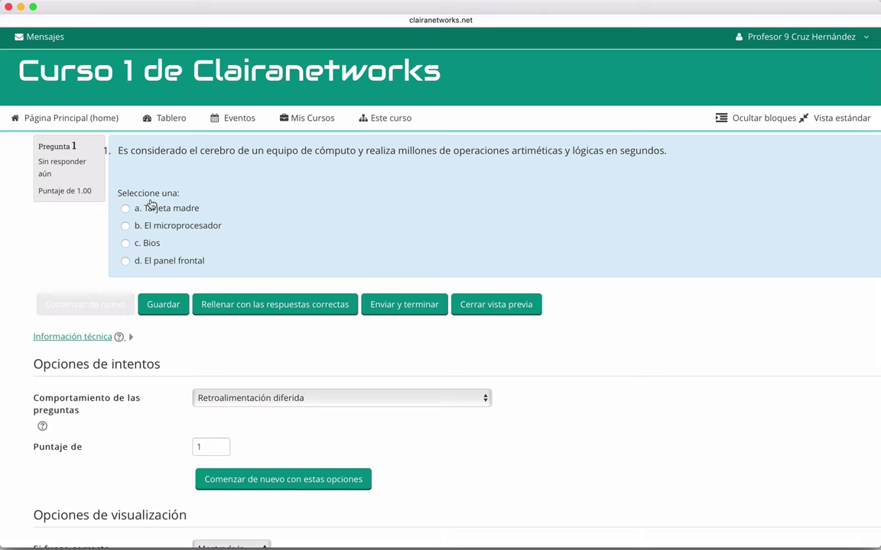
- Review the preview's attempt and display options, and test filling in the correct answer before closing the preview
scroll(17, 331, down, 3)
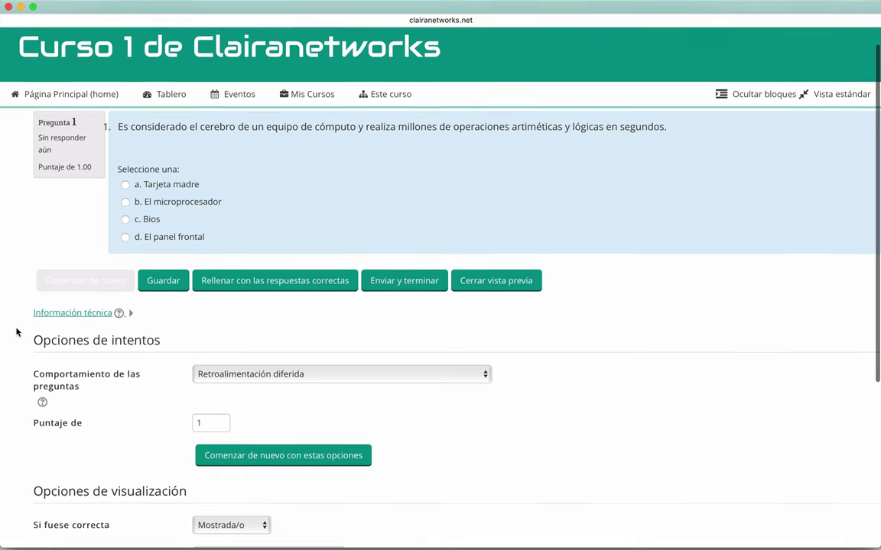
scroll(16, 331, down, 5)
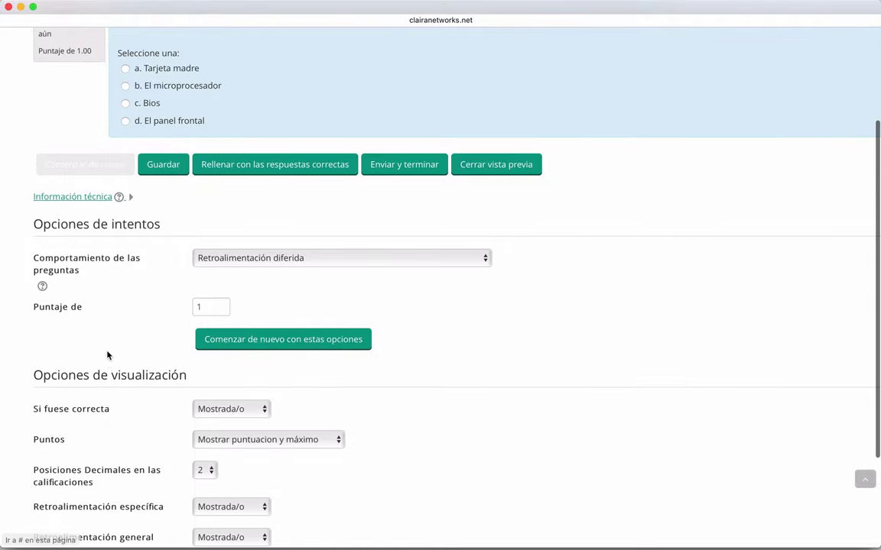
scroll(428, 395, down, 3)
scroll(553, 397, down, 3)
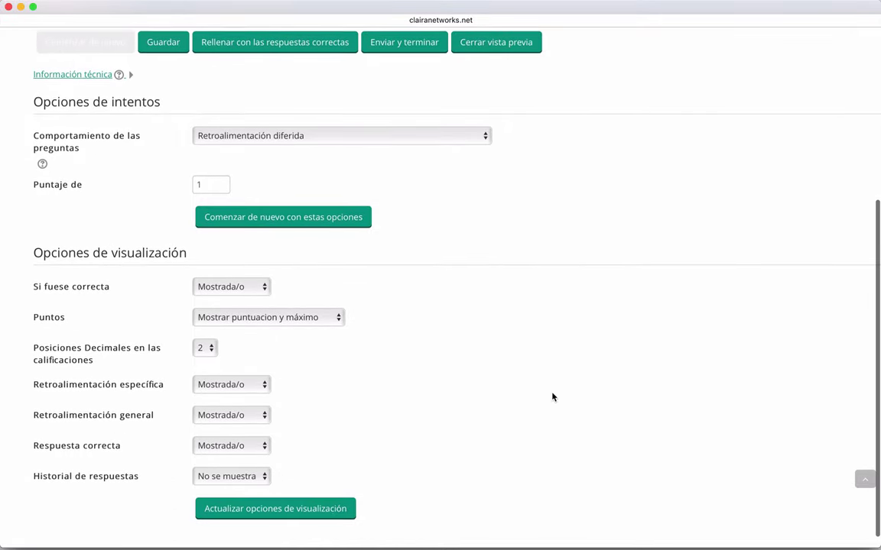
scroll(552, 396, up, 10)
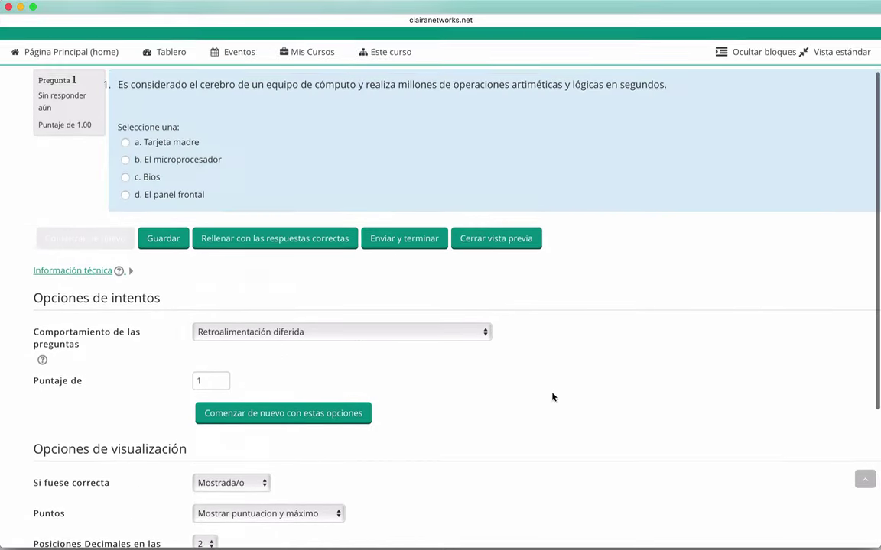
scroll(201, 391, up, 1)
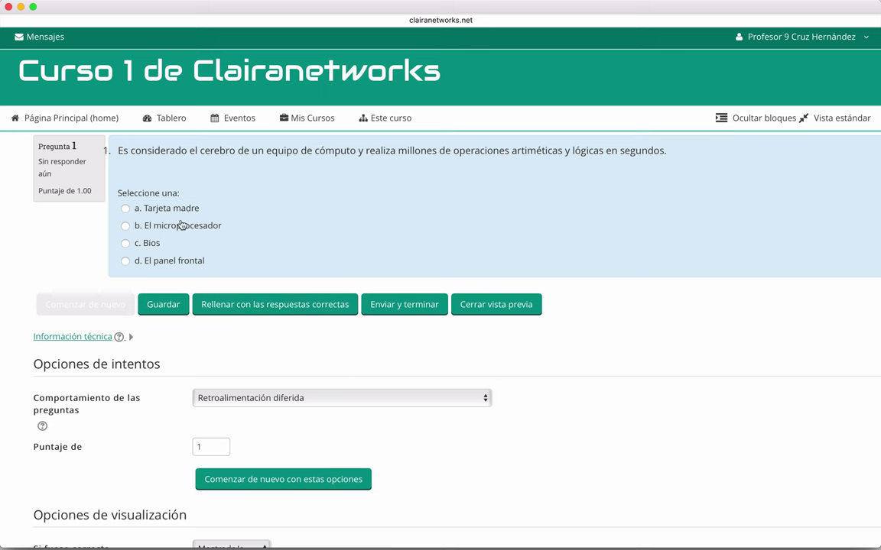
click(242, 305)
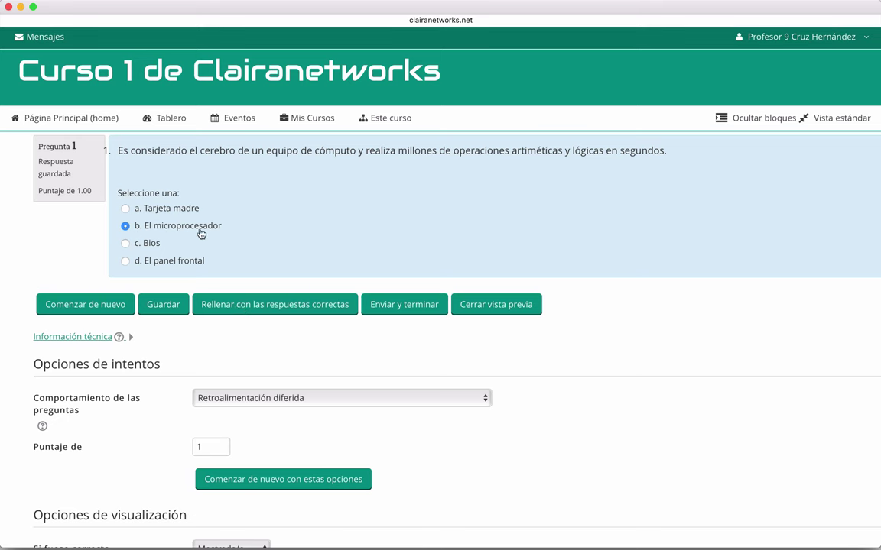
click(507, 313)
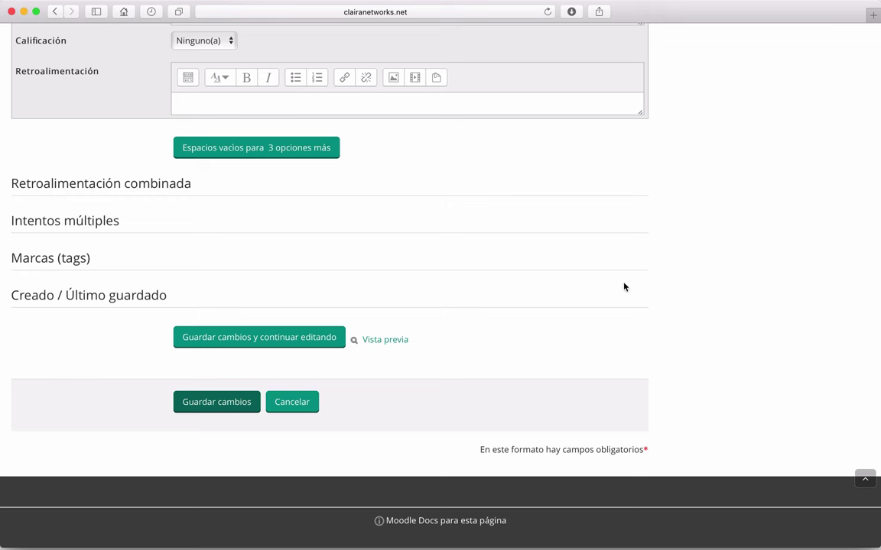
- Save question 1 into the Examen Teórico de TIC quiz and add a new question of type Falso/Verdadero
scroll(760, 372, down, 1)
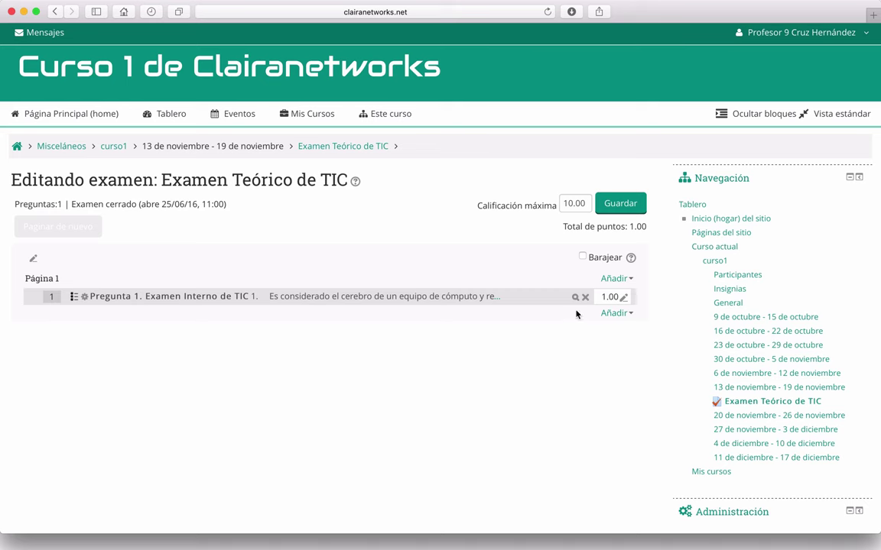
click(615, 278)
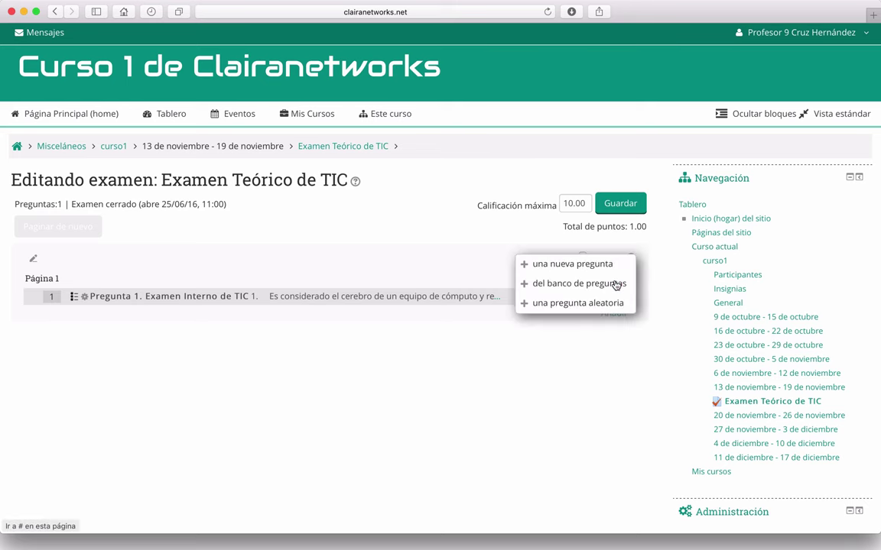
click(569, 265)
click(352, 158)
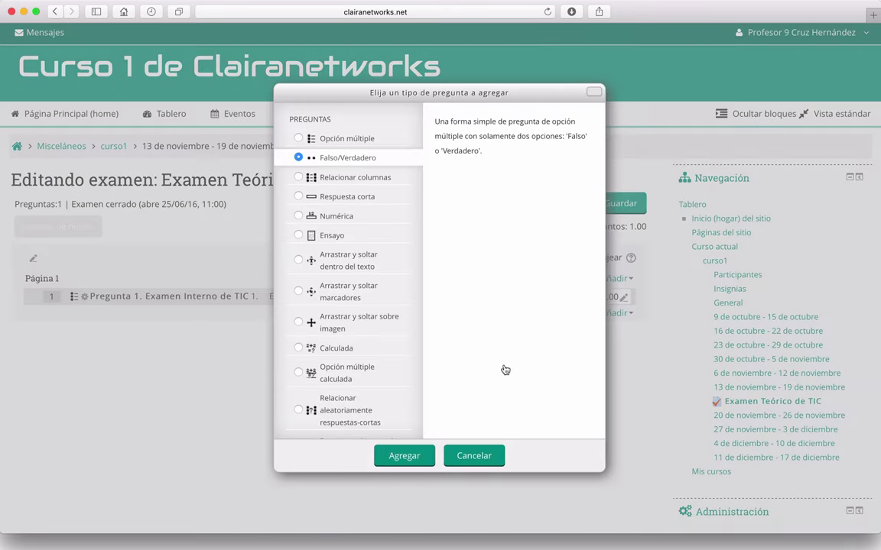
click(399, 454)
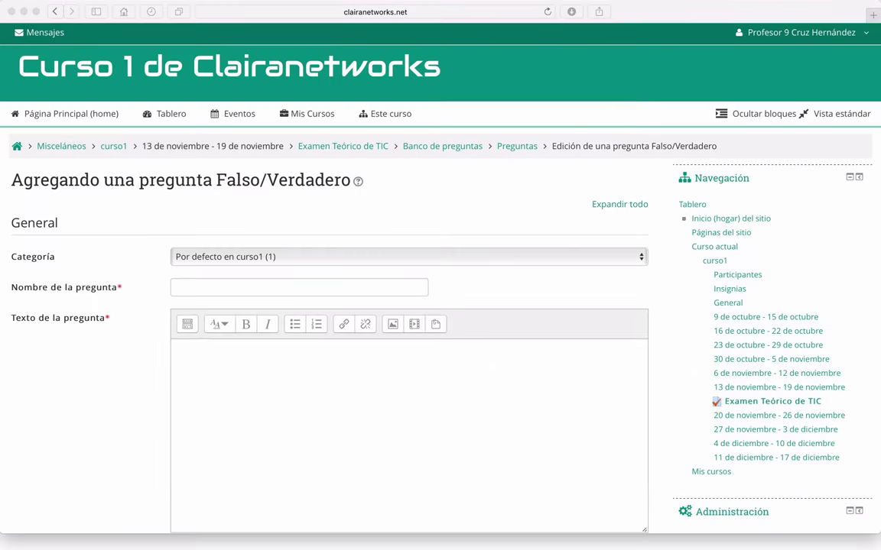
- Set the new question's category to "Por defecto en Examen Teórico de TIC" and name it "Pregunta 2. Examen teórico de TIC"
click(221, 255)
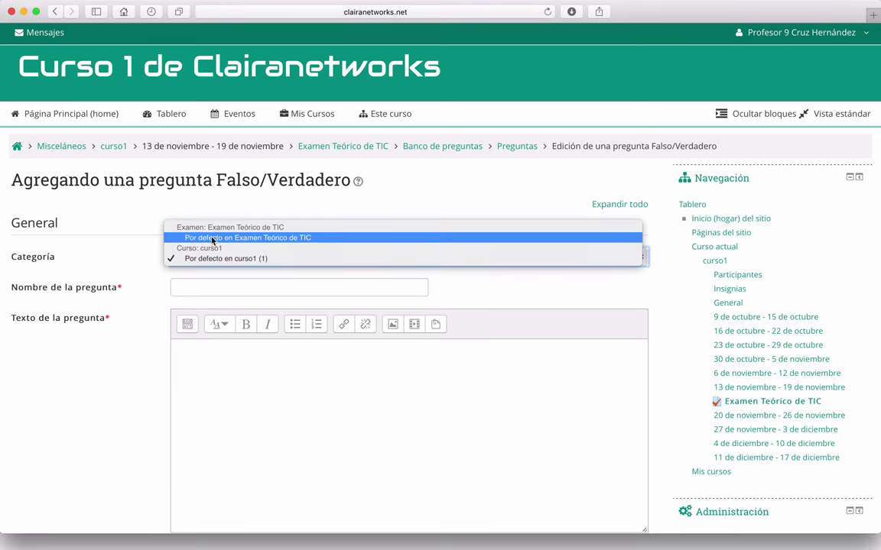
click(235, 239)
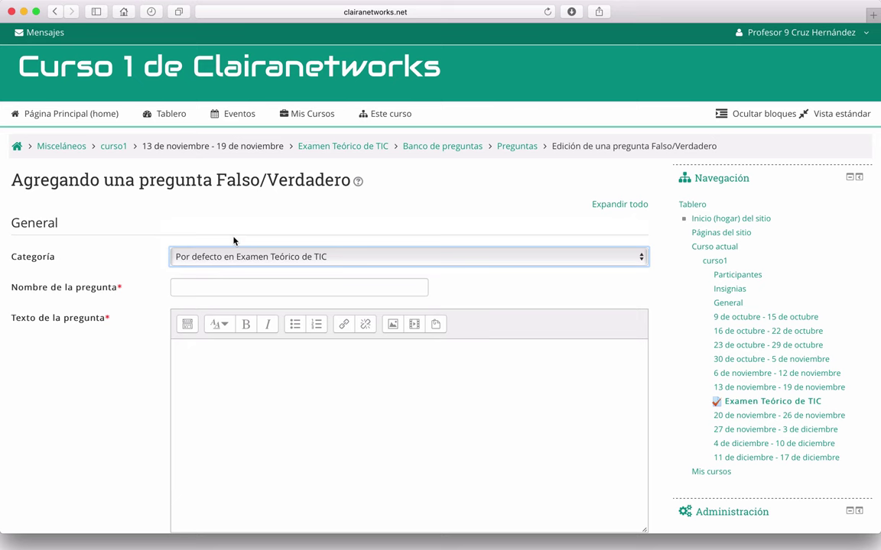
click(185, 294)
text(Pregunta 2.)
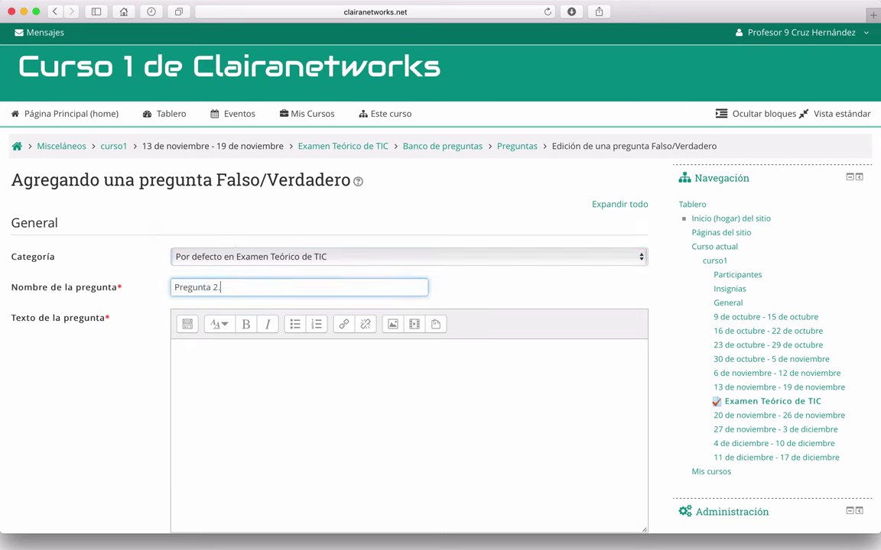
text( Examen teóic)
text(rico de TI)
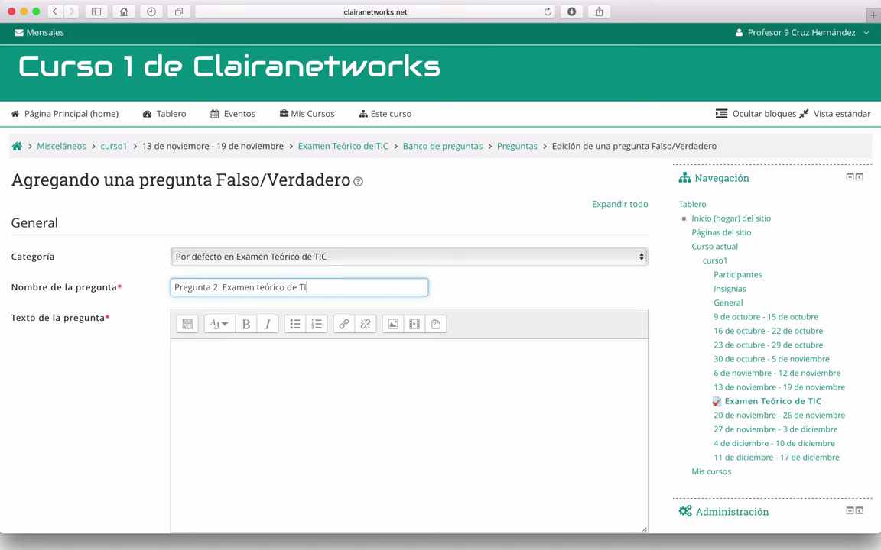
text(C)
click(219, 348)
scroll(242, 380, down, 5)
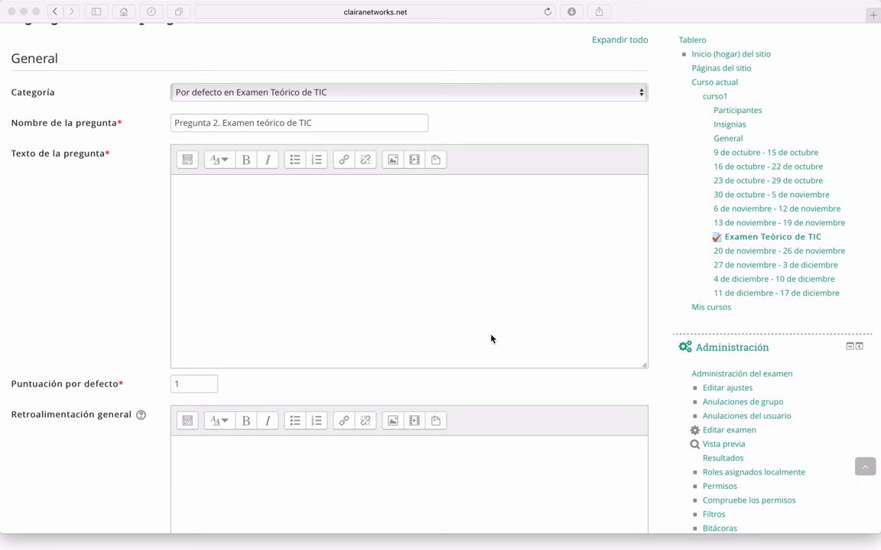
- Enter "El monitor es un dispositivo de entrada." as the question text
click(227, 250)
text(El)
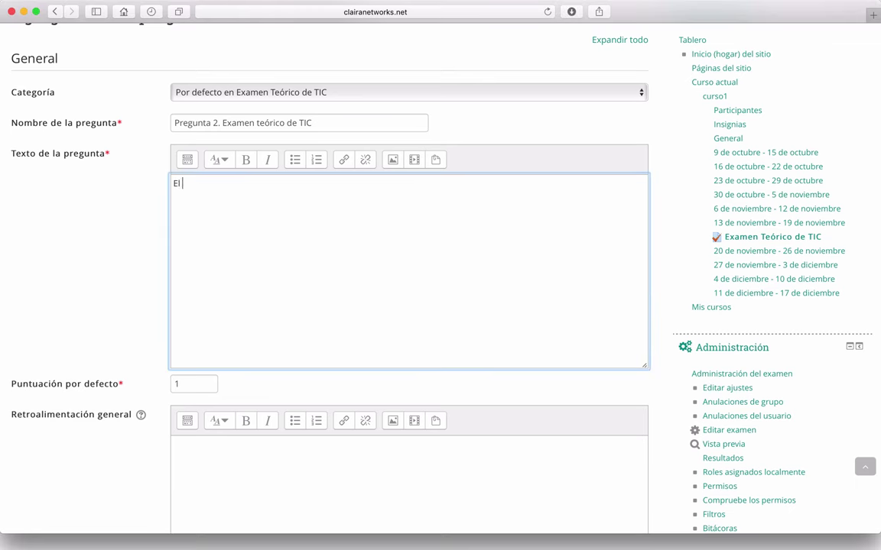
text( monitor es un dispositivo)
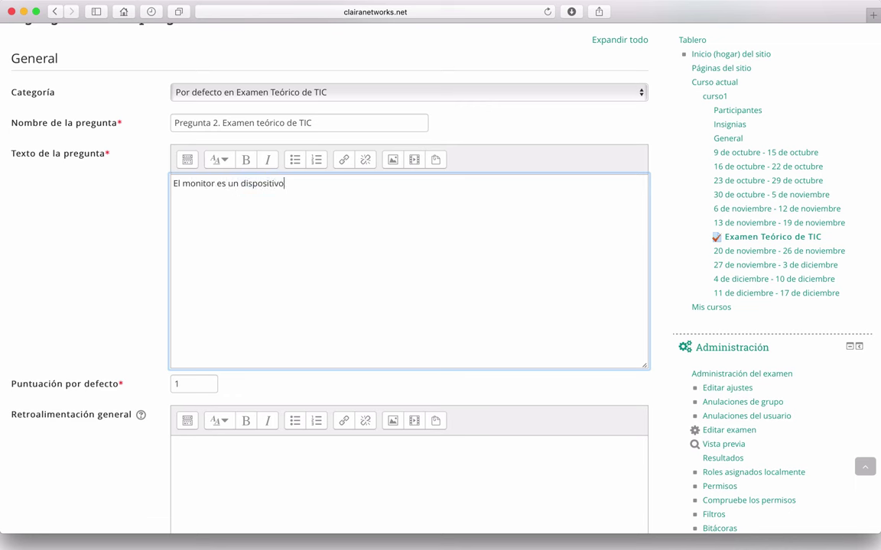
text( de entrada.)
- Review the default score, general feedback, correct answer and answer-specific feedback settings of question 2
scroll(48, 283, down, 3)
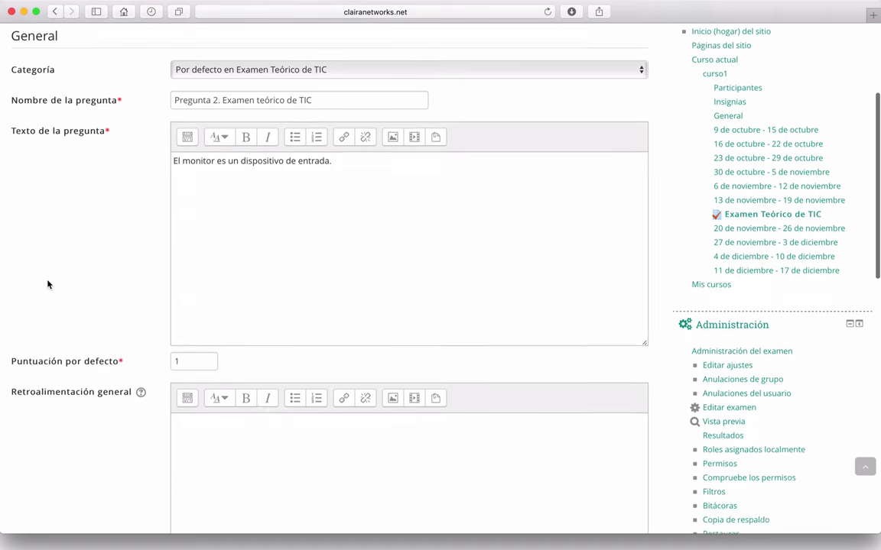
click(191, 265)
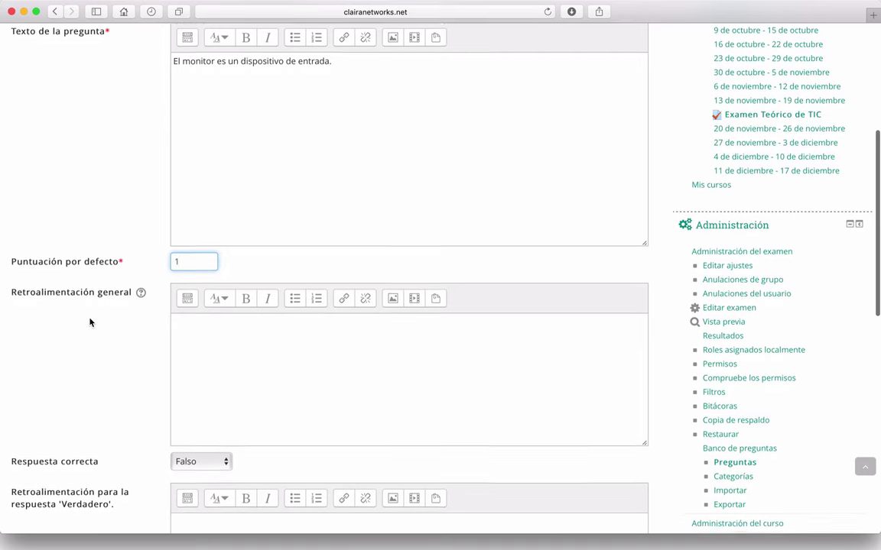
scroll(92, 321, down, 1)
click(241, 328)
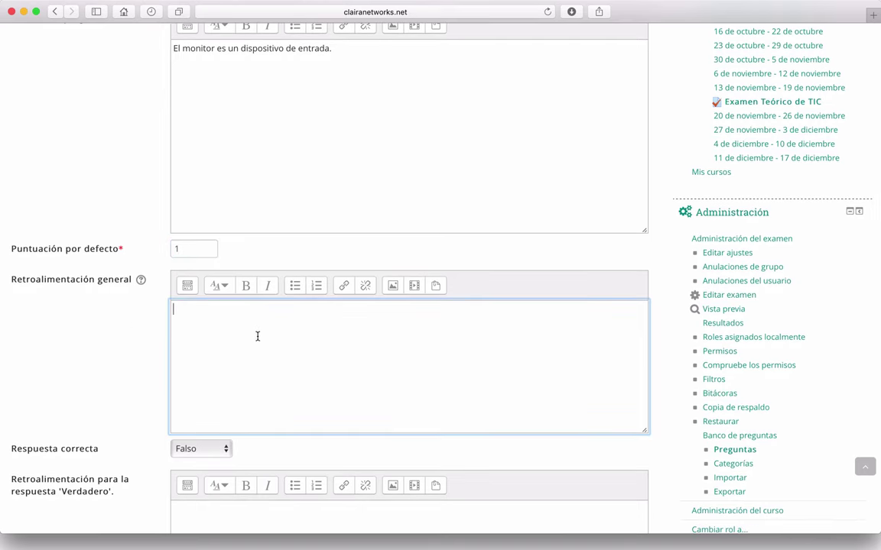
scroll(262, 337, down, 1)
scroll(262, 337, down, 2)
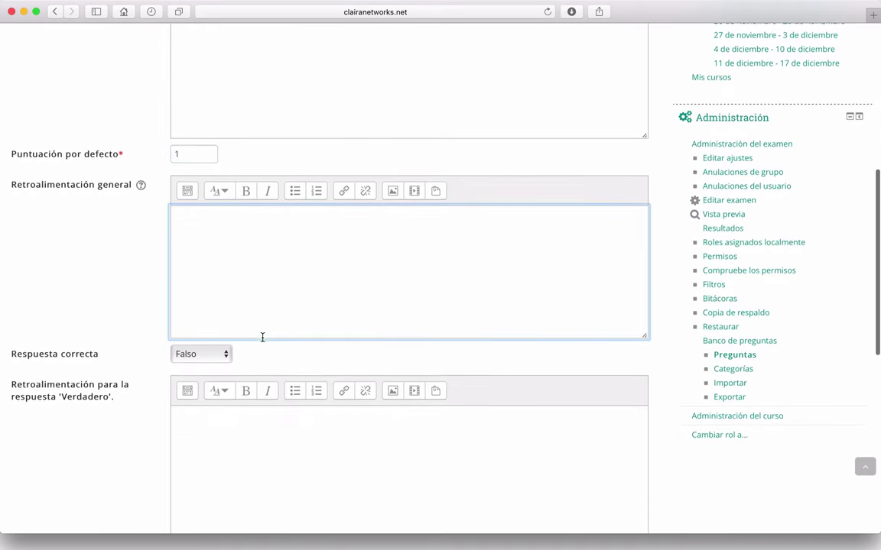
scroll(262, 338, up, 5)
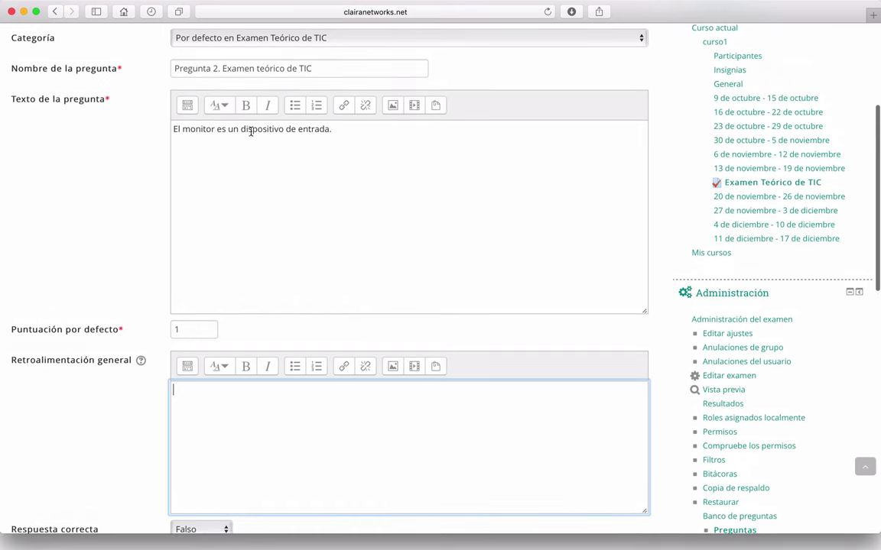
scroll(94, 149, down, 7)
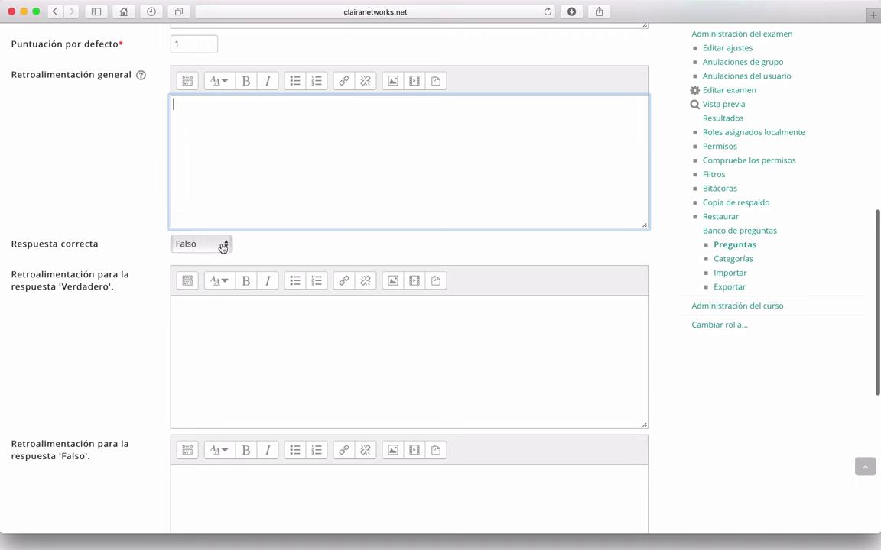
scroll(73, 312, down, 1)
scroll(69, 328, down, 3)
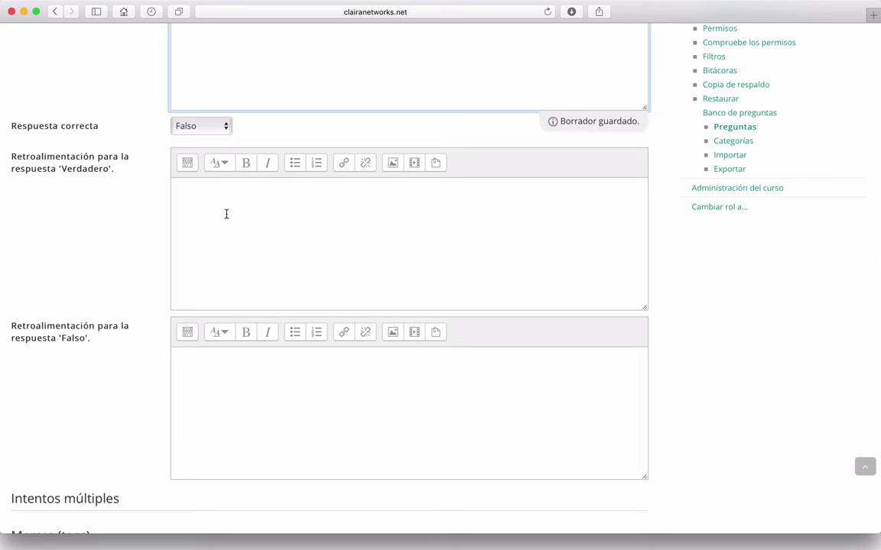
- Enter "El monitor es un dispositivo de salida." as the feedback for the answer 'Verdadero'
click(226, 214)
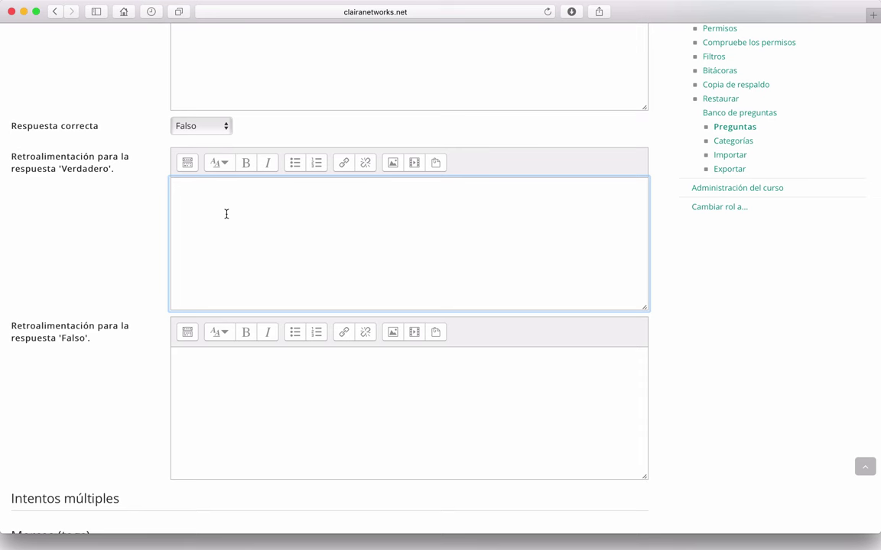
text(El monitor es un dispo)
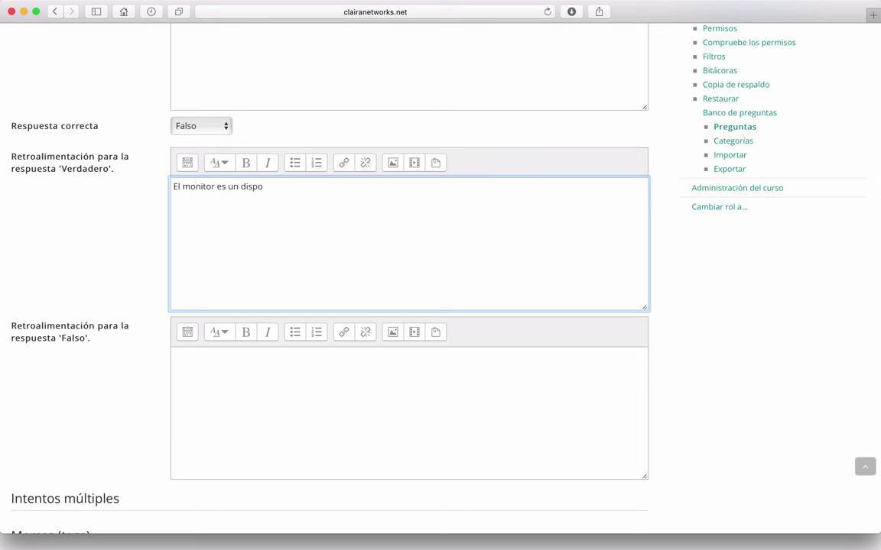
text(sitivo de salida.)
- Copy the 'Verdadero' feedback text into the feedback for the answer 'Falso' and append "Bien contestado."
drag(332, 195, 169, 182)
key(super+c)
click(224, 396)
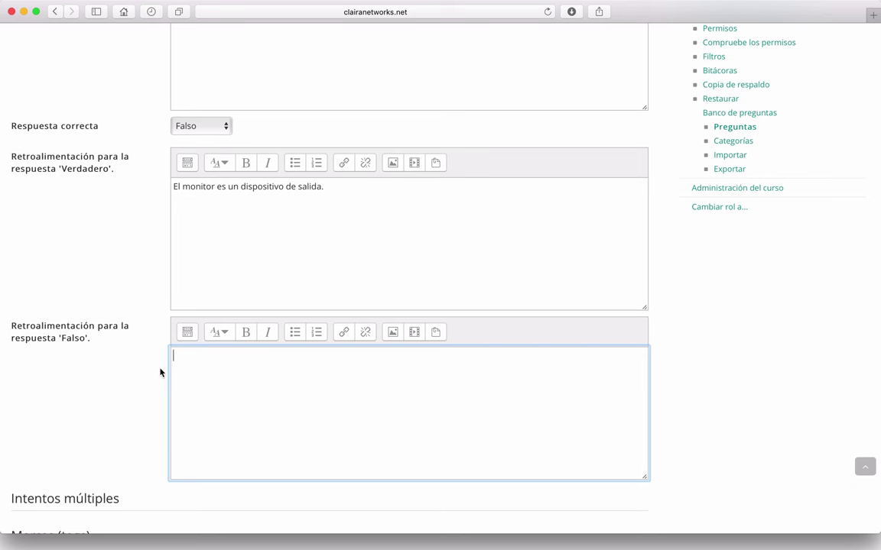
key(super+v)
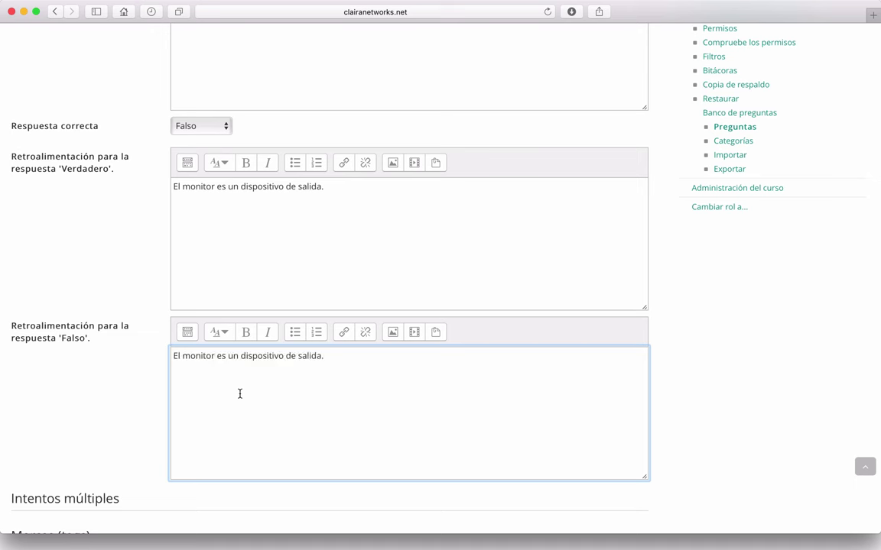
text(Bien contestado.)
- Save question 2 into the quiz and open its preview in a window enlarged to the full screen
scroll(121, 454, down, 5)
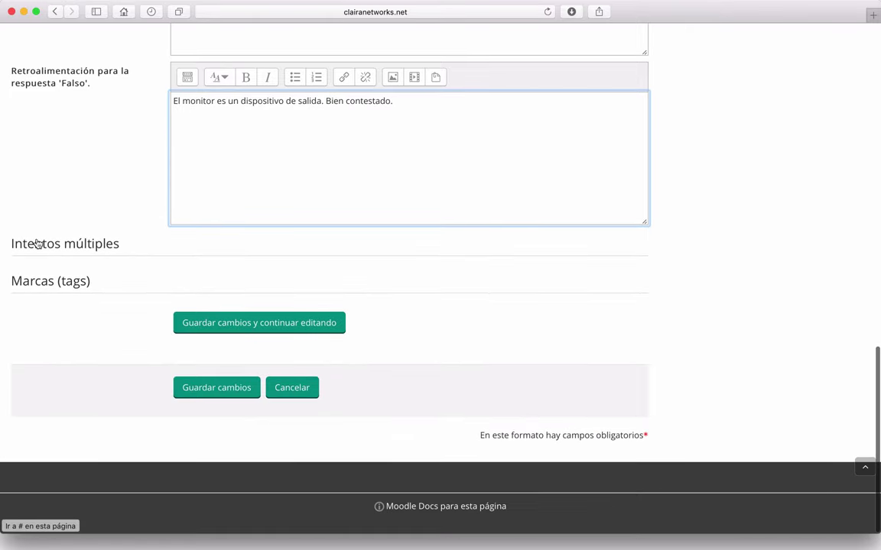
click(208, 393)
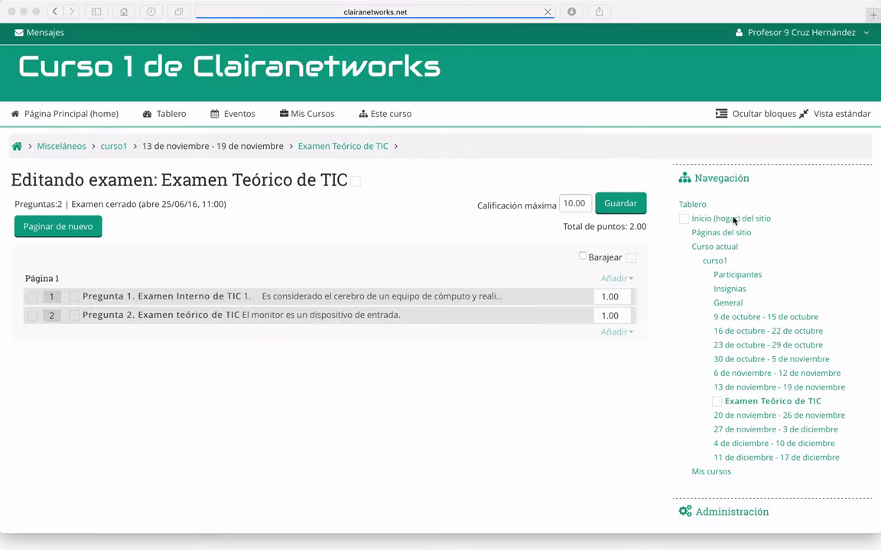
scroll(231, 426, down, 1)
scroll(232, 424, down, 3)
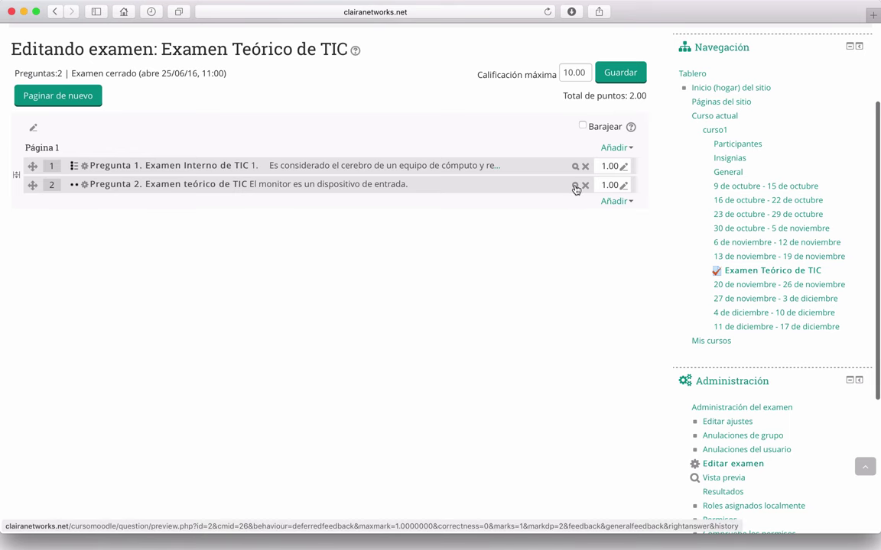
click(575, 187)
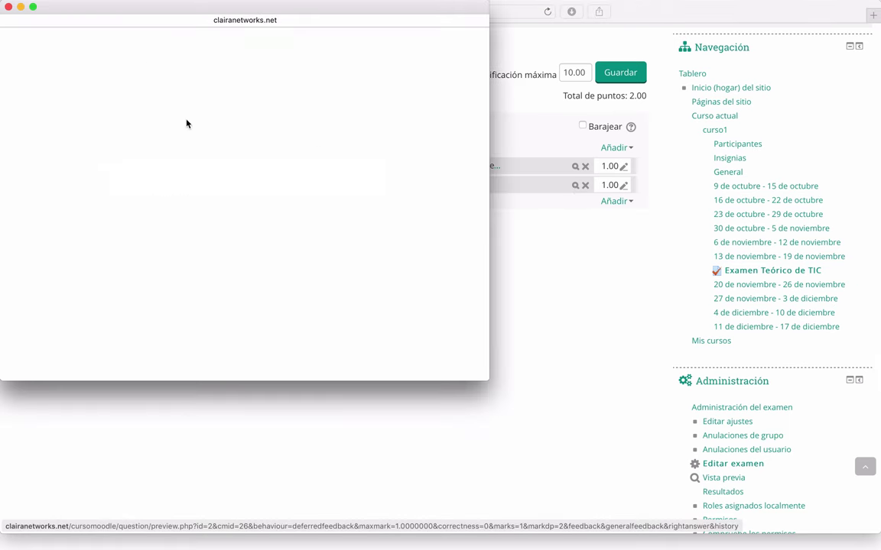
drag(486, 379, 879, 549)
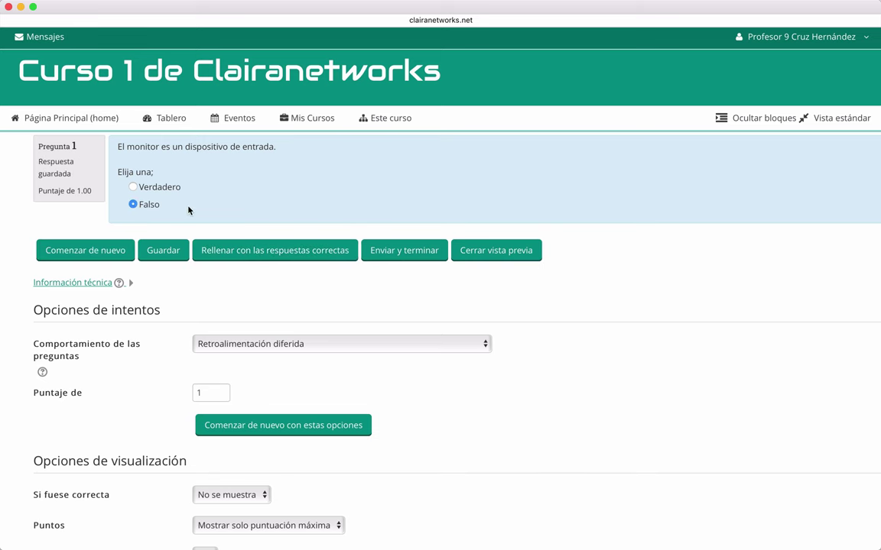
- Review the preview's attempt and display options, update the display options unchanged, and close the preview
scroll(613, 352, down, 5)
scroll(613, 352, up, 5)
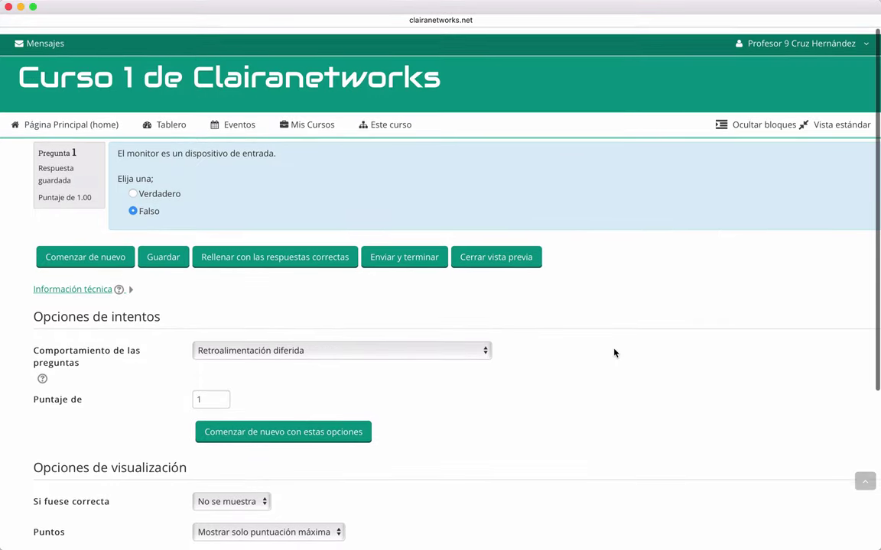
scroll(483, 295, down, 5)
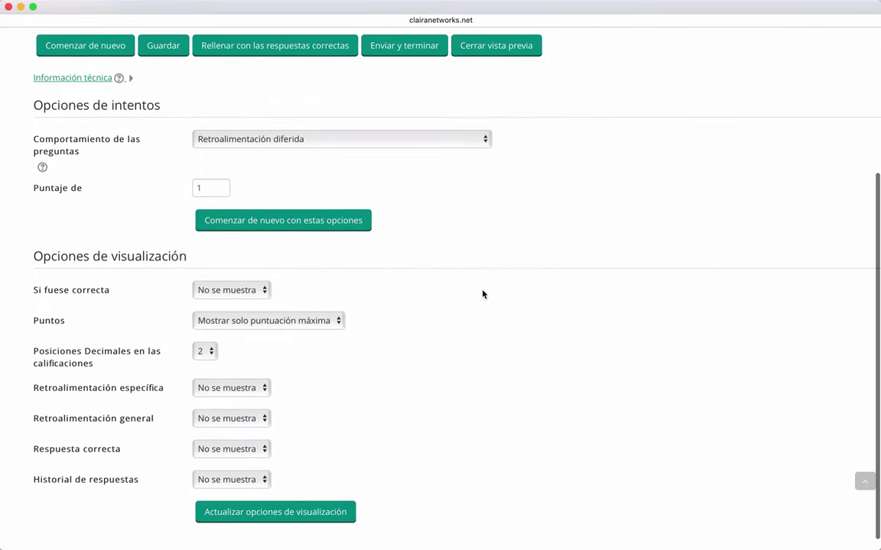
click(293, 519)
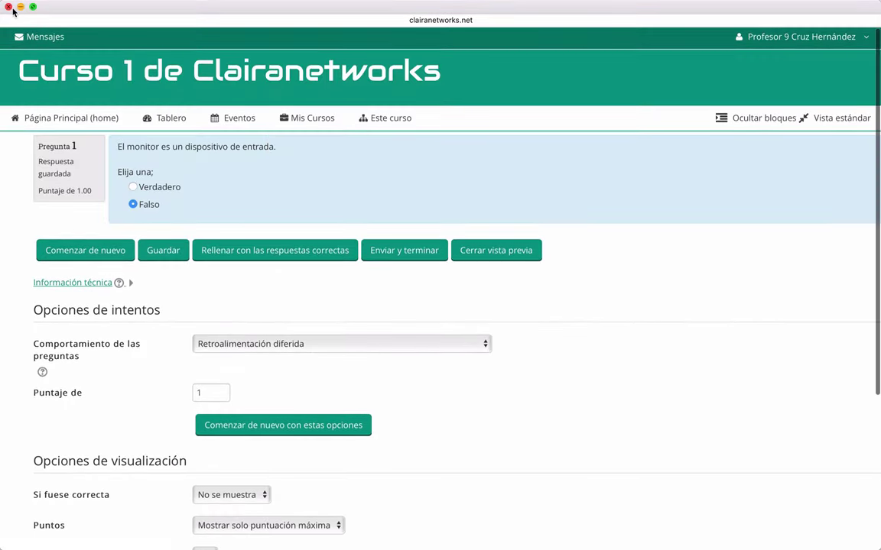
click(9, 7)
- Add a new question of type Relacionar columnas to page 1 of the quiz
scroll(350, 338, up, 2)
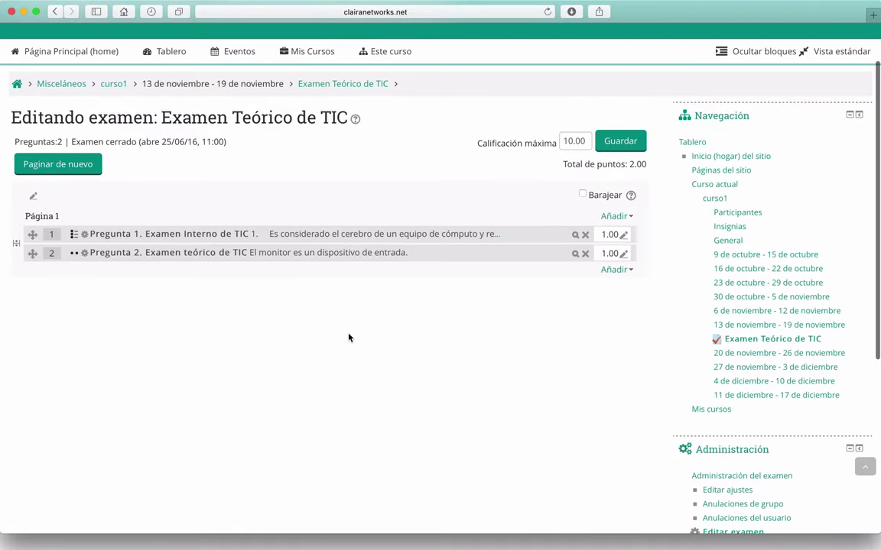
click(614, 217)
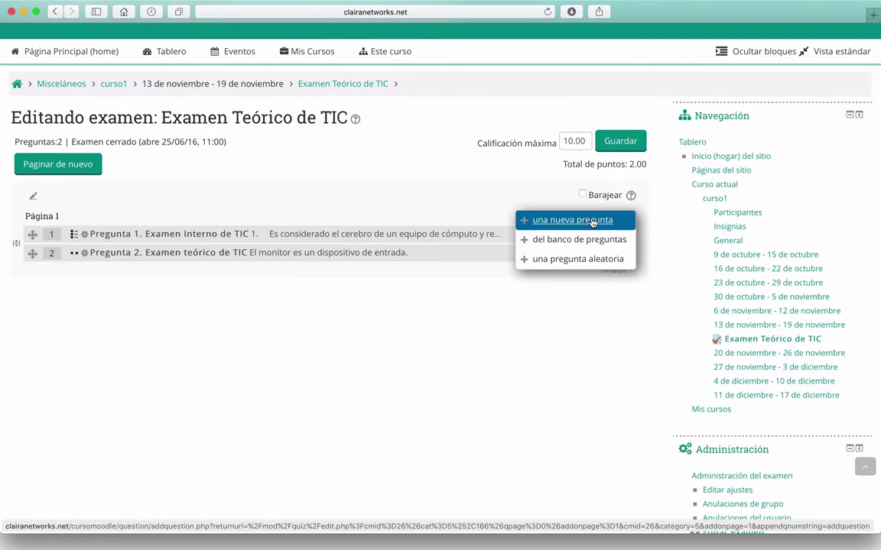
click(586, 221)
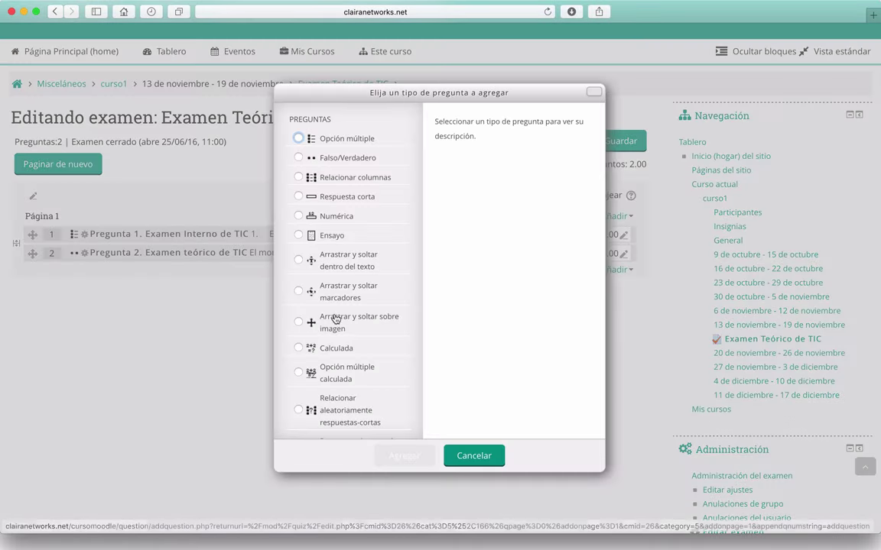
click(338, 179)
click(408, 459)
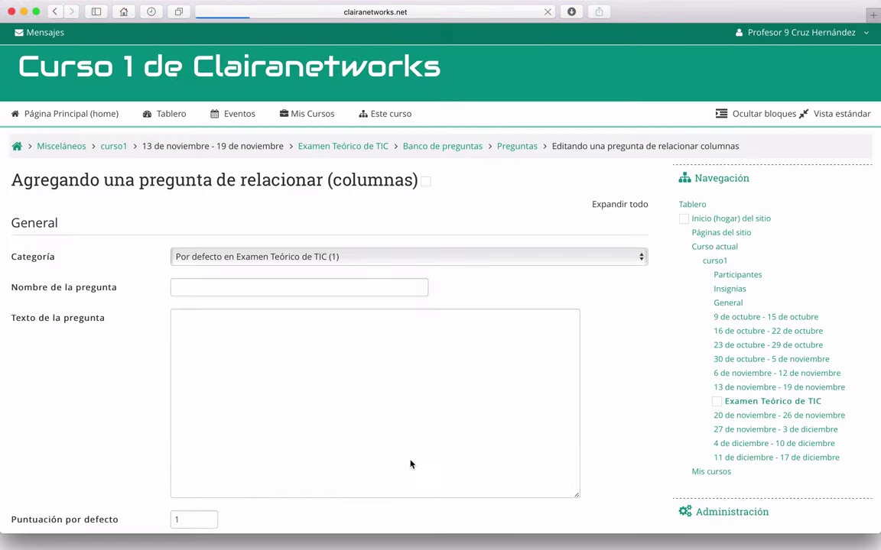
- Examine the matching question form, from the general fields and Barajar option to the question and answer pairs
scroll(111, 403, down, 2)
scroll(111, 403, down, 3)
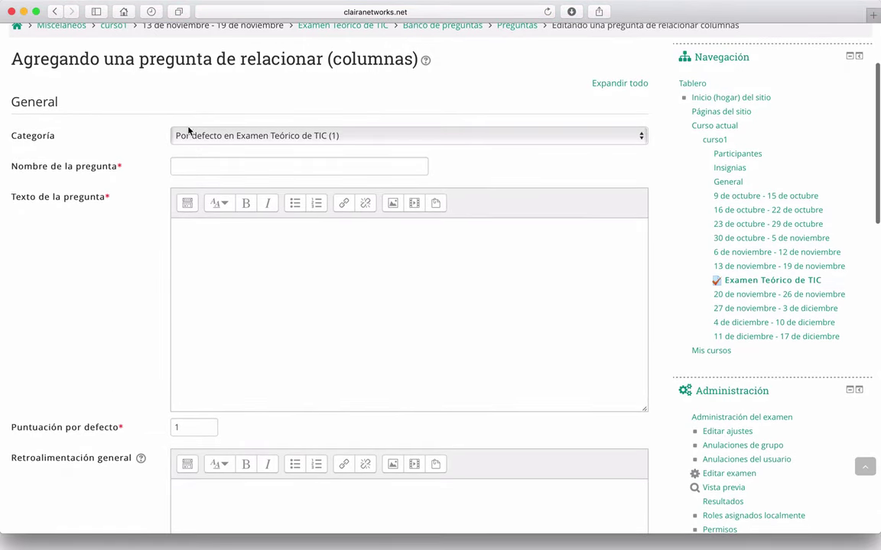
scroll(65, 171, down, 1)
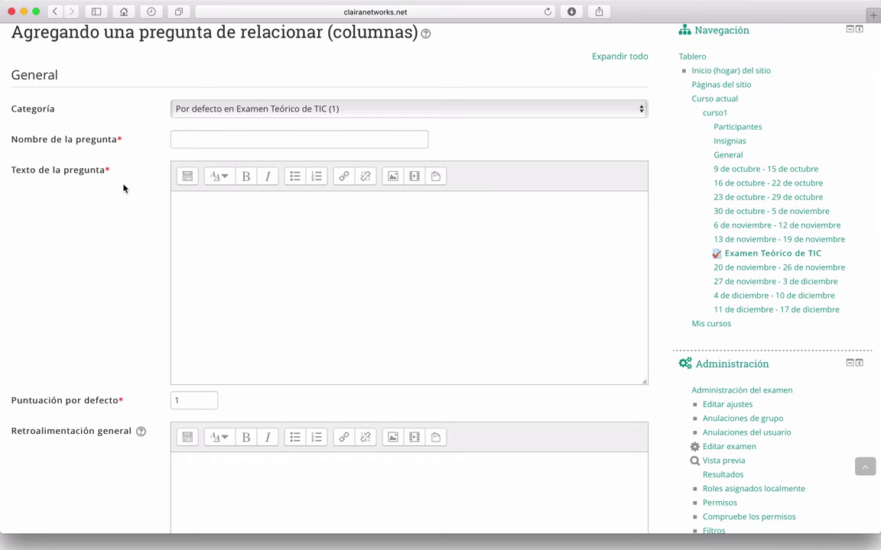
scroll(124, 189, down, 5)
scroll(118, 250, down, 3)
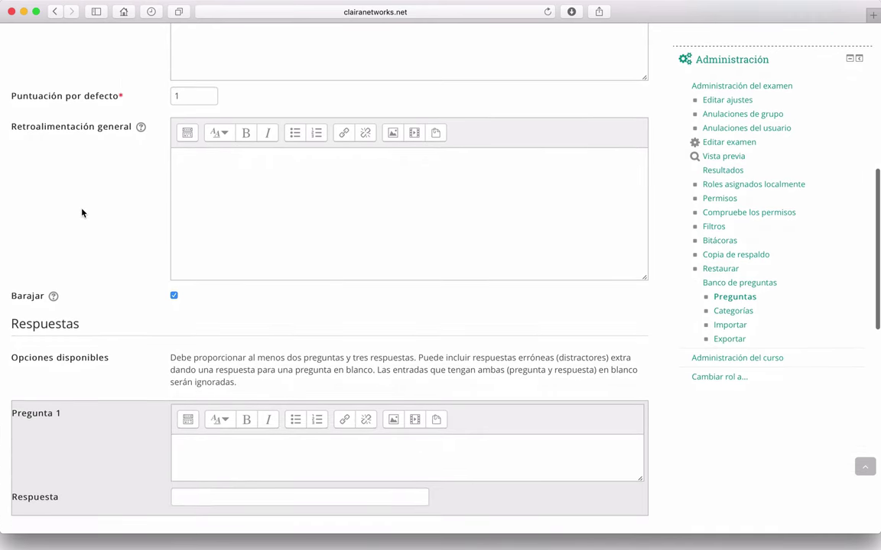
scroll(235, 393, down, 5)
scroll(256, 237, up, 2)
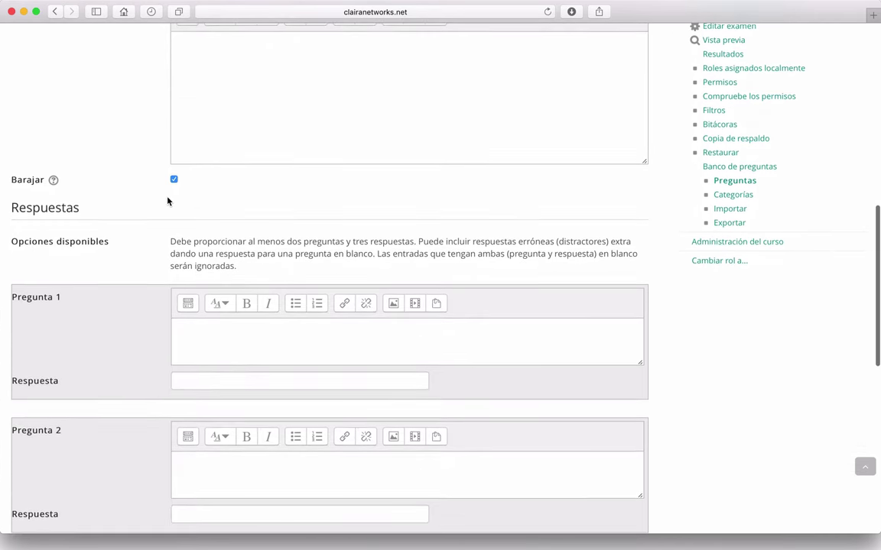
scroll(149, 176, down, 2)
scroll(92, 278, down, 3)
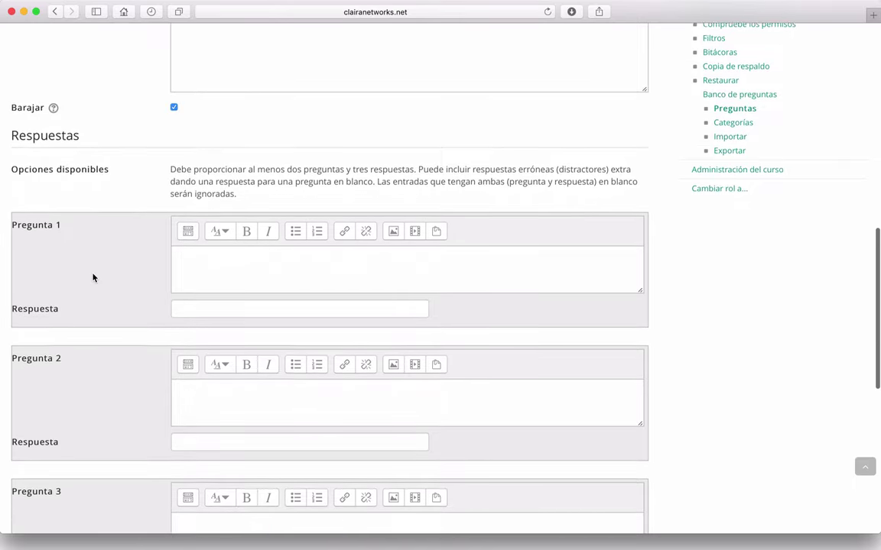
scroll(226, 393, down, 5)
scroll(226, 393, up, 20)
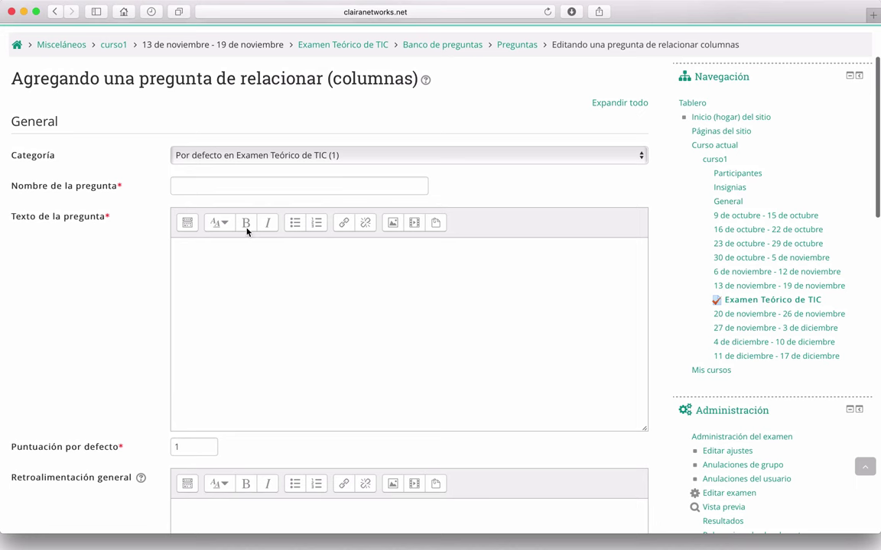
- Name the matching question "Pregunta 3. Relaciona ambas columnas de manera correcta"
click(200, 188)
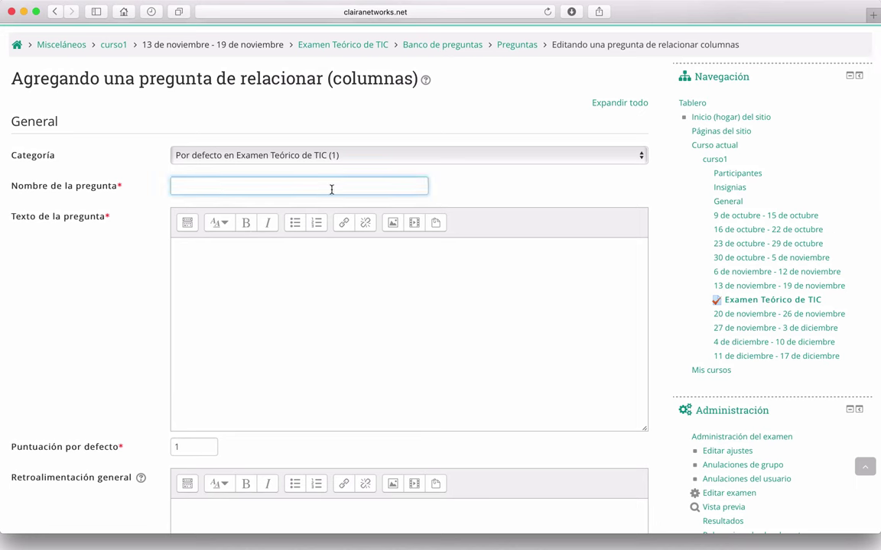
text(Pregunta 3. Relaciona ambas )
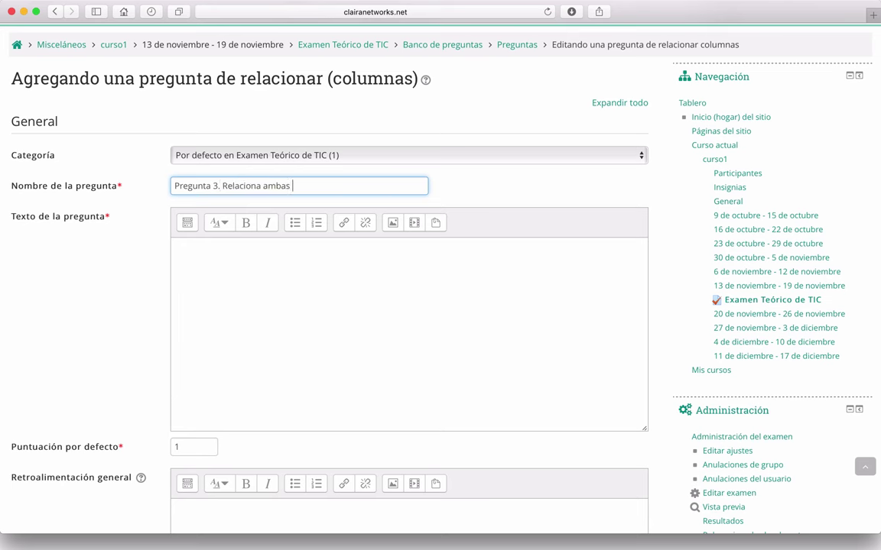
text(columnas de manera c)
key(BackSpace)
text(manera correc)
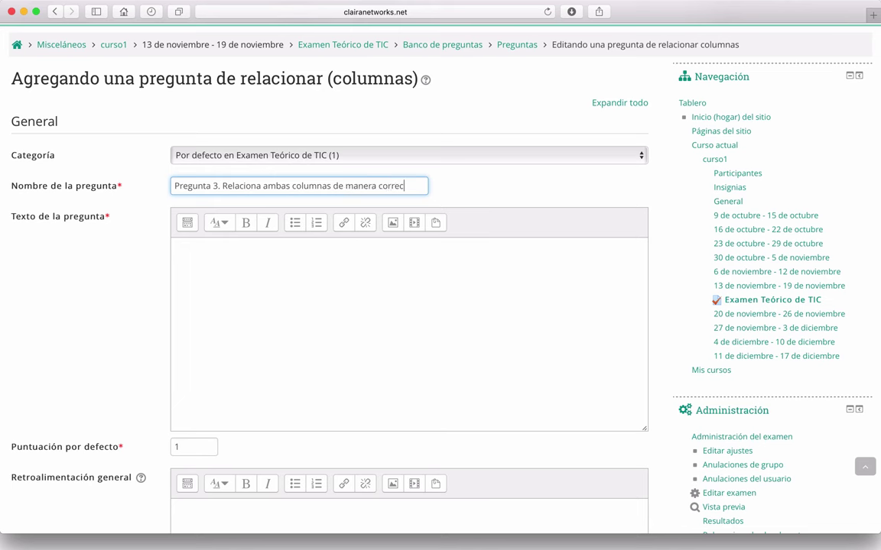
text(ta)
- Copy the question name "Pregunta 3. Relaciona ambas columnas de manera correcta" into the question text
drag(402, 187, 153, 184)
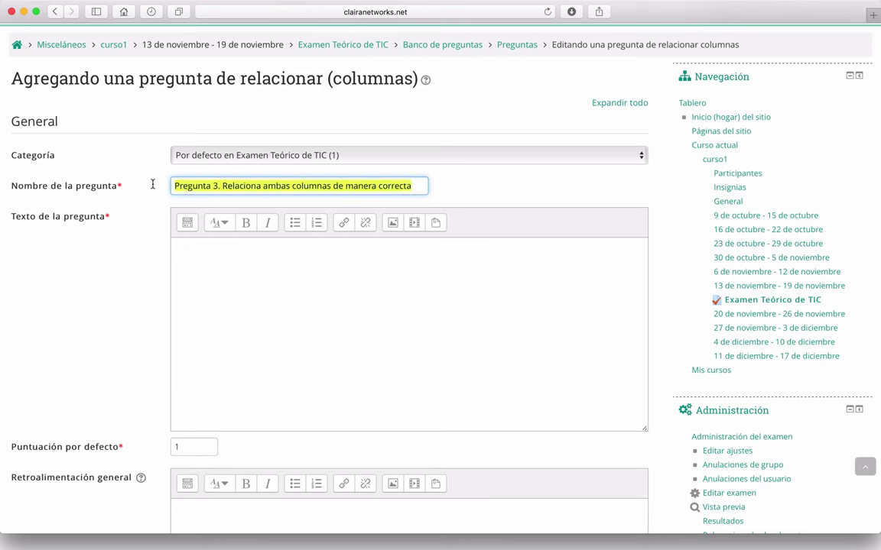
key(super+c)
click(272, 311)
key(super+v)
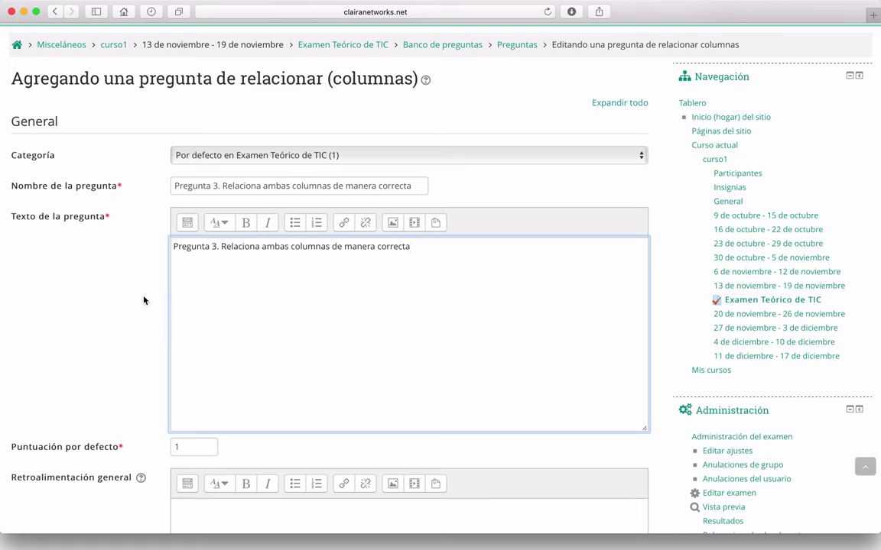
- Set the default score of the matching question to 10
scroll(221, 247, down, 3)
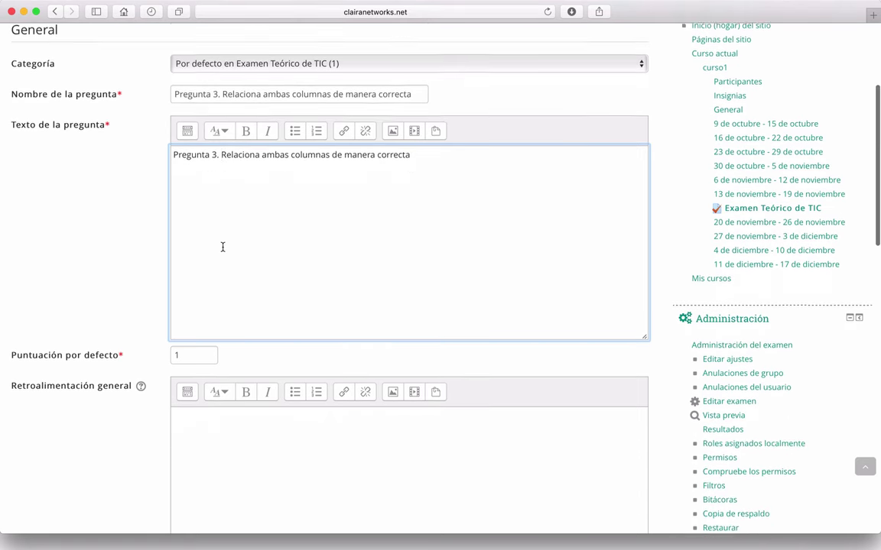
scroll(222, 247, down, 3)
scroll(89, 248, down, 1)
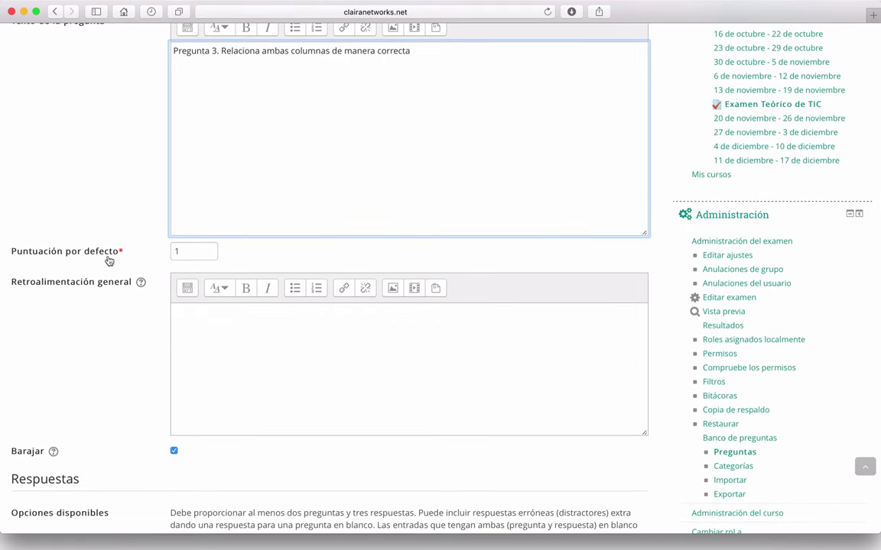
double_click(194, 249)
text(1)
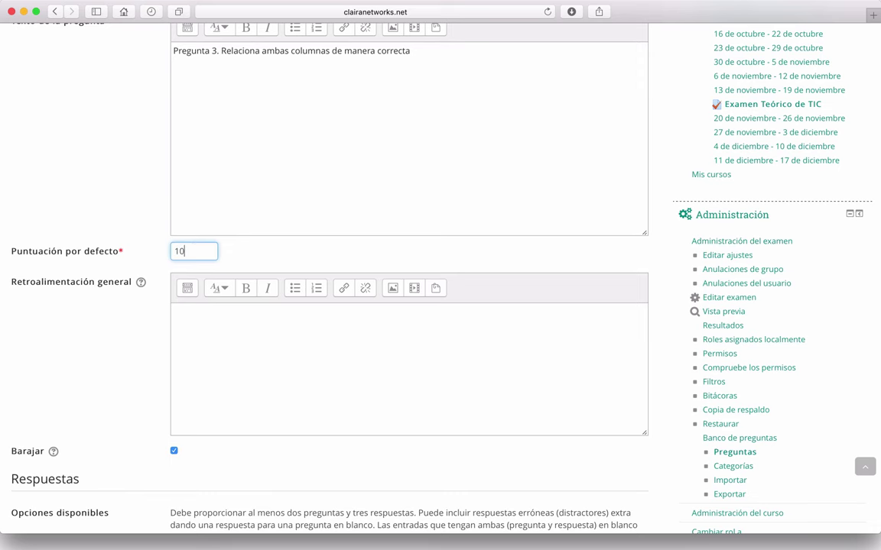
- Paste "Es un software que fue creado para realizar todo tipo de cálculos, aplicar fórmulas, insertar funciones y crear gráficas" as the text of Pregunta 1
scroll(96, 155, down, 4)
click(212, 226)
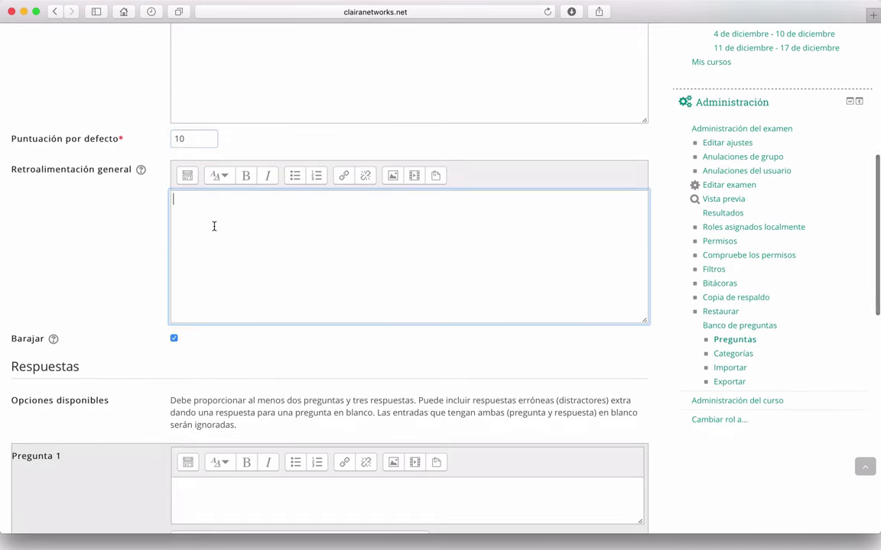
scroll(218, 220, down, 2)
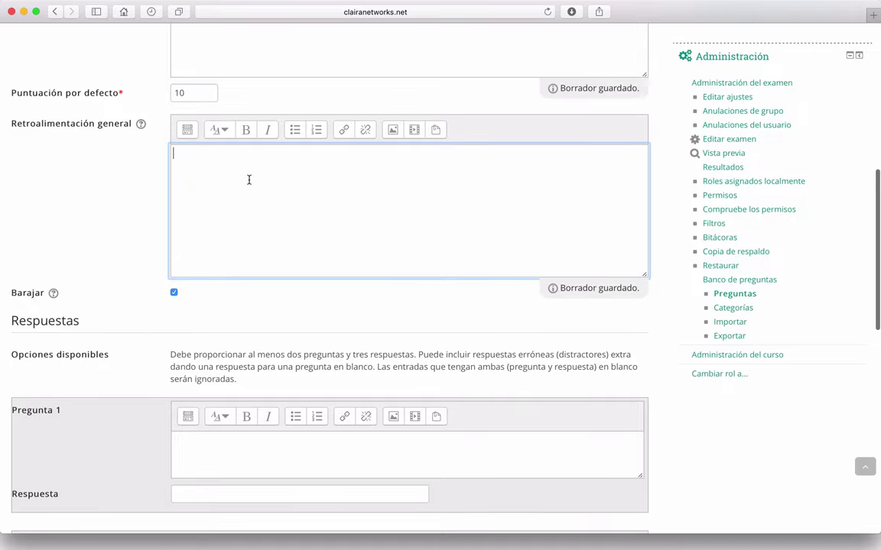
scroll(248, 180, down, 2)
scroll(163, 183, down, 2)
scroll(176, 224, down, 2)
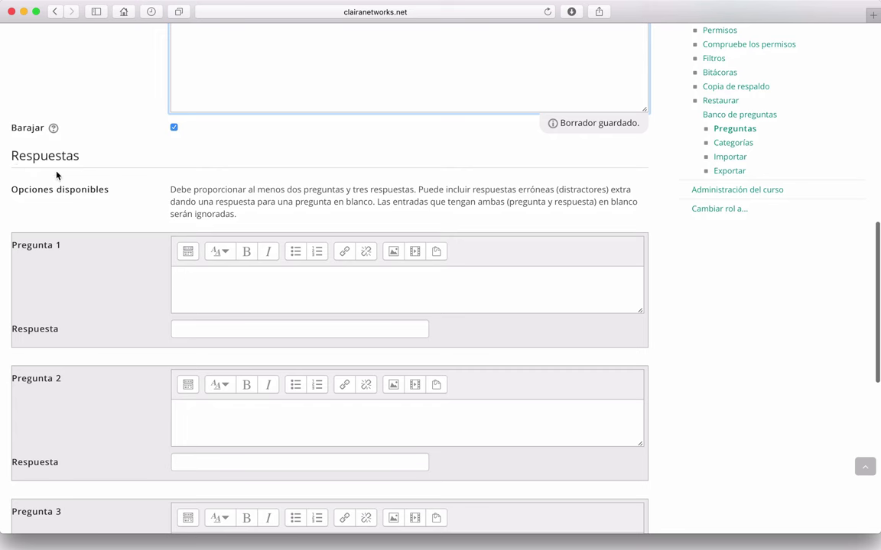
click(210, 284)
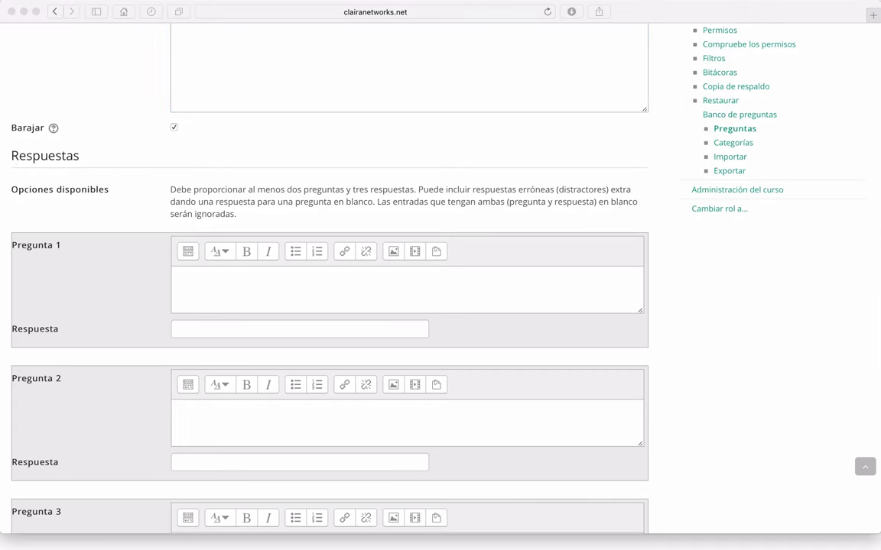
click(393, 289)
key(super+v)
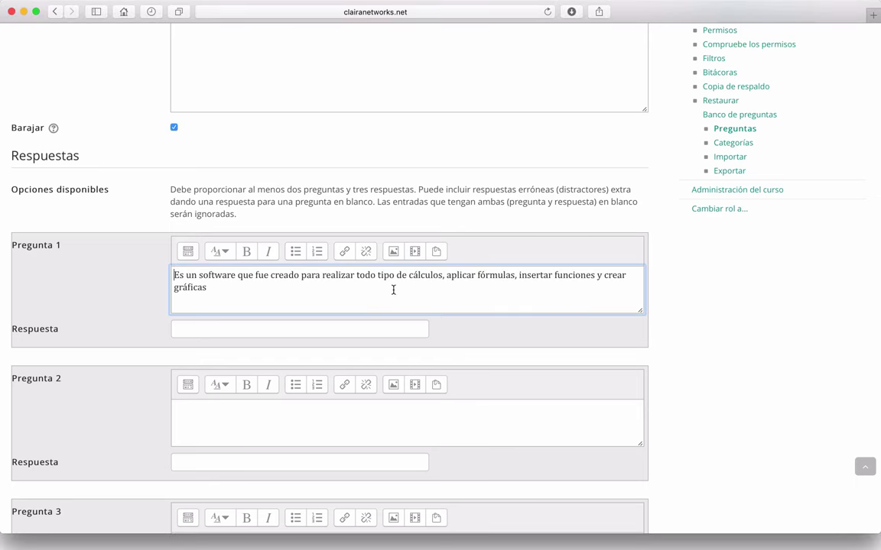
- Clear the pasted formatting from the whole Pregunta 1 text
key(super+a)
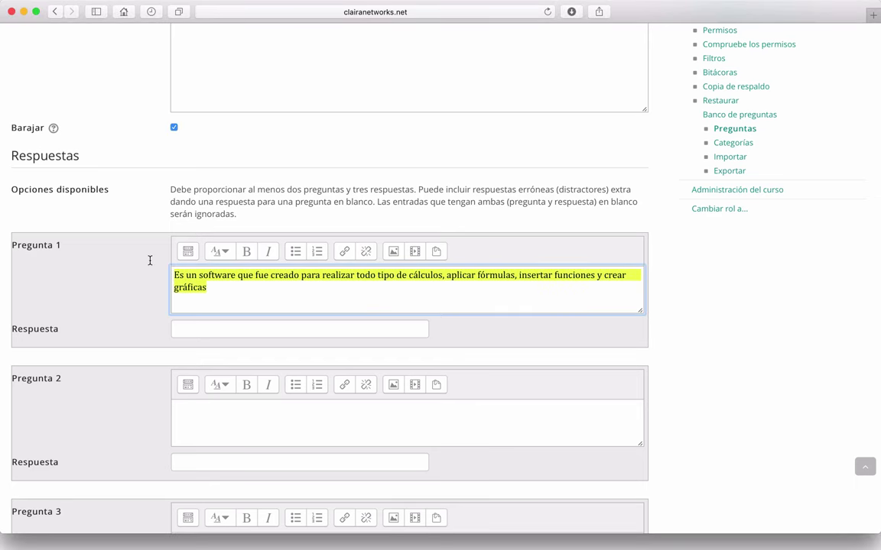
click(188, 253)
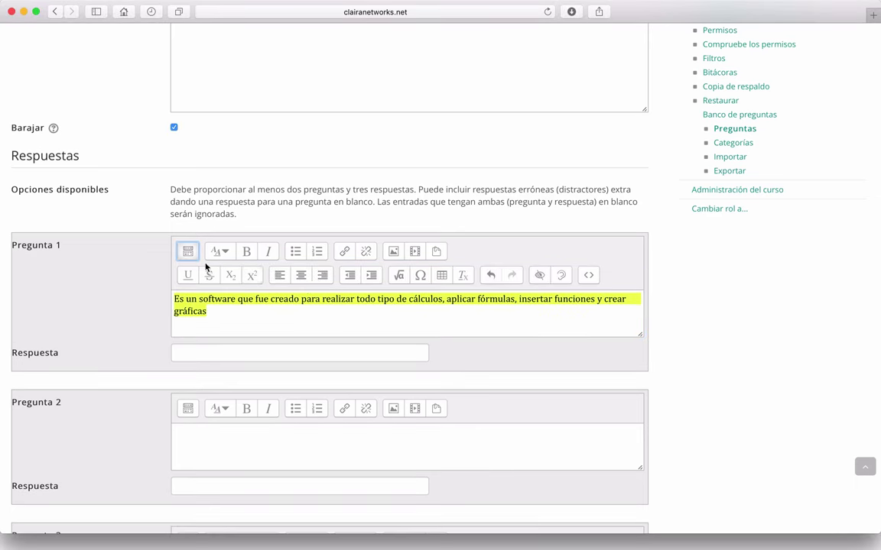
click(463, 277)
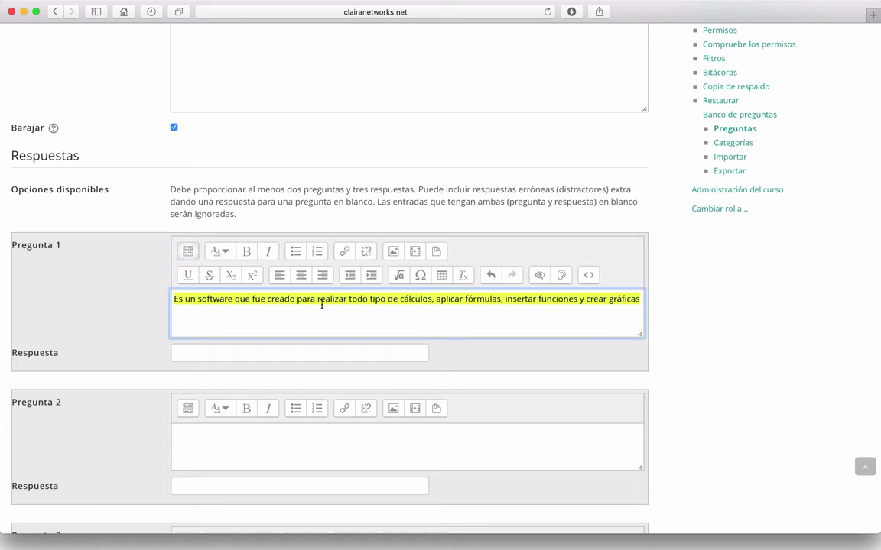
key(Right)
- Enter "Hoja de cálculo" as the answer to Pregunta 1
scroll(209, 309, down, 3)
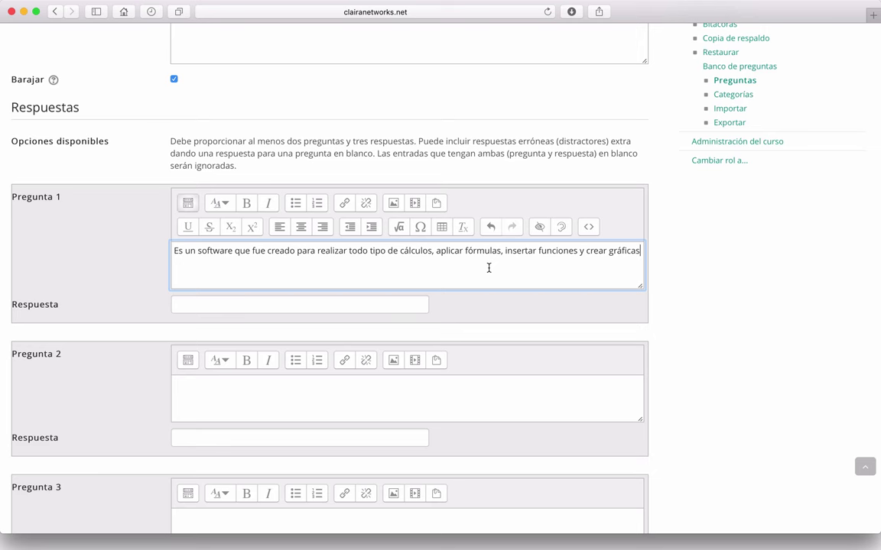
click(213, 302)
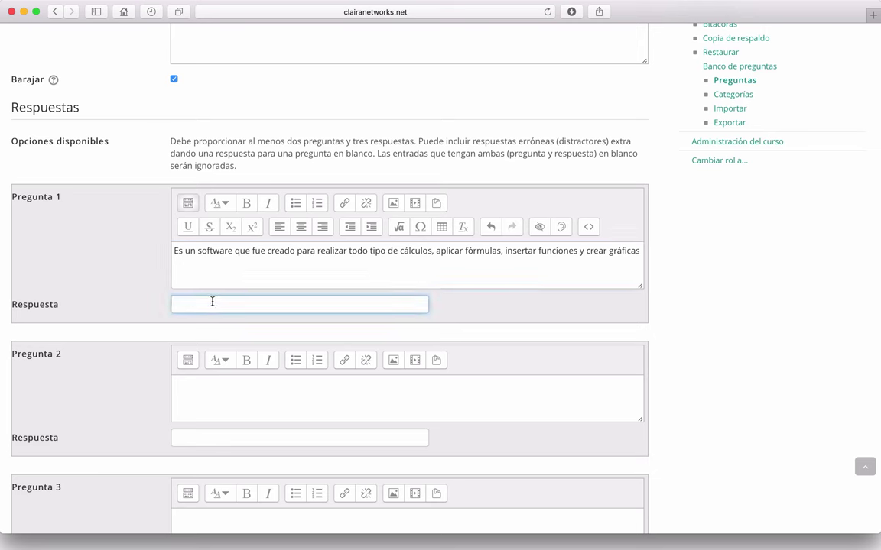
text(Hojad)
key(BackSpace)
text(de cálculo)
click(260, 271)
- Paste "Es la intersección de una columna y una fila" from the exam document as Pregunta 2 and clear its formatting
scroll(259, 270, down, 3)
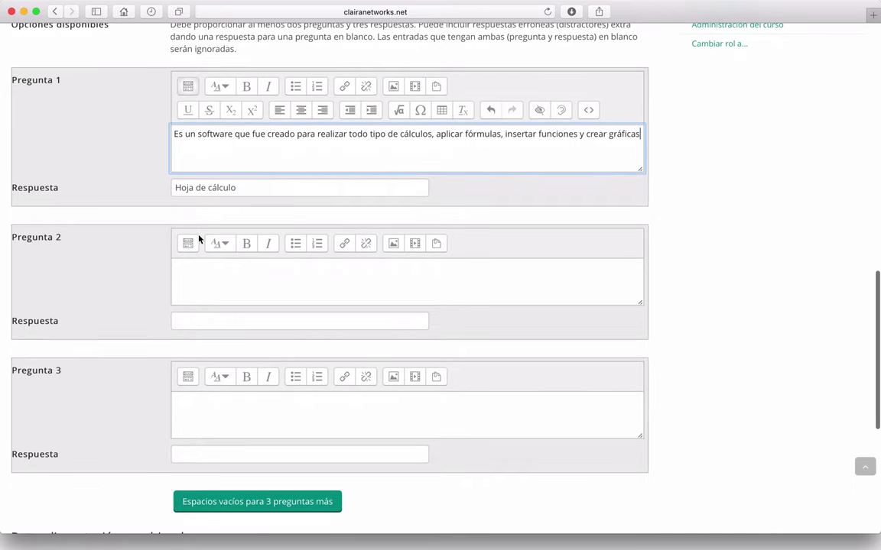
click(201, 282)
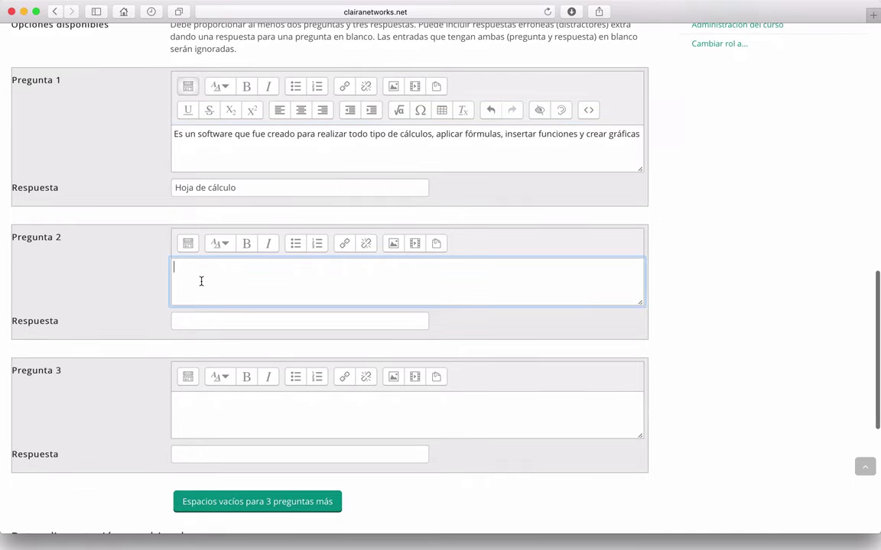
key(super+Tab)
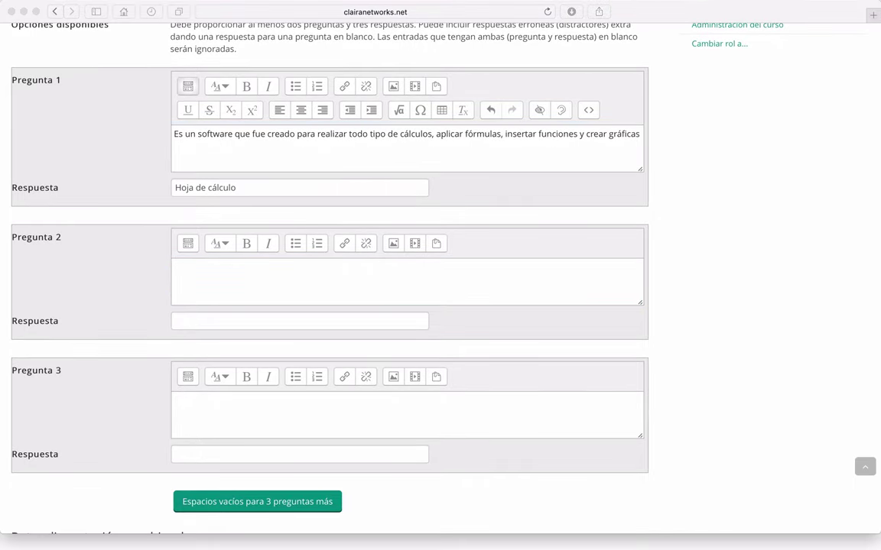
click(362, 276)
key(super+v)
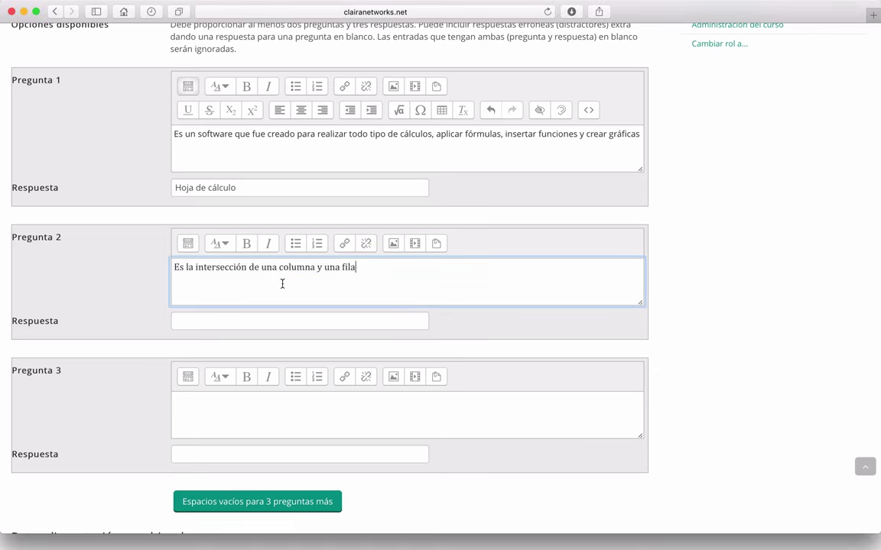
drag(359, 269, 171, 266)
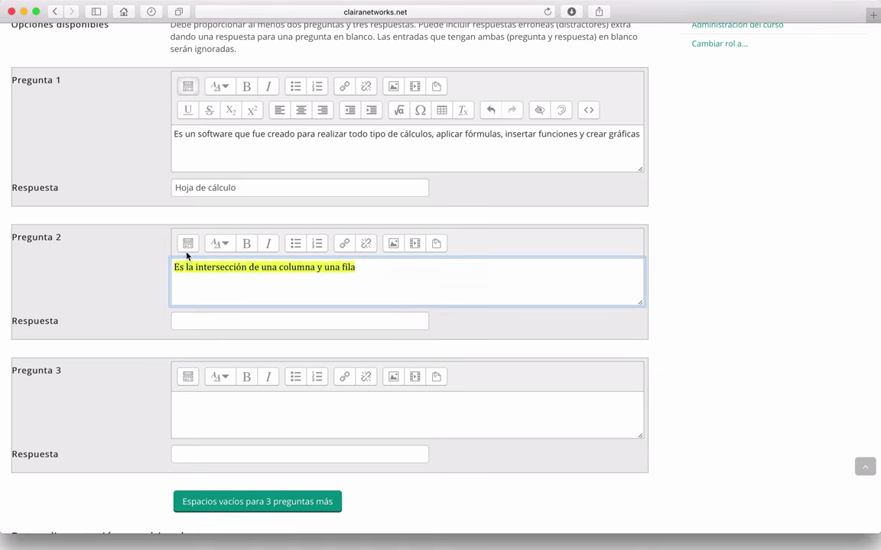
click(188, 243)
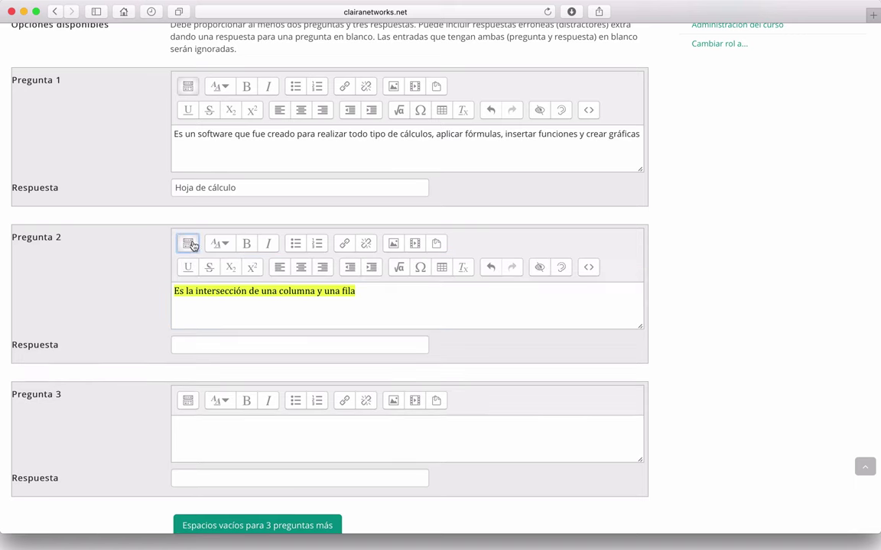
click(463, 270)
- Enter "Celda" as the answer to Pregunta 2
click(217, 346)
text(C)
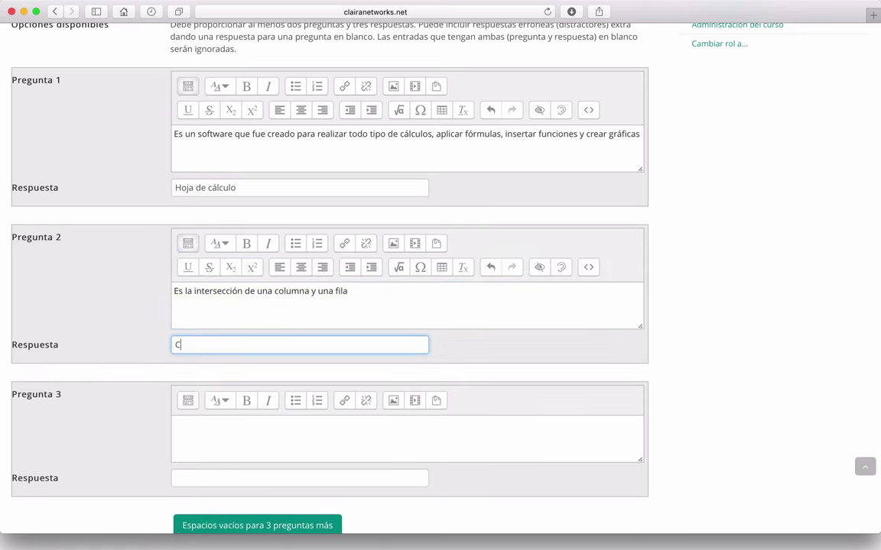
text(elda)
- Fill Pregunta 3 with "Son expresiones que se utilizan para realizar cálculos o procesar valores, produciendo un nuevo valor que será asignado a la celda" as plain text
scroll(134, 321, down, 2)
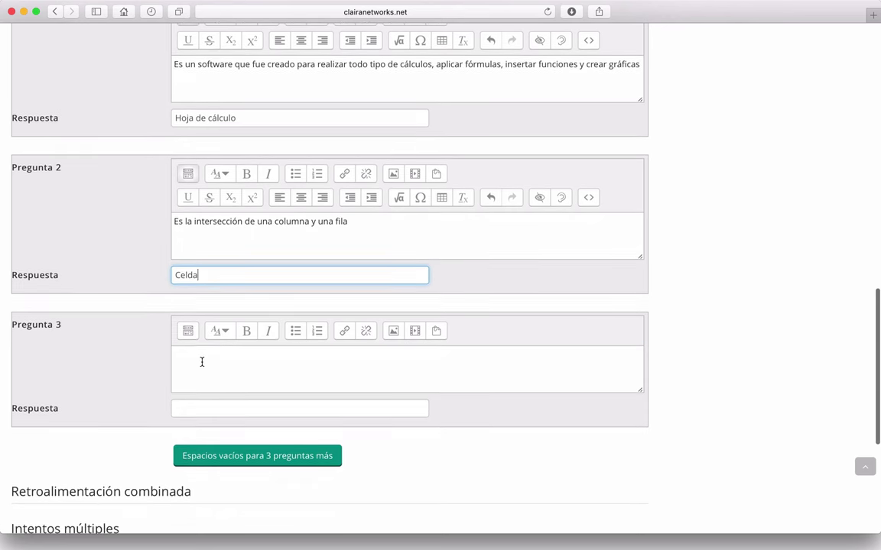
click(202, 361)
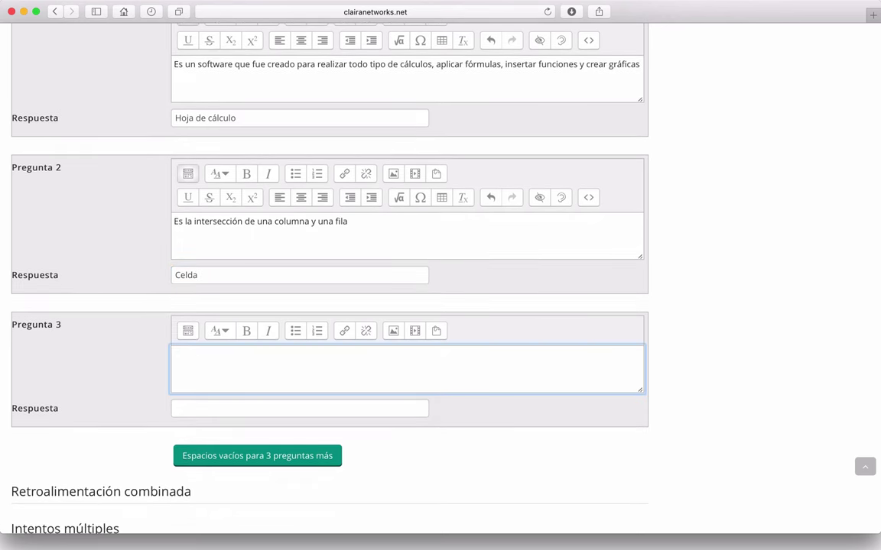
key(super+Tab)
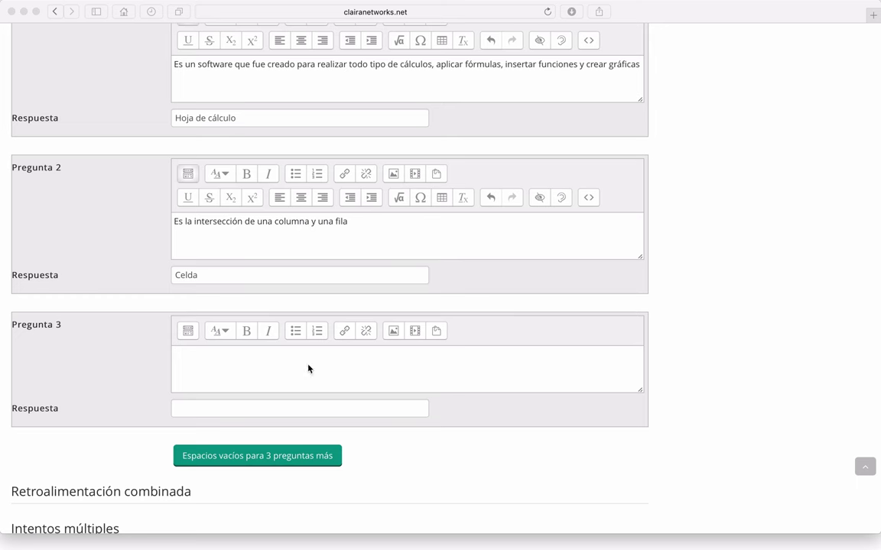
click(252, 364)
text(Son expresiones que se utilizan para realizar cálculos o procesar valores, produciendo un nuevo valor que será asignado a la celda)
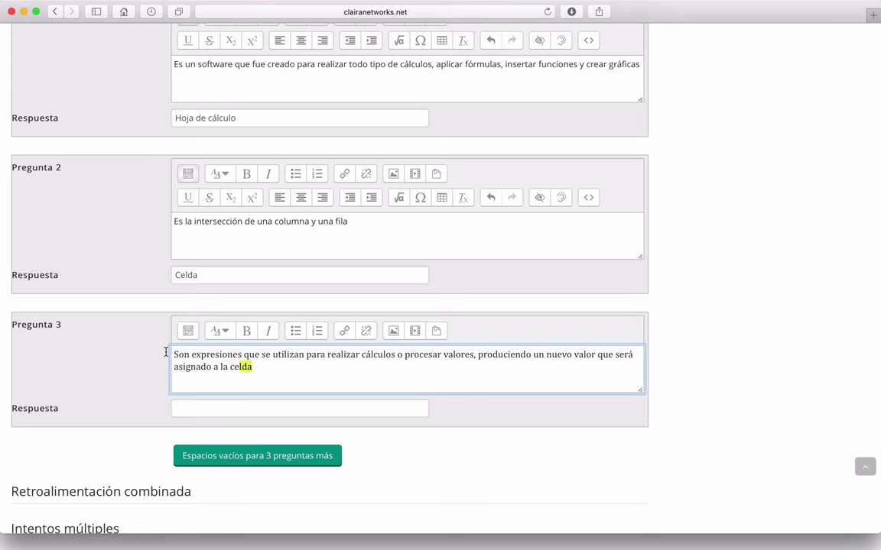
click(188, 330)
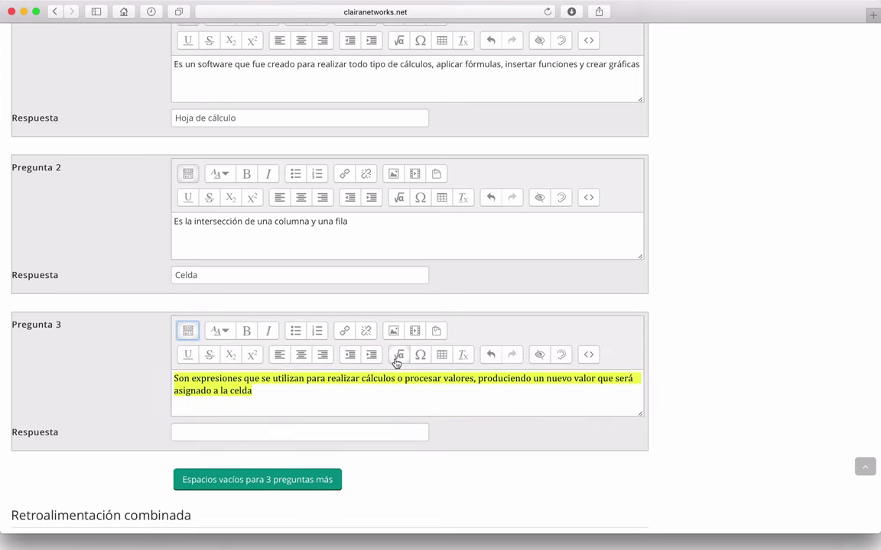
- Enter "Fórmulas" as the answer to Pregunta 3
click(267, 433)
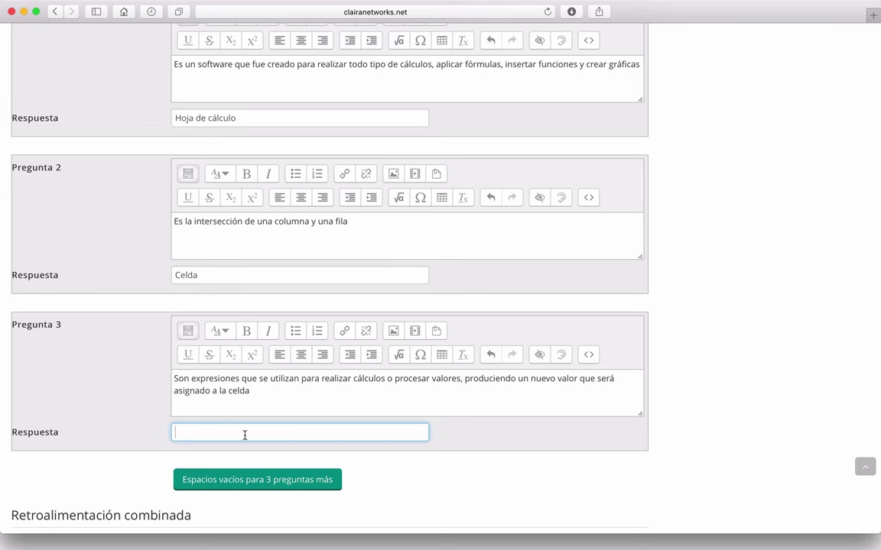
text(F)
key(alt+e)
text(órmulas)
click(723, 387)
- Add blank spaces for three more question and answer pairs to the matching question
scroll(723, 387, down, 3)
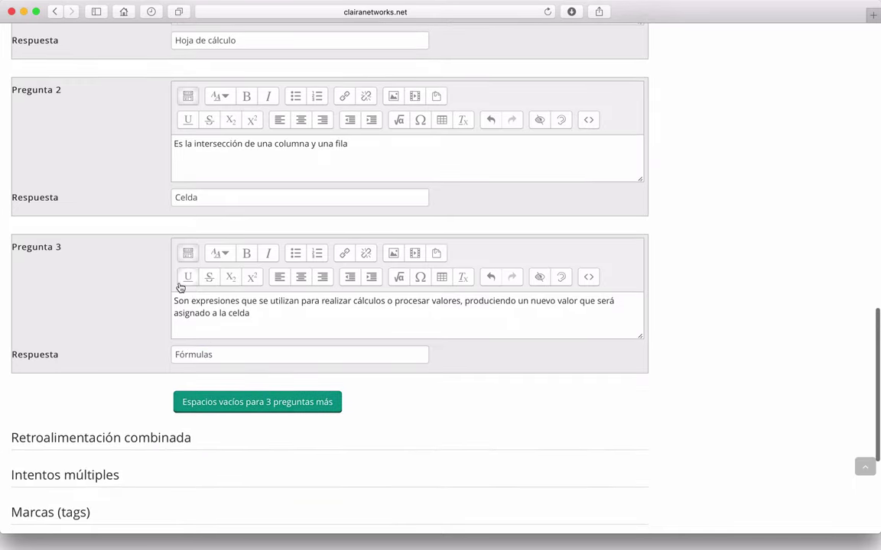
scroll(176, 286, up, 5)
scroll(180, 287, down, 6)
scroll(180, 288, down, 3)
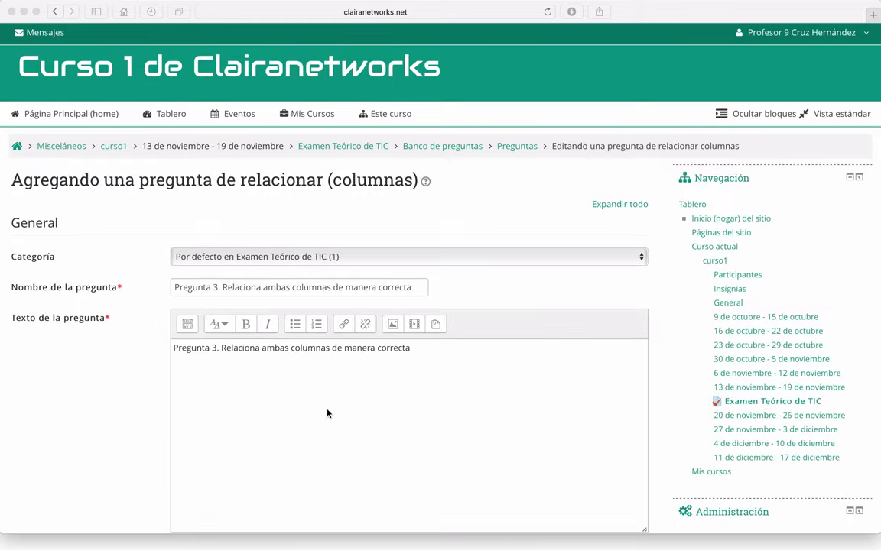
- Fill Pregunta 4 with "Éste es un ejemplo de un Sistema Operativo Libre"
scroll(82, 387, down, 20)
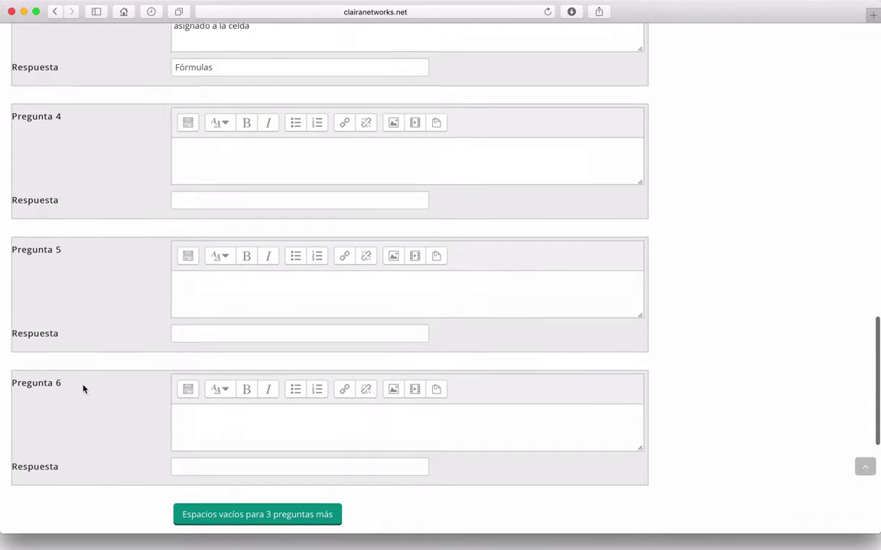
scroll(153, 195, up, 3)
click(234, 250)
text(Este es un ejemplo de un Sistema Operativo Libre)
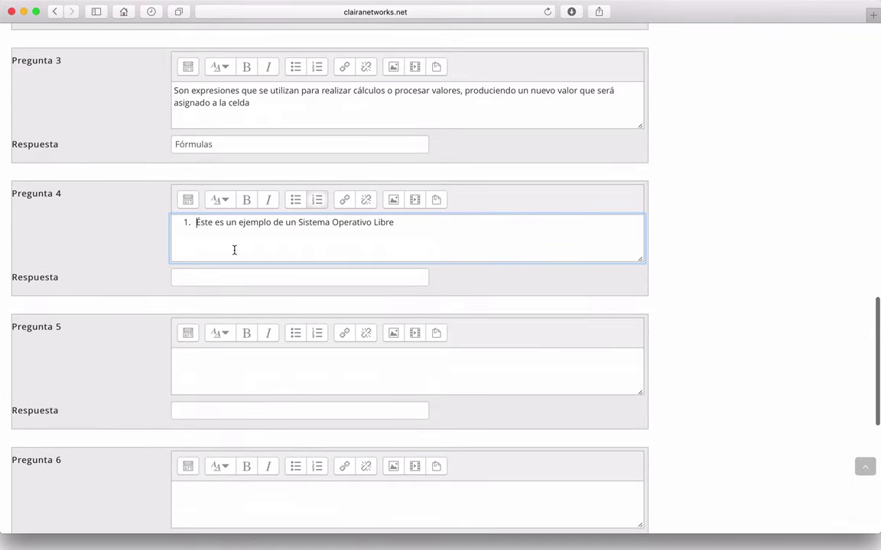
key(Delete)
text(É)
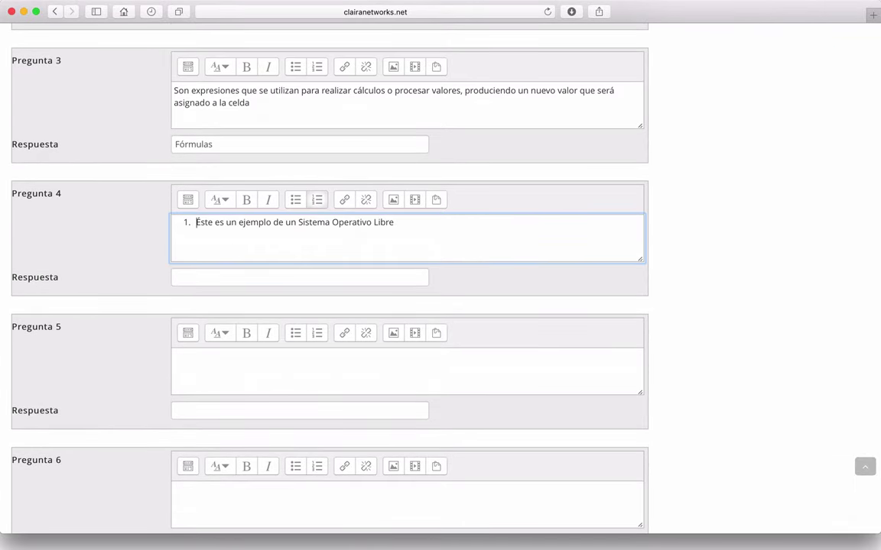
- Remove the numbered-list formatting from the Pregunta 4 text so it is a plain paragraph
drag(401, 227, 162, 222)
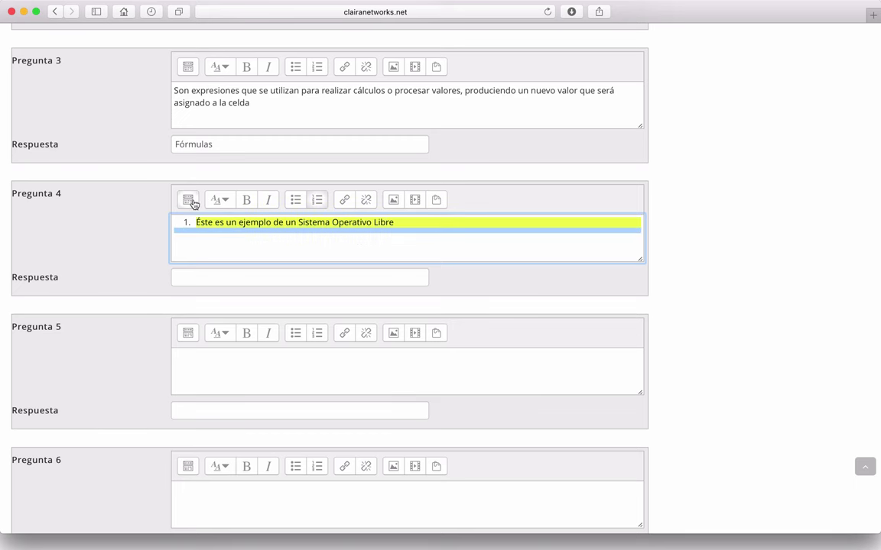
click(192, 202)
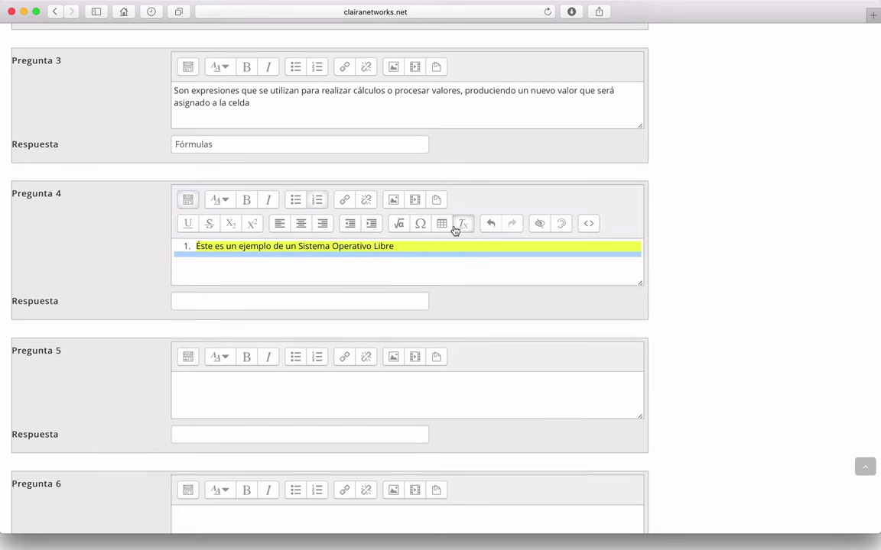
click(229, 249)
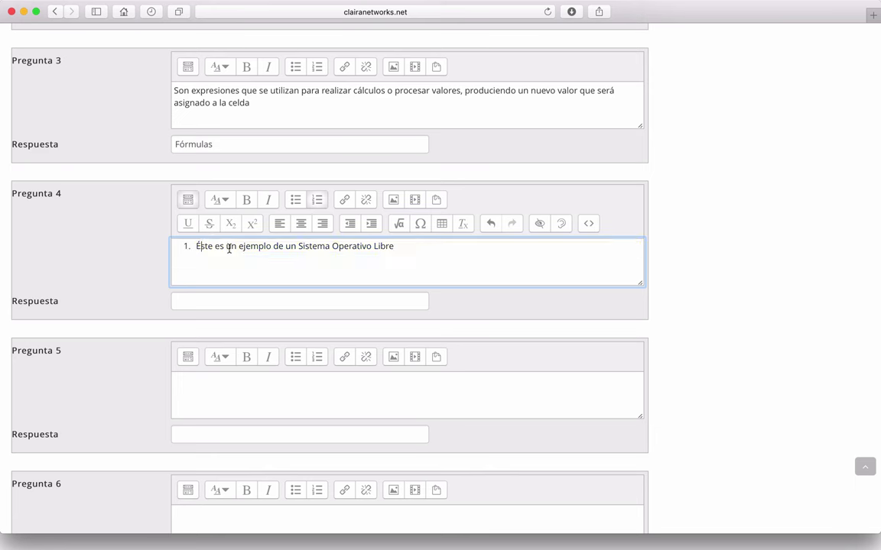
key(super+Left)
triple_click(303, 248)
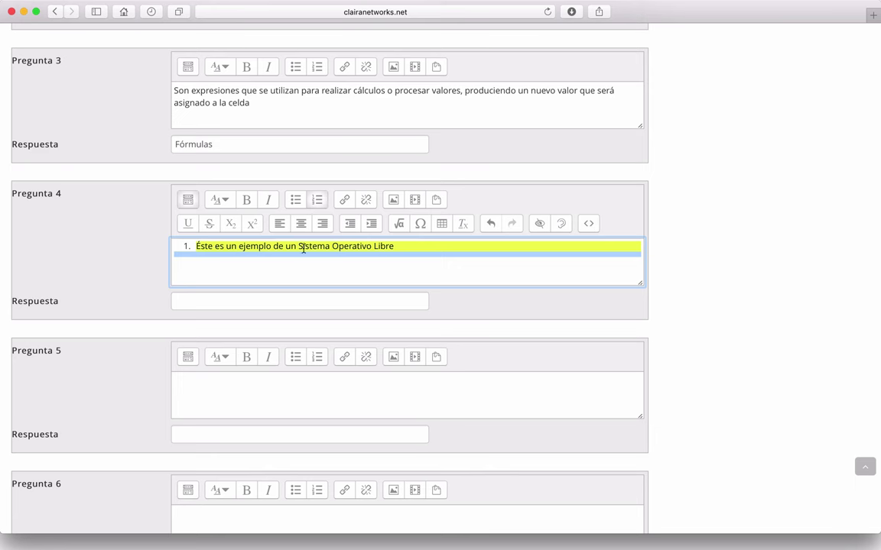
click(318, 200)
click(237, 248)
- Enter "Ubuntu Linux" as the answer to Pregunta 4
scroll(130, 282, down, 1)
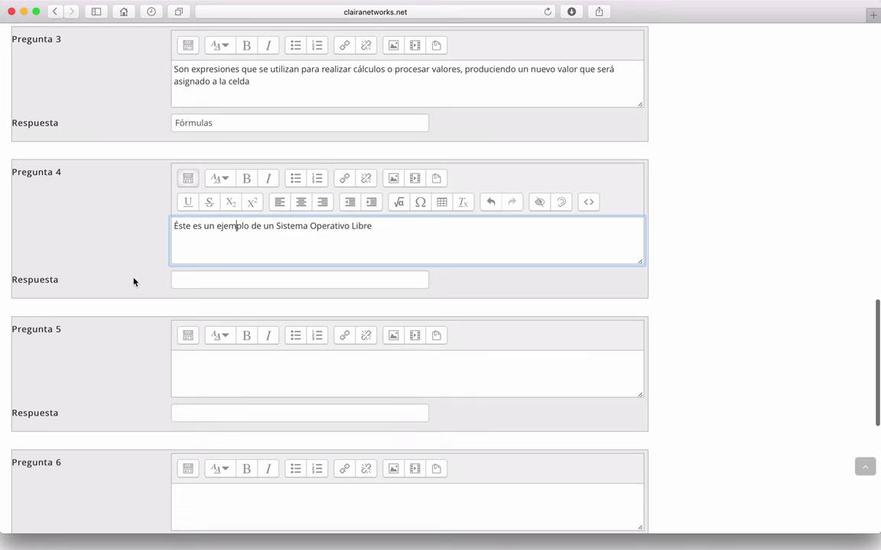
click(205, 283)
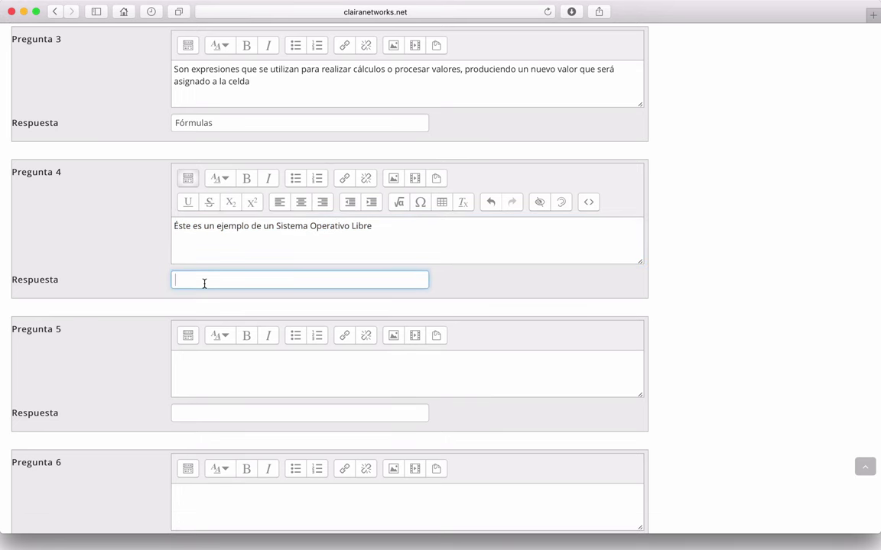
text(Ubuntu Linux)
- Fill Pregunta 5 with "En el Sistema operativo Microsoft Windows, ¿Cuál es el método abreviado para cerrar una ventana?" and clear its formatting
click(181, 361)
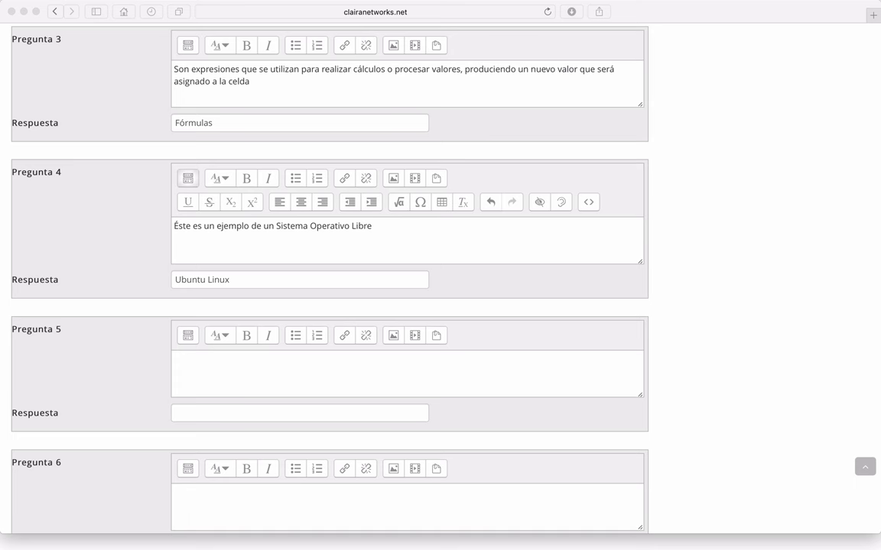
click(251, 379)
text(En el Sistema operativo Microsoft Windows, ¿Cuál es el método abreviado para cerrar una ventana?)
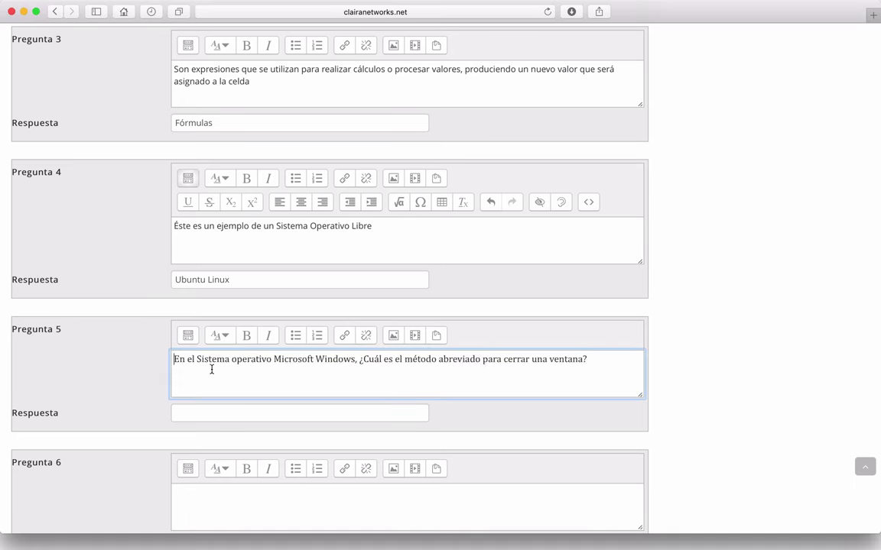
triple_click(240, 364)
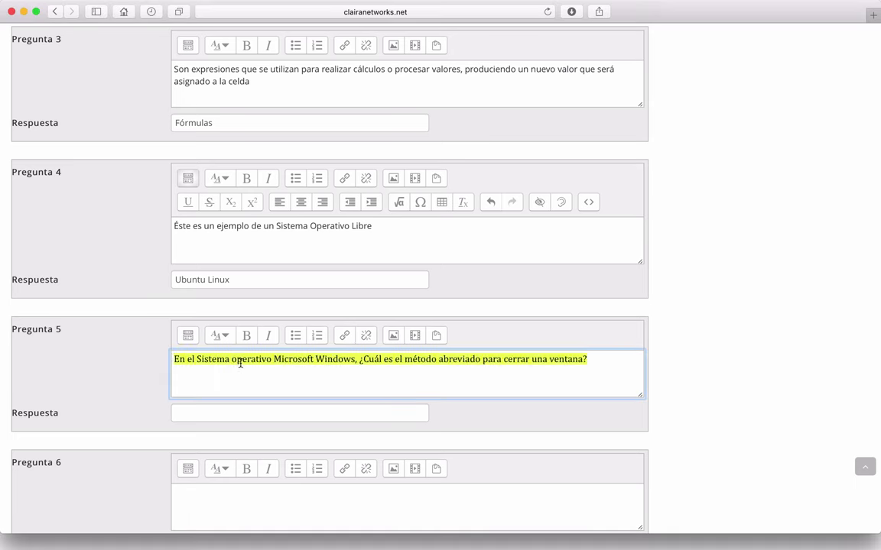
click(187, 335)
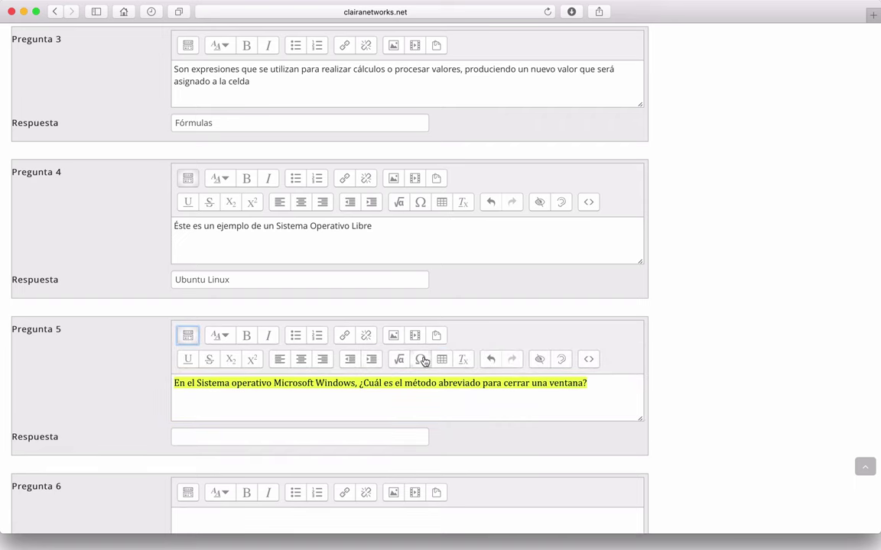
click(463, 359)
click(329, 384)
- Enter "Alt + F4" as the answer to Pregunta 5
scroll(328, 386, down, 1)
scroll(329, 389, down, 3)
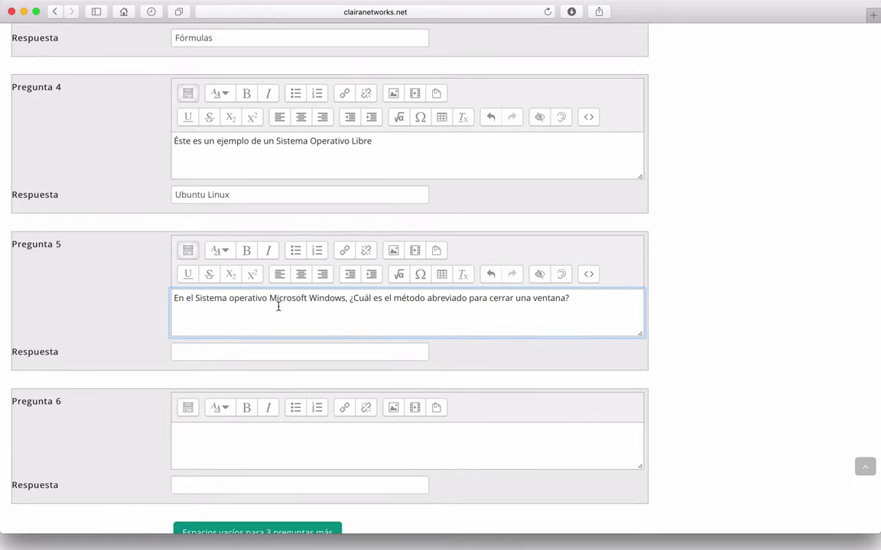
click(246, 354)
text(Alt ´)
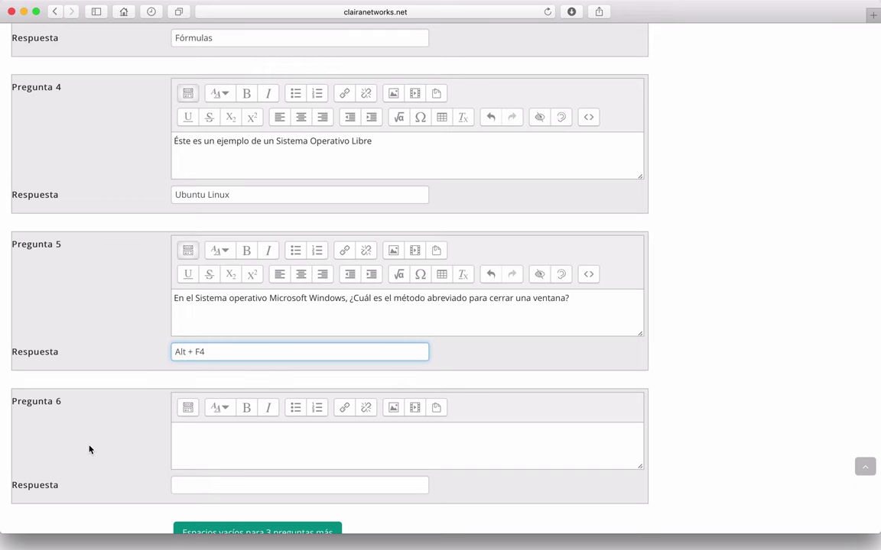
- Fill Pregunta 6 with "Dispositivo que permite conectarte a internet mediante un ISP (Proveedor de Servicio de Internet)"
scroll(89, 448, down, 2)
click(203, 367)
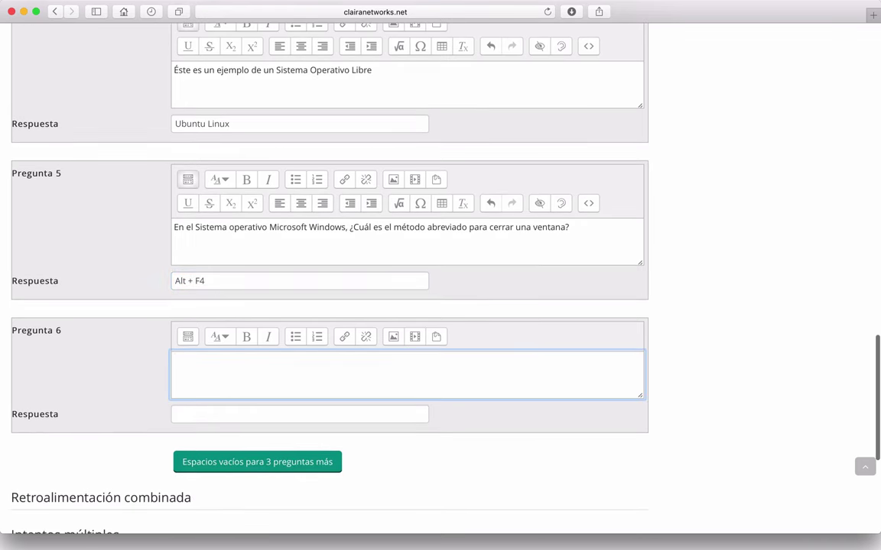
key(super+Tab)
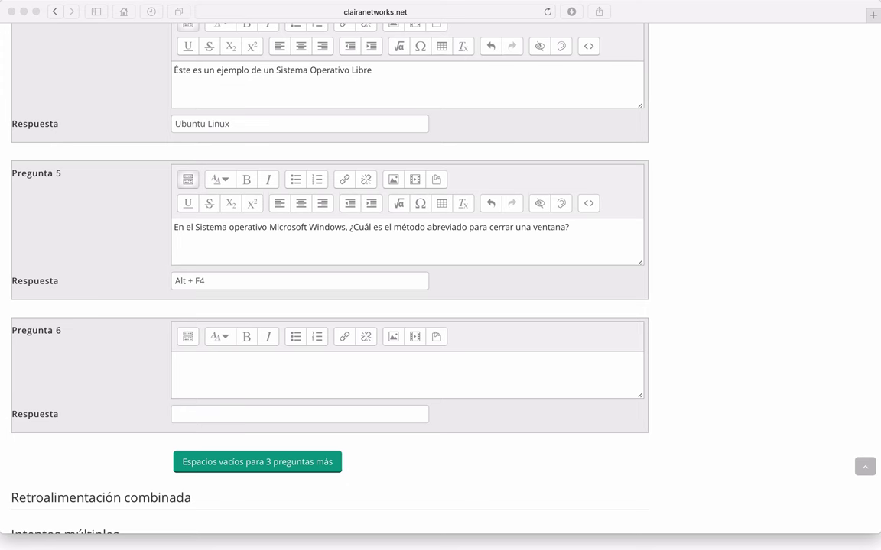
key(super+Tab)
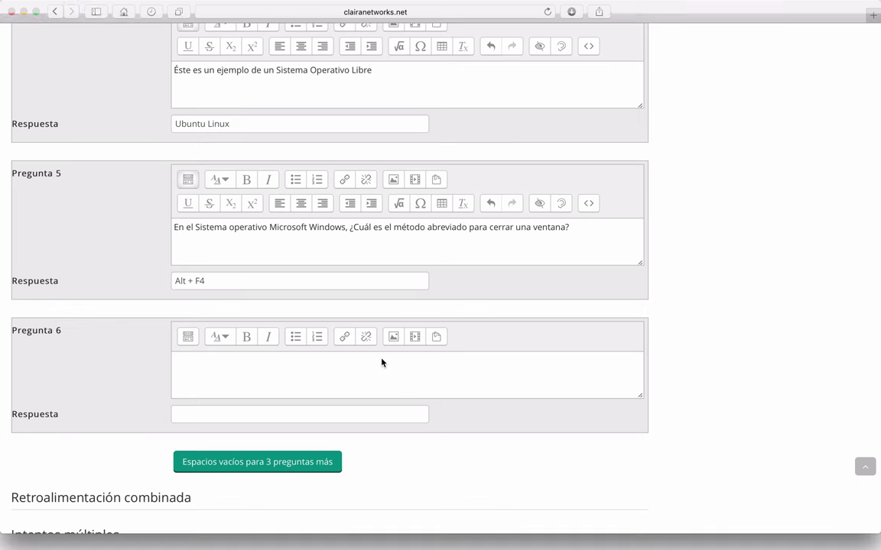
click(318, 365)
text(Dispositivo que permite conectarte a internet mediante un ISP (Proveedor de Servicio de Internet))
- Enter "Módem" as the answer to Pregunta 6
click(268, 411)
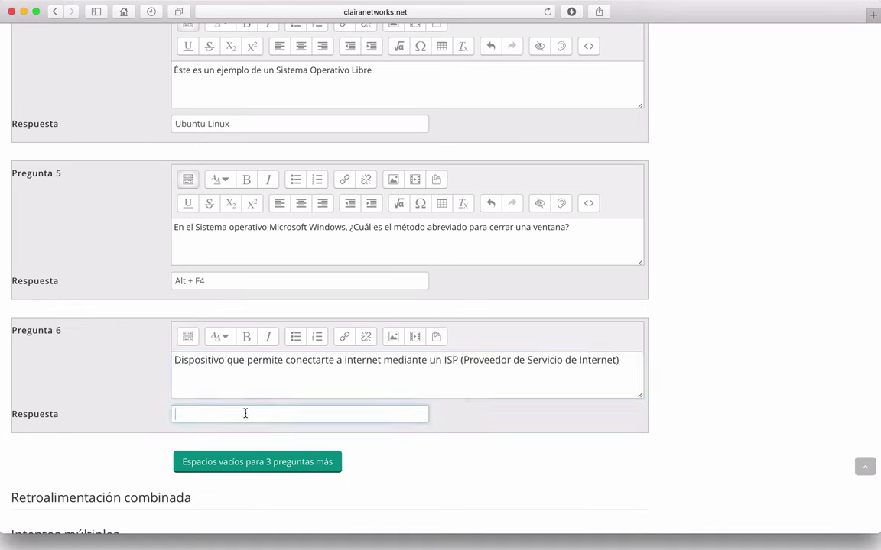
text(Mode)
key(BackSpace)
key(BackSpace)
key(BackSpace)
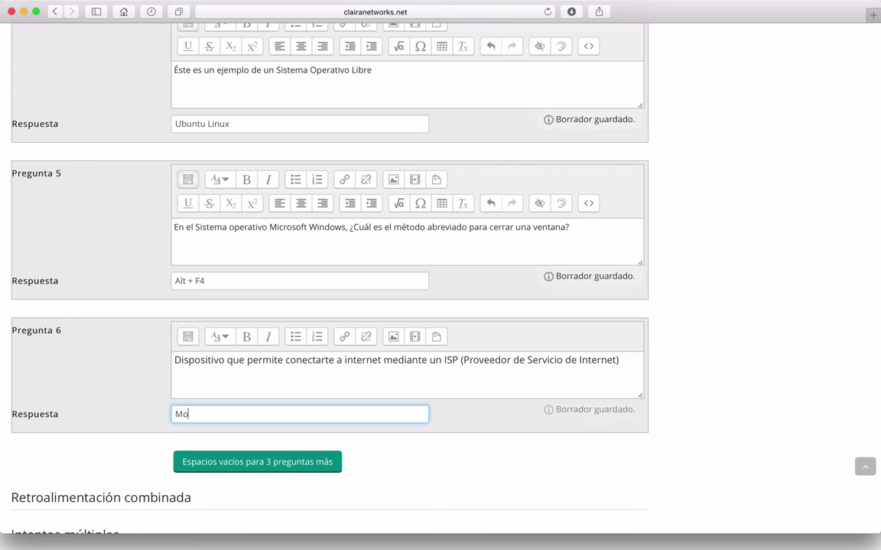
text(ód)
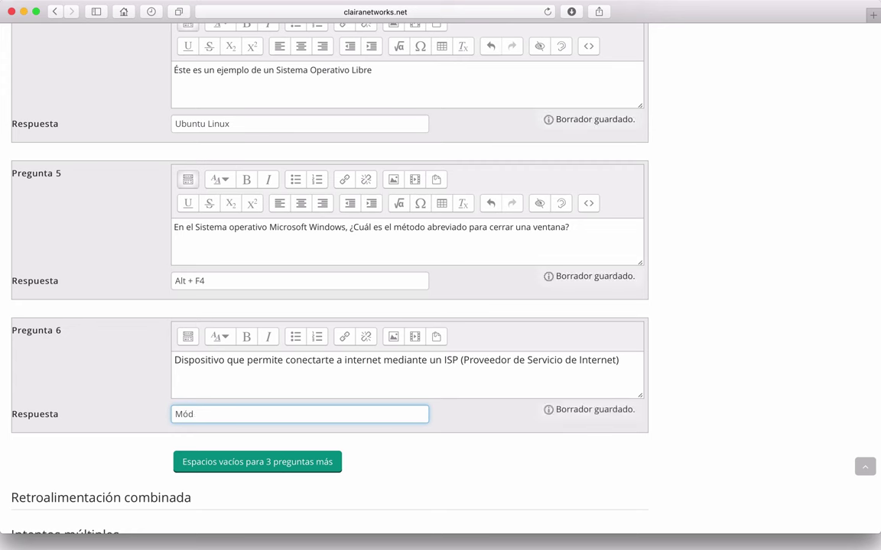
text(em)
- Clear the formatting of the Pregunta 6 text and remove its leading list number
key(super+Tab)
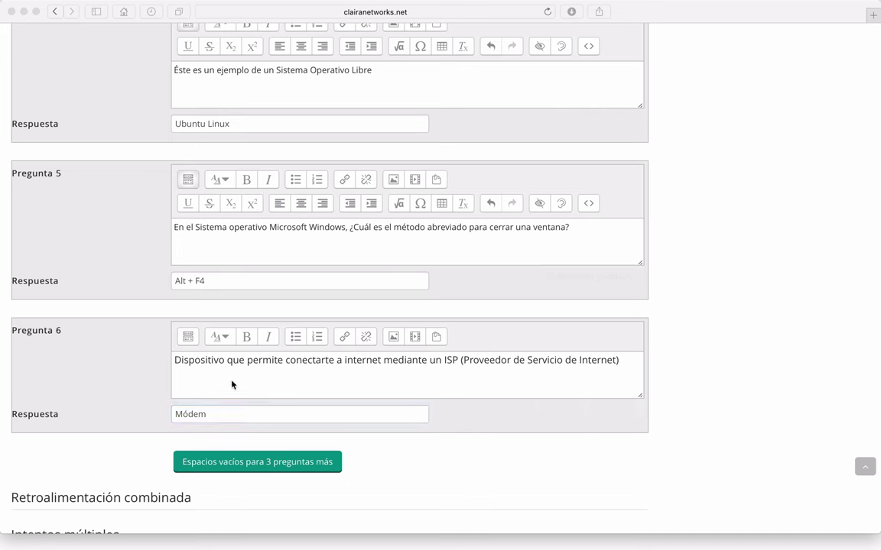
scroll(232, 384, down, 1)
key(super+Tab)
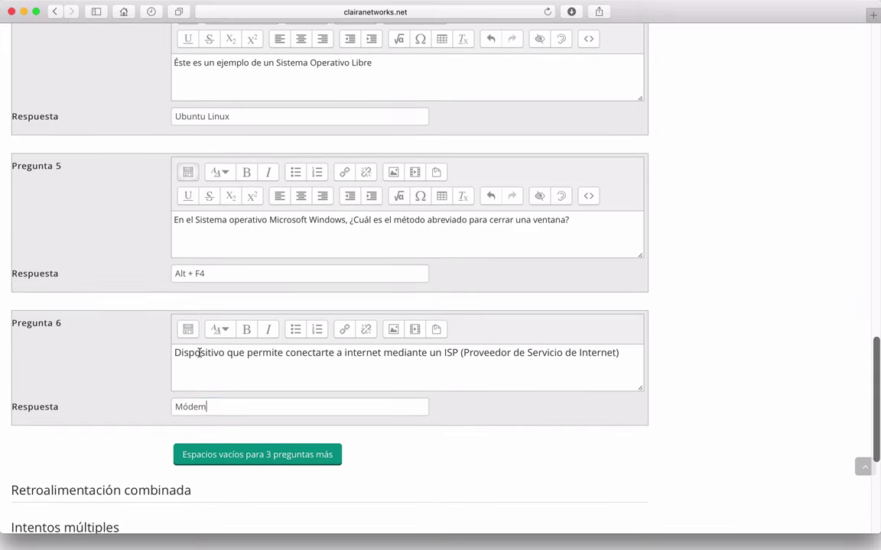
triple_click(197, 354)
click(190, 331)
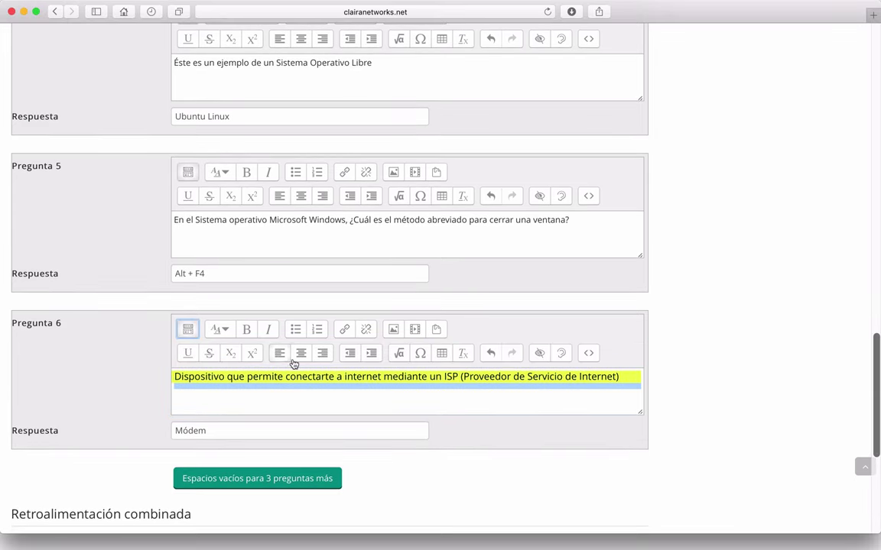
click(470, 359)
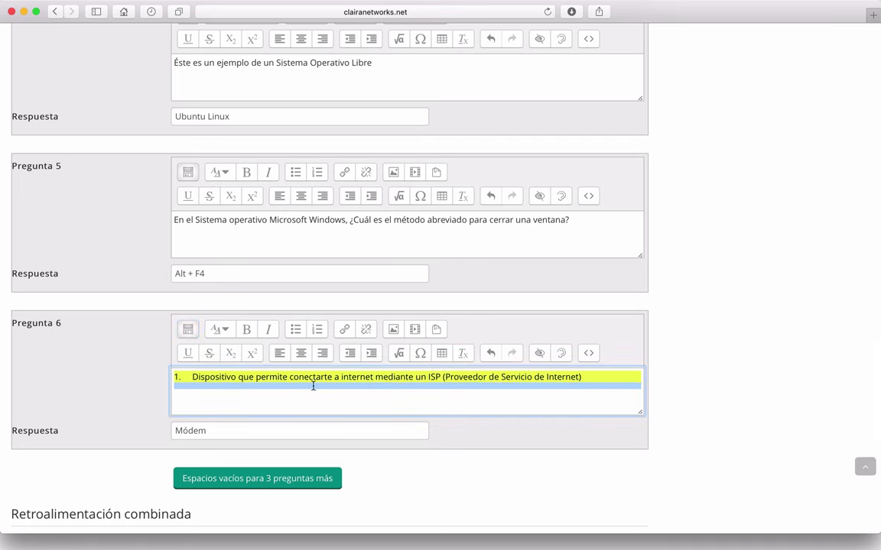
click(315, 333)
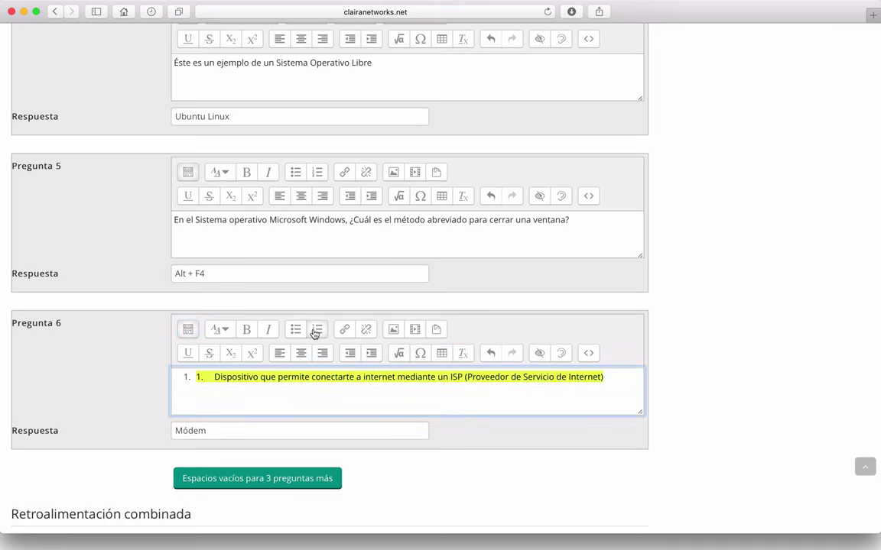
click(213, 377)
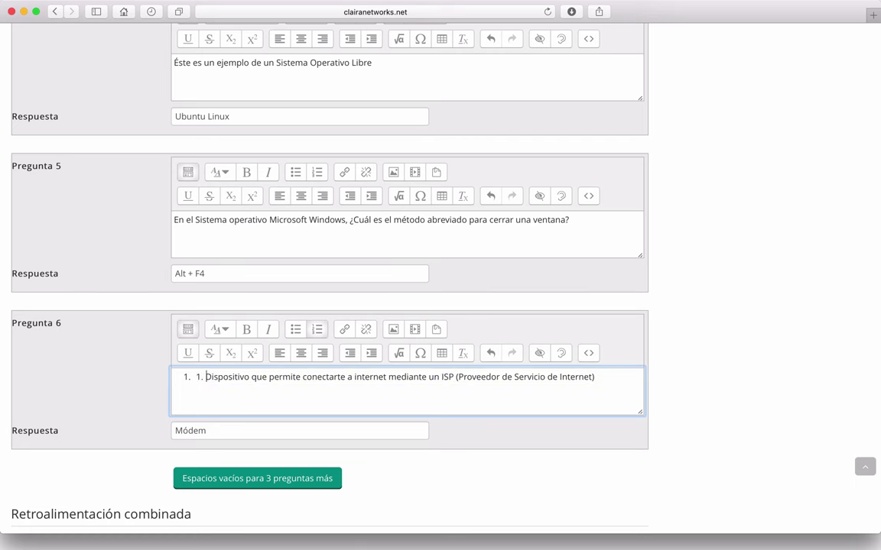
key(BackSpace)
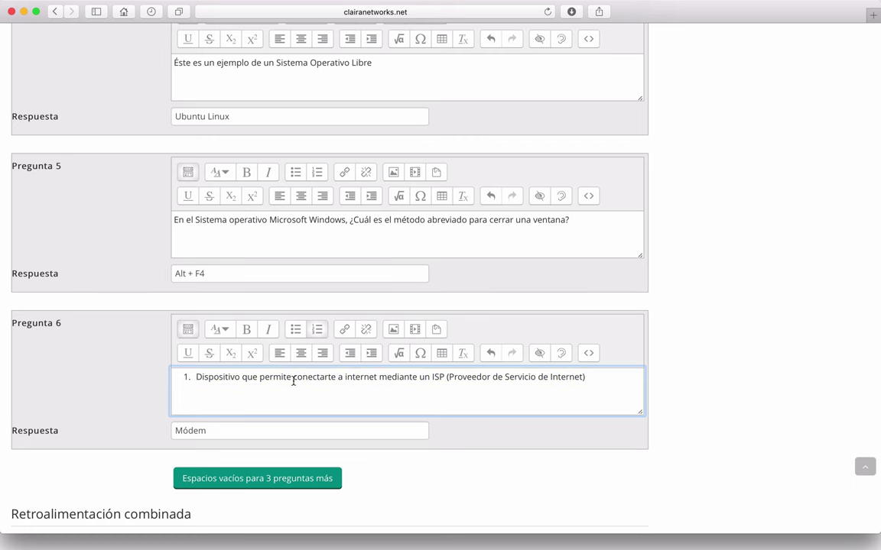
click(309, 331)
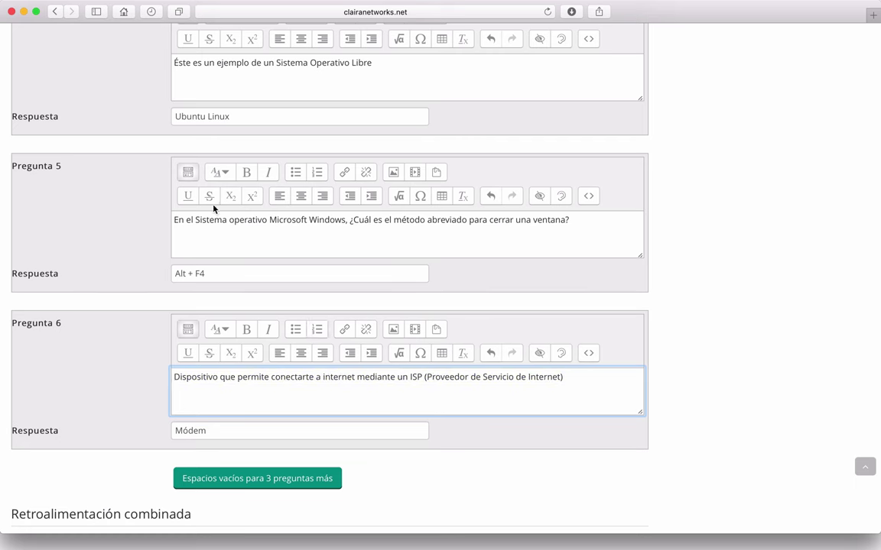
click(192, 220)
key(super+a)
click(188, 176)
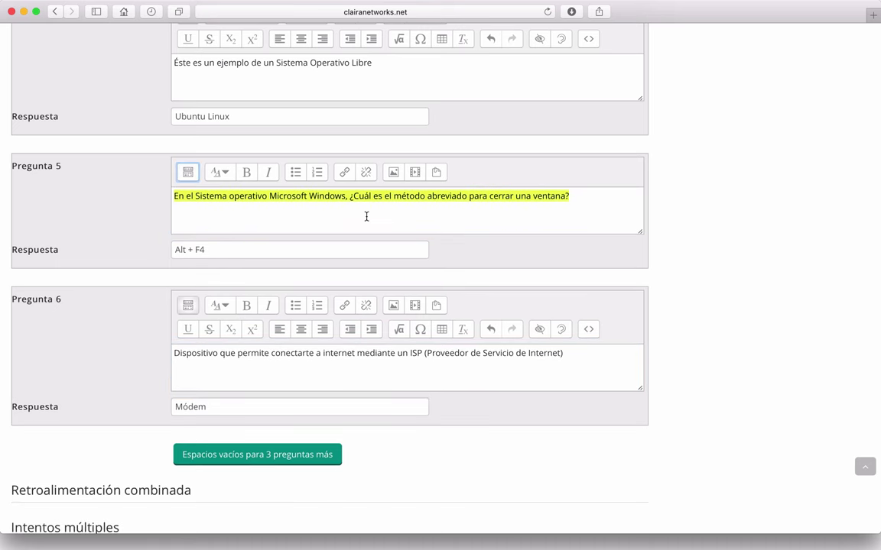
click(188, 178)
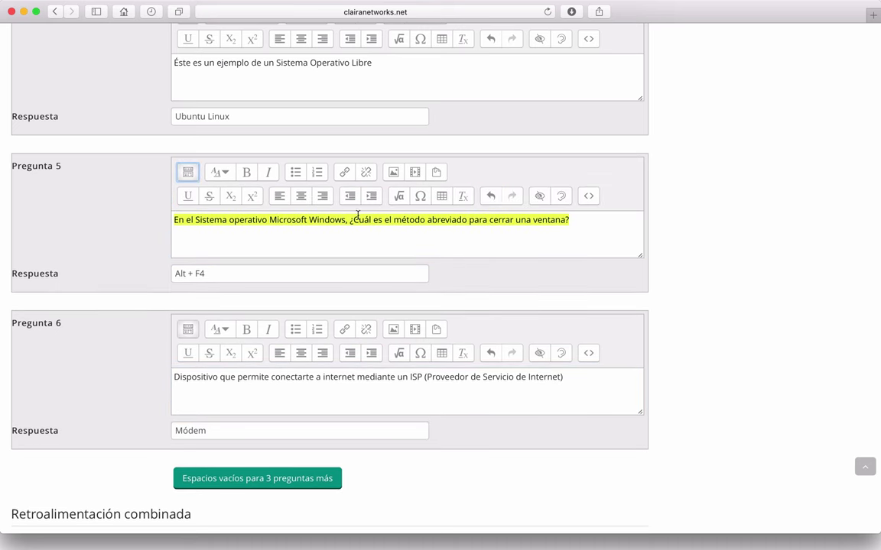
click(354, 243)
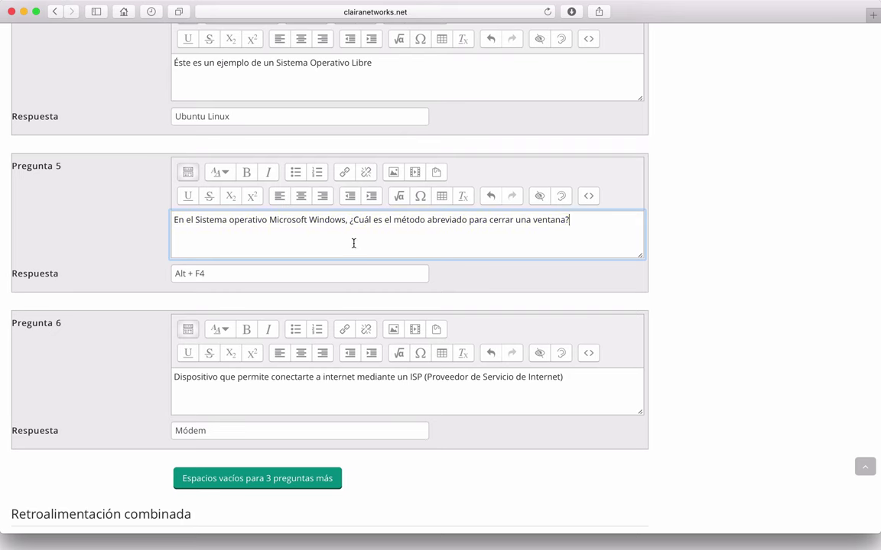
- Save the changes to the matching question and finish editing it
scroll(697, 315, down, 5)
scroll(56, 374, down, 3)
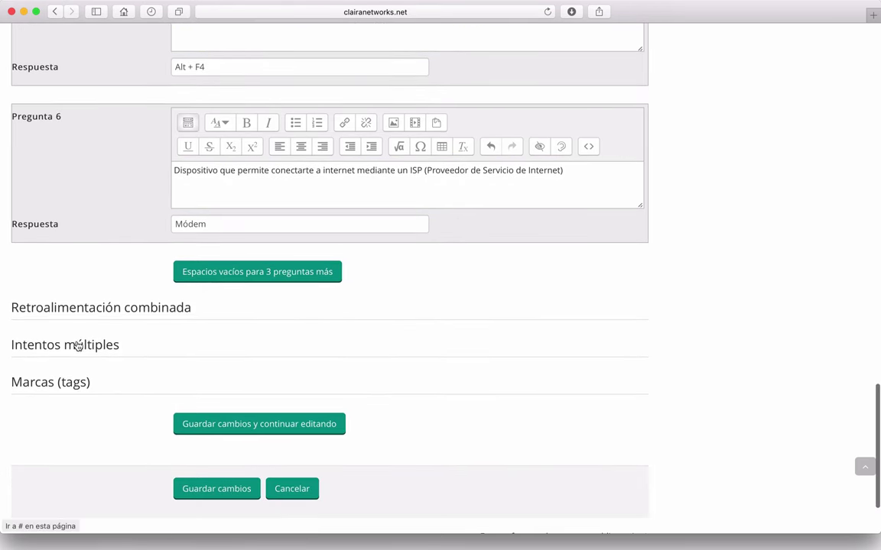
scroll(72, 416, down, 1)
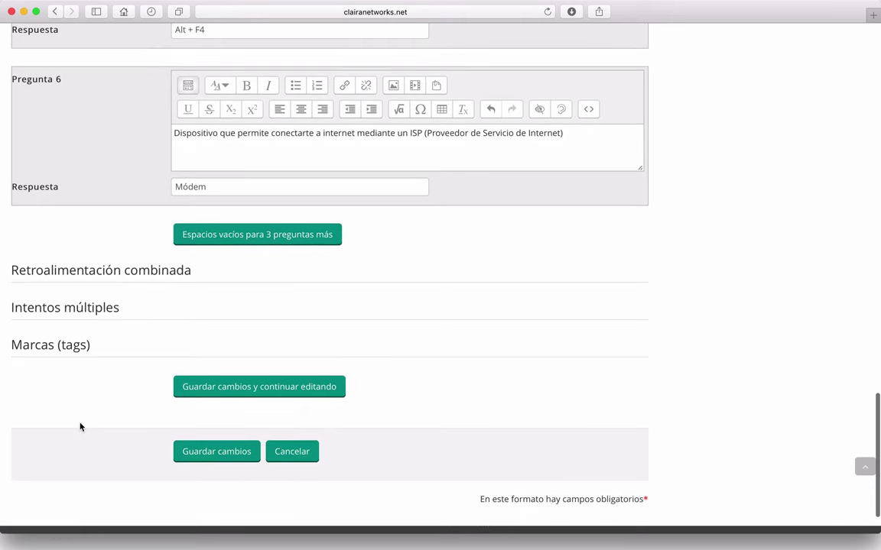
click(223, 457)
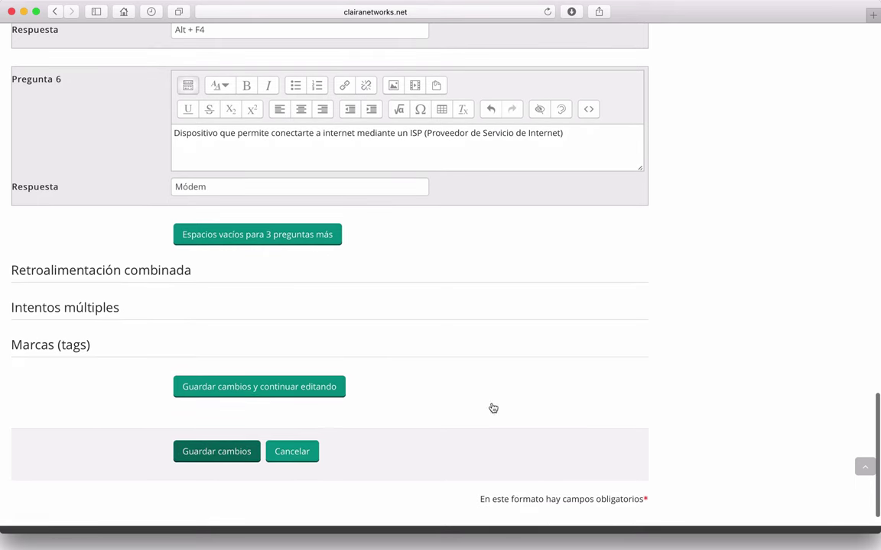
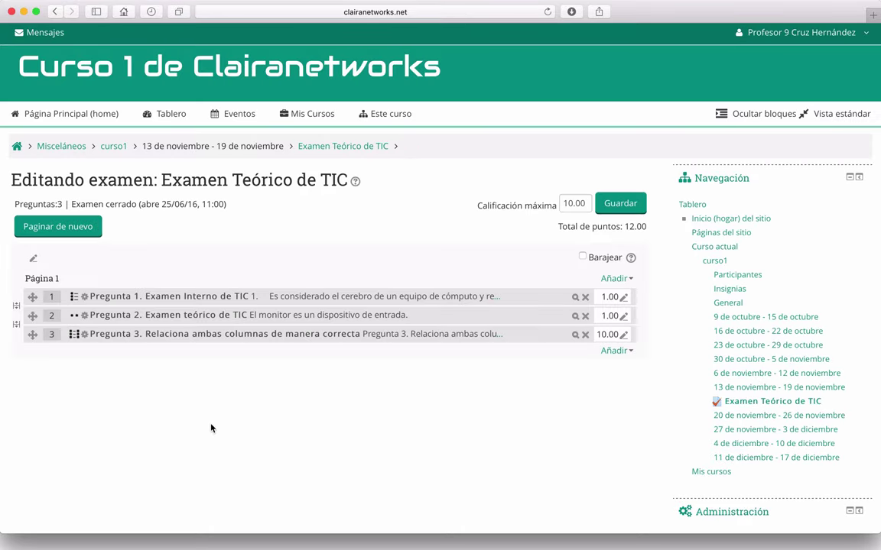
- Preview matching question 3 in an enlarged window and look at the answer choices offered for the expressions item
scroll(211, 428, down, 4)
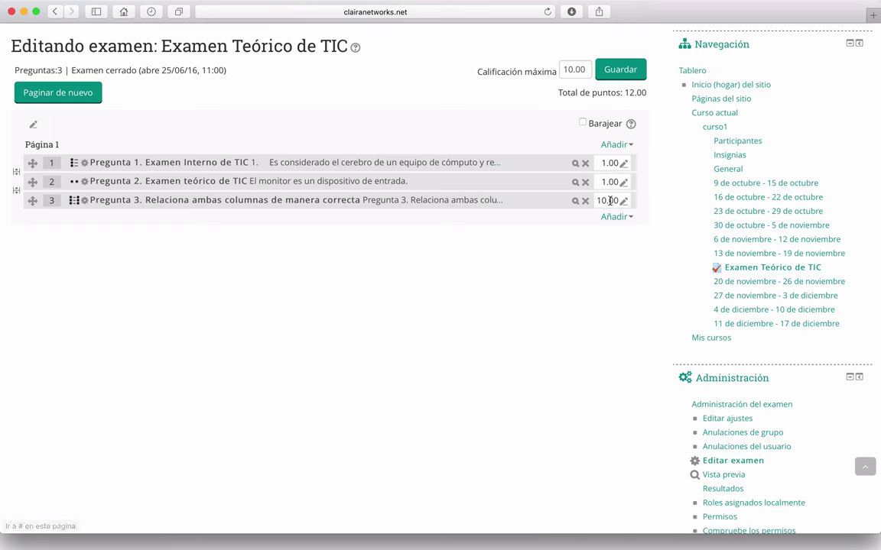
click(575, 200)
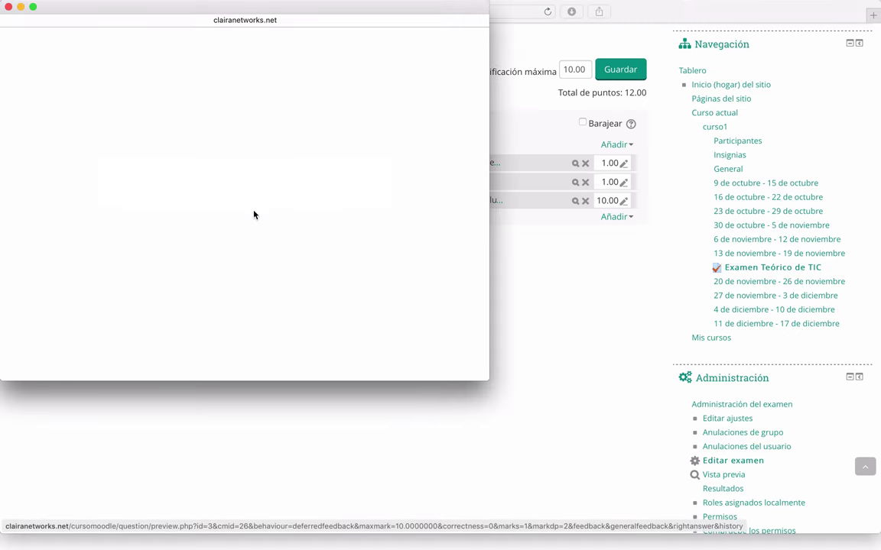
drag(487, 379, 879, 548)
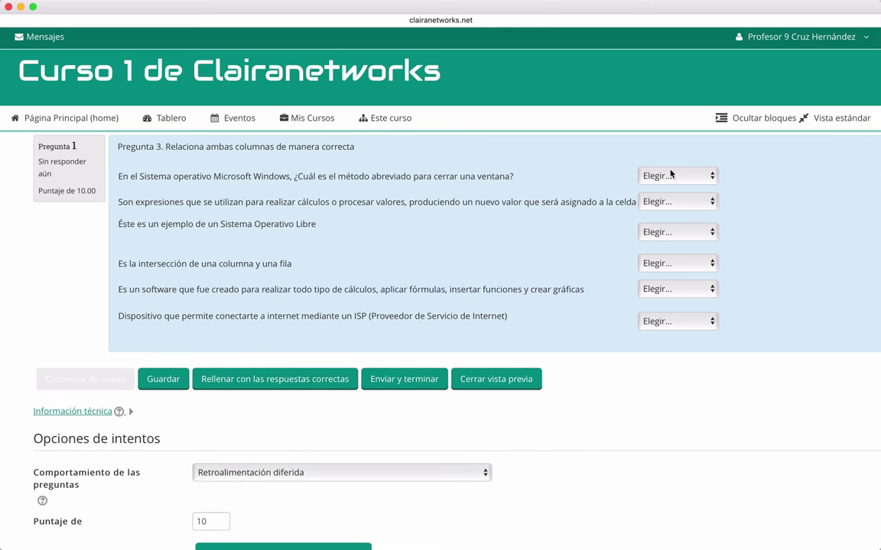
click(670, 202)
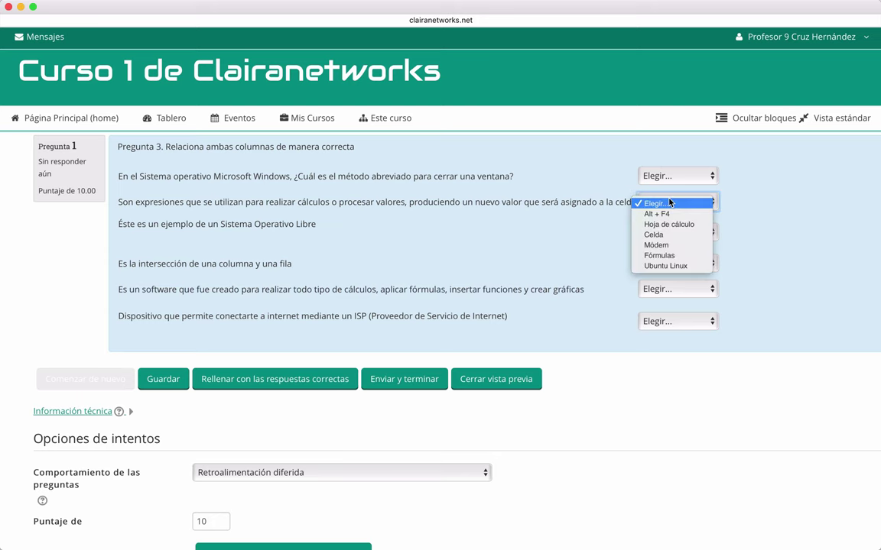
click(669, 202)
- Switch to the Word exam document and look at matching exercise 28 with its two columns
key(ctrl+Up)
key(ctrl+Up)
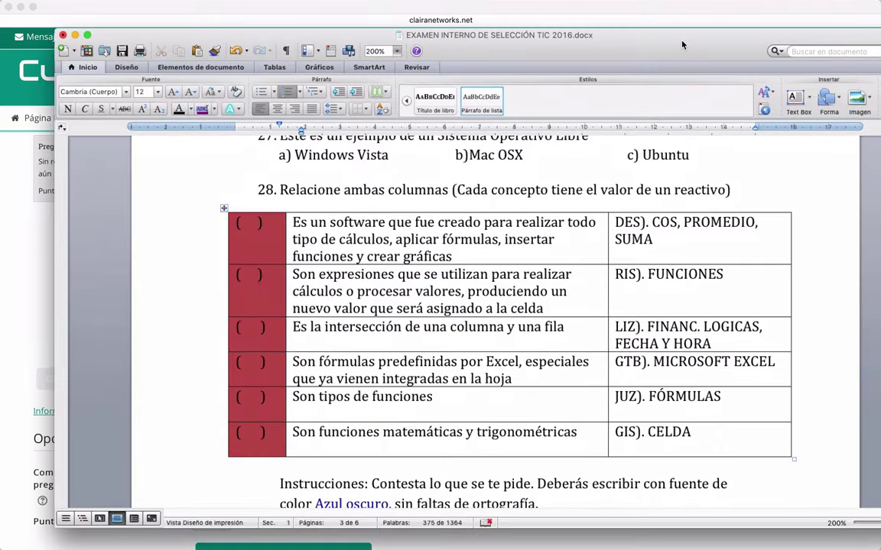
drag(683, 45, 643, 46)
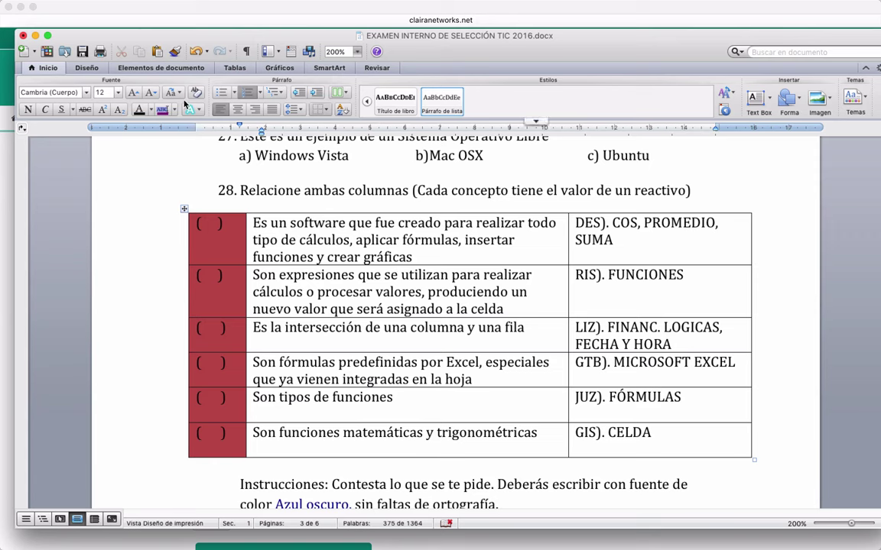
- Return to the question preview, fill it in with the correct answers, and close the preview
drag(118, 31, 836, 16)
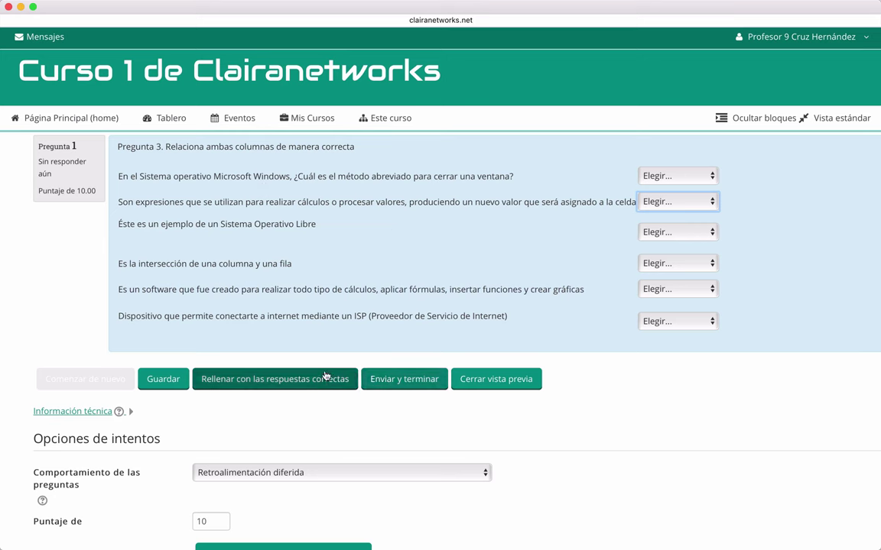
click(268, 383)
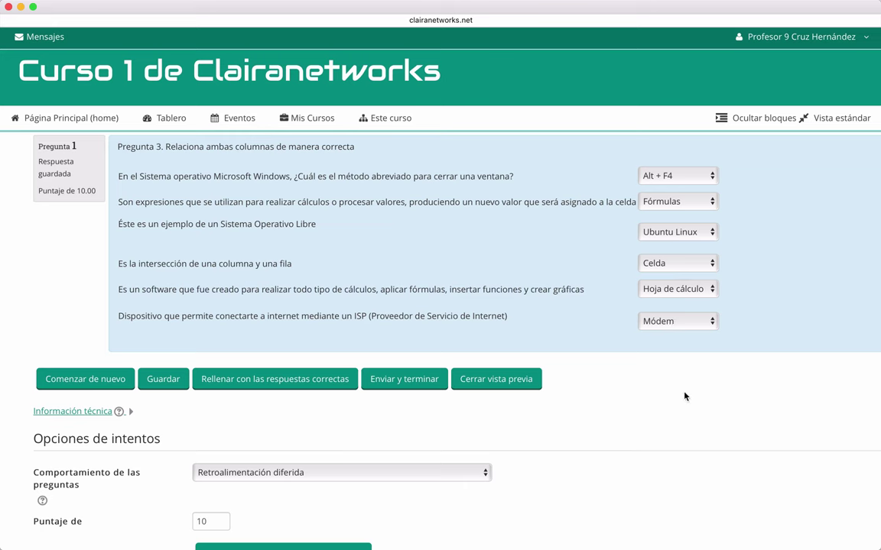
click(476, 379)
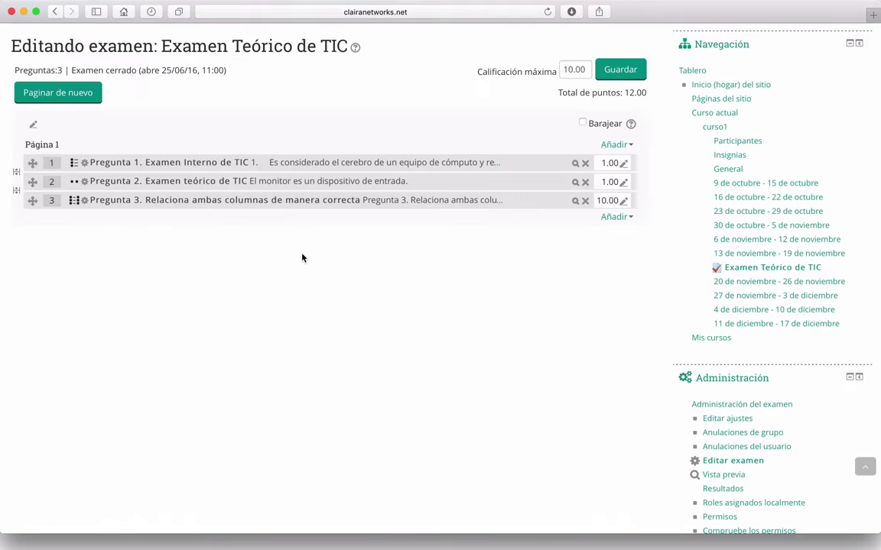
- Add a new short-answer question (Respuesta corta) to the quiz
click(605, 145)
click(543, 145)
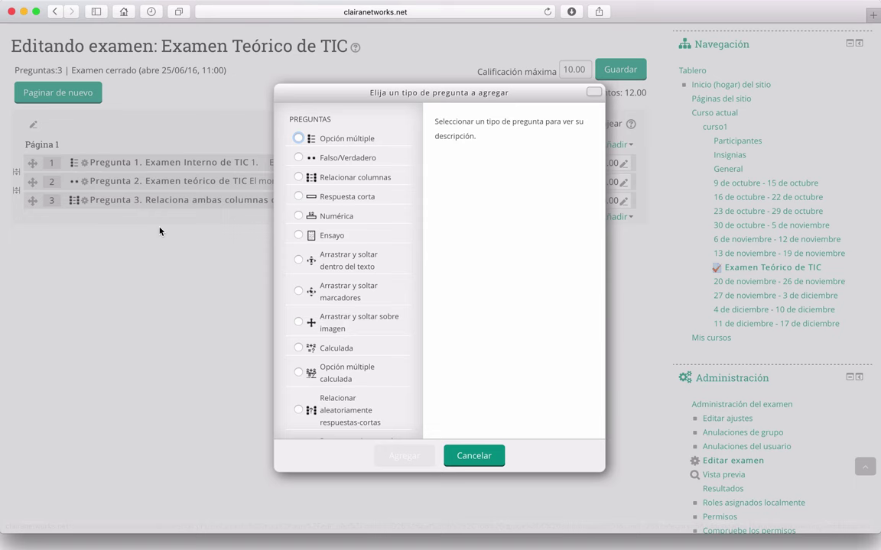
click(353, 196)
click(399, 457)
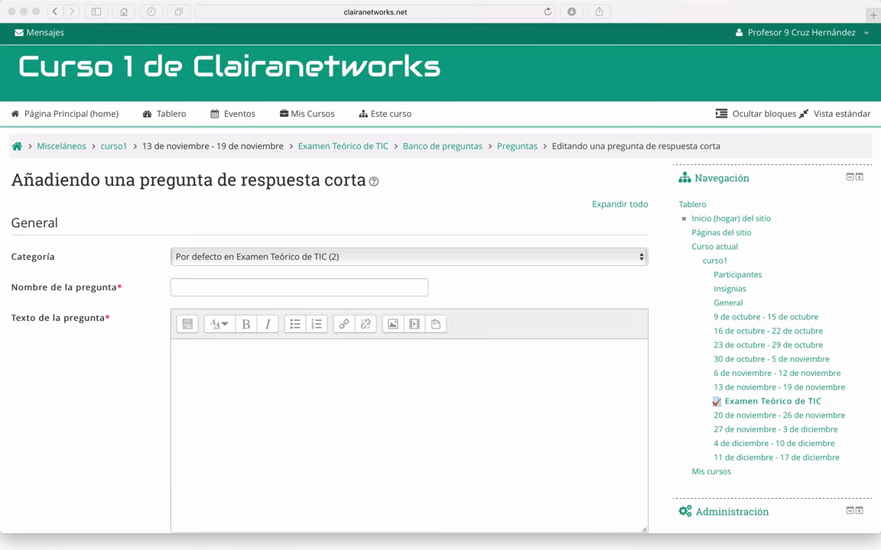
- Name the question "Pregunta 4. Respuesta corta" and set its default mark to 5
click(108, 377)
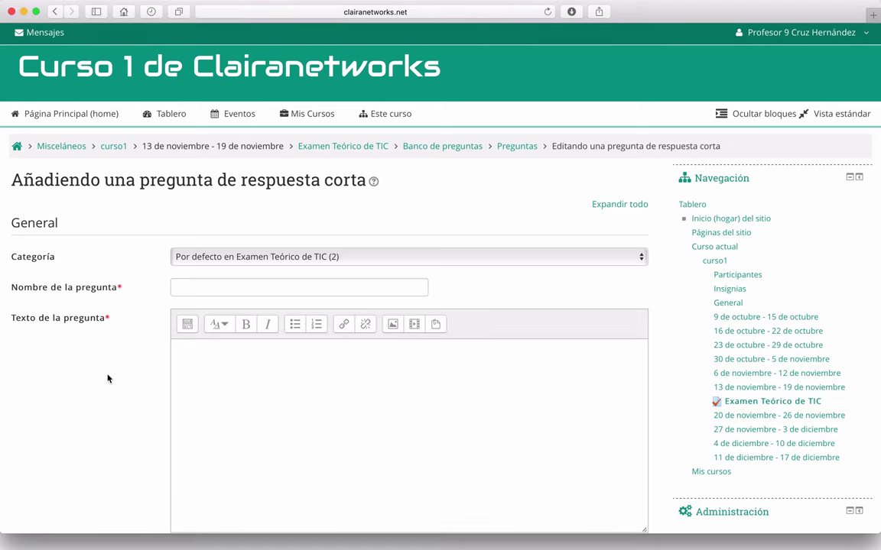
scroll(108, 377, down, 2)
scroll(108, 378, down, 4)
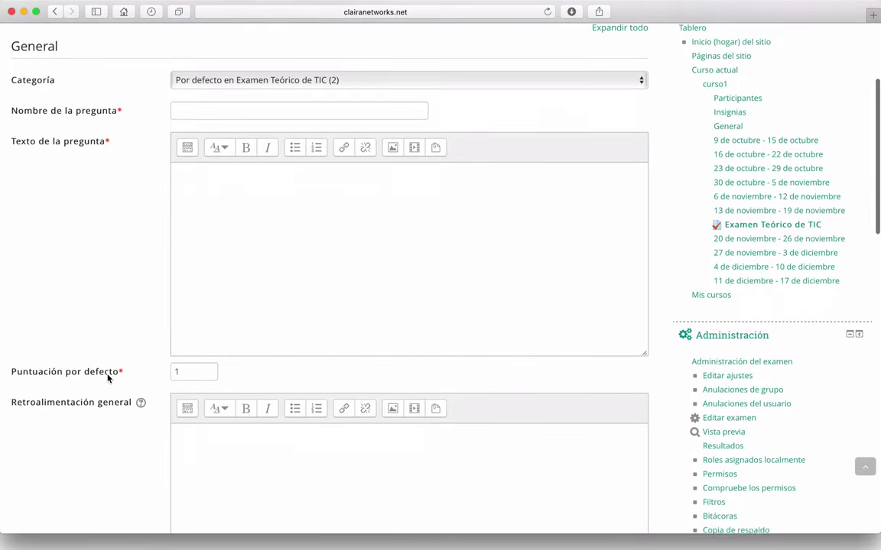
scroll(108, 378, up, 3)
scroll(108, 378, up, 2)
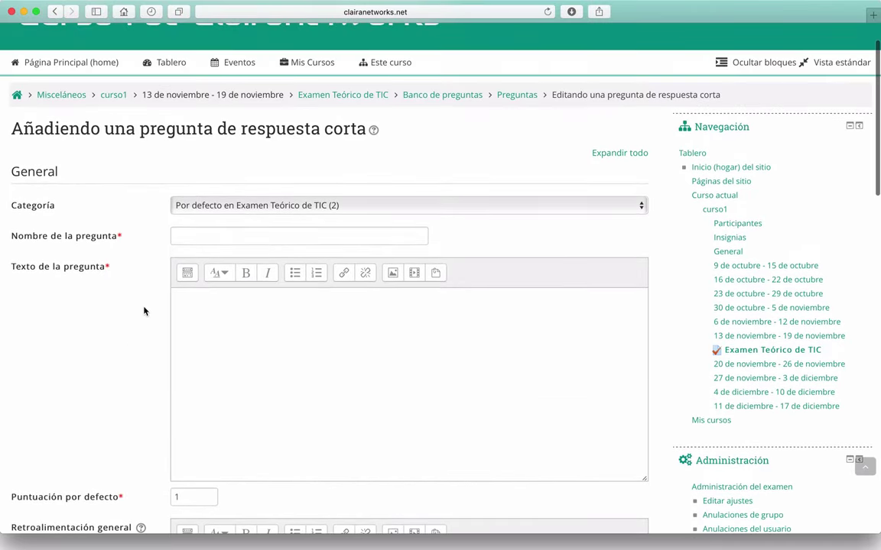
click(241, 236)
text(Pregunt)
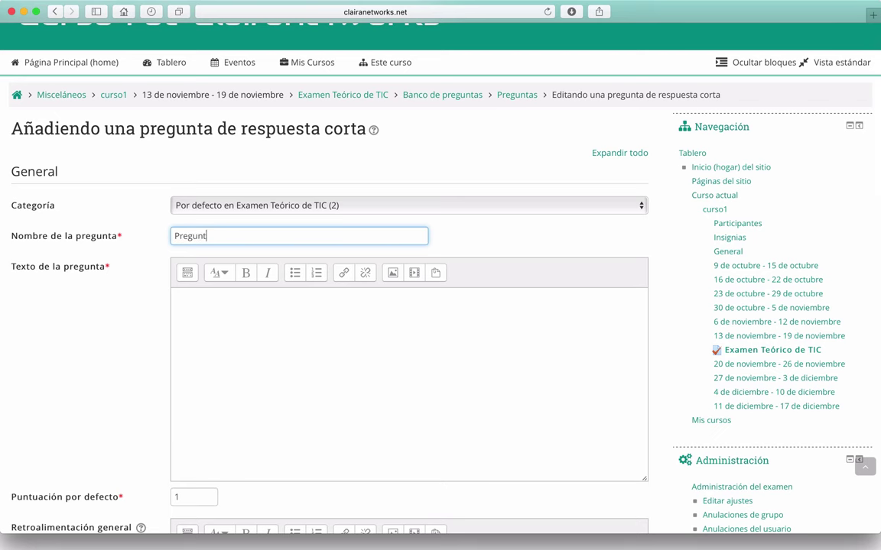
text(a 4. Respuesta corta)
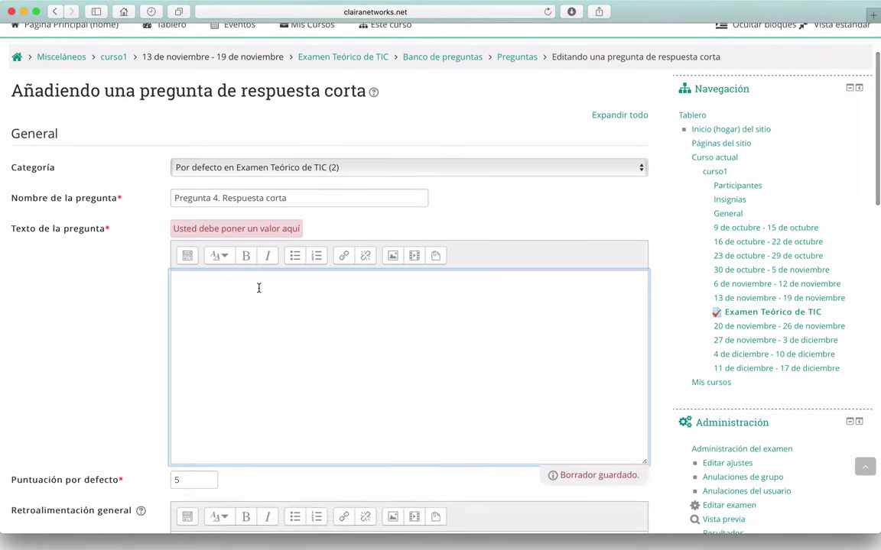
- Enter the question text "Son programas o archivos malignos que afectan el desempeño de un ordenador."
scroll(258, 287, down, 1)
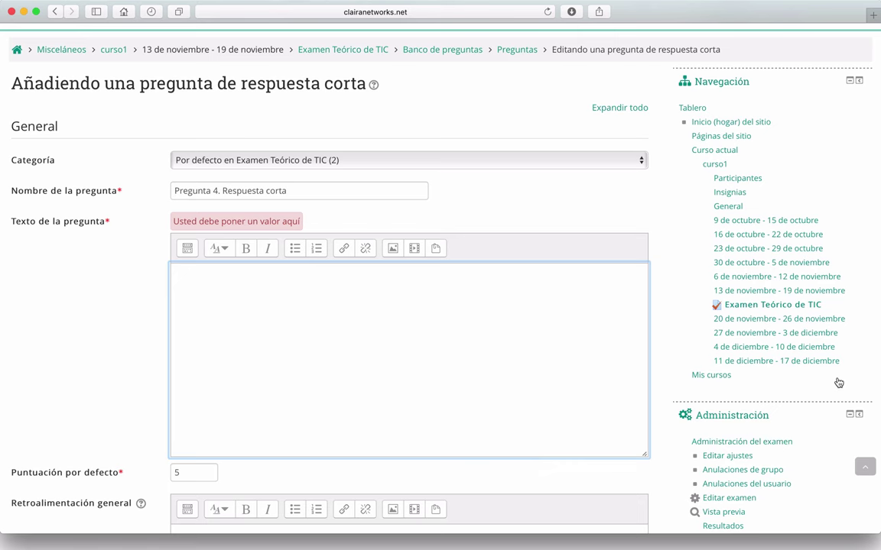
text(Son p)
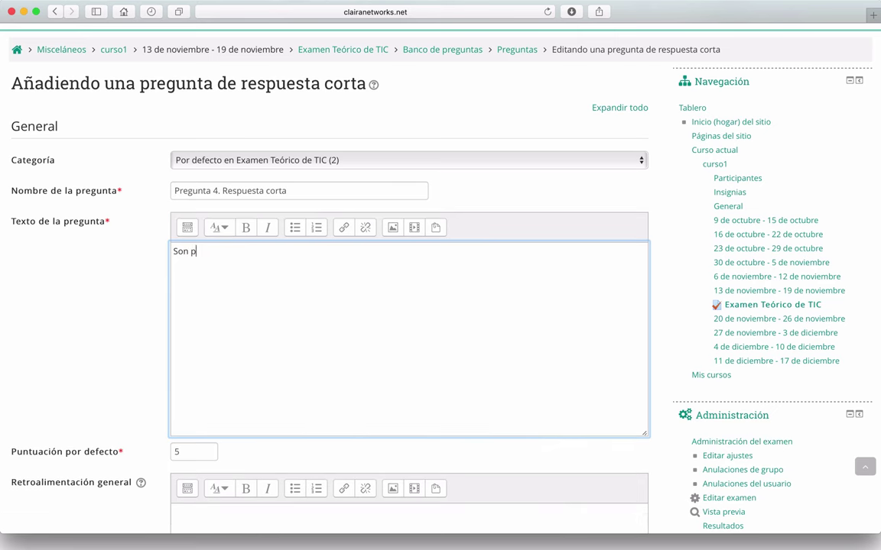
text(rogramas o archivos malign)
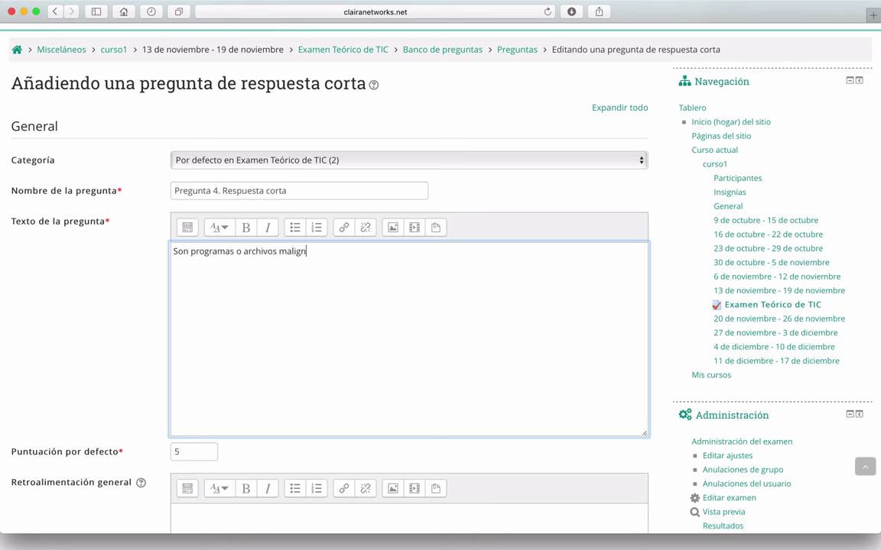
text(os que afectan el desempe)
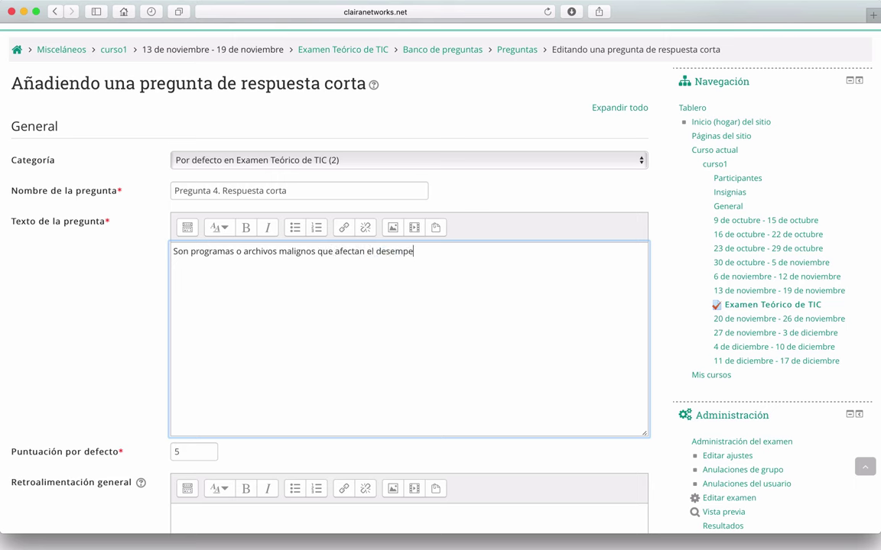
text(ño de un ordenador.)
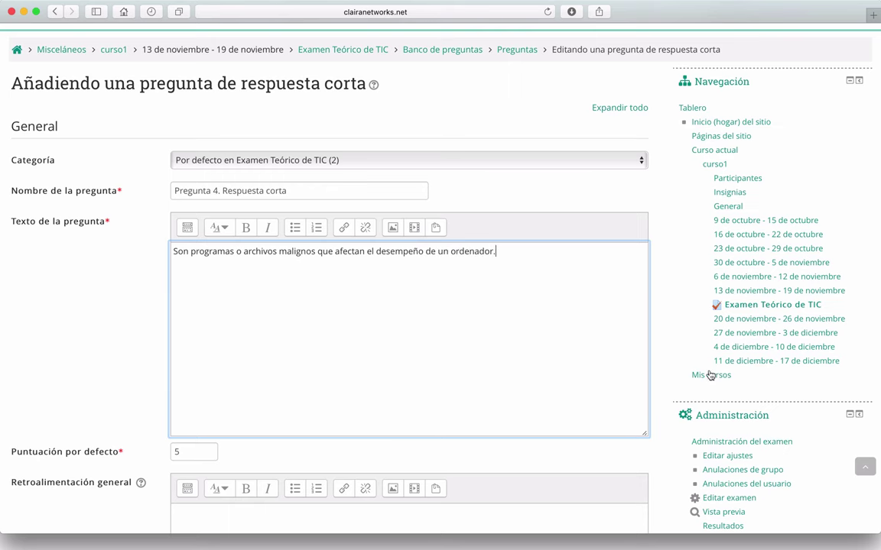
- Check the question's default mark and the options for distinguishing upper and lower case in answers
scroll(144, 354, down, 3)
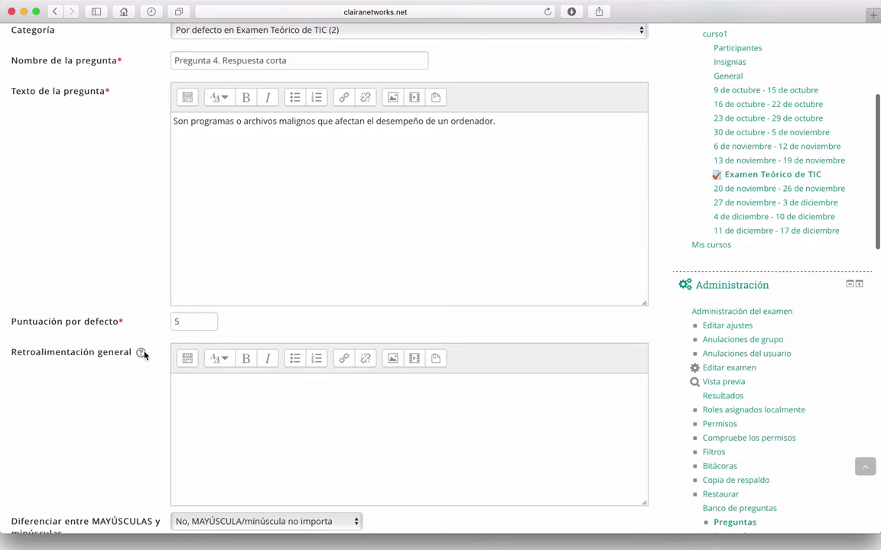
double_click(183, 322)
text(1)
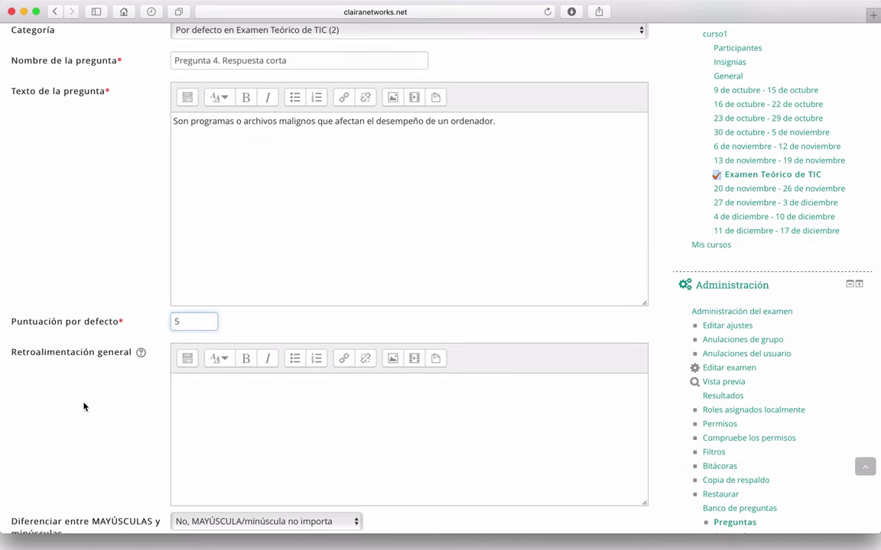
scroll(84, 407, down, 3)
click(186, 268)
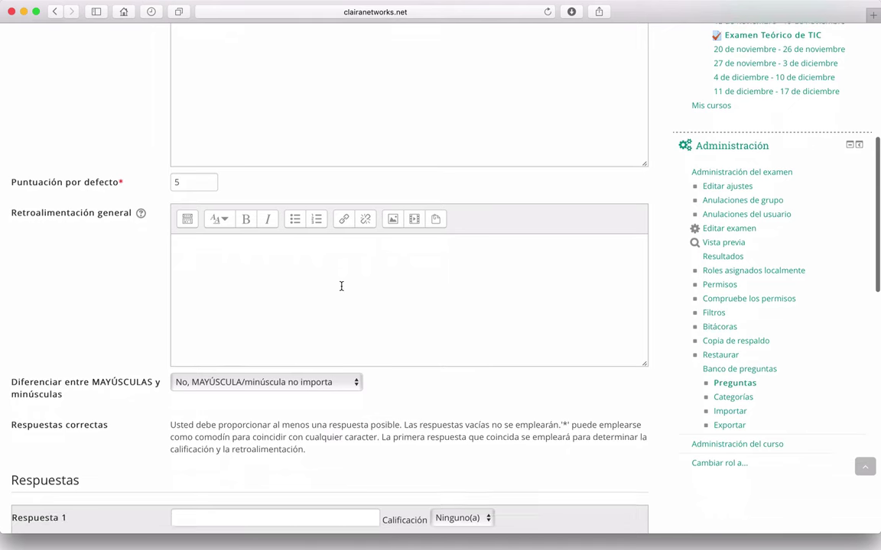
scroll(341, 286, down, 3)
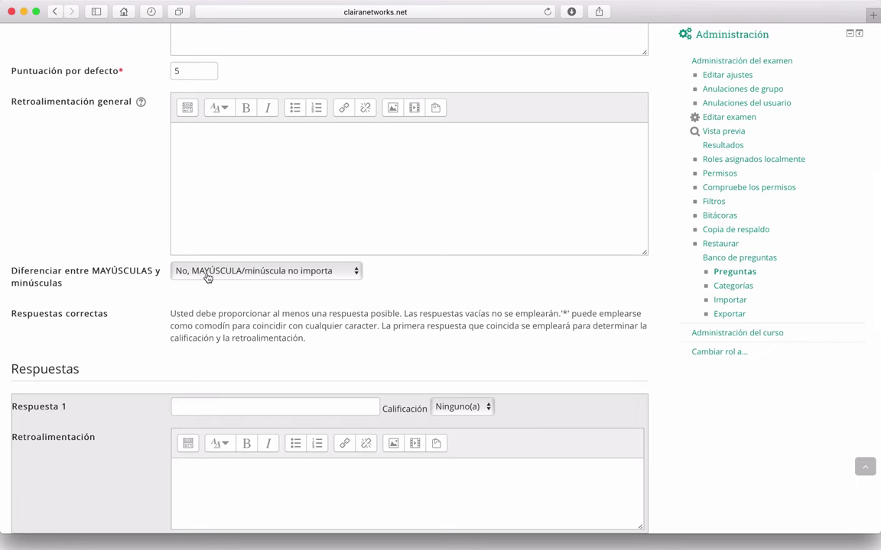
click(354, 271)
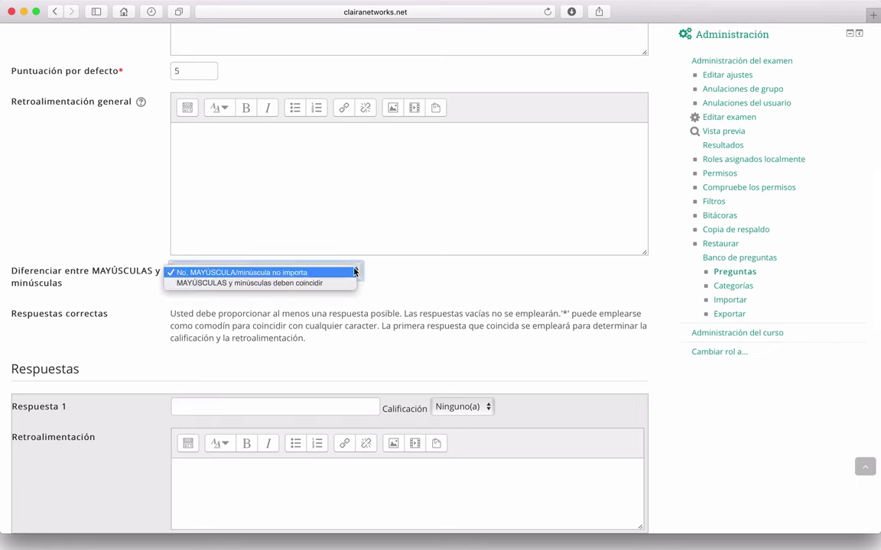
click(457, 309)
scroll(457, 309, down, 3)
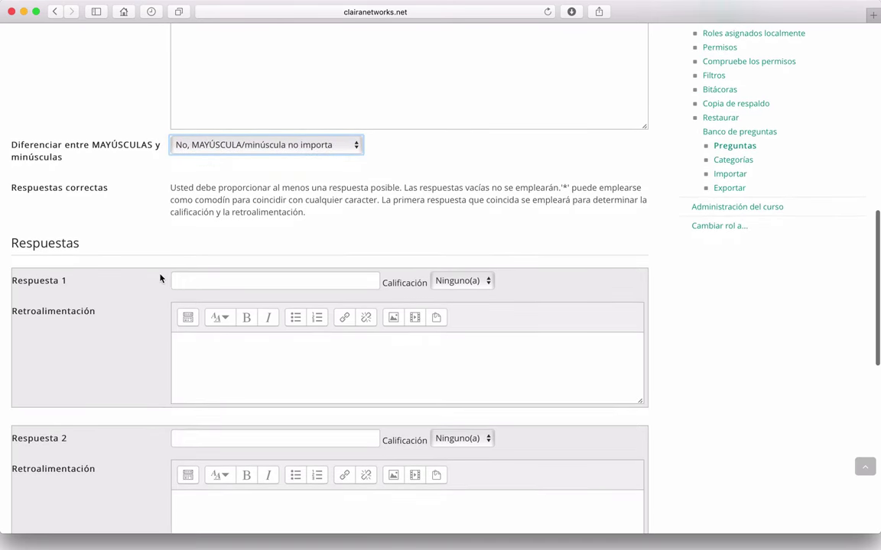
- Enter "virus" as Respuesta 1 and give it a grade of 100%
click(210, 277)
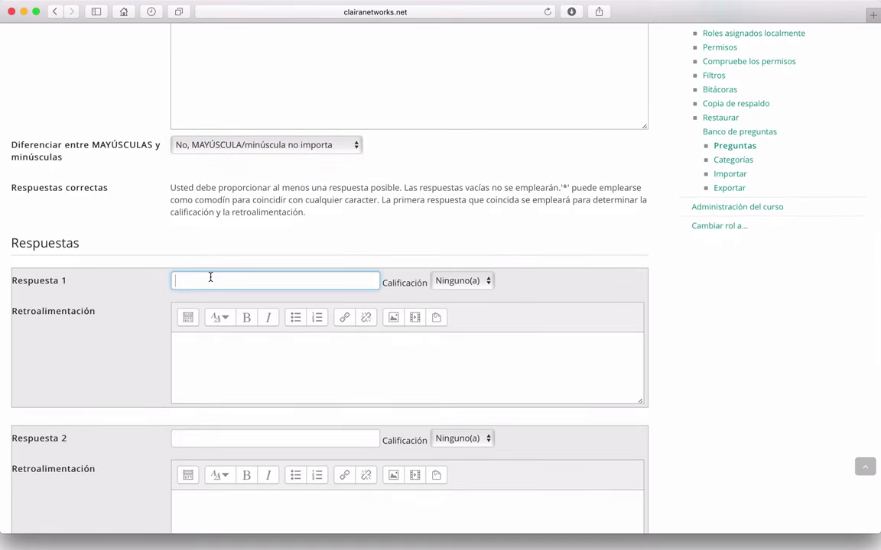
text(virus)
click(472, 288)
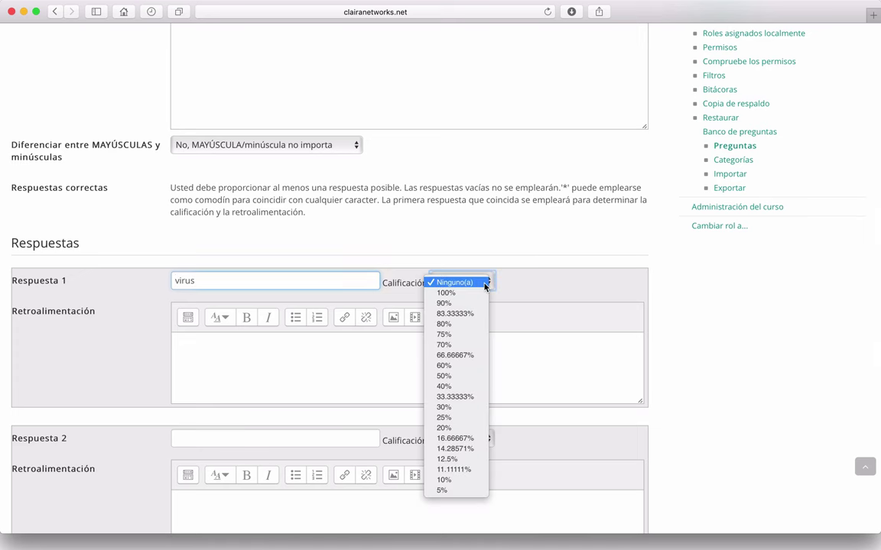
click(469, 293)
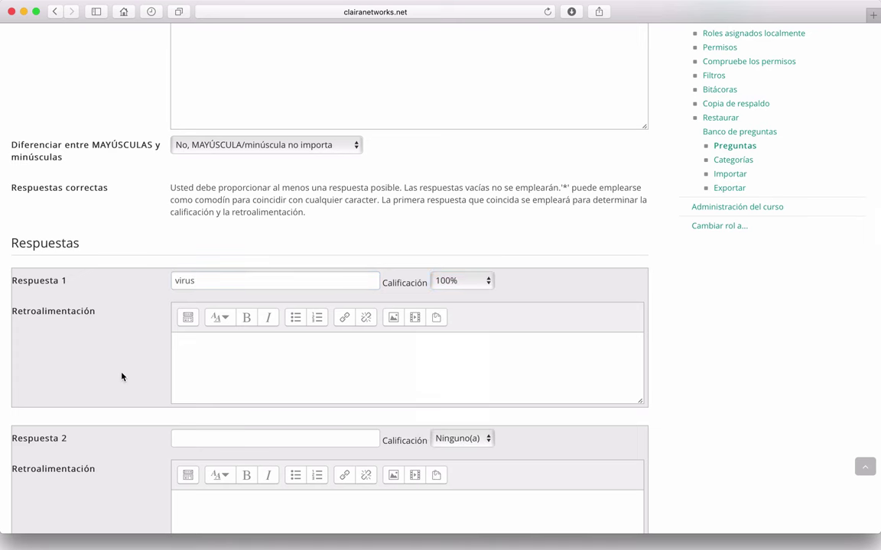
- Write "Excelente, felicidades." as the feedback for Respuesta 1
click(205, 374)
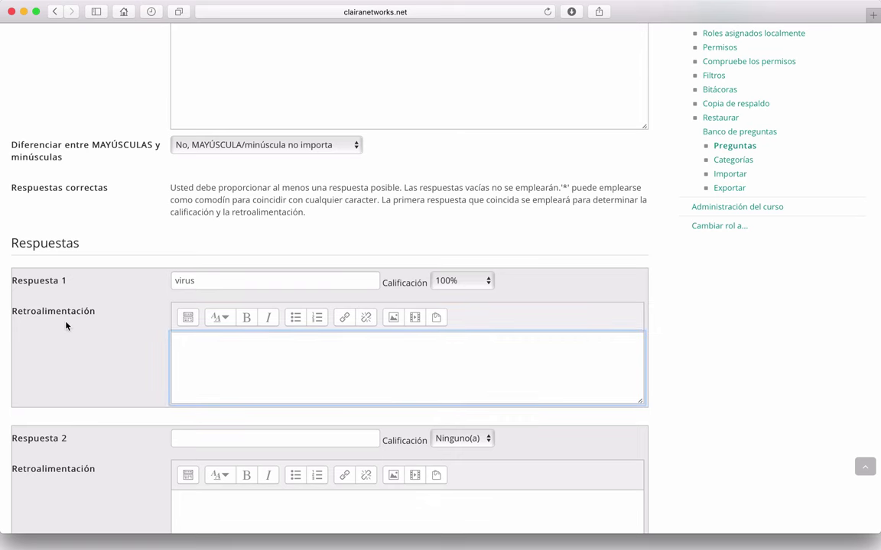
scroll(272, 230, down, 3)
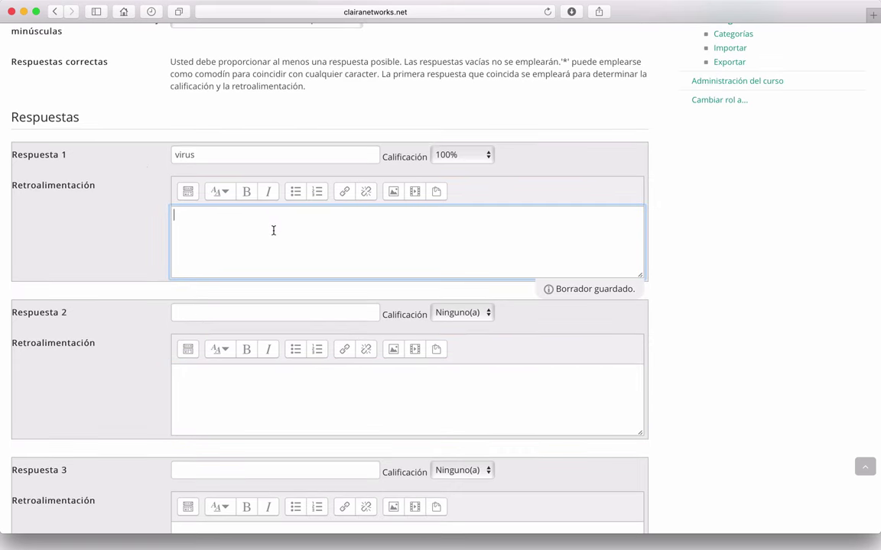
text(Exc)
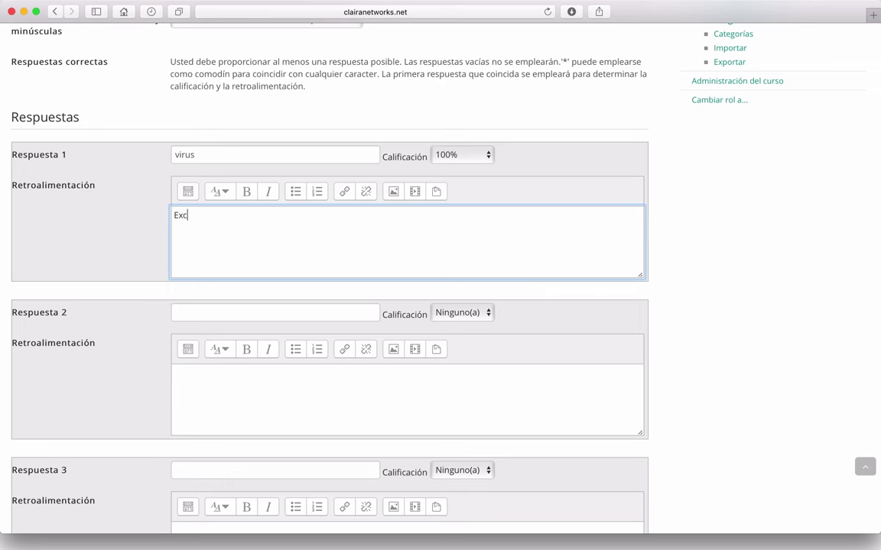
text(elen)
text(te, felific)
text(cidades.)
scroll(103, 347, down, 2)
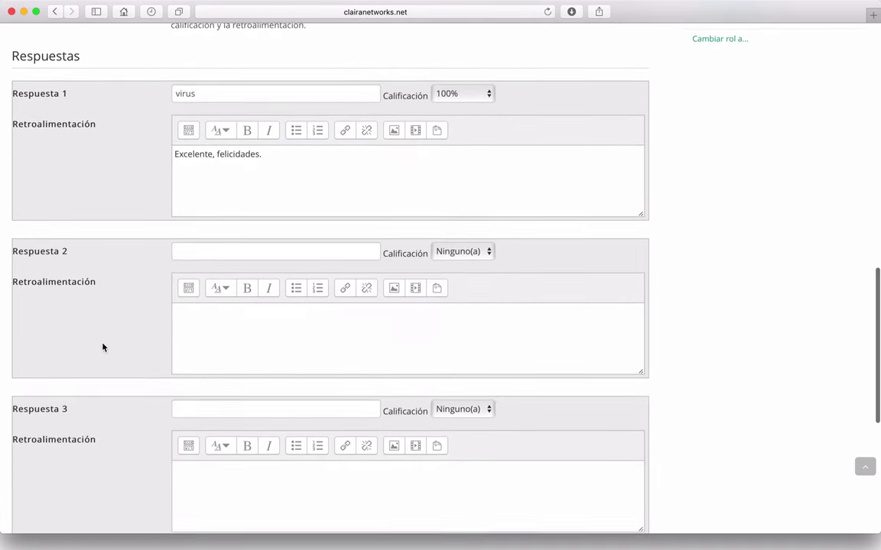
- Enter "Adware" as Respuesta 2 and write "Estuviste muy cerca, pero no es la respuesta correcta." as its feedback
scroll(103, 347, down, 1)
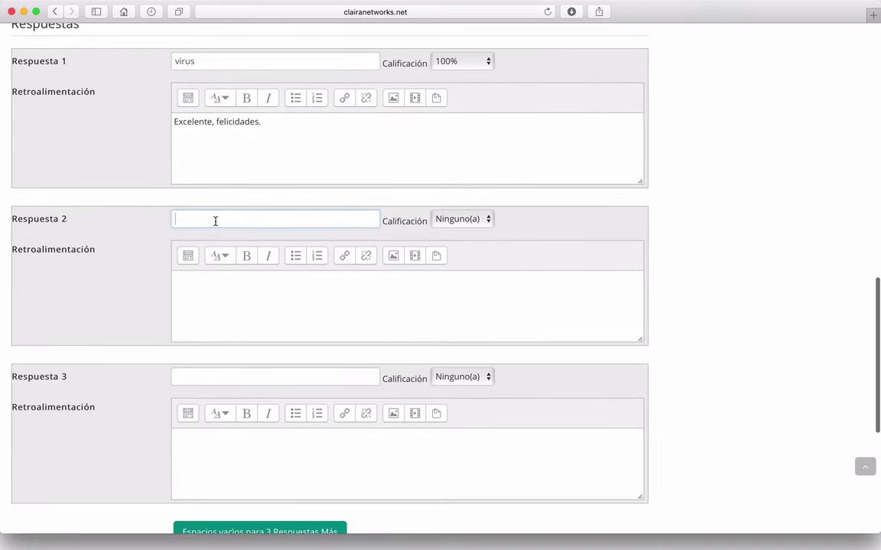
text(A)
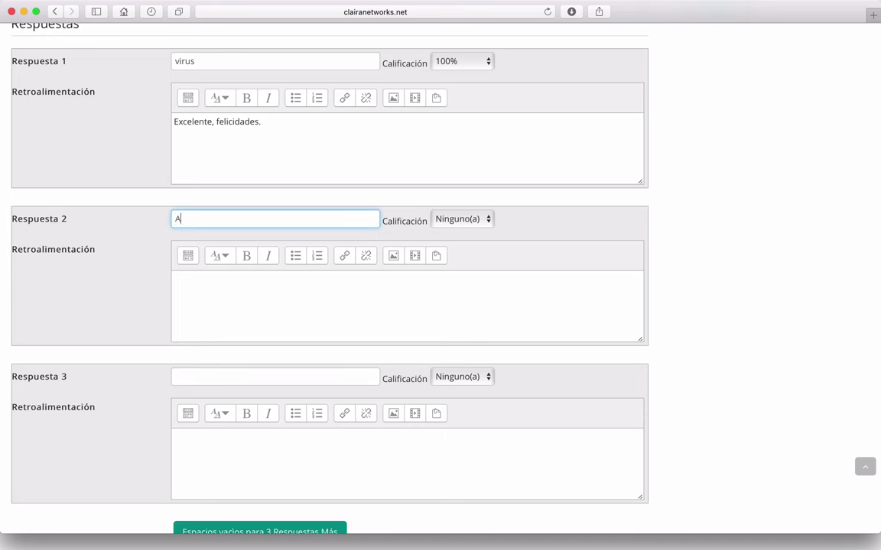
text(dware)
key(Tab)
key(Tab)
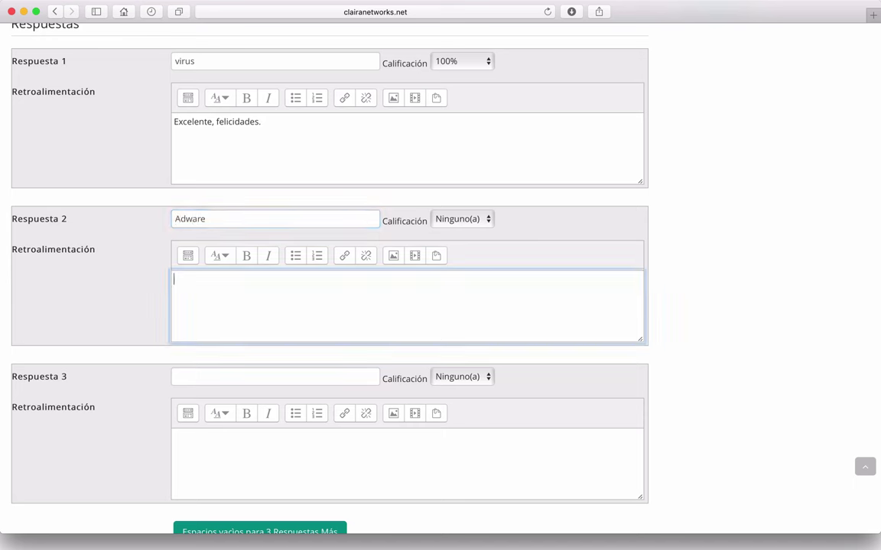
text(Estuviste muy cerca )
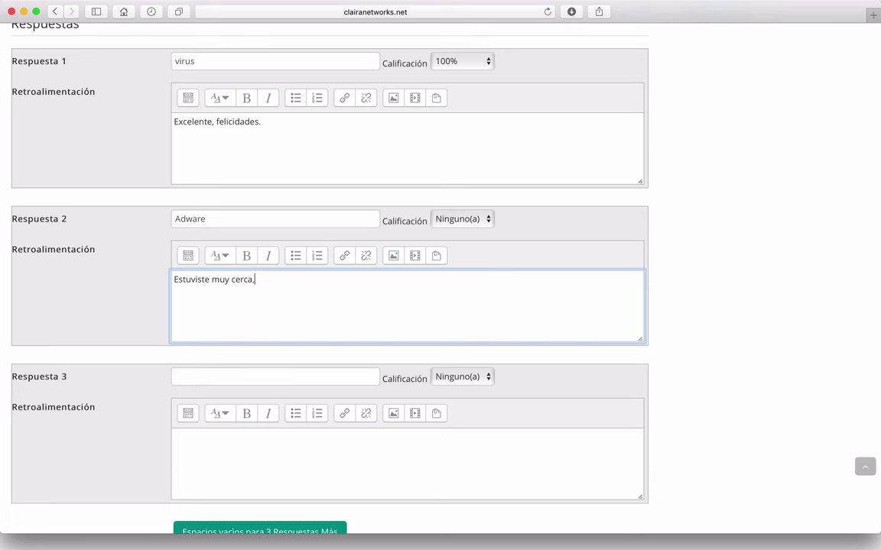
text( pero no es la respuesta correcta.)
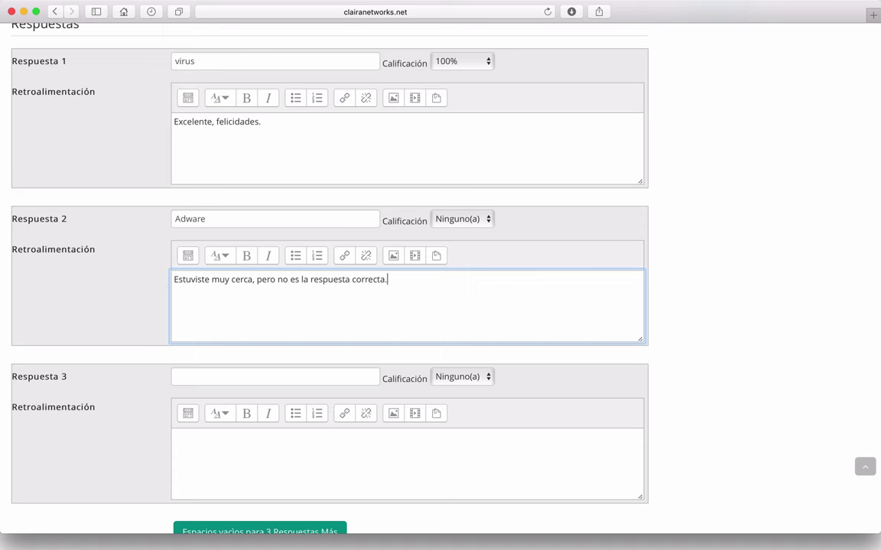
- Save the short-answer question and return to the question list of the Examen Teórico de TIC
scroll(401, 276, down, 5)
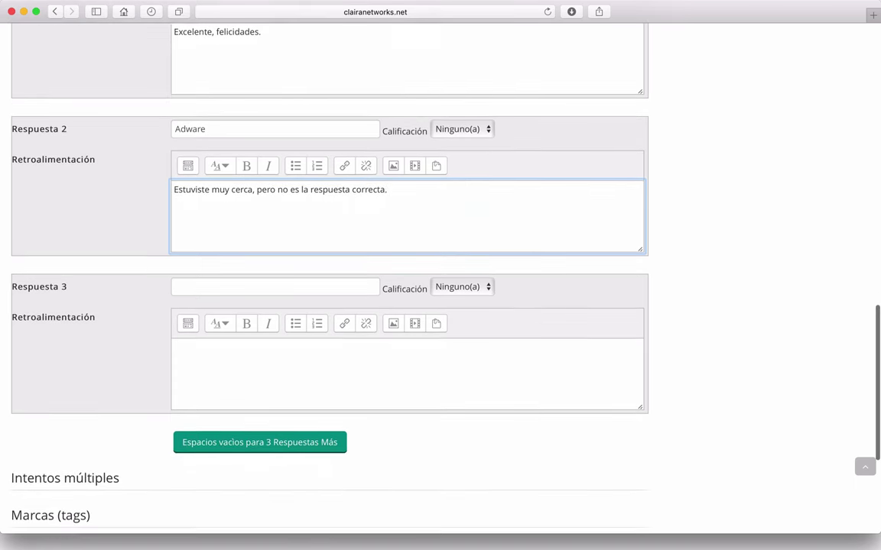
click(55, 338)
scroll(55, 338, down, 5)
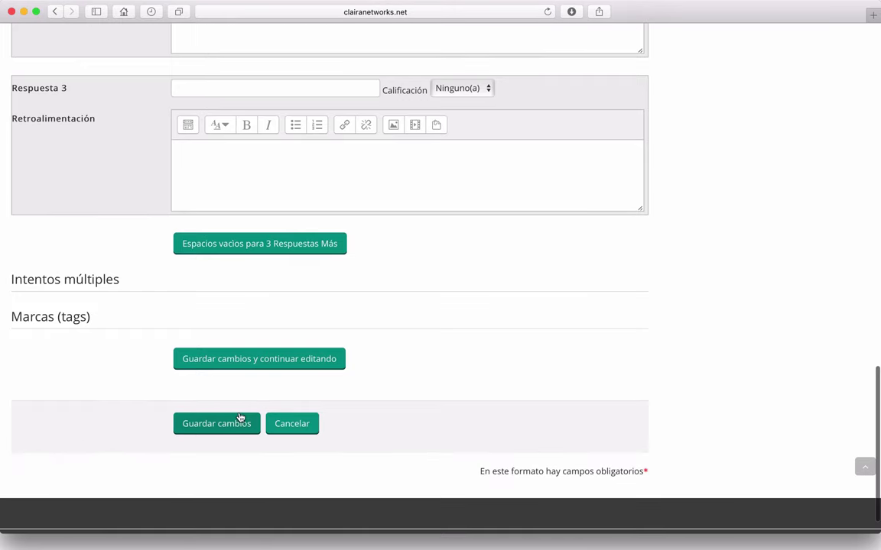
click(222, 422)
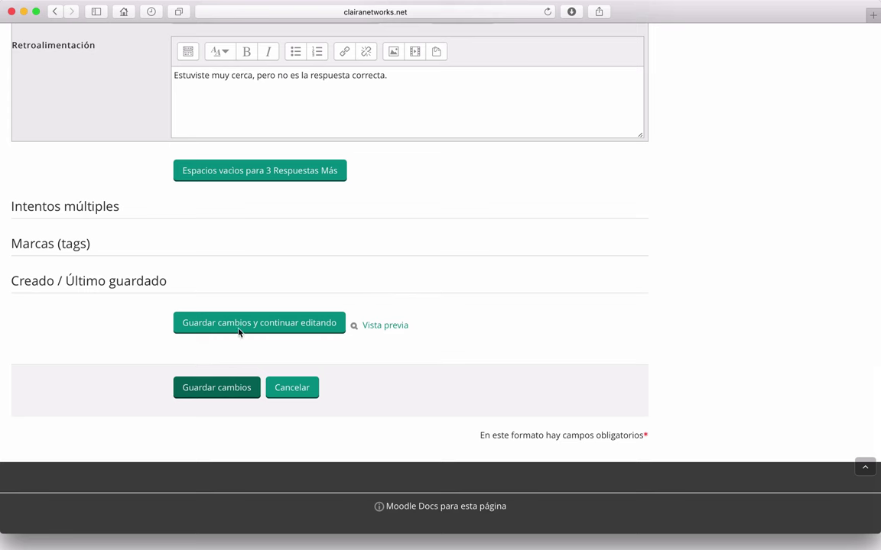
click(205, 389)
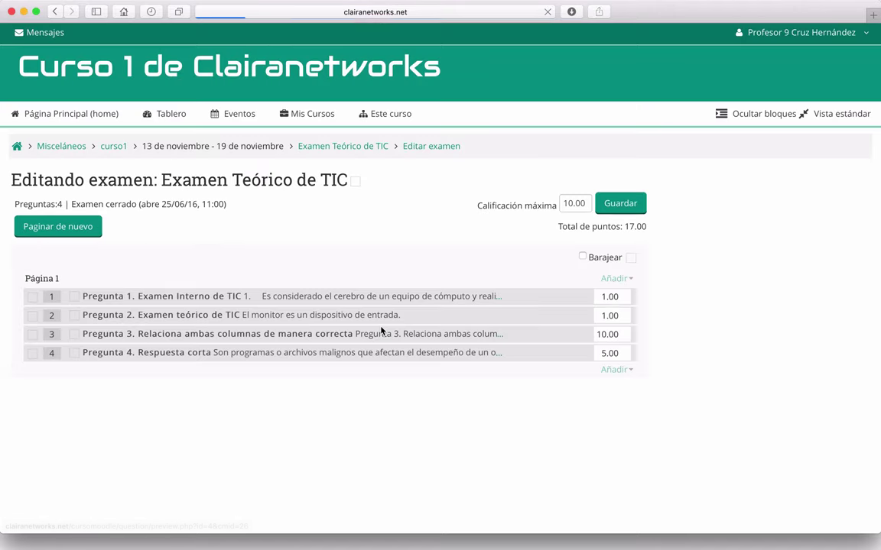
scroll(294, 410, down, 1)
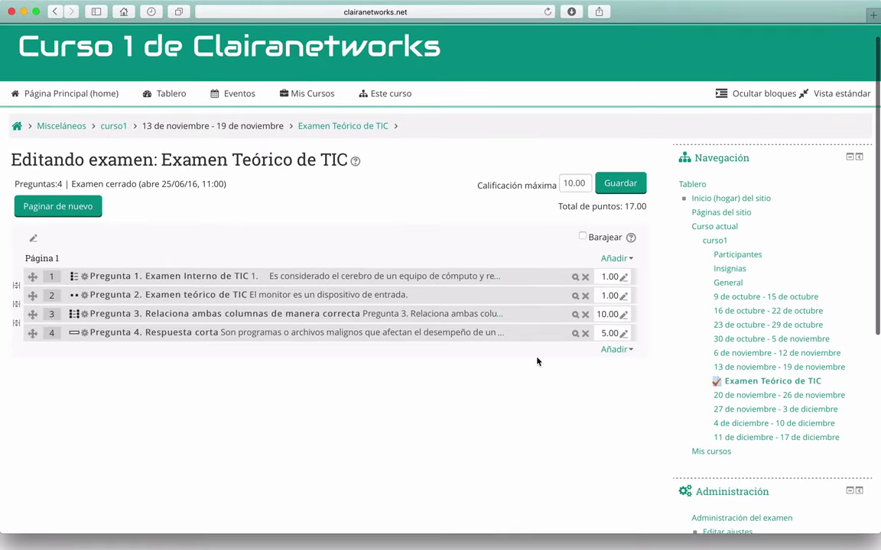
- Preview question 4 of the exam, try the answer "asdfsadfasf" in its response field and clear it again
click(576, 335)
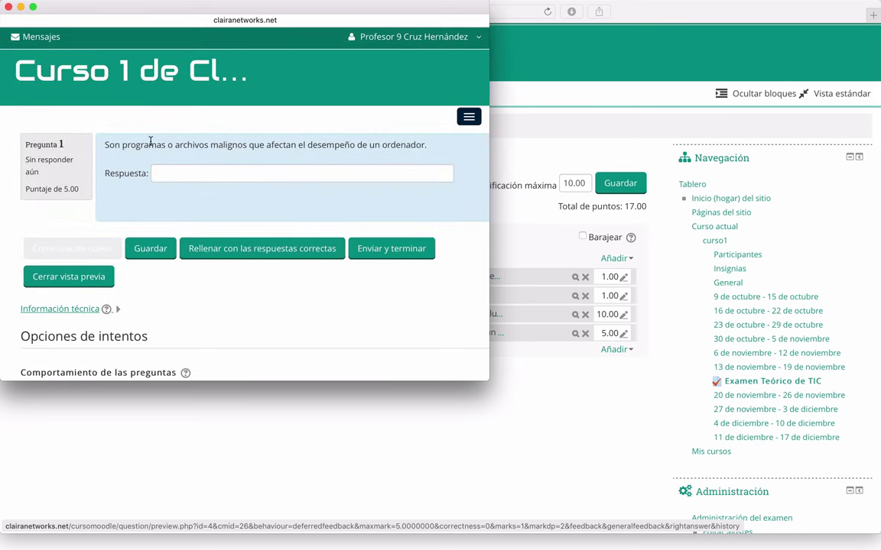
click(190, 174)
text(asdfsadfasf)
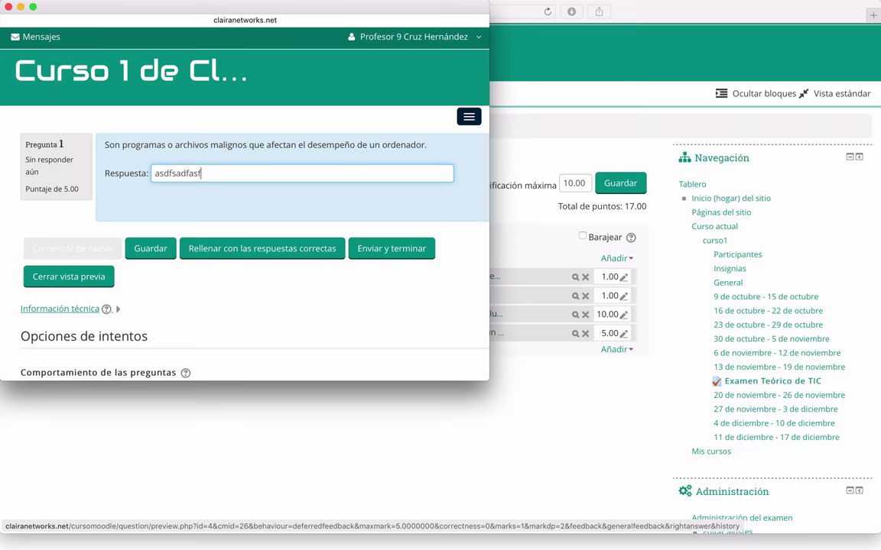
key(BackSpace)
key(BackSpace)
key(BackSpace)
key(BackSpace)
key(BackSpace)
key(BackSpace)
key(BackSpace)
key(BackSpace)
key(BackSpace)
key(BackSpace)
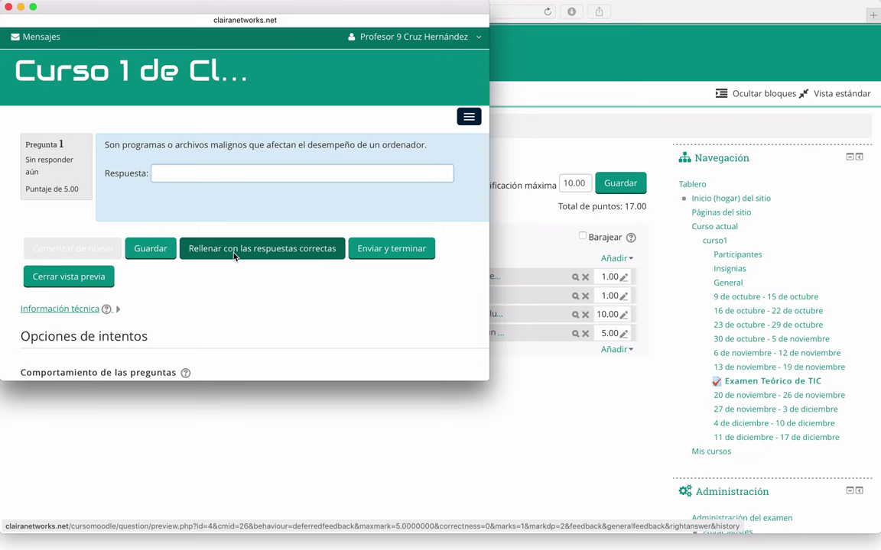
- Fill the preview with the correct answer, review the attempt and display options, and close the preview
click(235, 250)
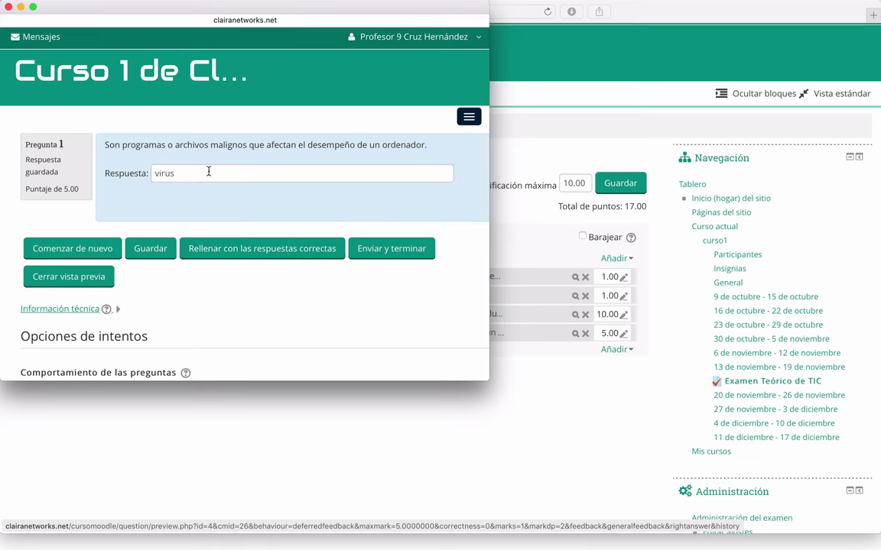
click(207, 171)
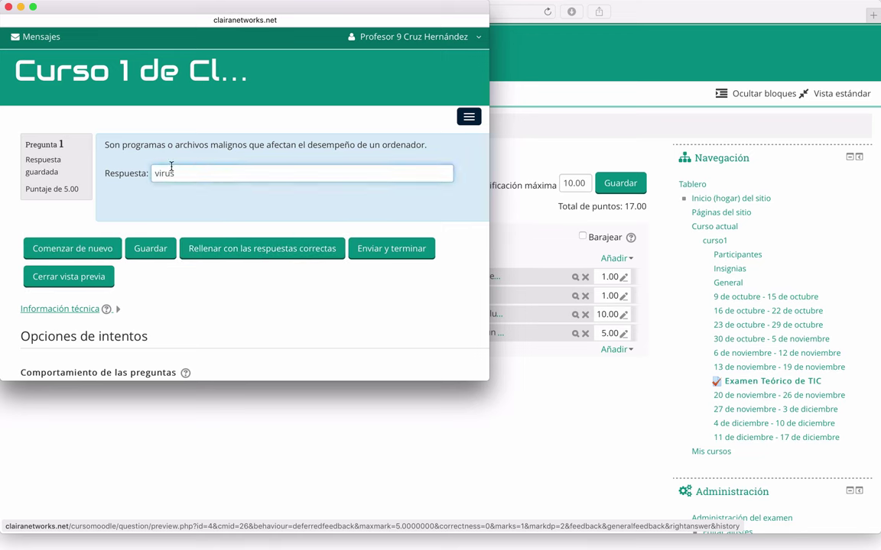
scroll(182, 324, down, 2)
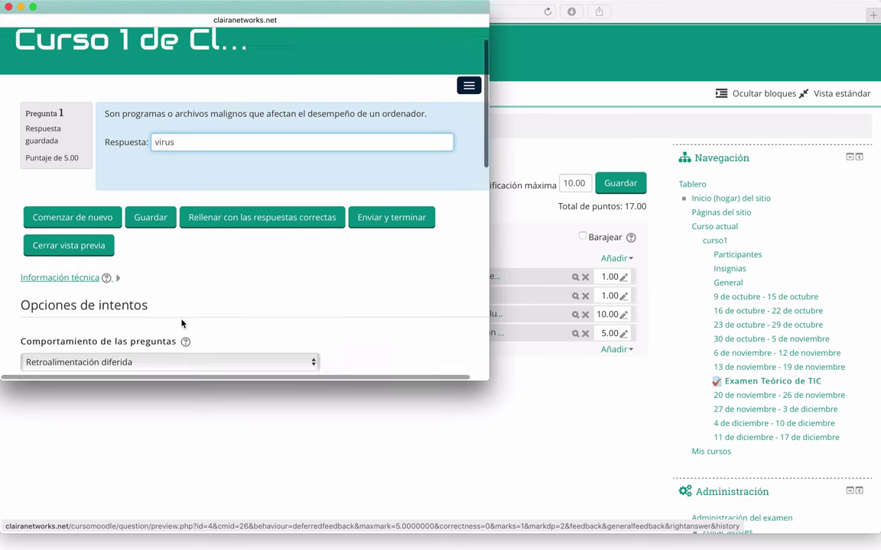
scroll(182, 323, down, 10)
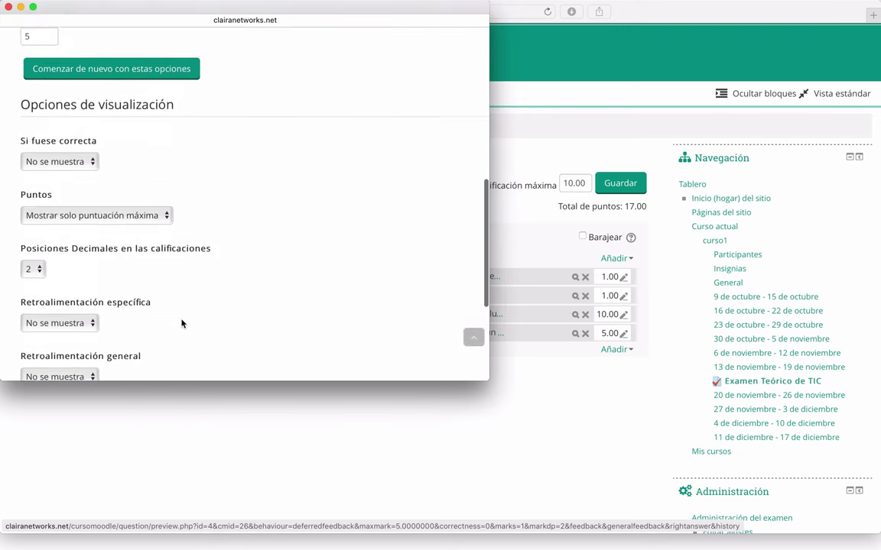
scroll(182, 323, down, 5)
scroll(182, 323, up, 6)
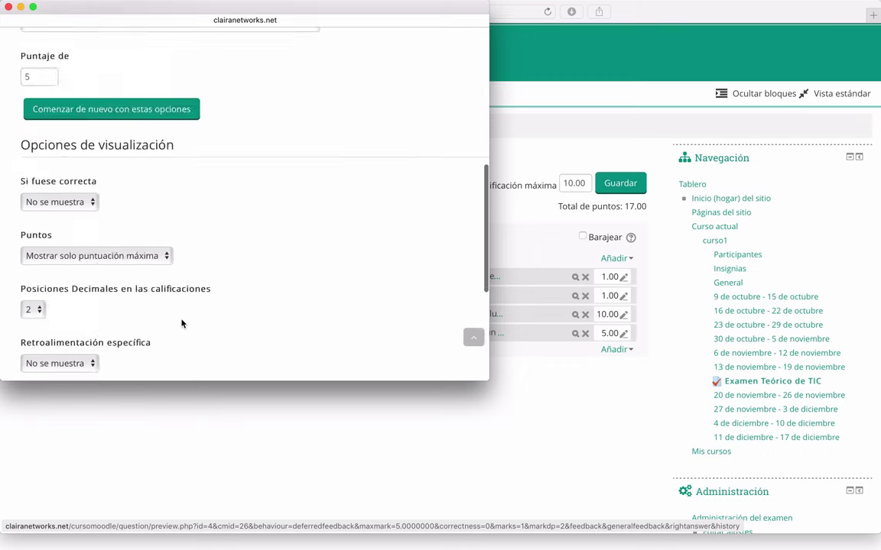
scroll(182, 324, up, 15)
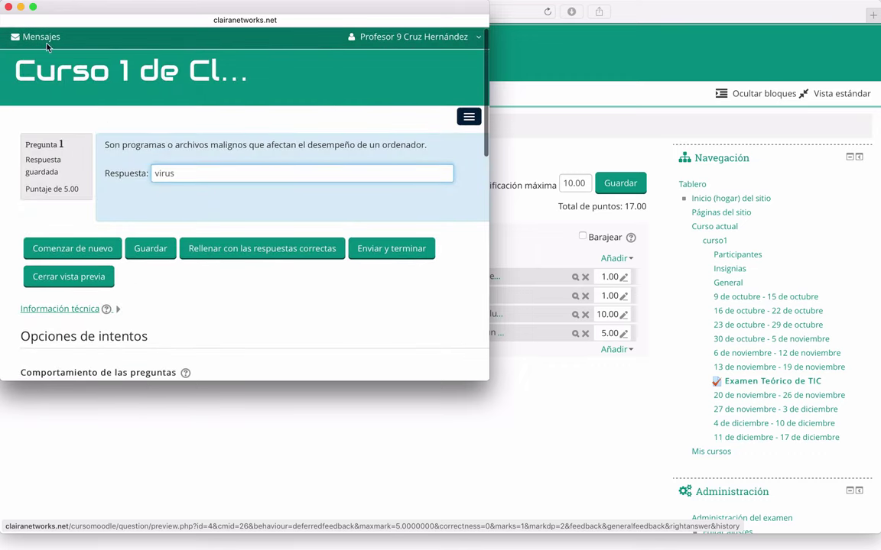
click(10, 7)
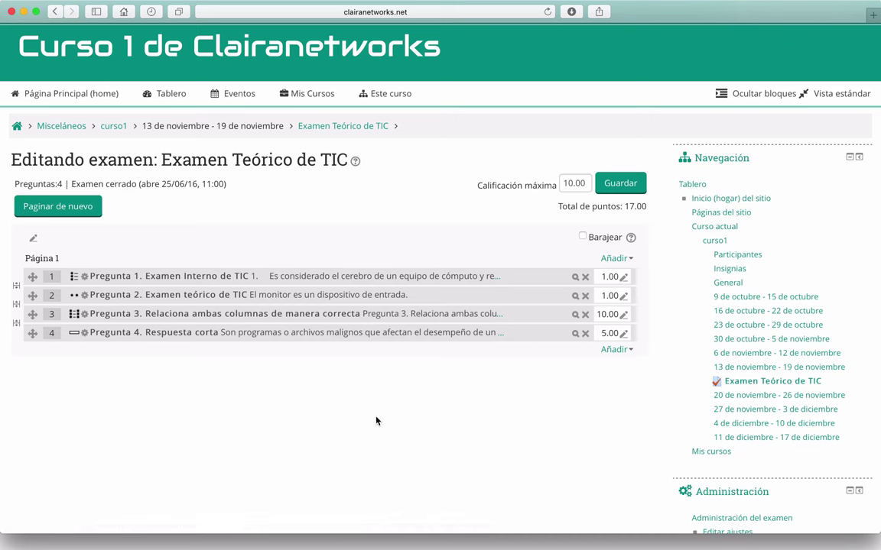
- Add a new question of type Ensayo to page 1 of the exam
click(613, 259)
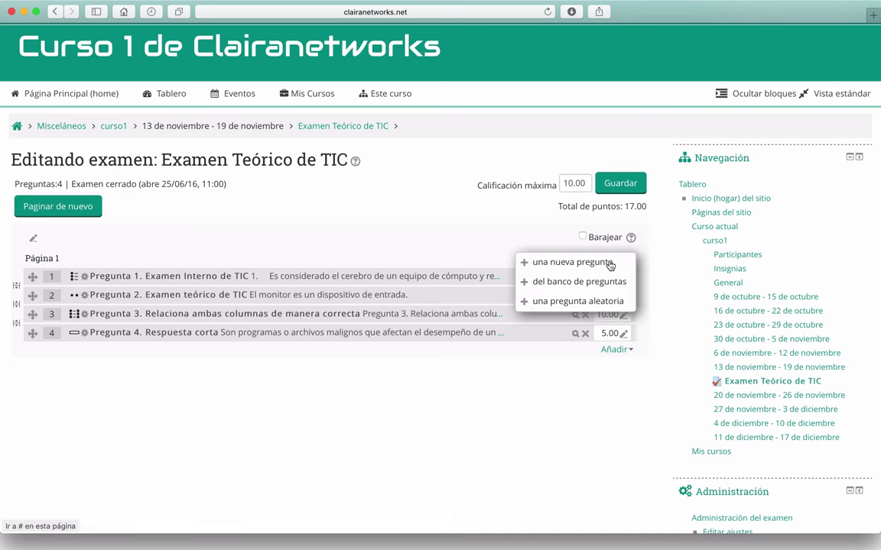
click(583, 263)
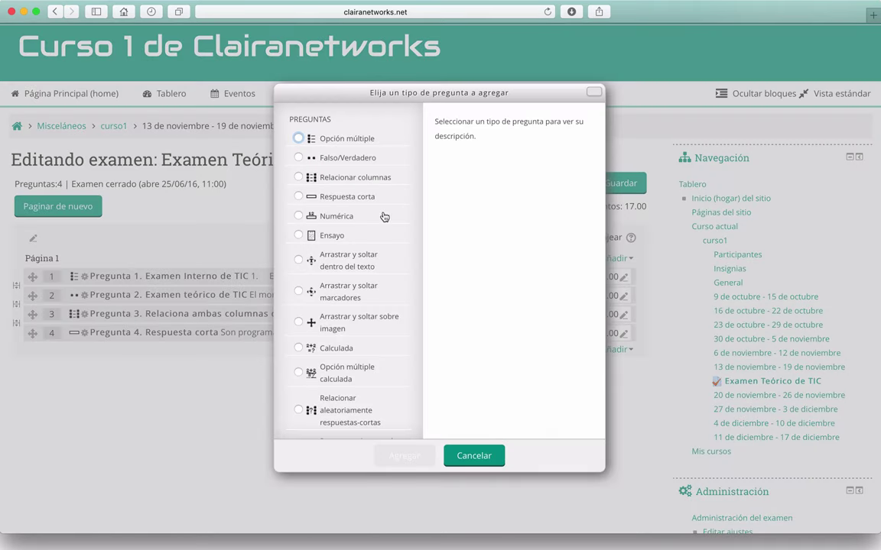
scroll(359, 208, down, 1)
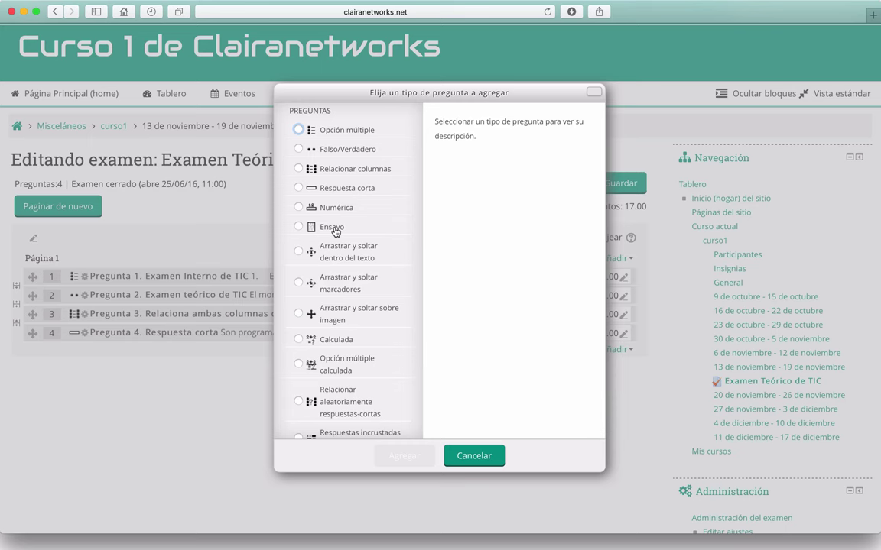
click(334, 231)
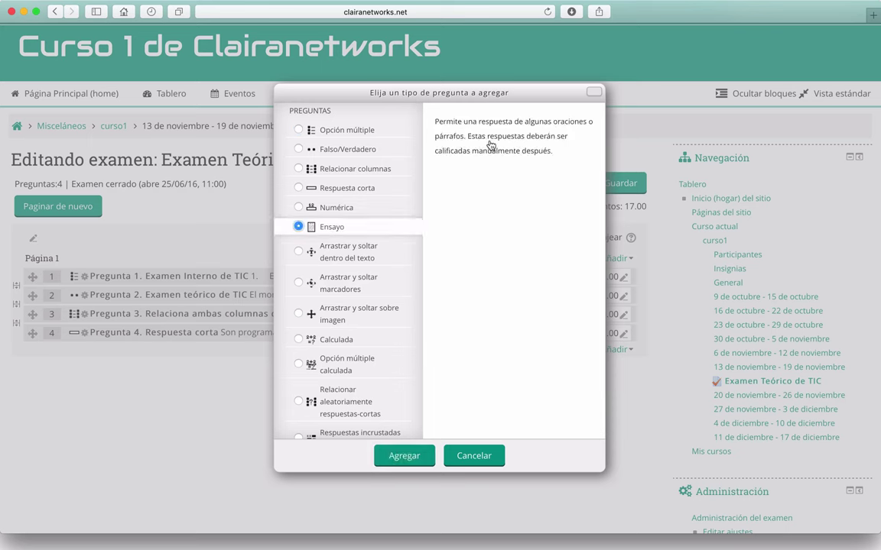
click(403, 457)
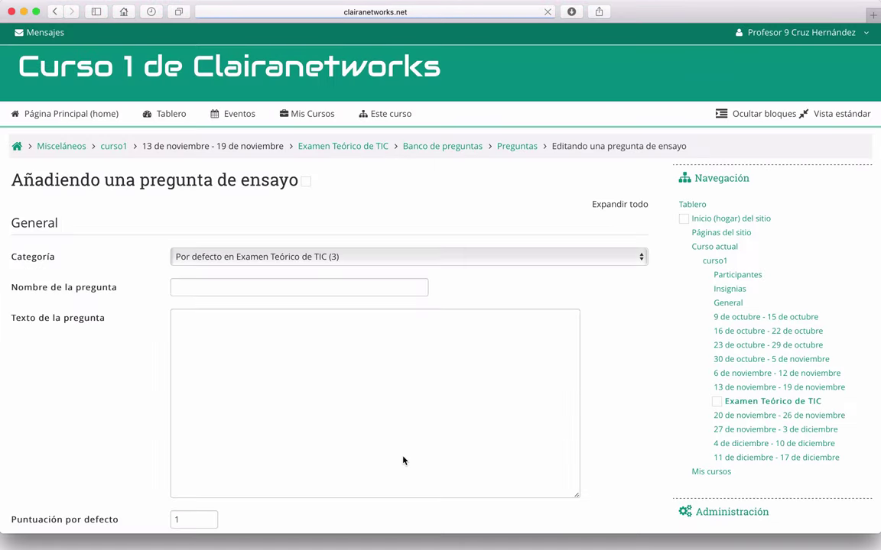
- Name the essay question "Pregunta 5. De tipo ensayo" and enter "¿Para qué sirve un sistema operativo?" as its text
scroll(113, 428, down, 5)
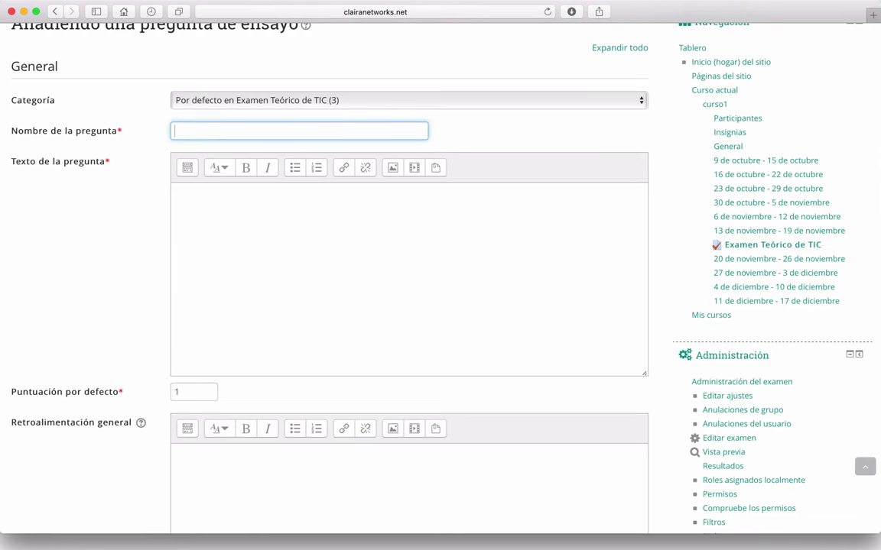
key(super+Tab)
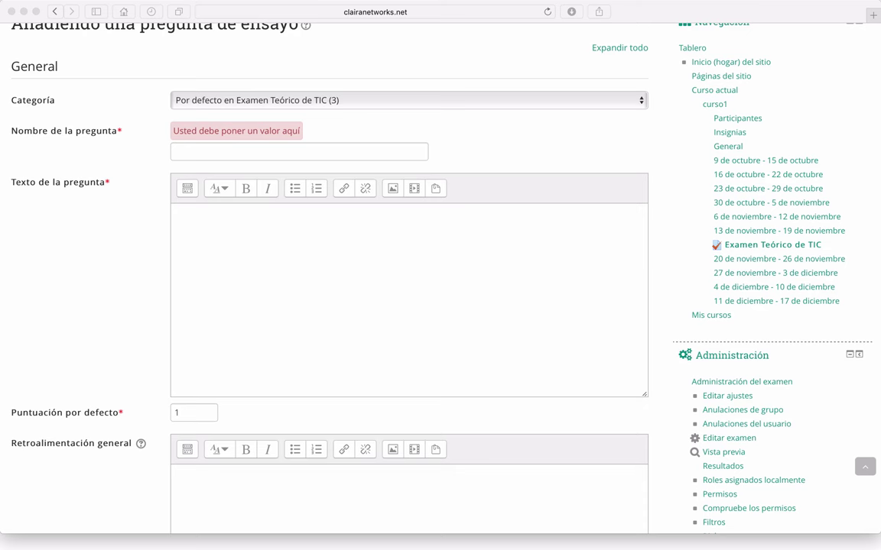
click(201, 152)
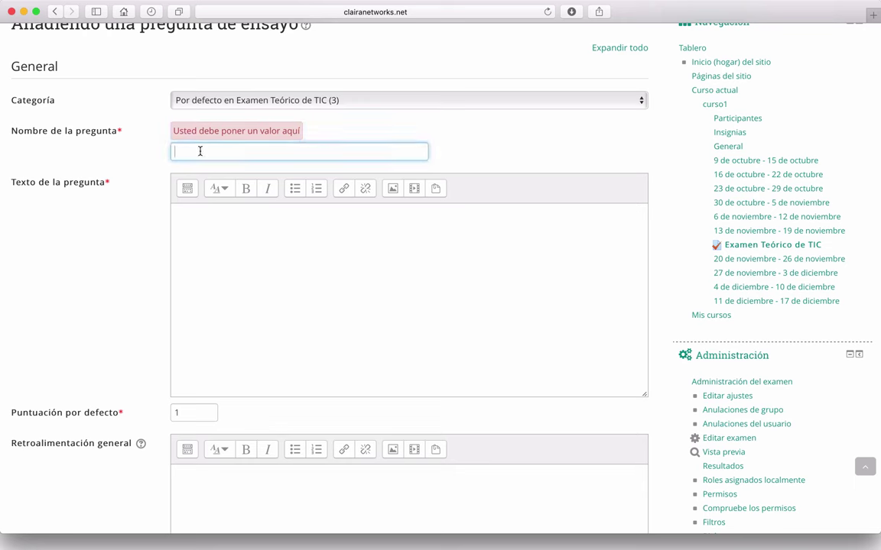
text(Pregunta 5. De tipo ensayo)
click(256, 252)
text(¿Para qué sirve un sistema operativo?)
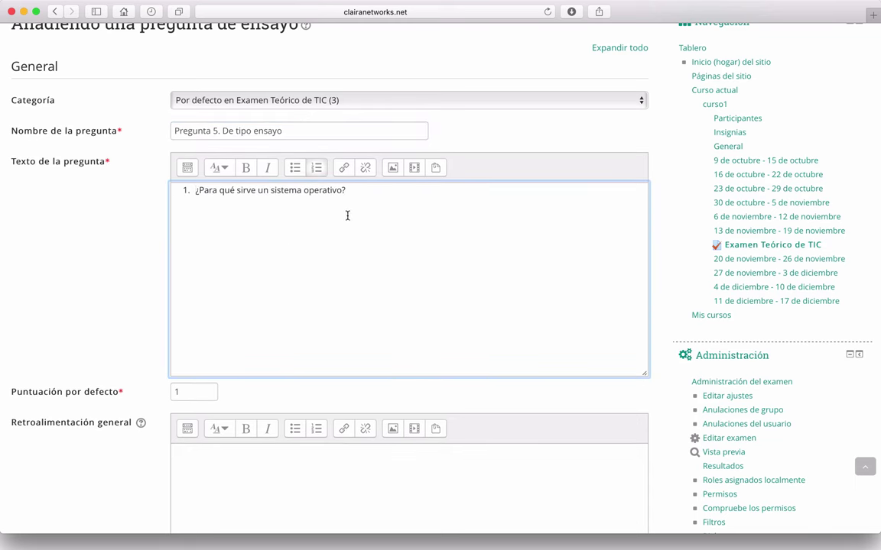
- Clear the yellow highlight from the question text and remove its list numbering
drag(349, 193, 183, 190)
click(187, 168)
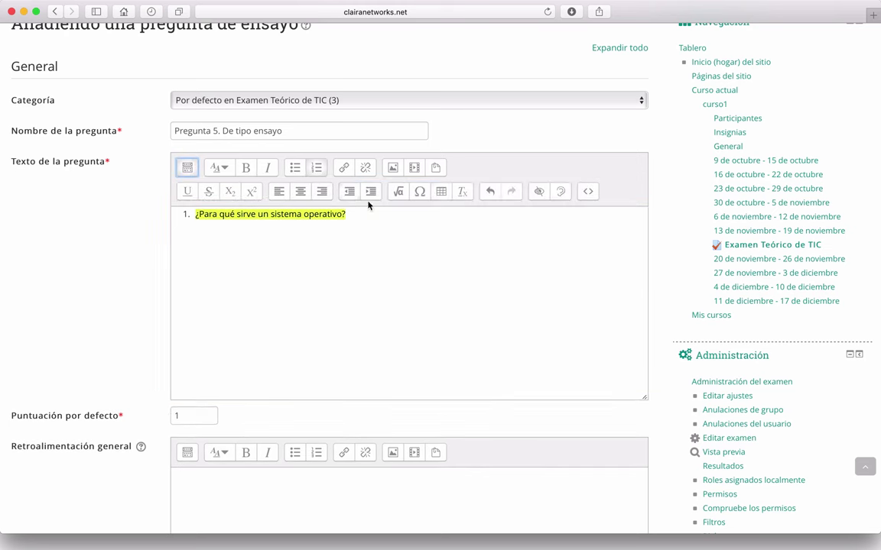
click(462, 191)
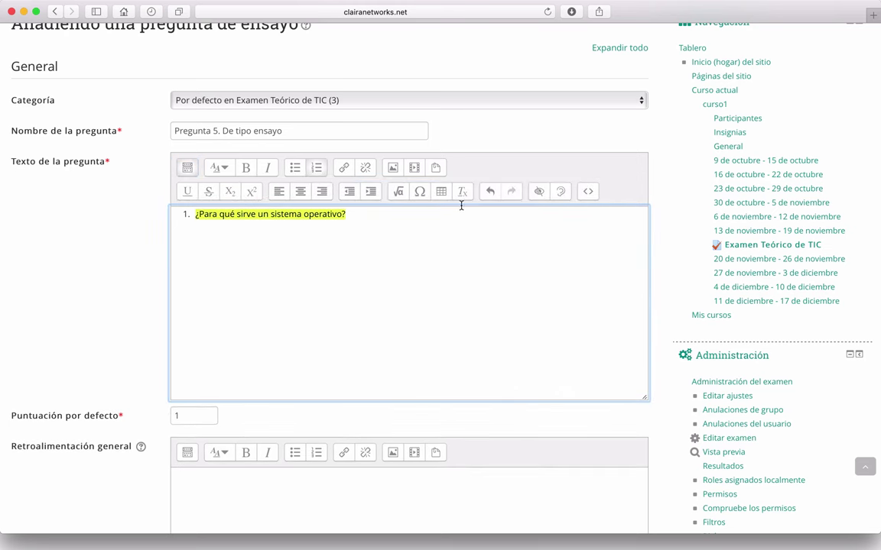
click(320, 221)
click(195, 217)
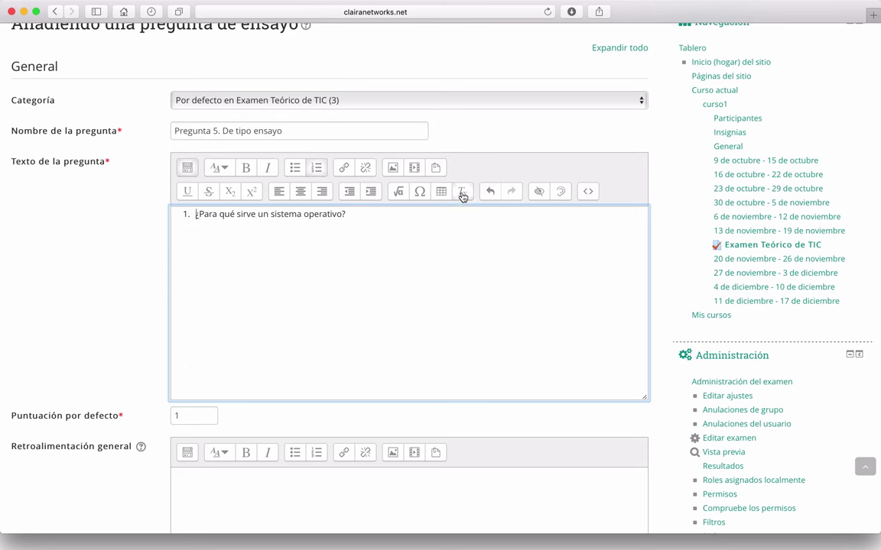
click(317, 168)
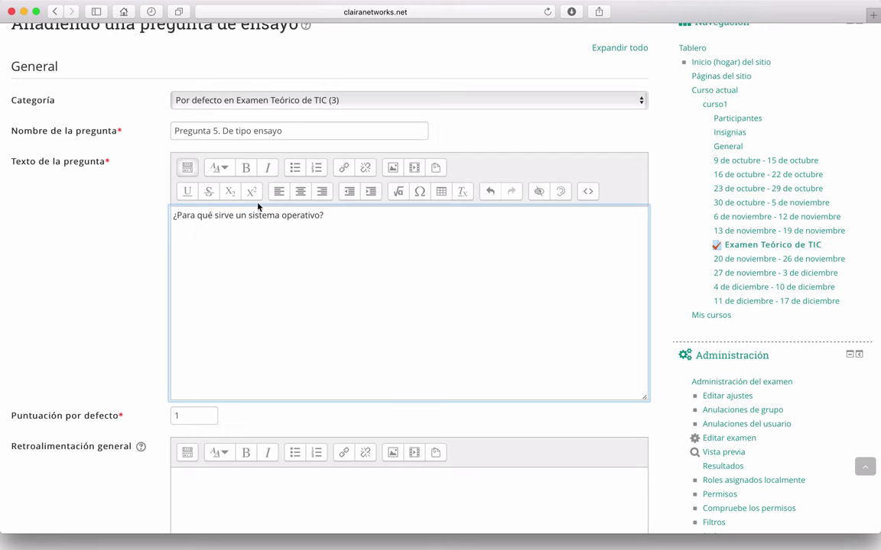
- Set the essay question's response format to "Texto simple"
scroll(336, 218, down, 5)
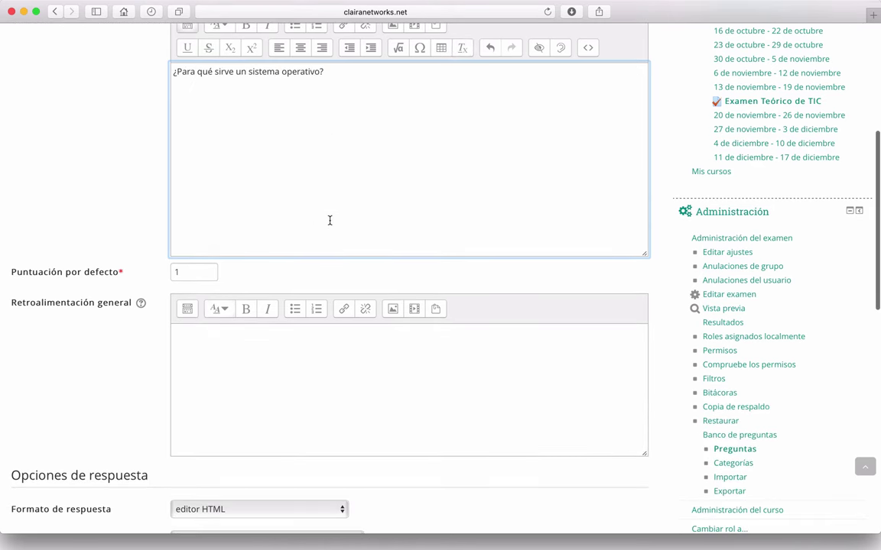
scroll(85, 324, down, 4)
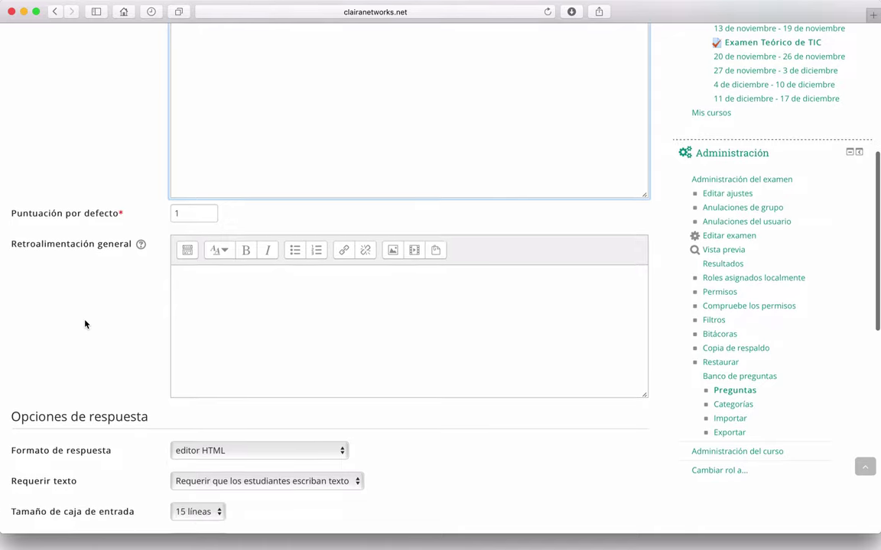
scroll(84, 325, down, 2)
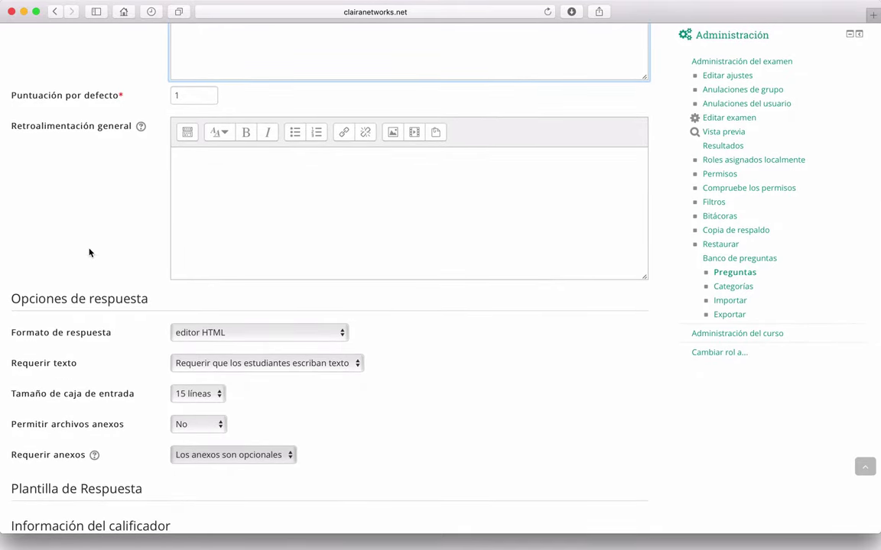
scroll(89, 252, down, 2)
scroll(46, 246, down, 2)
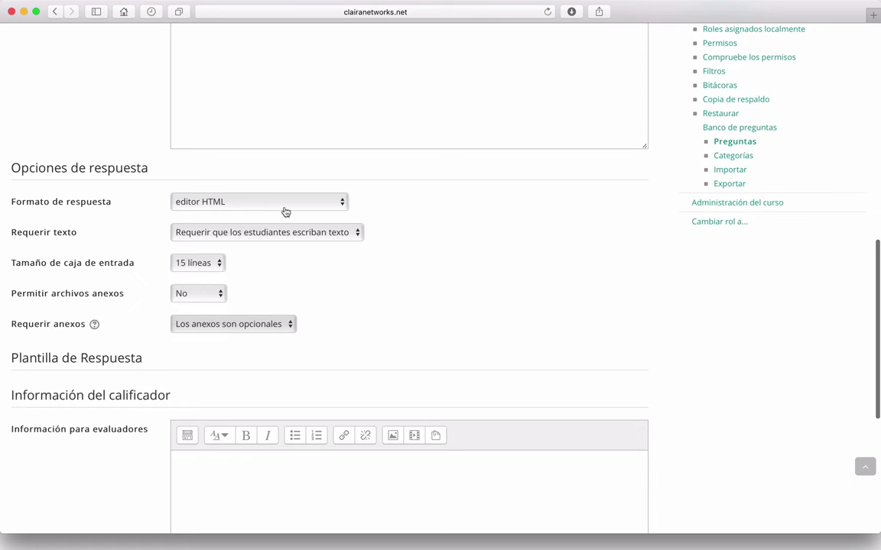
click(343, 201)
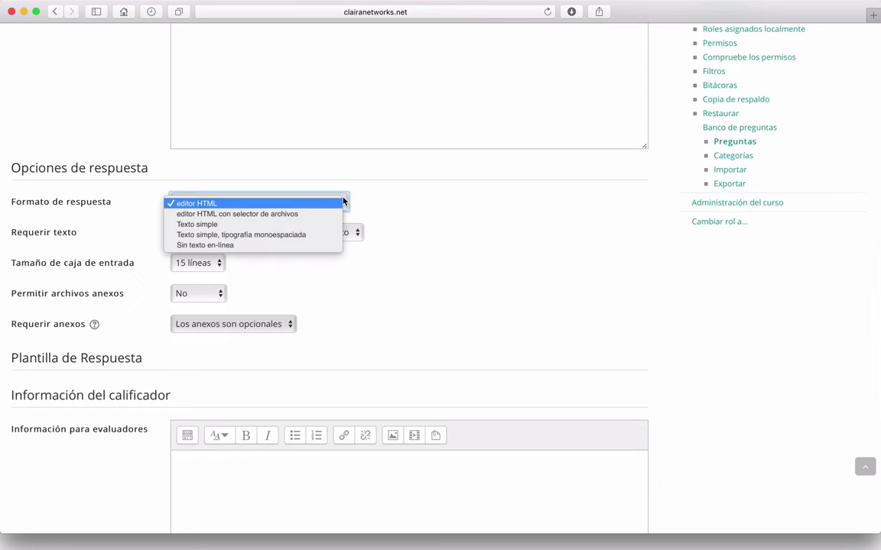
click(247, 228)
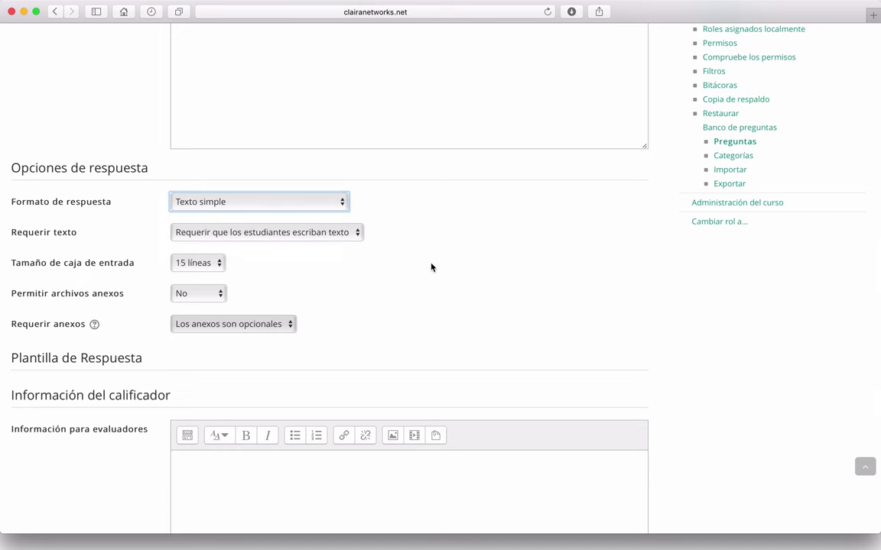
click(341, 202)
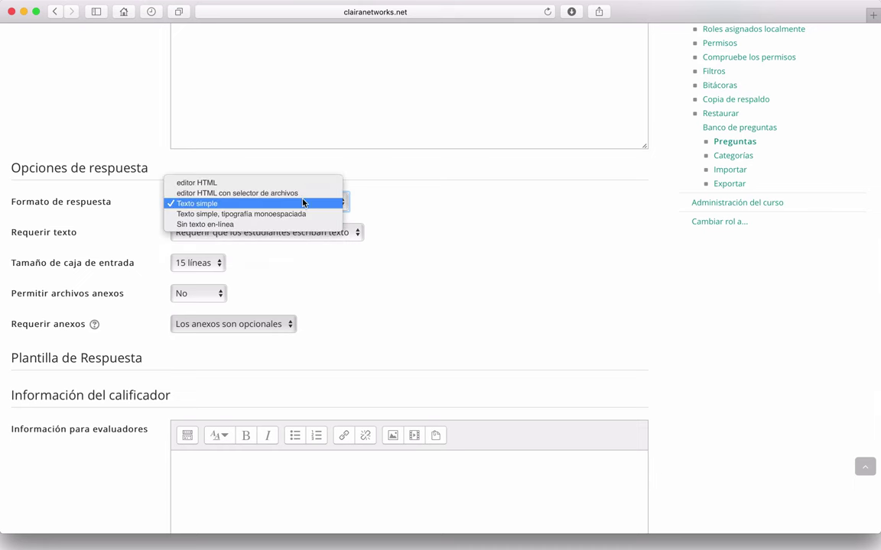
click(214, 204)
- Keep the essay question's text requirement at "Requerir que los estudiantes escriban texto"
scroll(485, 276, down, 3)
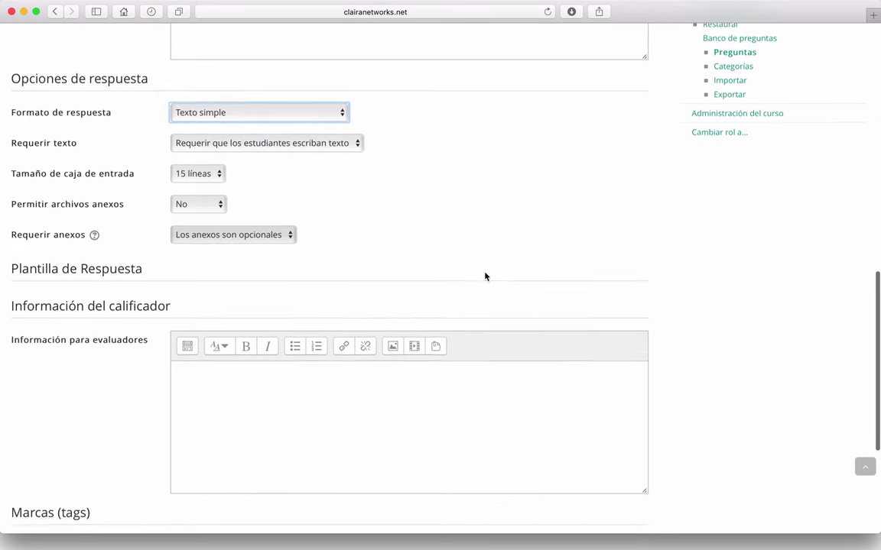
scroll(485, 276, down, 1)
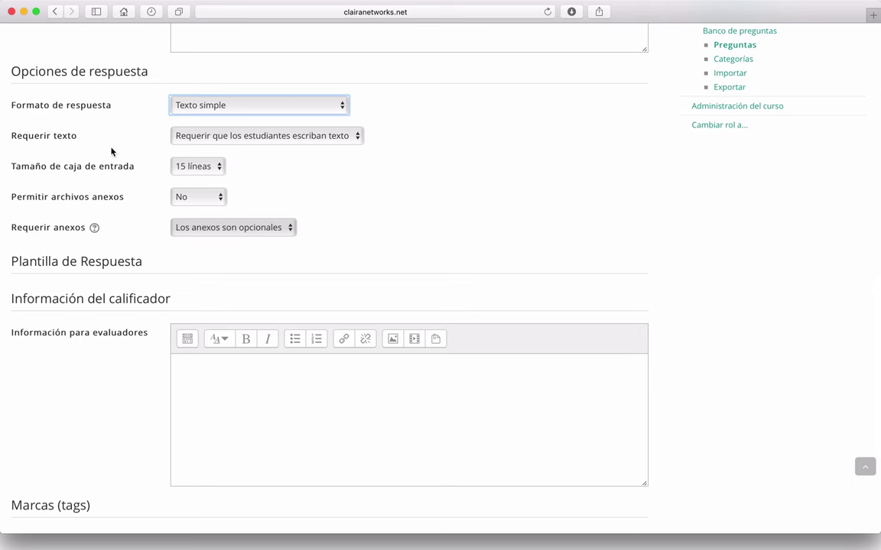
click(357, 137)
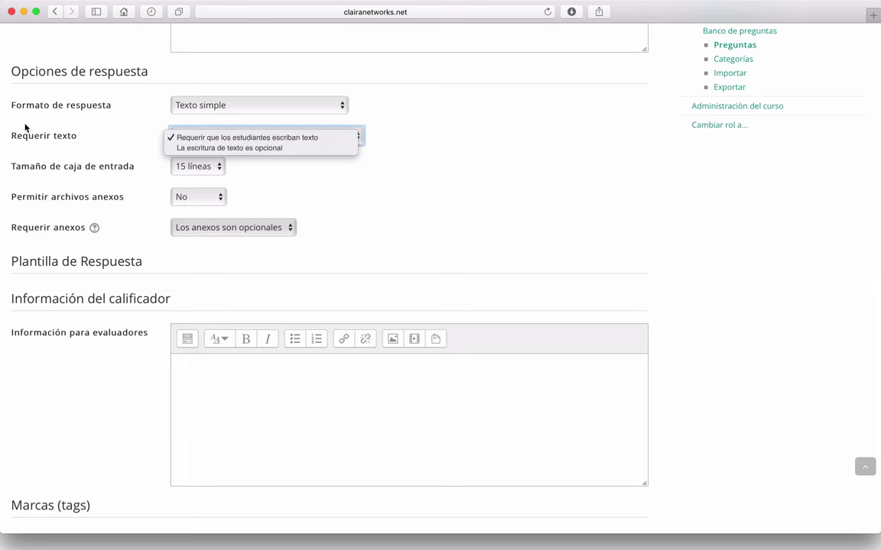
click(207, 139)
scroll(451, 195, down, 3)
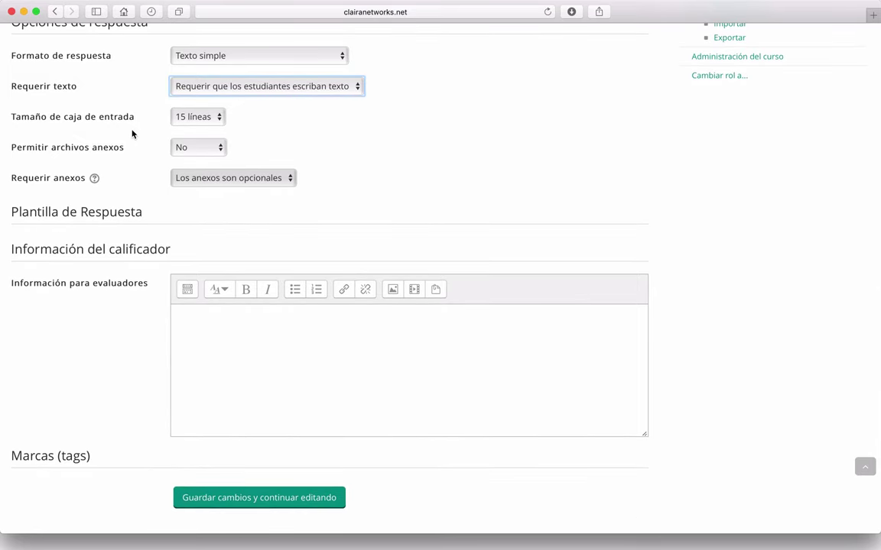
- Set the essay's answer box size to 10 lines and keep file attachments set to "No"
click(222, 121)
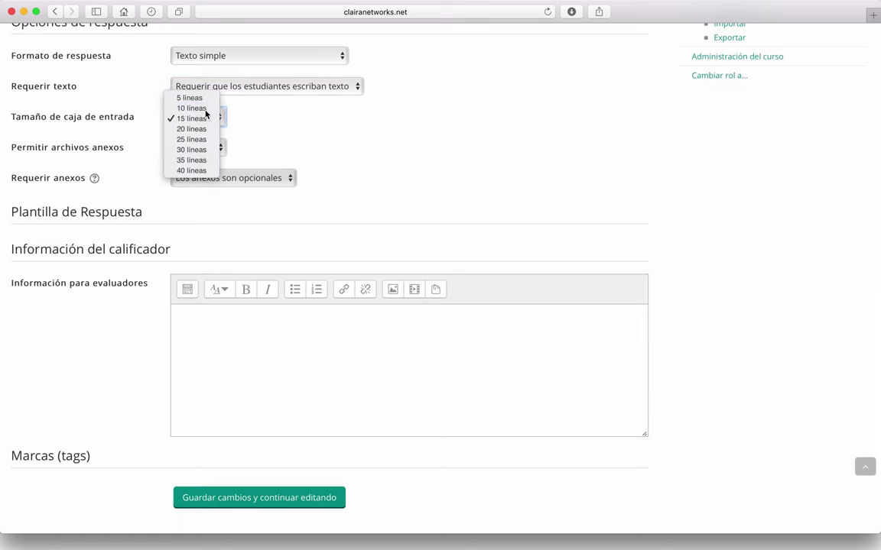
click(200, 108)
scroll(406, 177, down, 1)
scroll(406, 176, down, 2)
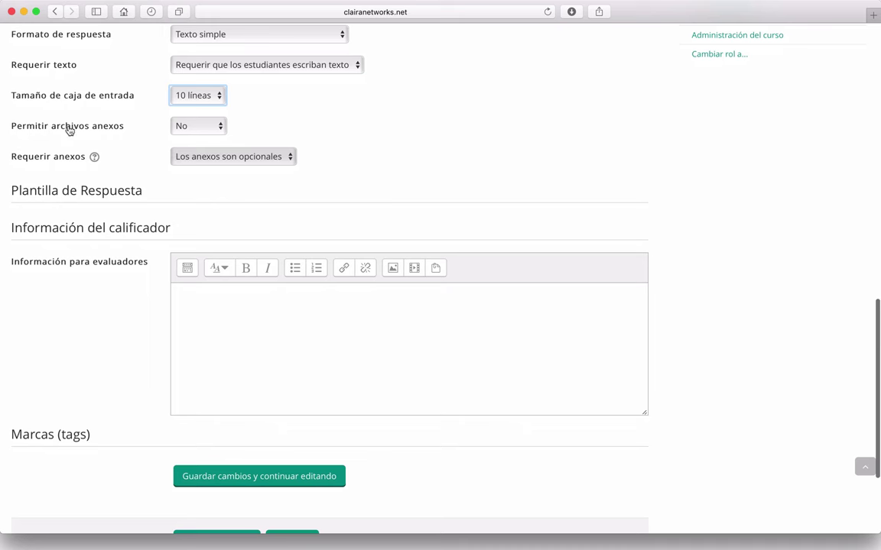
click(224, 131)
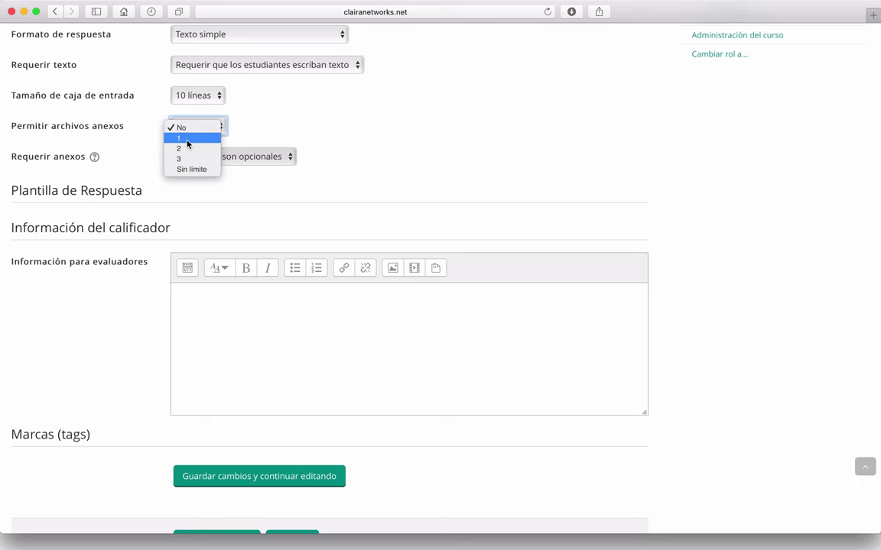
click(203, 128)
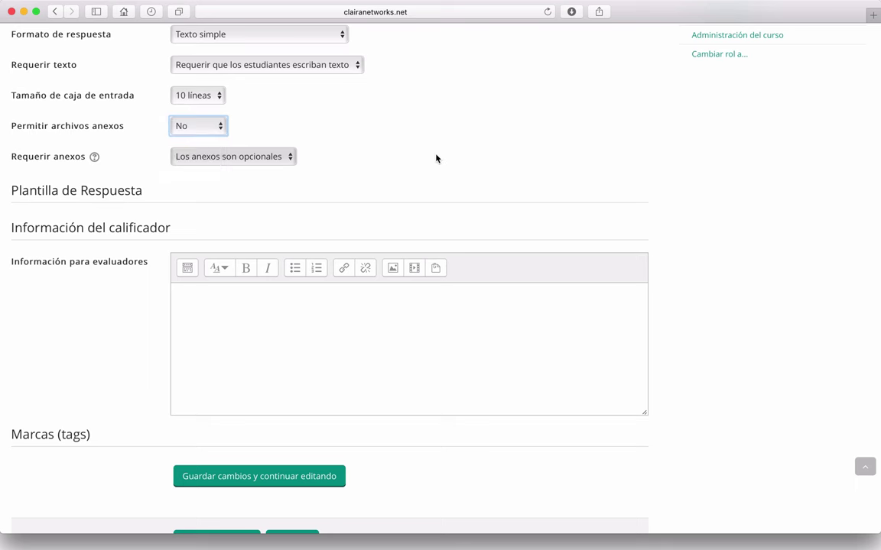
- Enter "Favor de revisar la rúbrica correspondiente." as the information for graders and save the essay question
scroll(437, 157, down, 3)
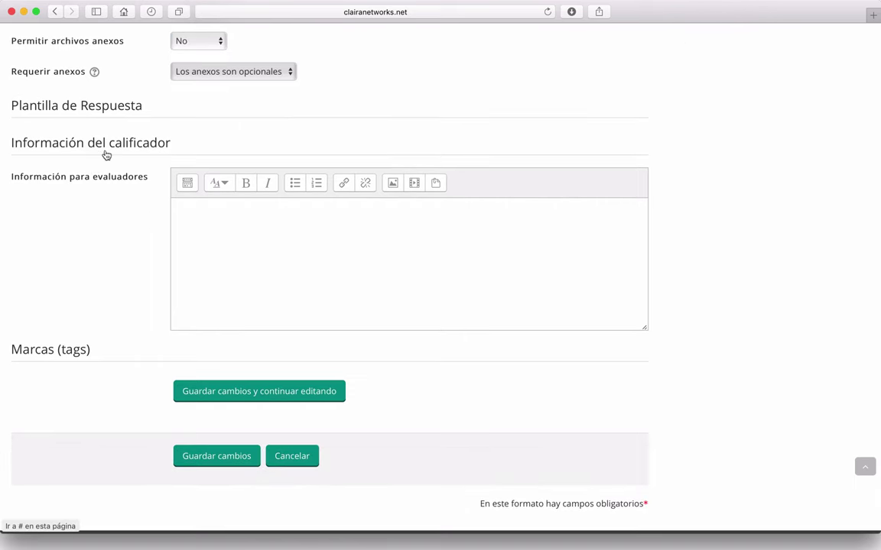
click(212, 234)
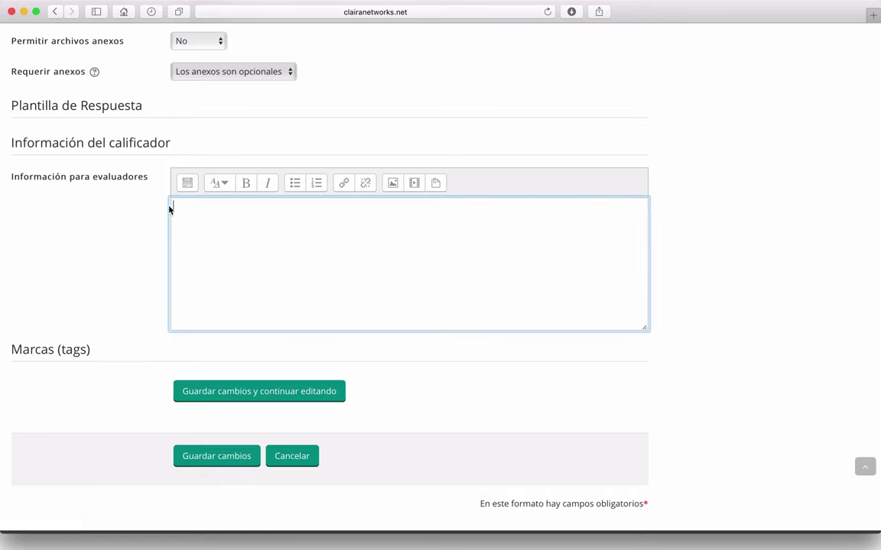
scroll(243, 239, up, 15)
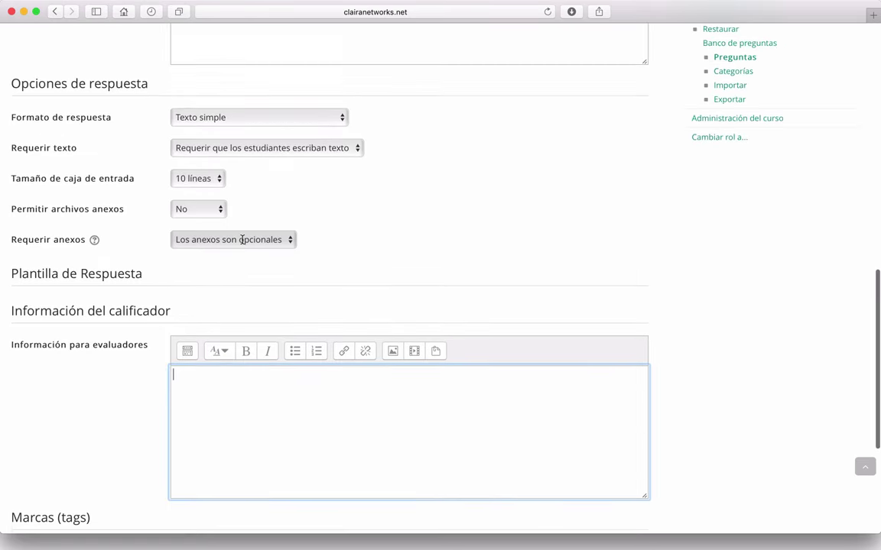
scroll(242, 239, up, 6)
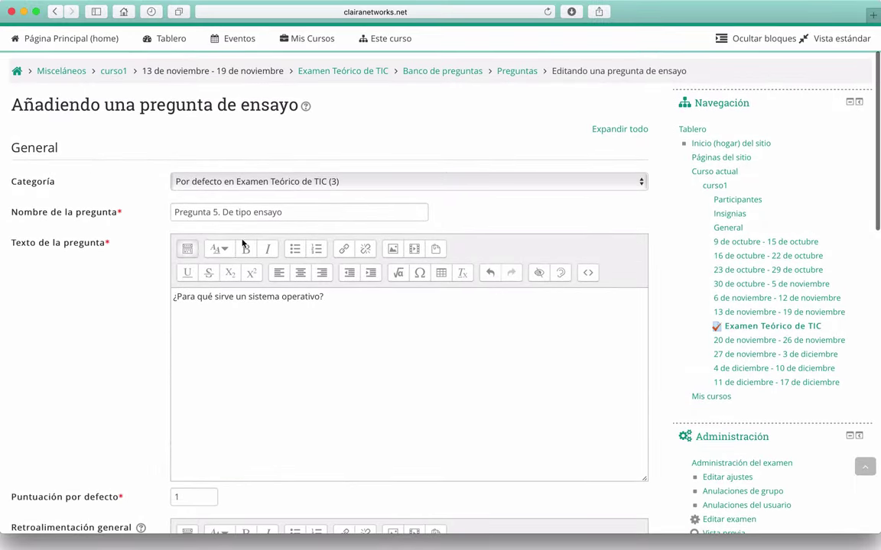
scroll(70, 334, down, 20)
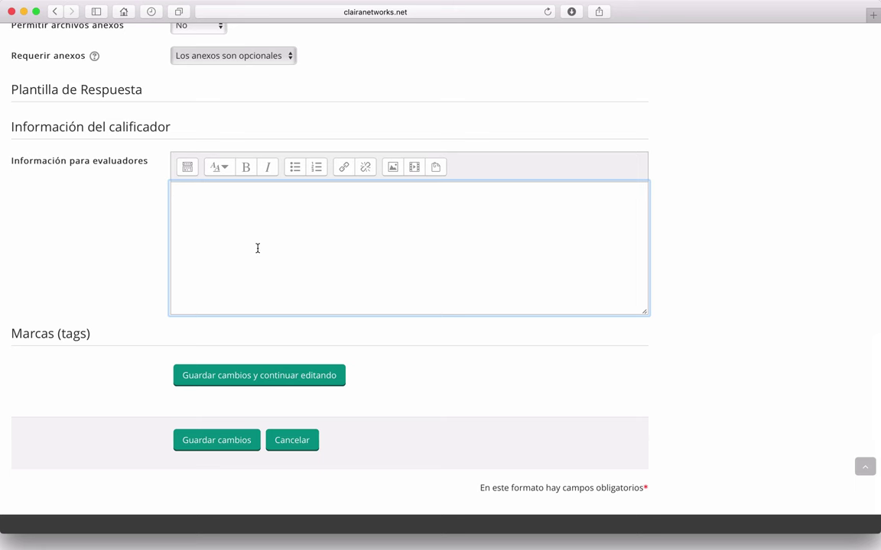
text(Favor de revisa)
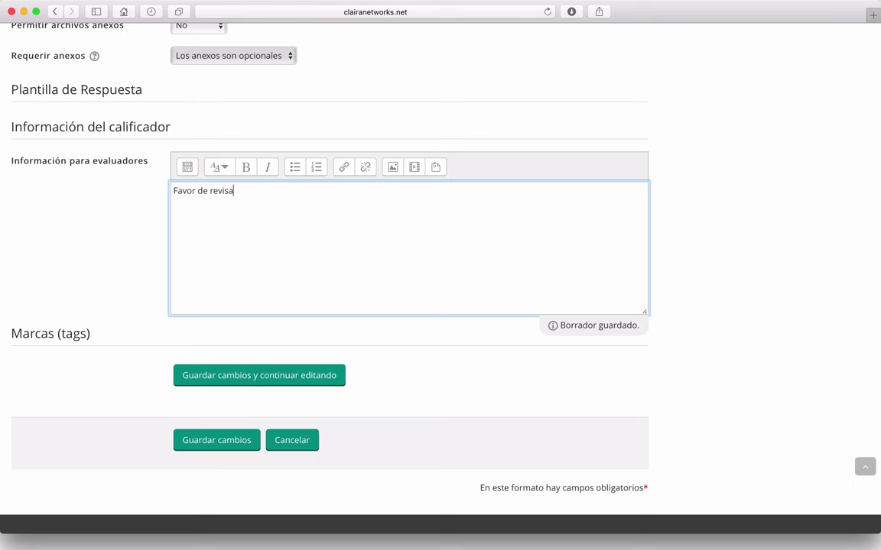
text(r la r´úbrica correspondiente.)
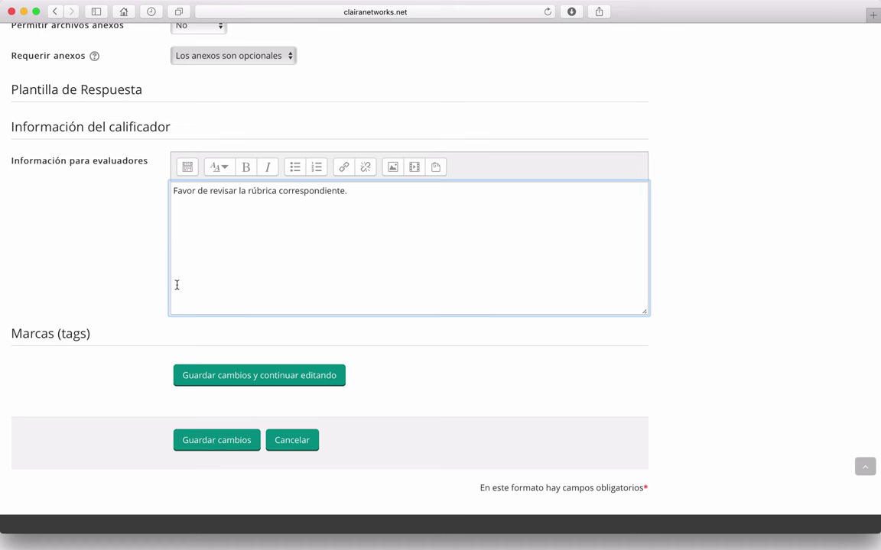
click(222, 444)
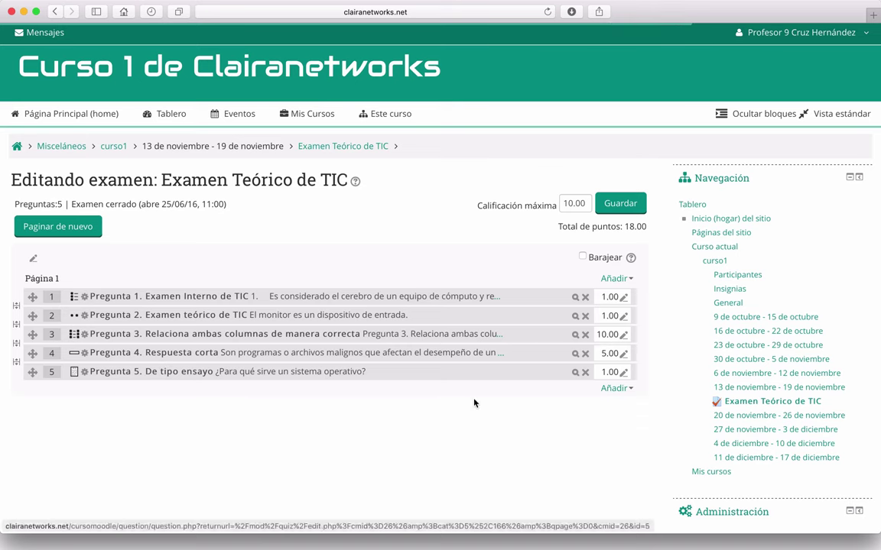
- Preview question 5 in an enlarged window and test its answer box with many lines of filler text
click(575, 373)
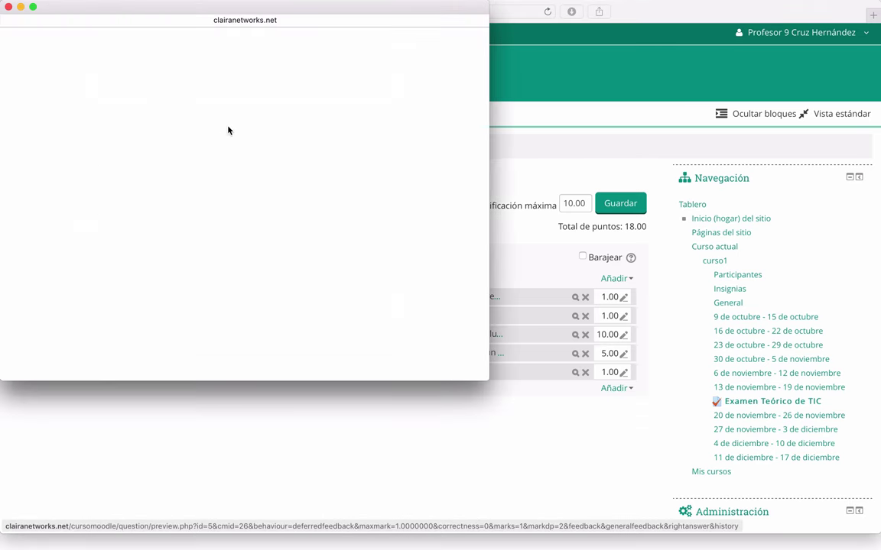
drag(488, 380, 880, 549)
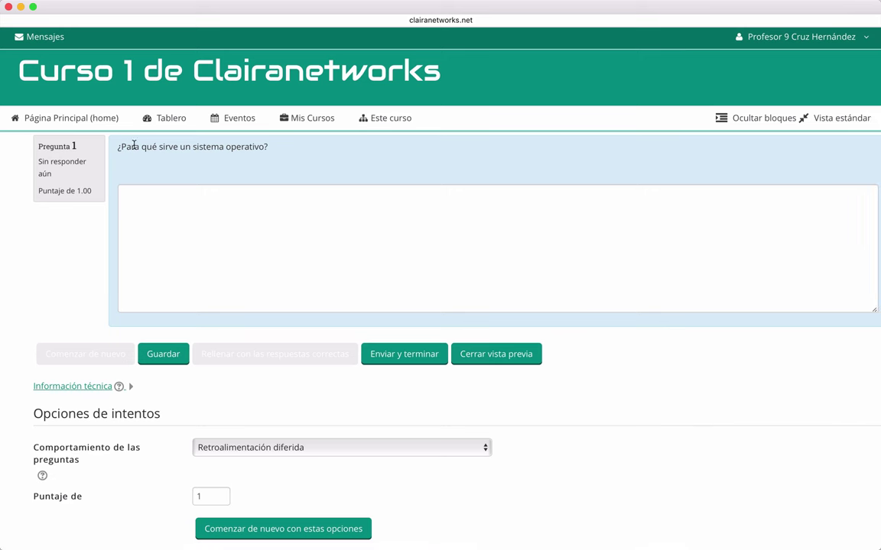
click(175, 213)
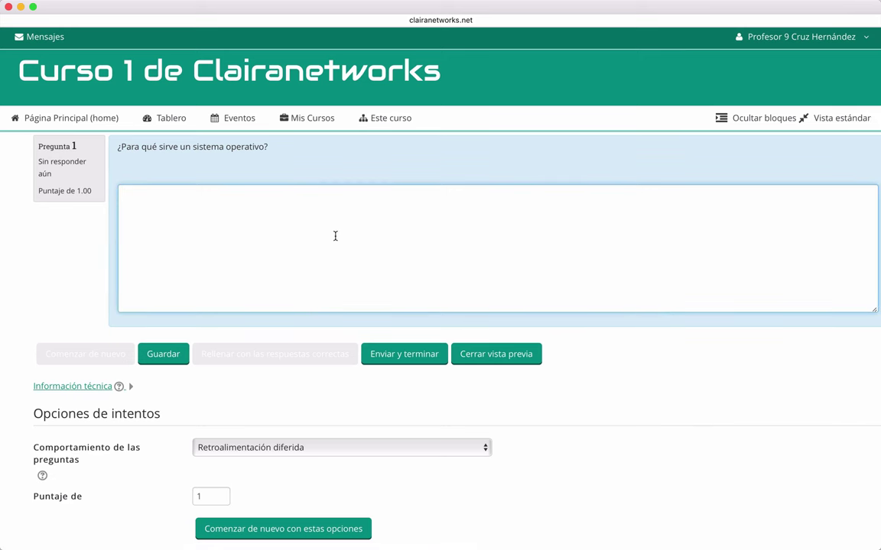
text(jhfkhasdklfhsakjldfhasf)
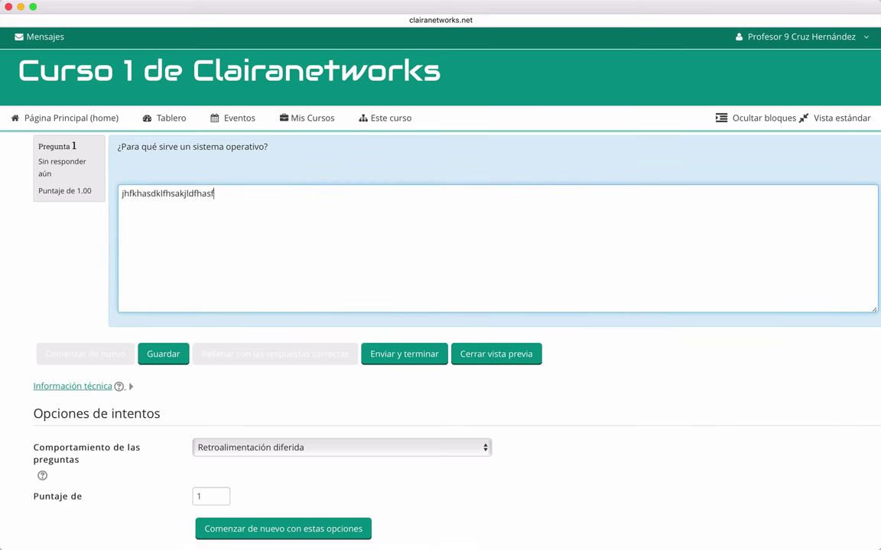
text(asf asdf as fa sdf as df as as df así as df asdf as df )
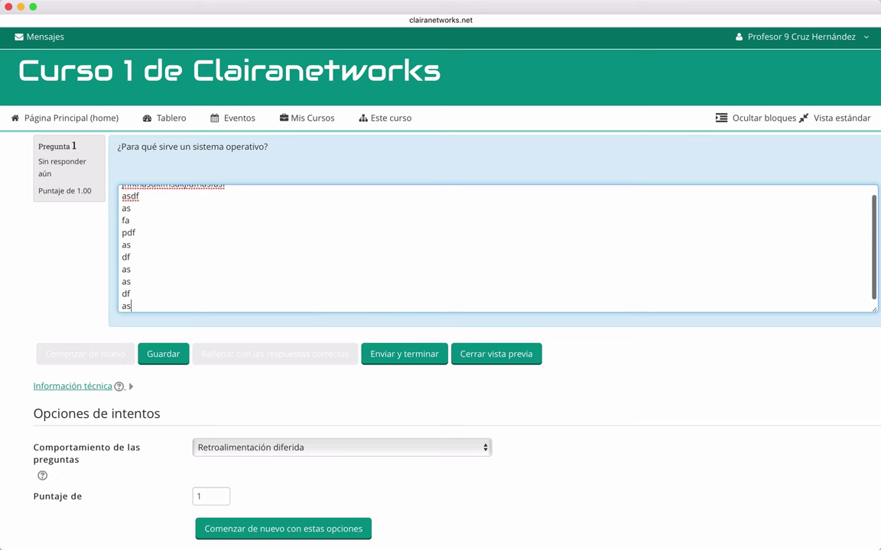
text(sadf s df as df as f)
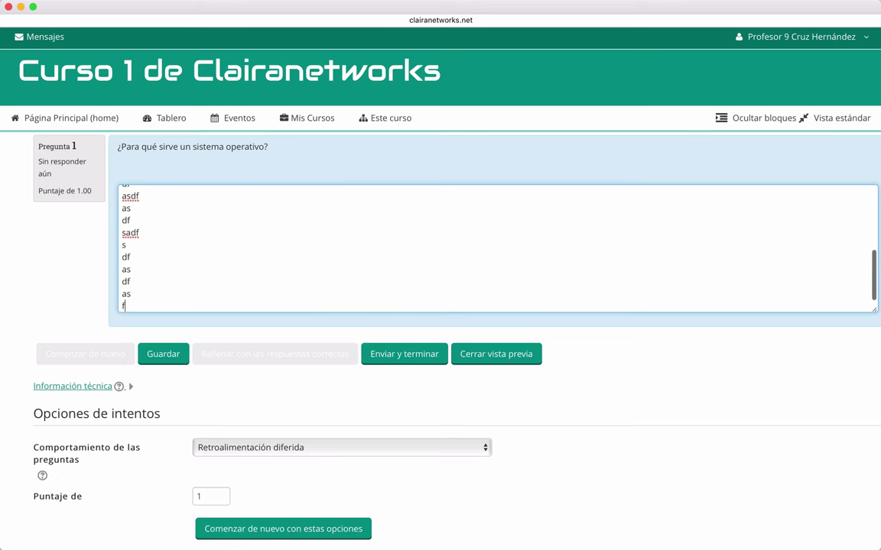
text(d)
- Clear the filler text from the answer box and close the question preview
drag(139, 303, 102, 120)
key(BackSpace)
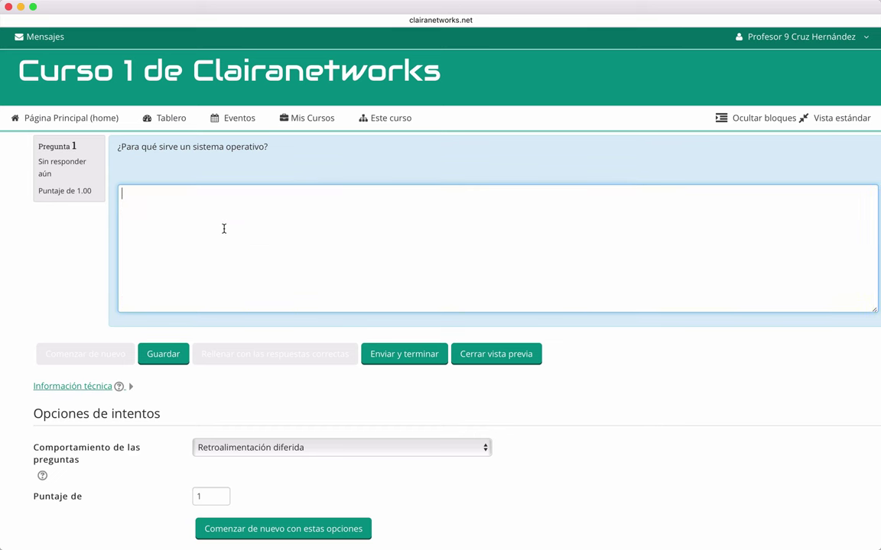
click(496, 366)
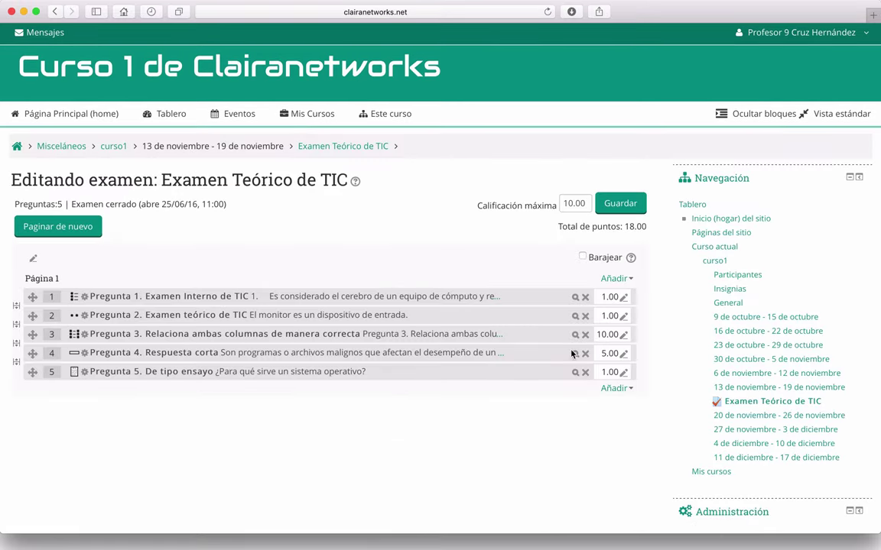
- Add a new question of type "Arrastrar y soltar sobre imagen" to page 1 of the exam
click(612, 279)
click(569, 283)
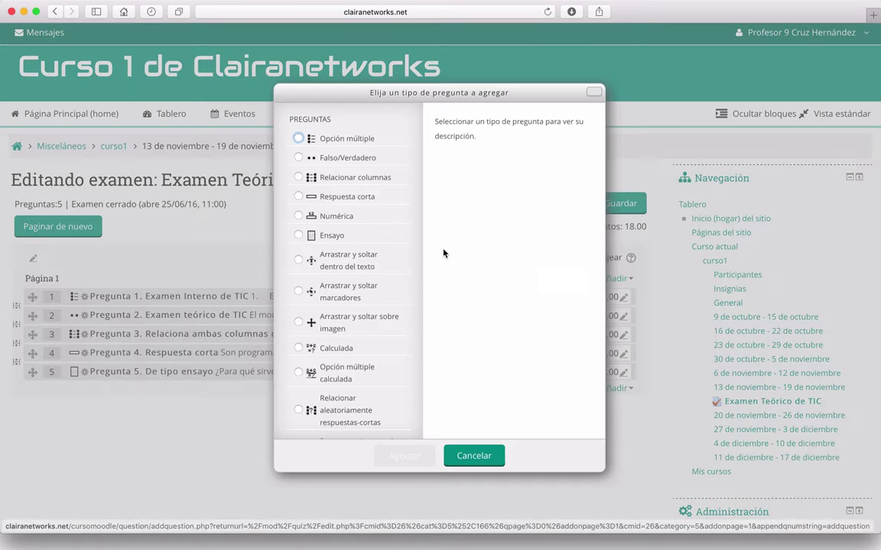
scroll(368, 296, down, 3)
scroll(370, 298, down, 3)
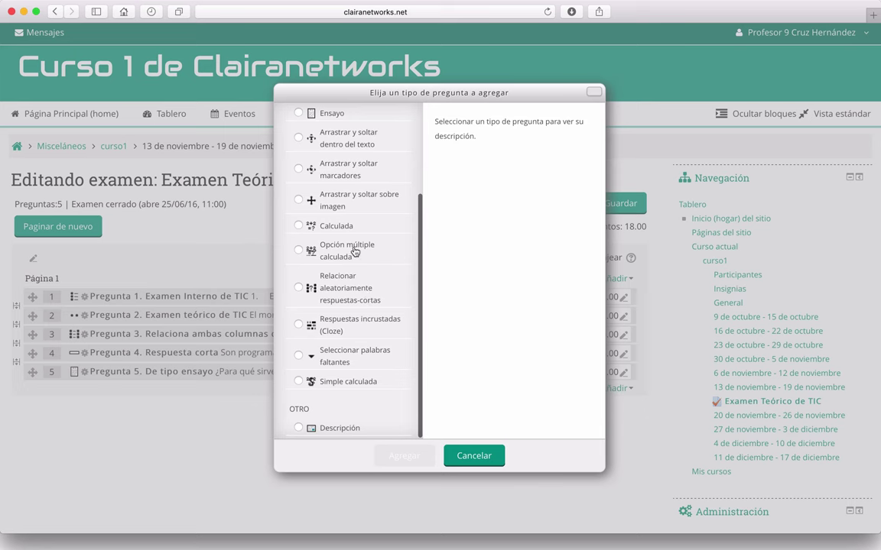
click(346, 200)
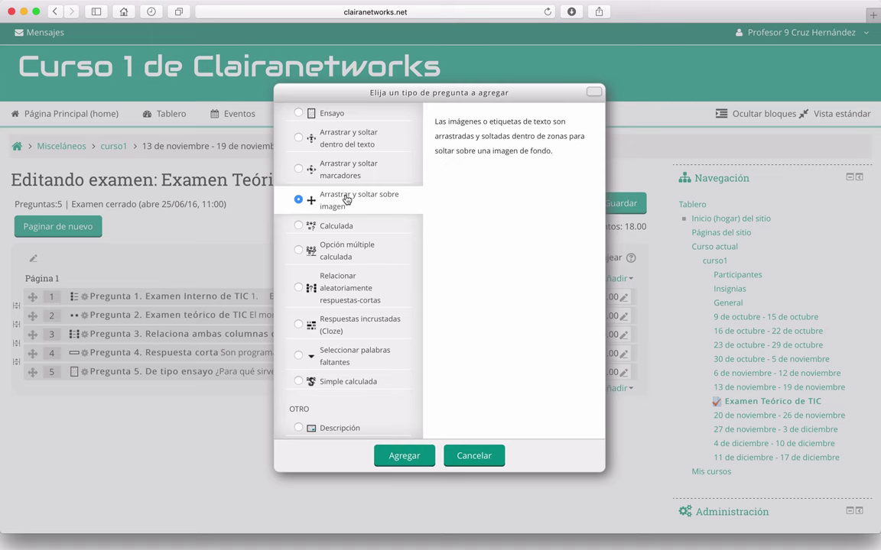
click(390, 461)
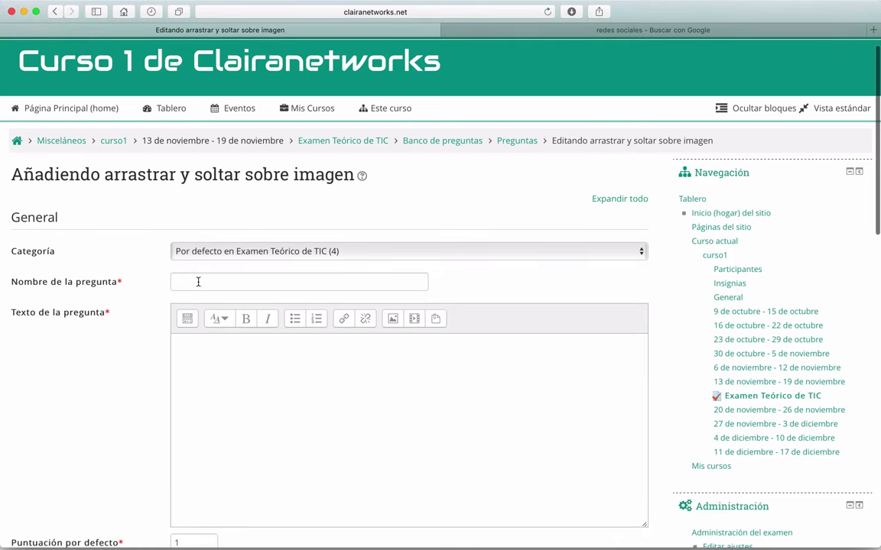
- Name the drag-and-drop question "Pregunta de tipo Arrastrar y soltar"
click(198, 282)
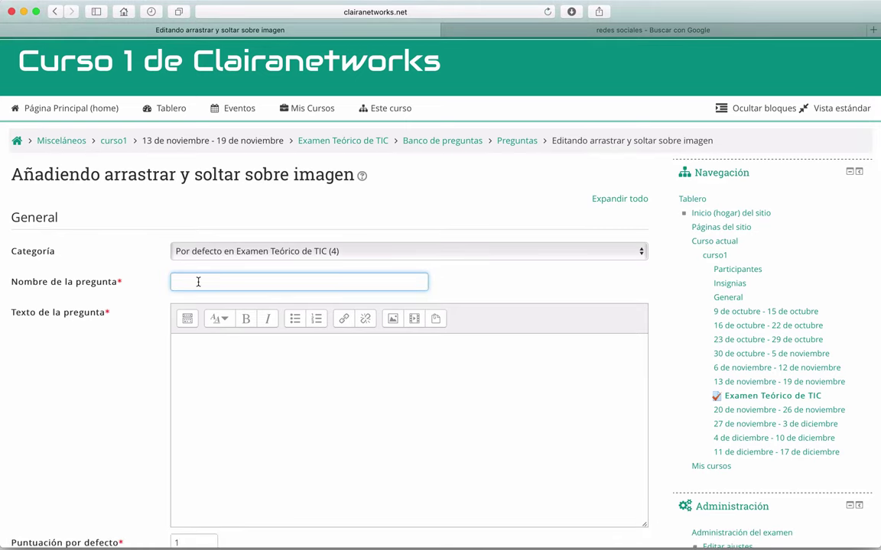
text(PREG)
key(BackSpace)
key(BackSpace)
text(egunta de tipo Arrastrar)
drag(331, 283, 175, 282)
- Enter "Arrastra de manera correcta los nombres que correspondan a las redes sociales" as the question text
click(204, 383)
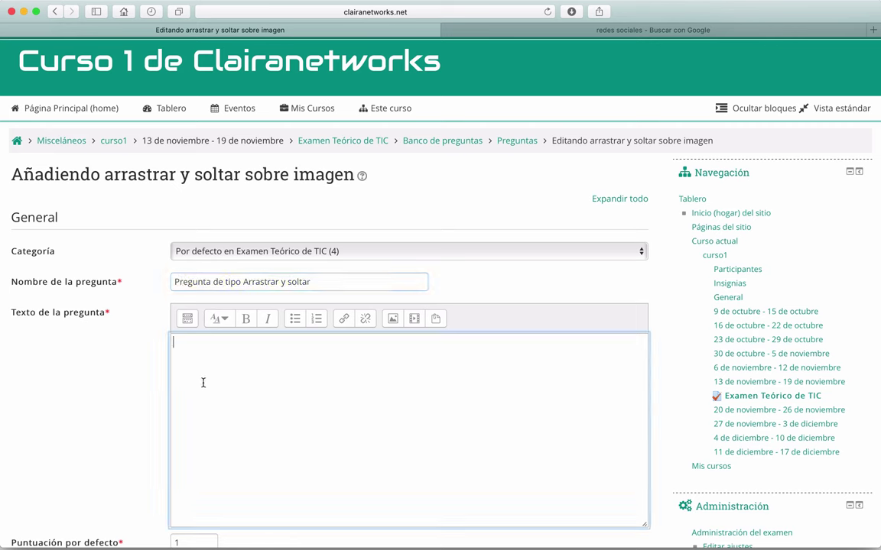
text(Arrastra de manera)
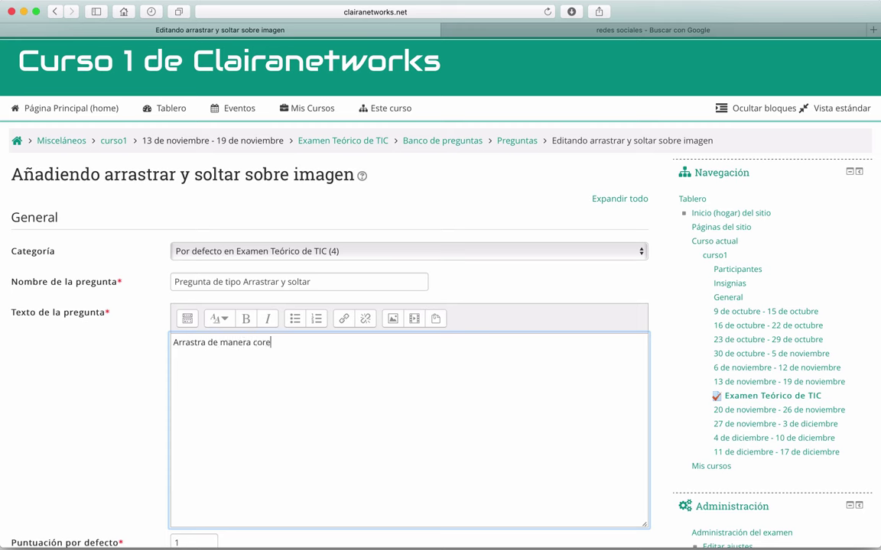
text( correcta los nombres que correspondan a l)
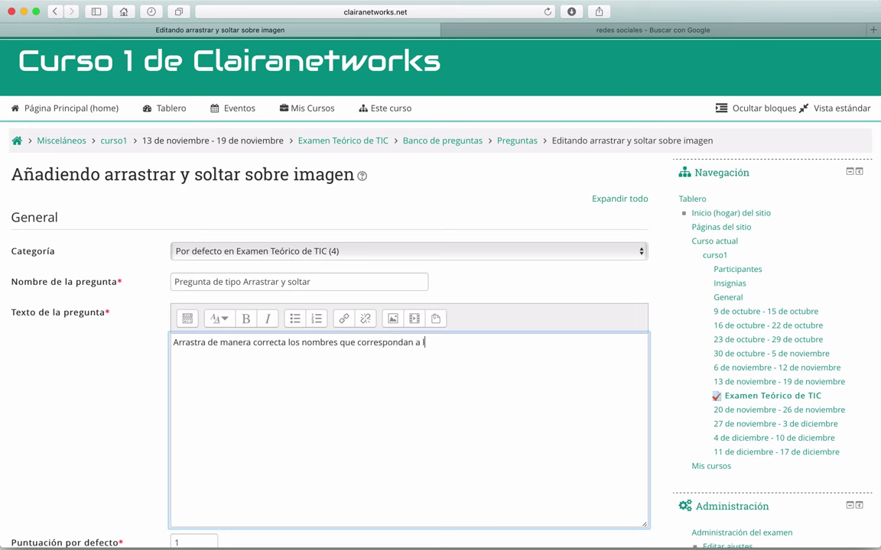
text(as redes sociales)
- Set the drag-and-drop question's default score to 50 and leave its general feedback empty
scroll(59, 397, down, 5)
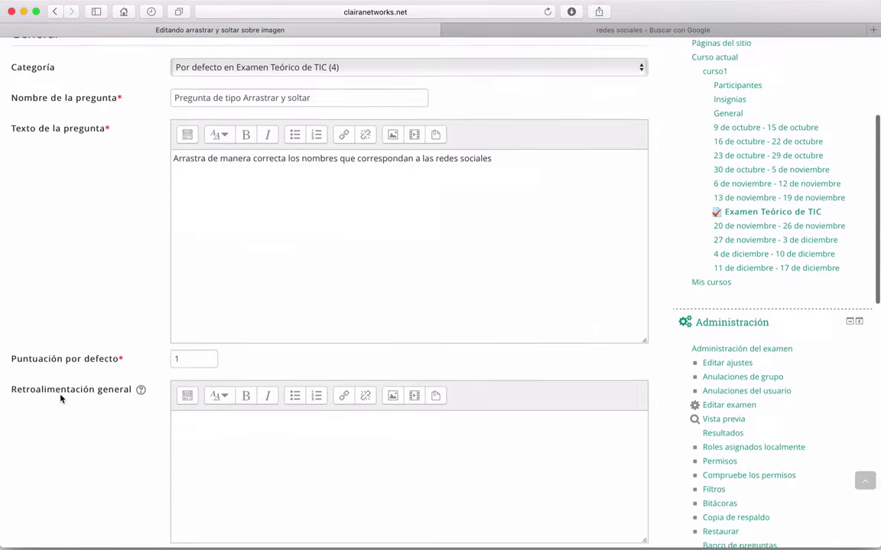
double_click(198, 328)
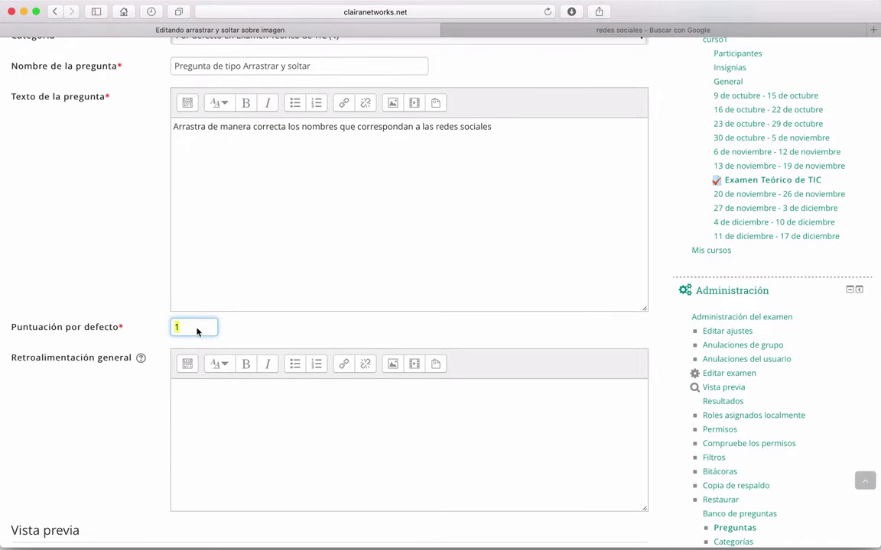
text(50)
click(244, 444)
scroll(244, 444, down, 5)
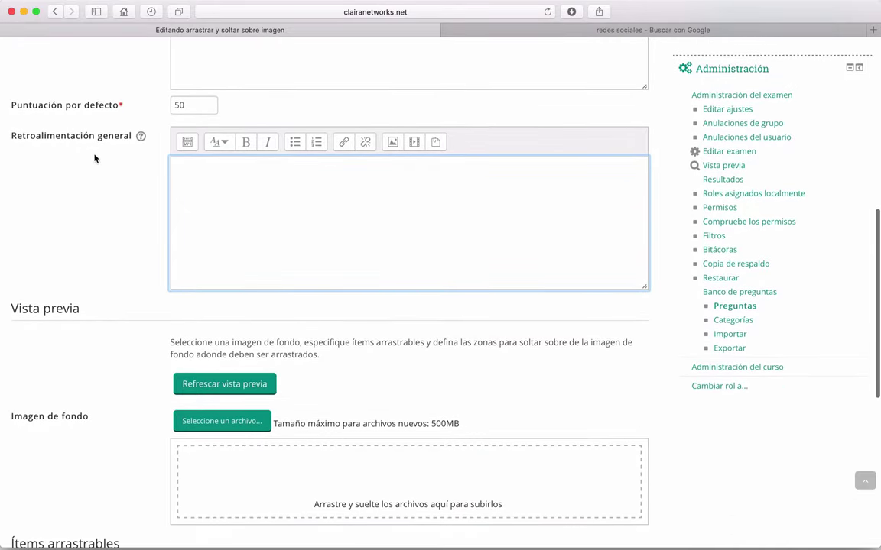
scroll(61, 290, down, 3)
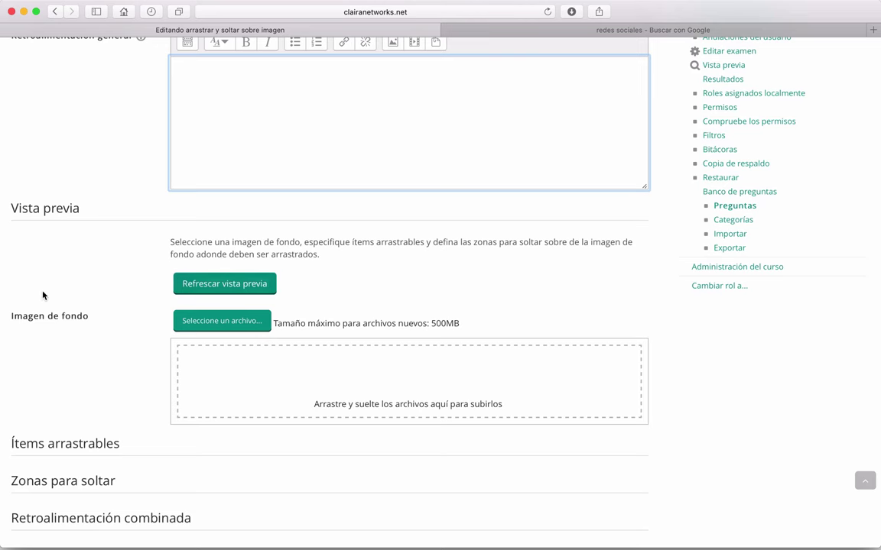
scroll(43, 295, down, 1)
scroll(43, 295, up, 1)
scroll(44, 295, down, 1)
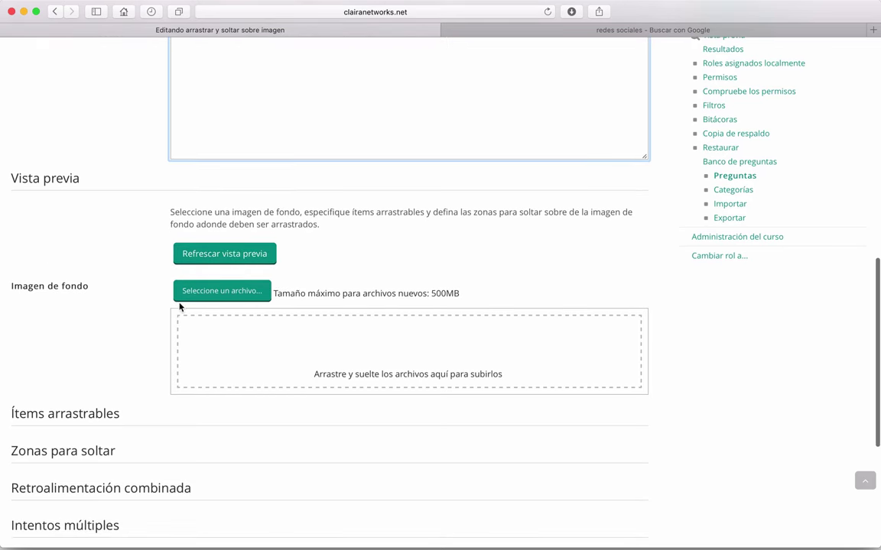
click(203, 292)
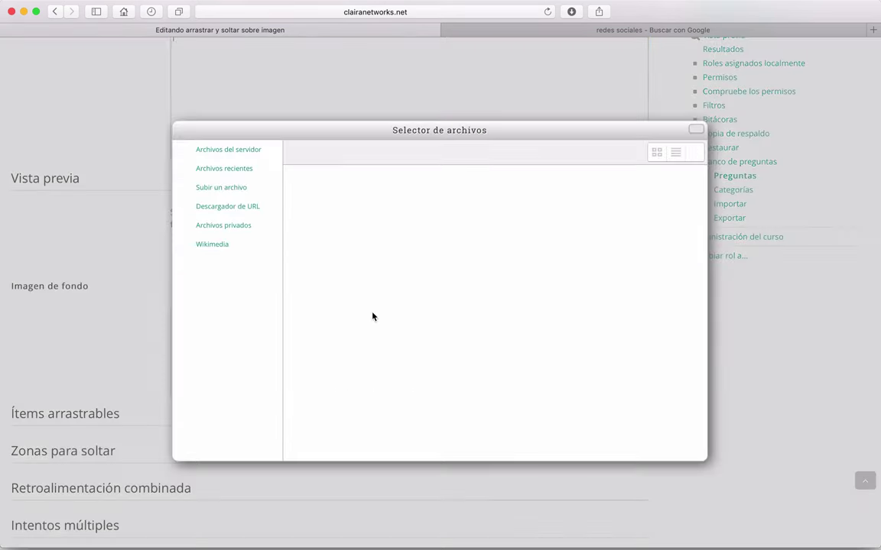
click(206, 187)
click(508, 215)
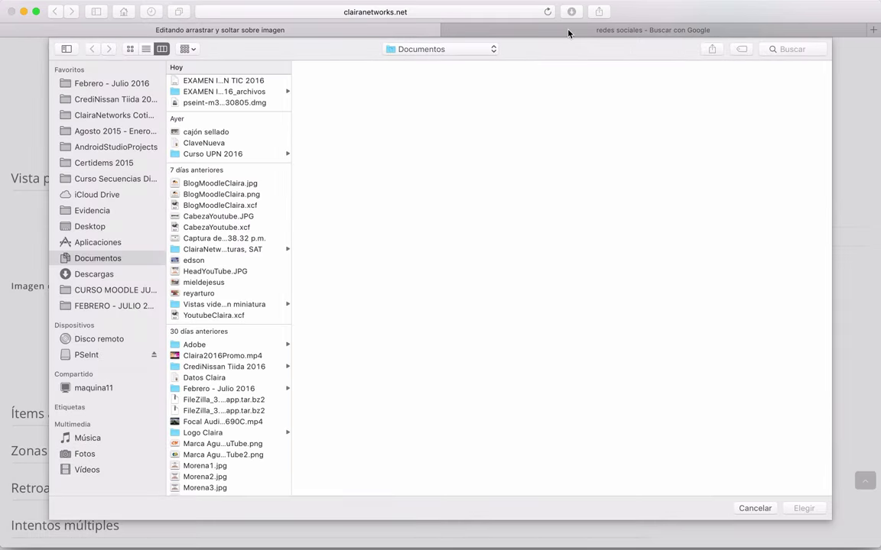
key(Escape)
key(Escape)
- Open the social network logos image from the "redes sociales" Google results at full size and save it to Descargas
click(568, 31)
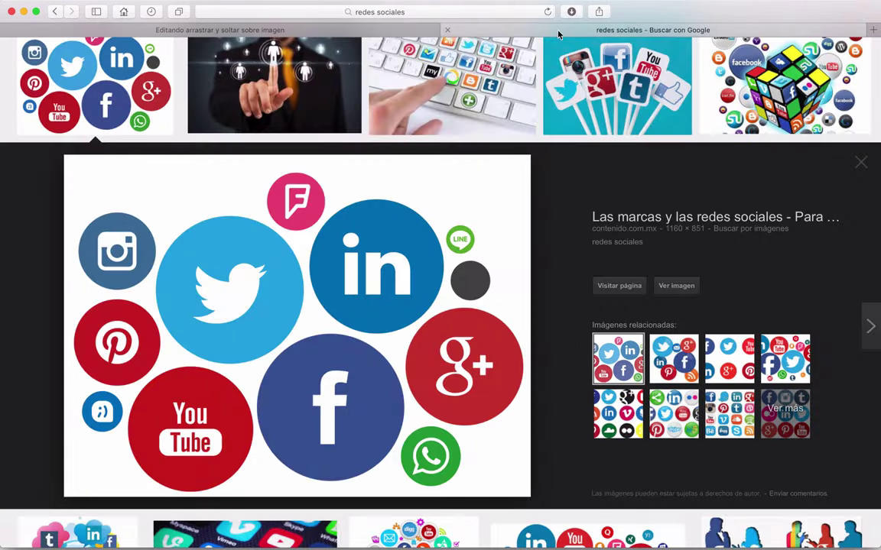
scroll(386, 402, down, 3)
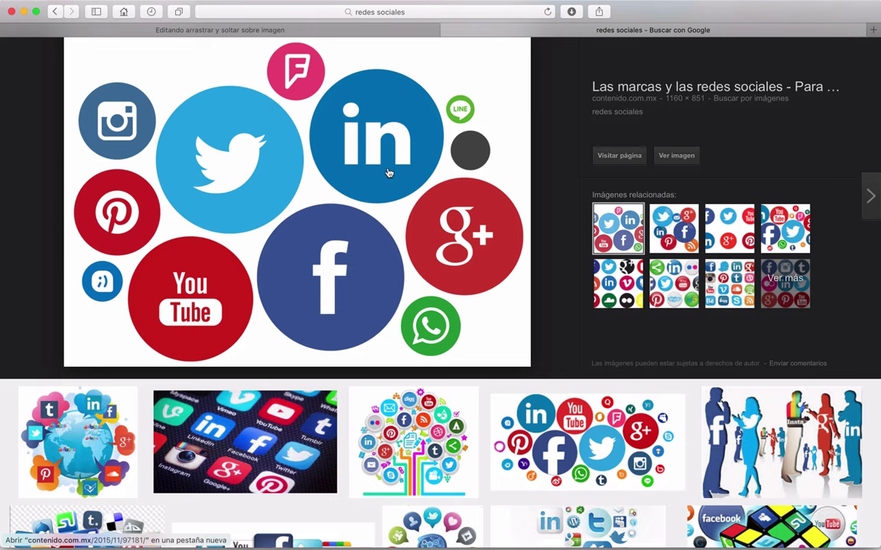
scroll(375, 165, down, 1)
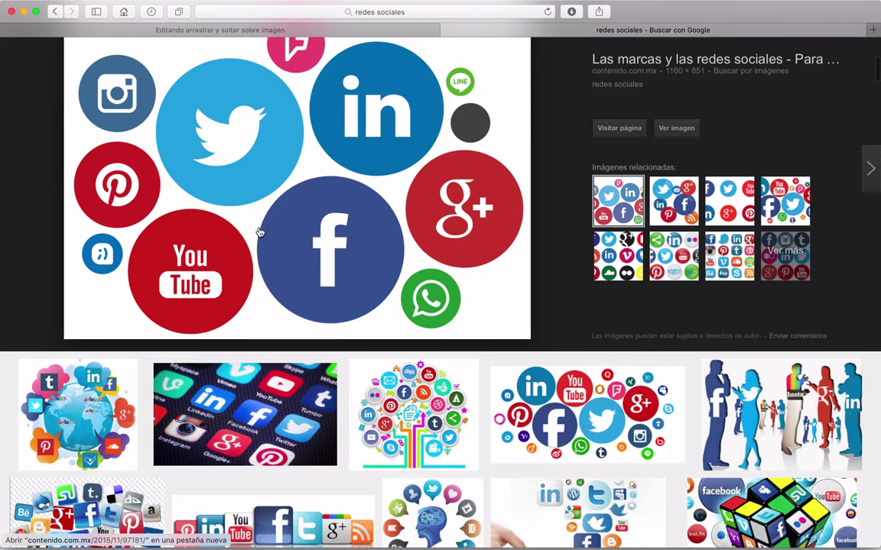
scroll(258, 231, down, 3)
scroll(321, 160, up, 2)
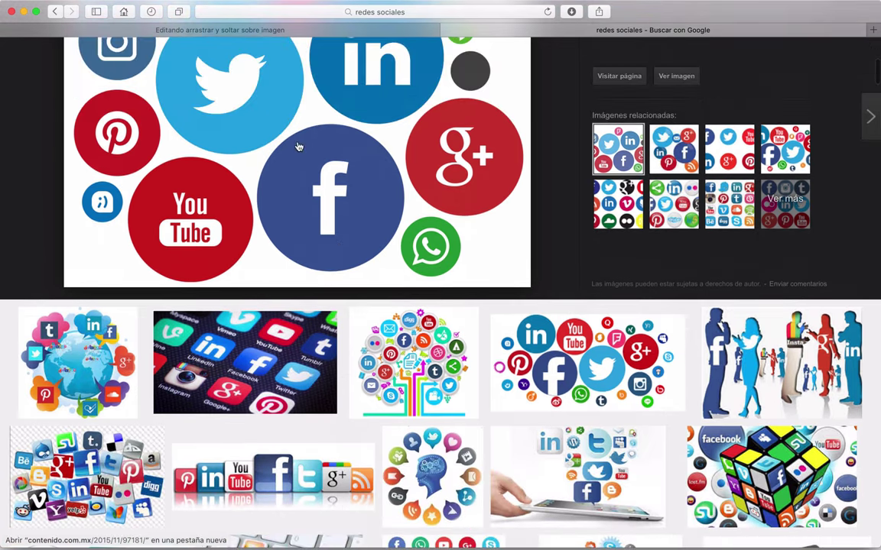
scroll(320, 134, up, 1)
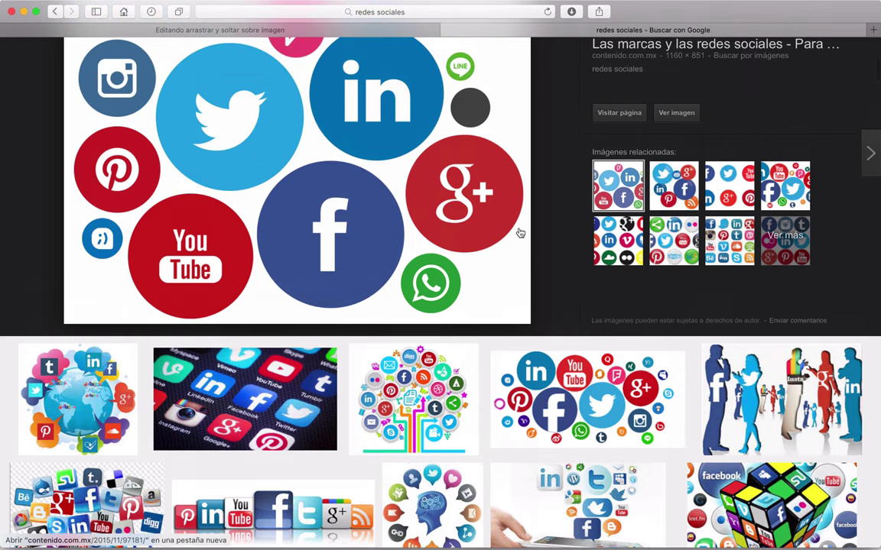
click(675, 112)
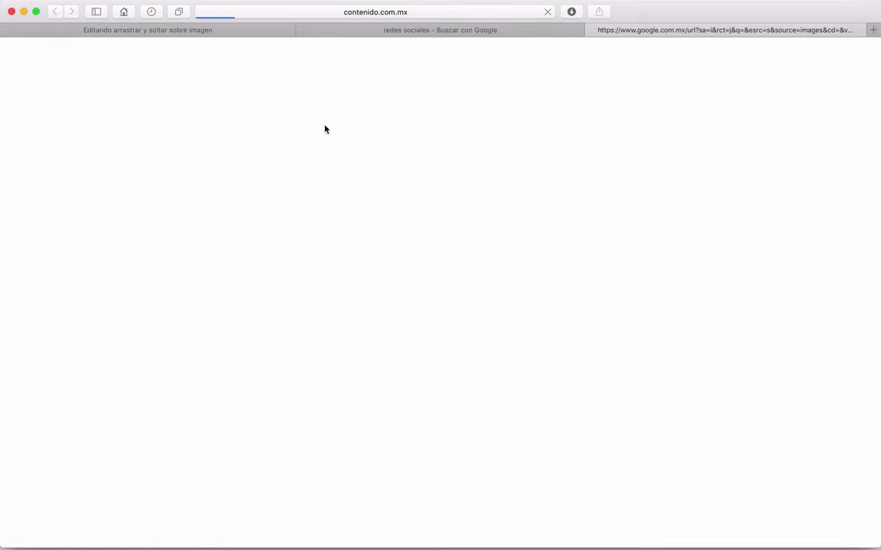
right_click(443, 187)
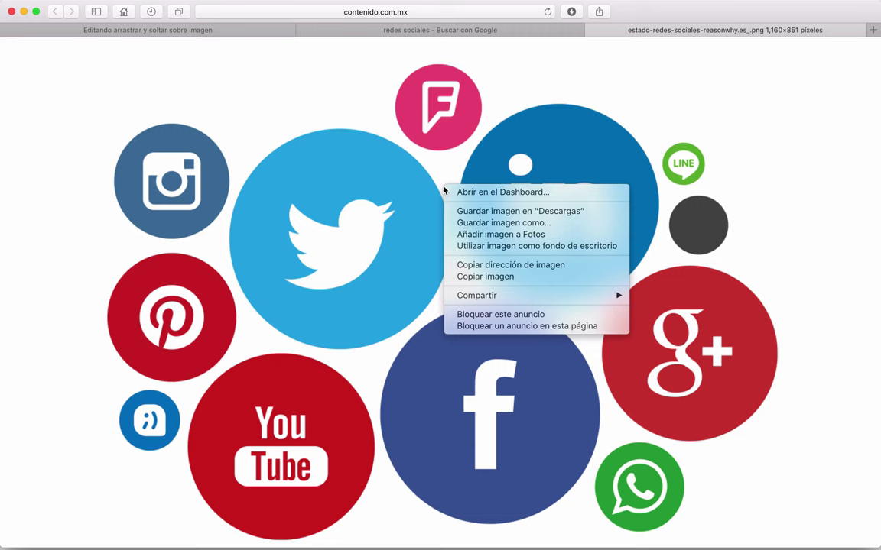
click(488, 211)
- Return to the Moodle question form and upload estado-redes-sociales-reasonwhy.es_.png from Descargas as the background image
click(428, 29)
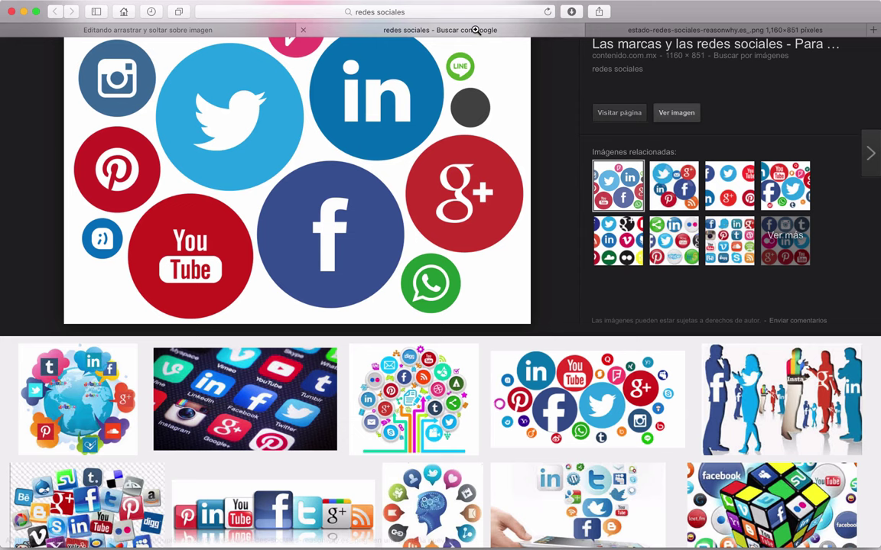
click(200, 29)
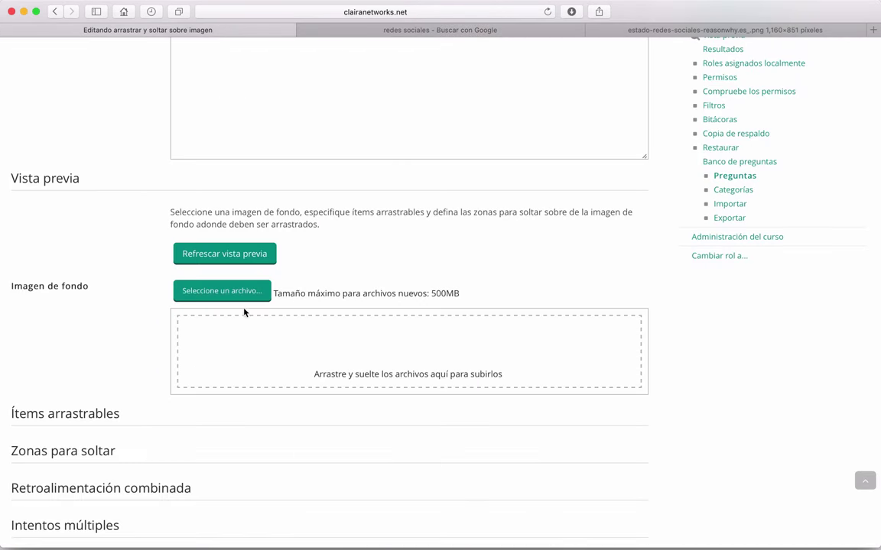
click(218, 292)
click(489, 212)
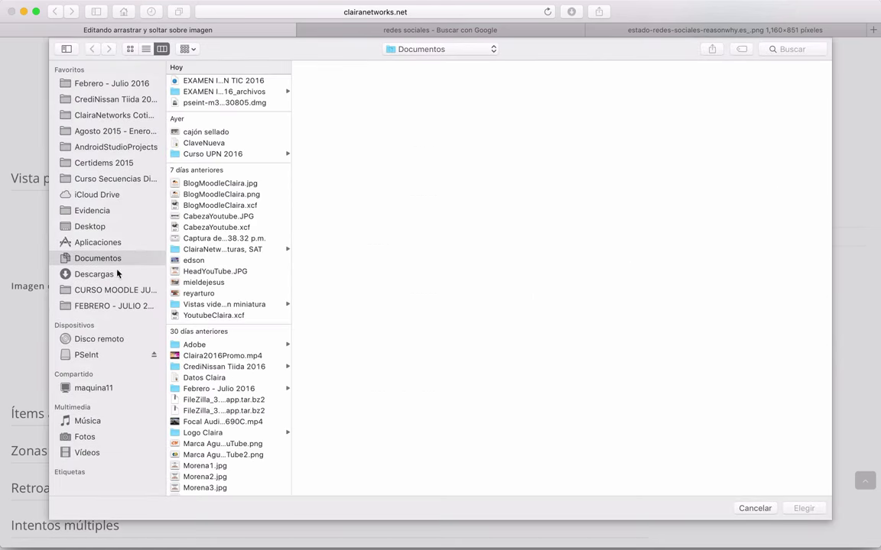
click(111, 274)
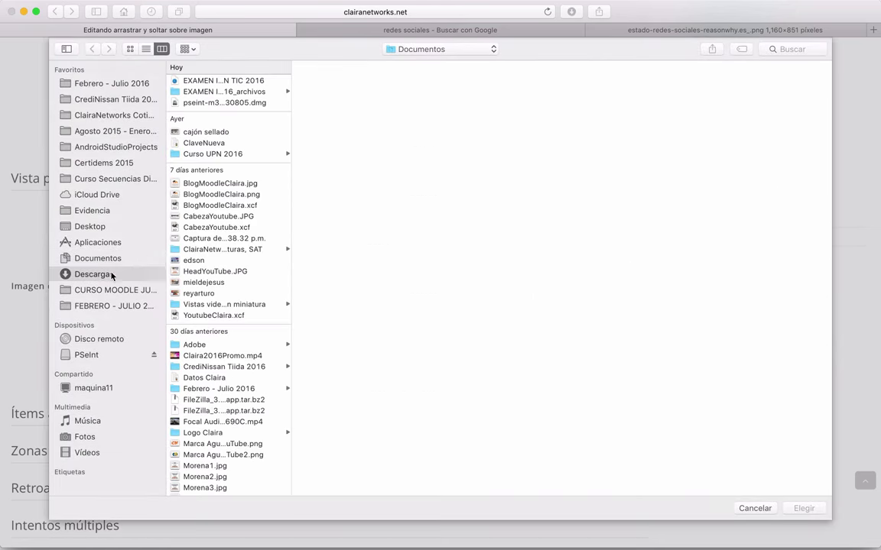
click(222, 92)
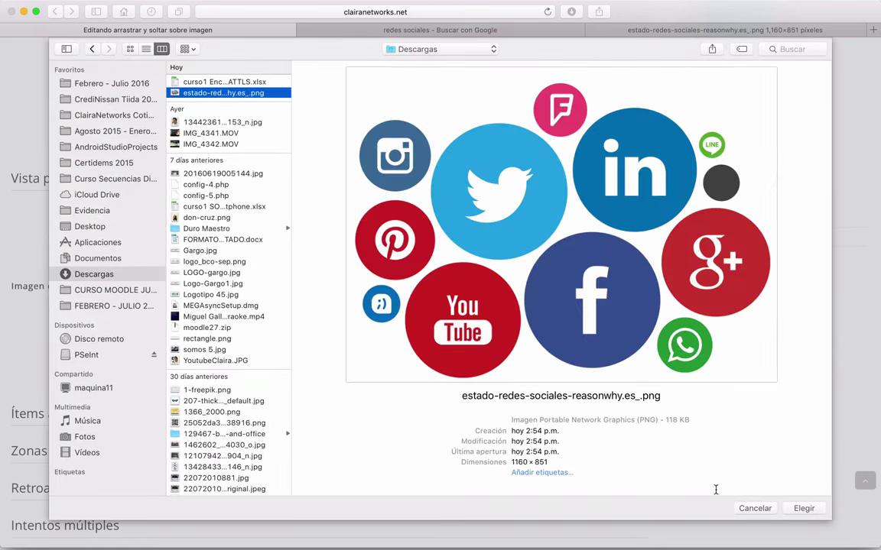
click(804, 509)
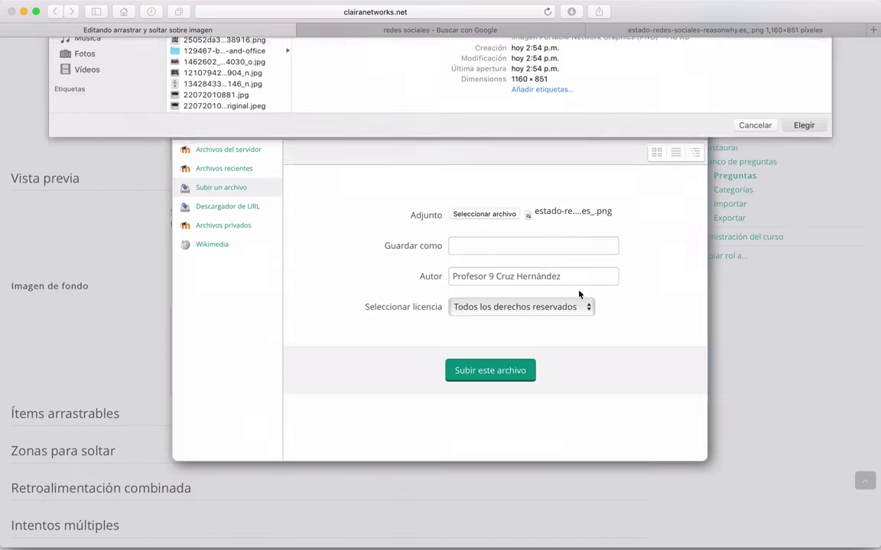
click(497, 372)
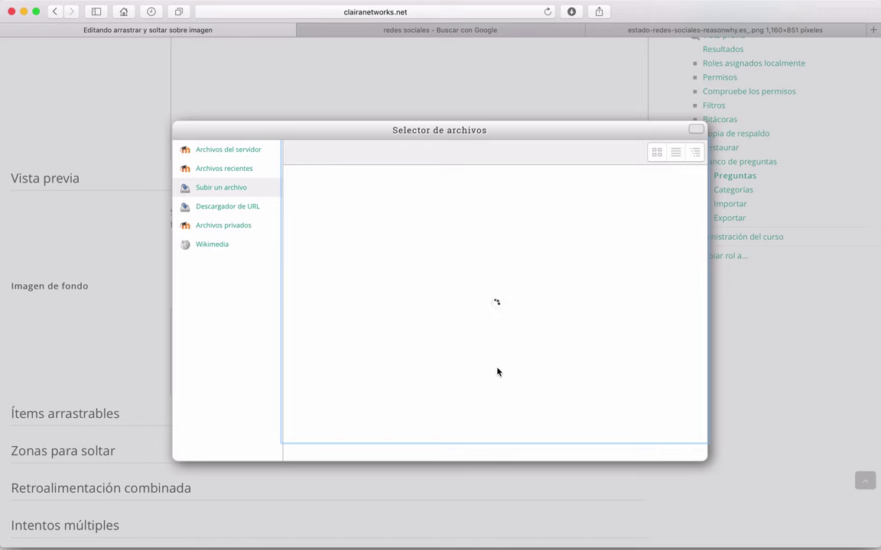
- Expand the draggable items section and look over the available item slots and their settings
scroll(87, 293, down, 5)
scroll(88, 293, down, 3)
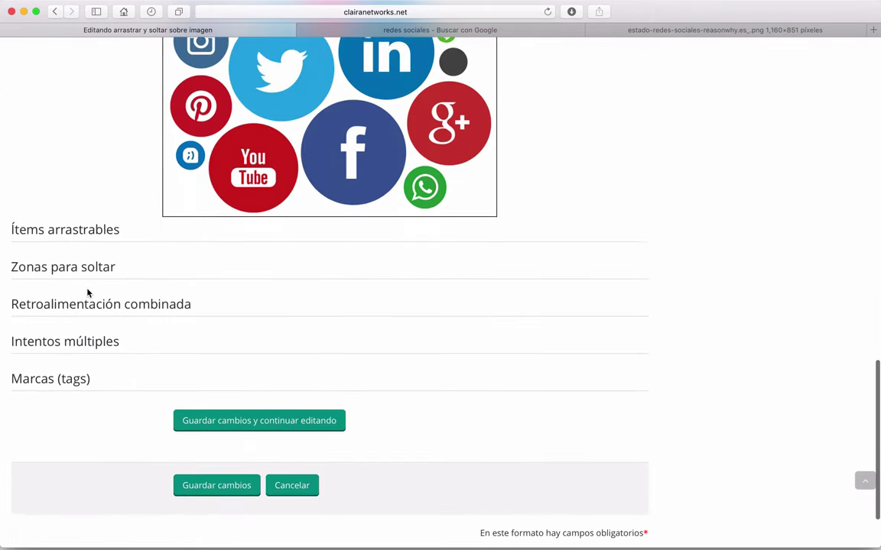
click(37, 236)
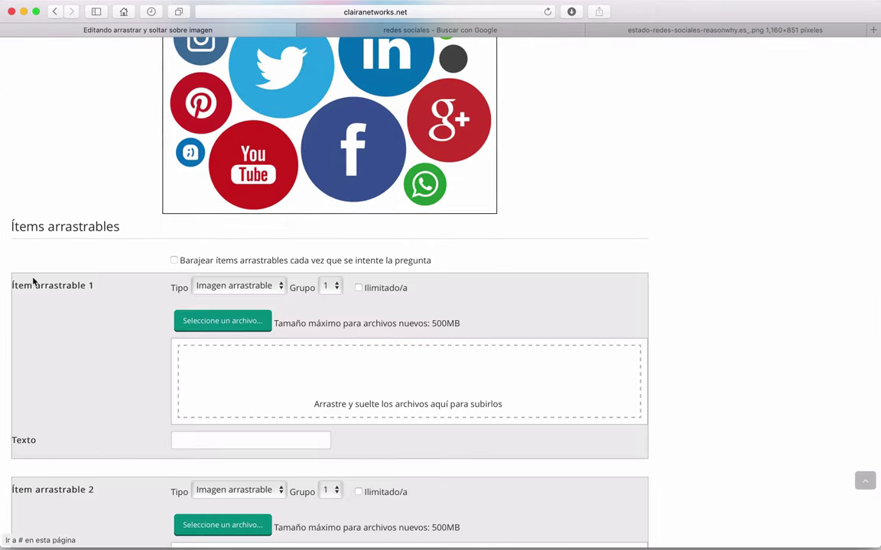
scroll(55, 352, down, 2)
scroll(54, 353, down, 10)
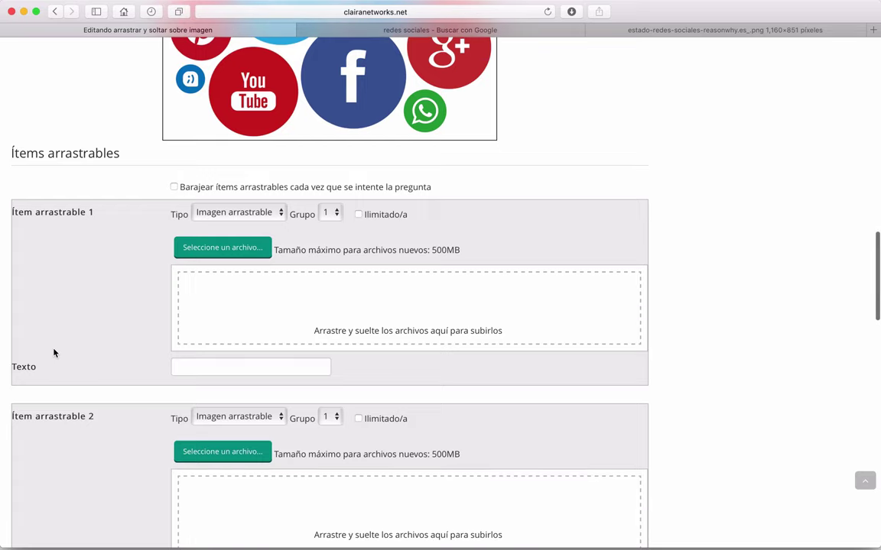
scroll(53, 353, down, 9)
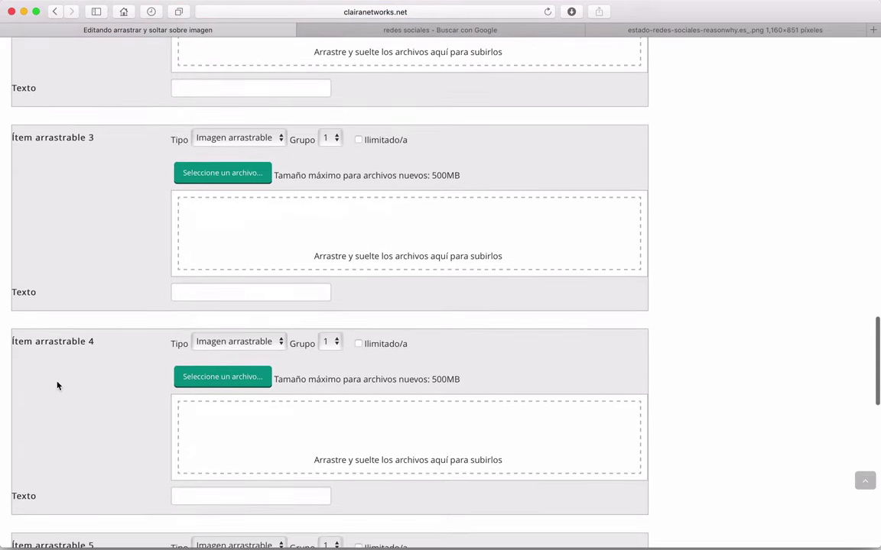
scroll(67, 415, down, 7)
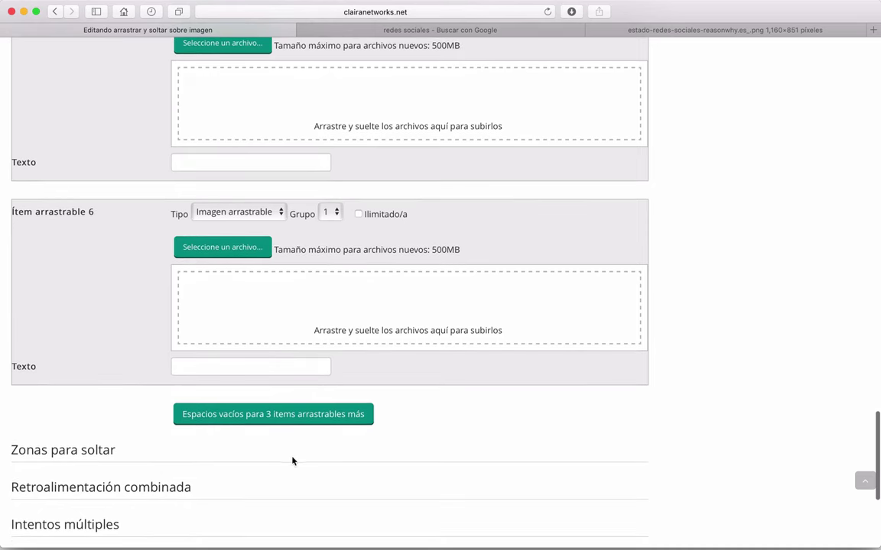
scroll(203, 388, up, 20)
scroll(203, 388, up, 3)
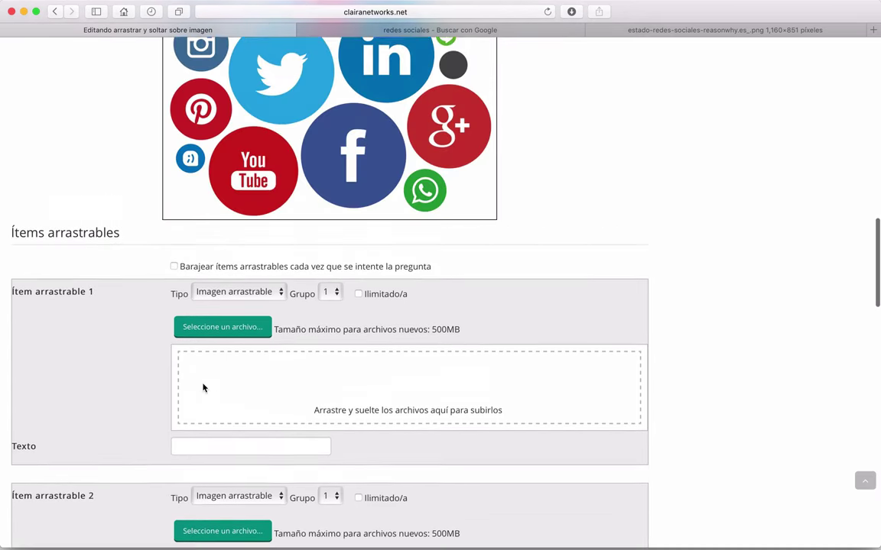
- Set draggable item 1 to type "Texto arrastrable" with the text "Pinterest", keeping it in group 1
scroll(103, 374, down, 2)
scroll(101, 375, down, 2)
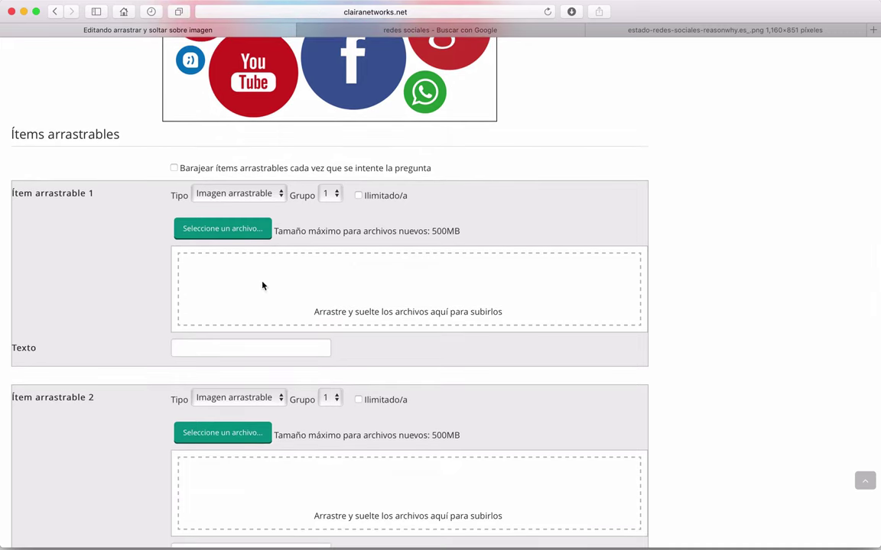
click(280, 197)
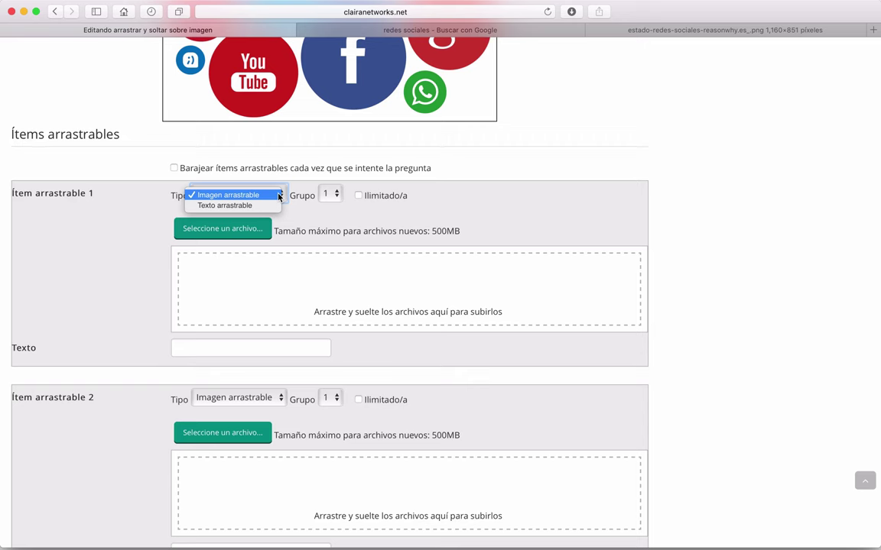
click(215, 205)
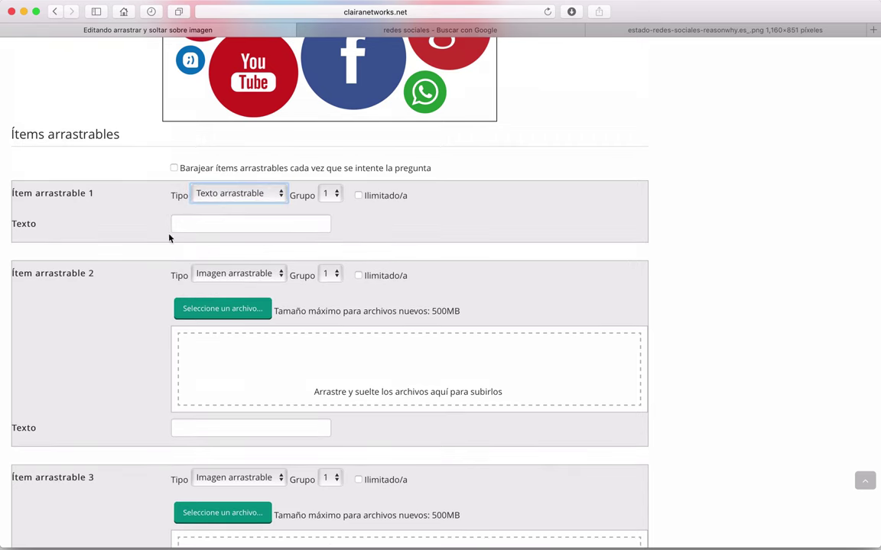
click(200, 222)
scroll(202, 222, up, 3)
scroll(202, 222, up, 3)
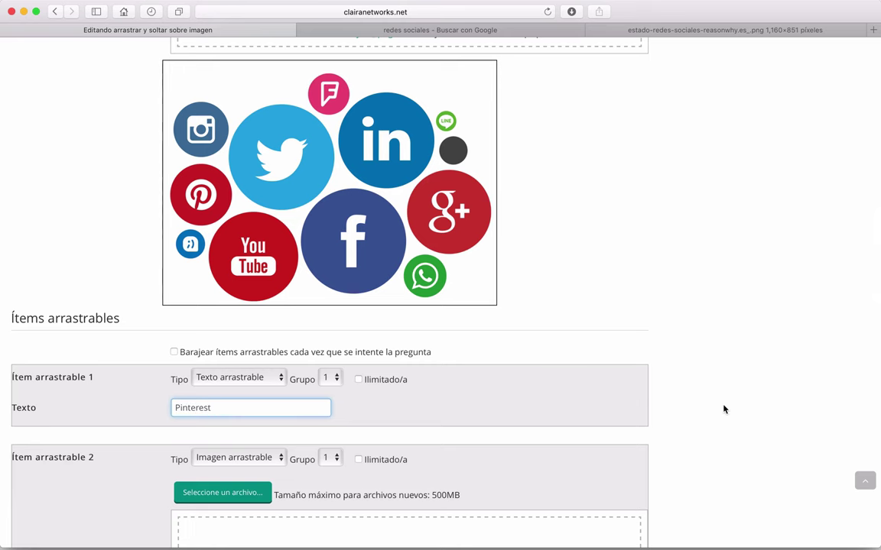
scroll(726, 409, down, 4)
click(337, 310)
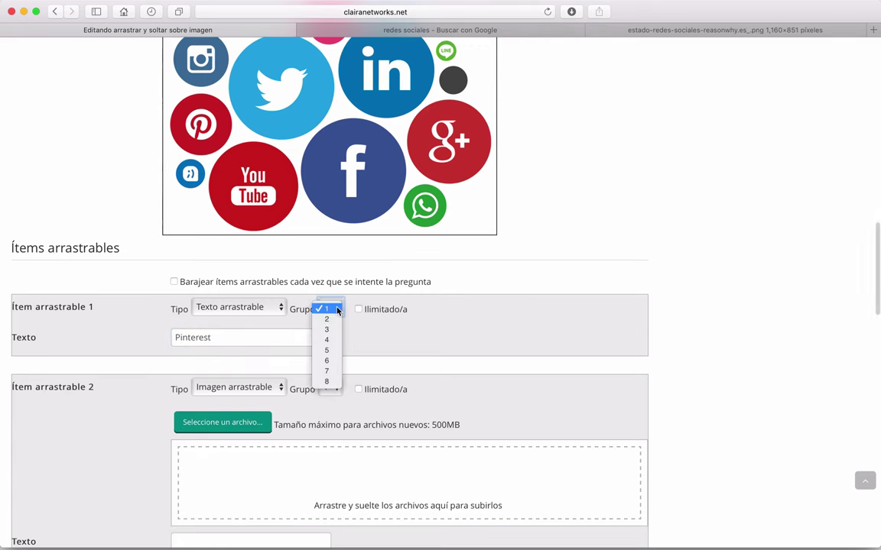
click(327, 312)
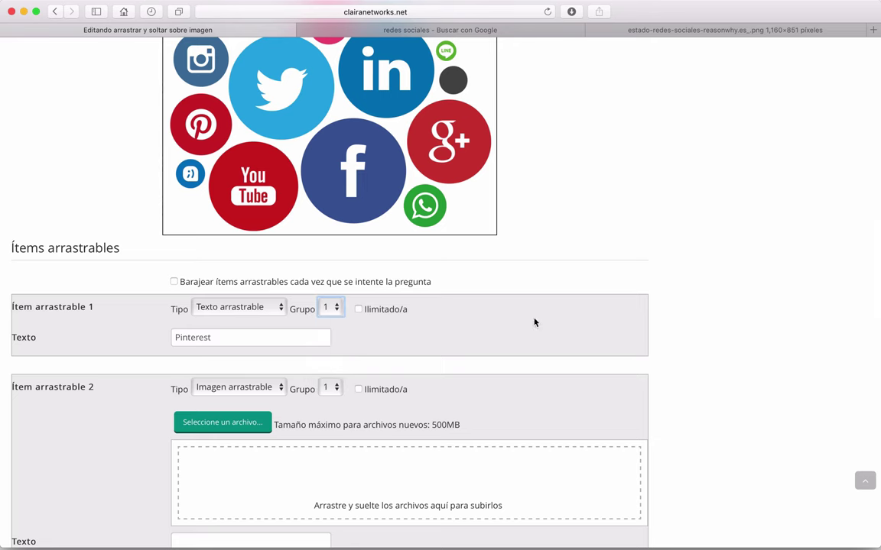
- Set the type of draggable item 2 to "Texto arrastrable"
scroll(733, 360, down, 8)
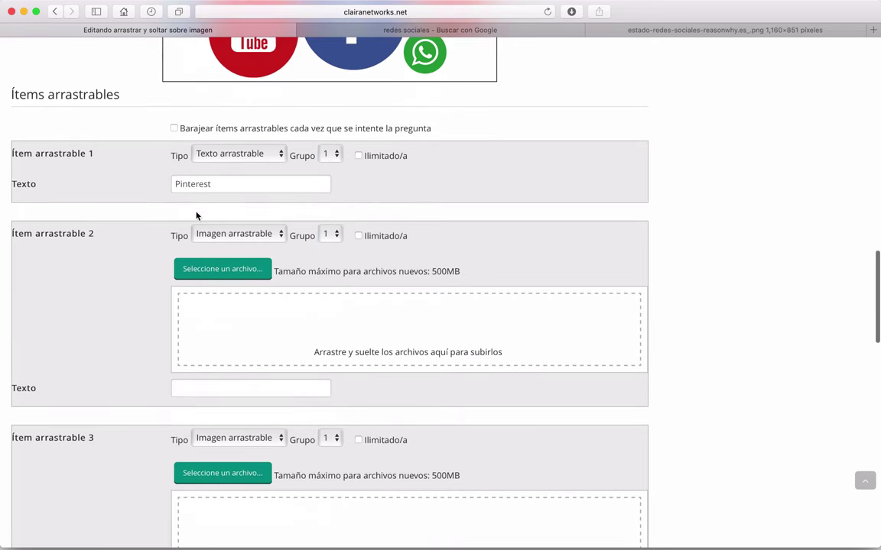
scroll(94, 239, down, 2)
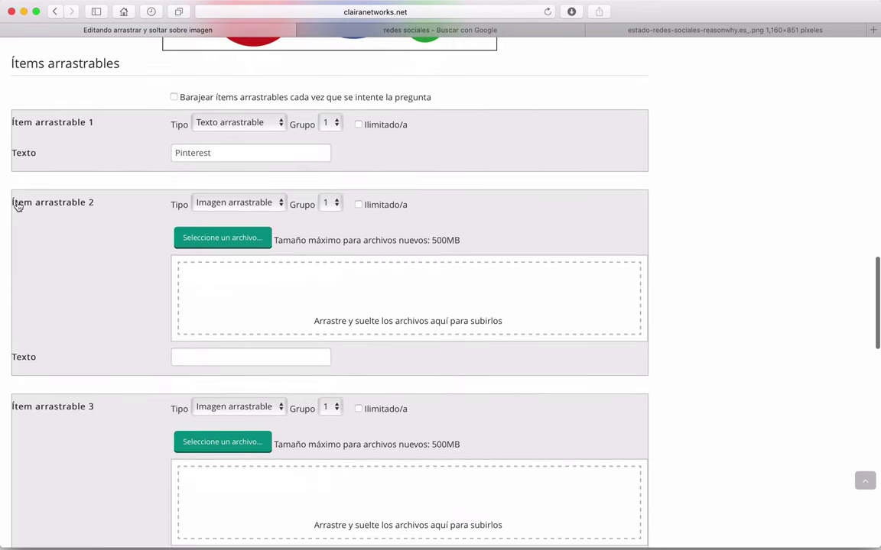
click(237, 203)
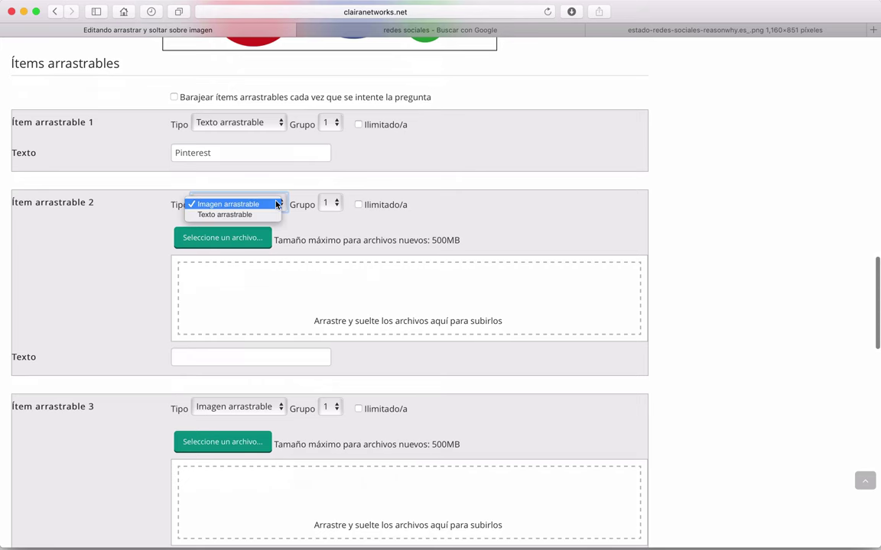
click(243, 215)
- Check the full-size logos image in its own tab and enter "Twitter" as the text of draggable item 2
scroll(196, 245, down, 10)
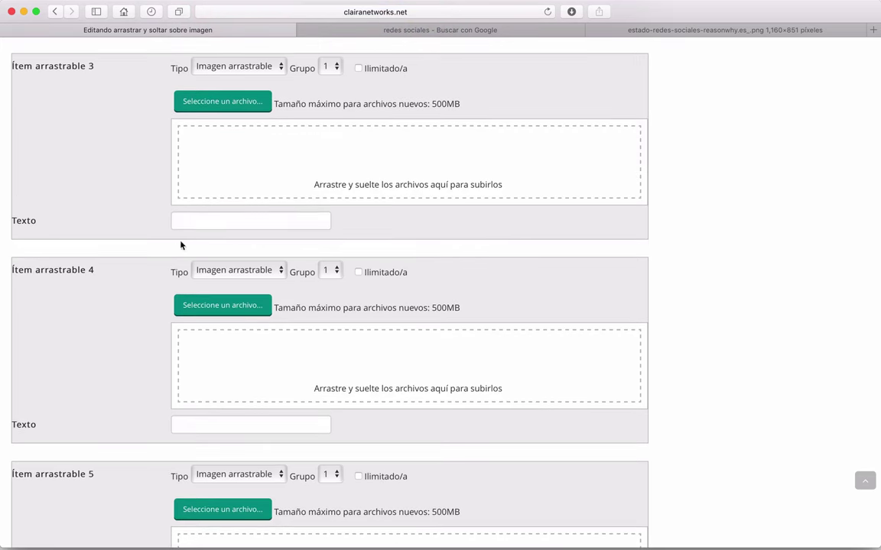
click(208, 220)
scroll(208, 220, up, 15)
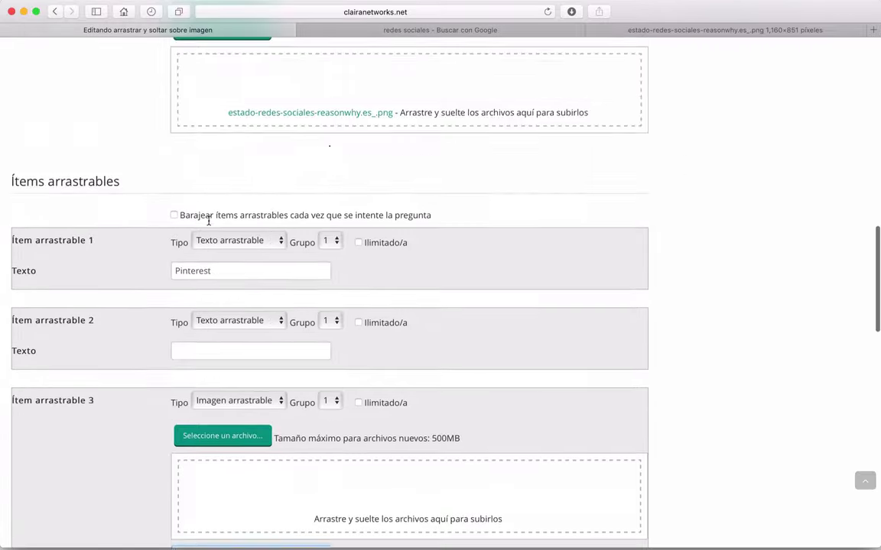
scroll(208, 221, up, 9)
scroll(208, 220, down, 11)
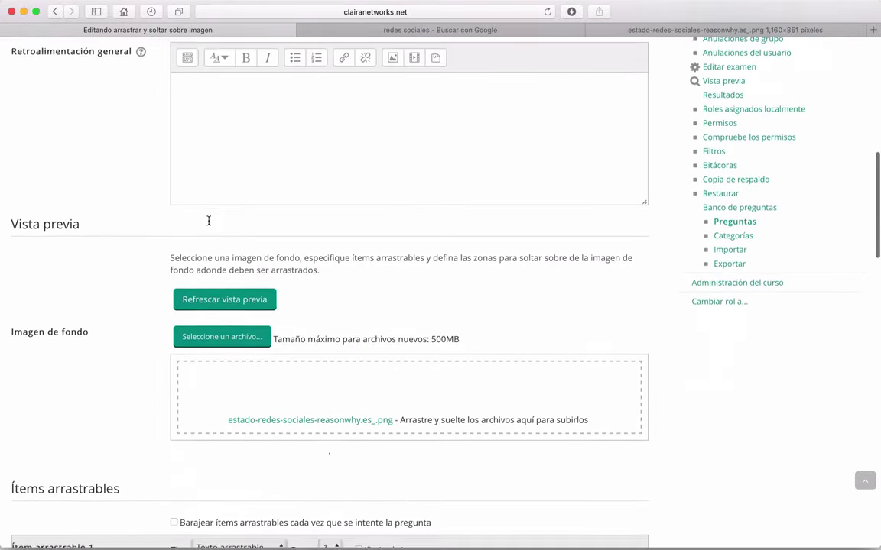
scroll(208, 220, down, 3)
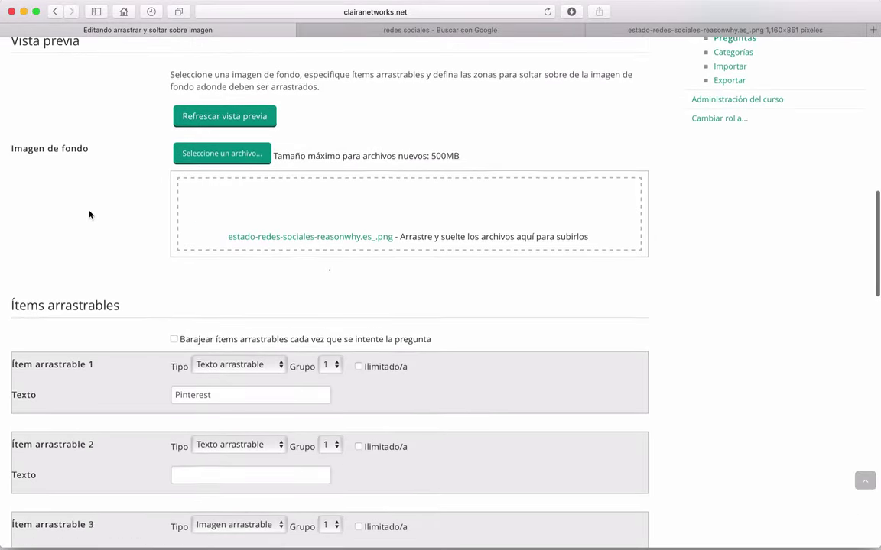
scroll(89, 215, up, 1)
click(616, 26)
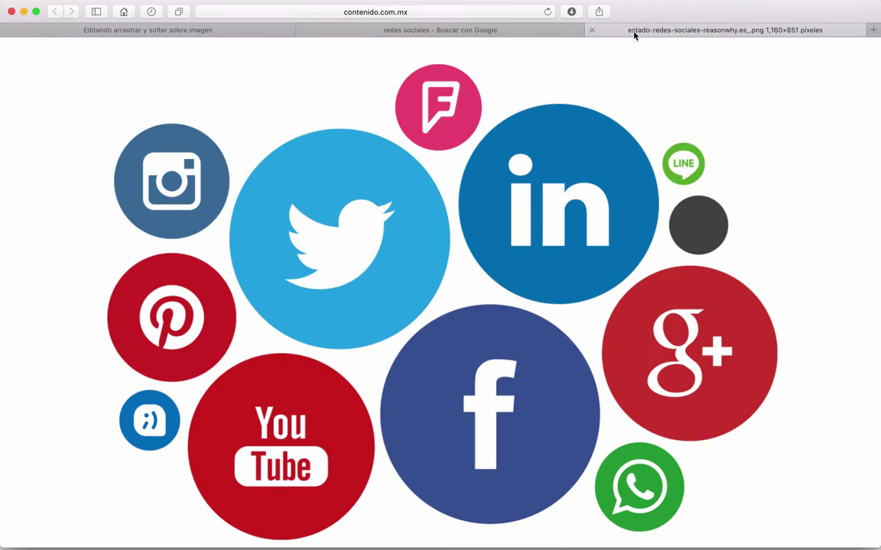
click(221, 30)
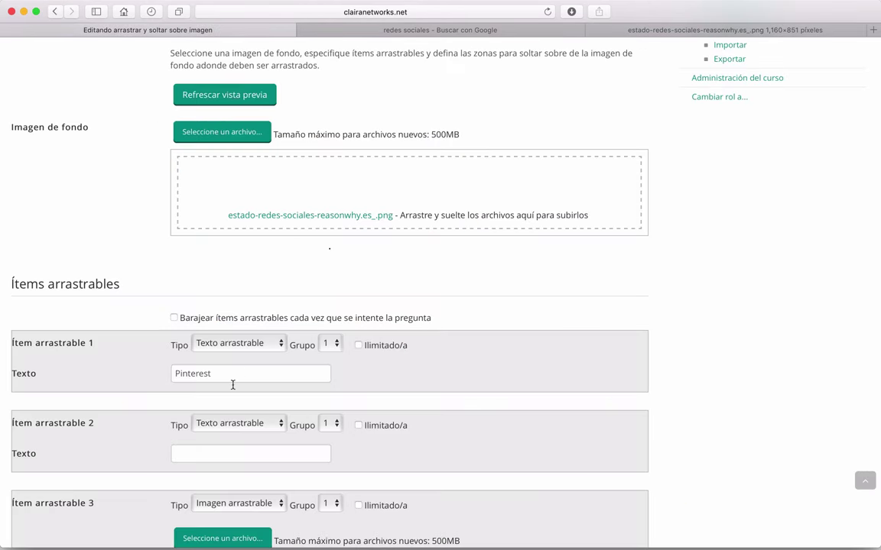
scroll(201, 447, down, 1)
scroll(202, 447, down, 3)
click(189, 378)
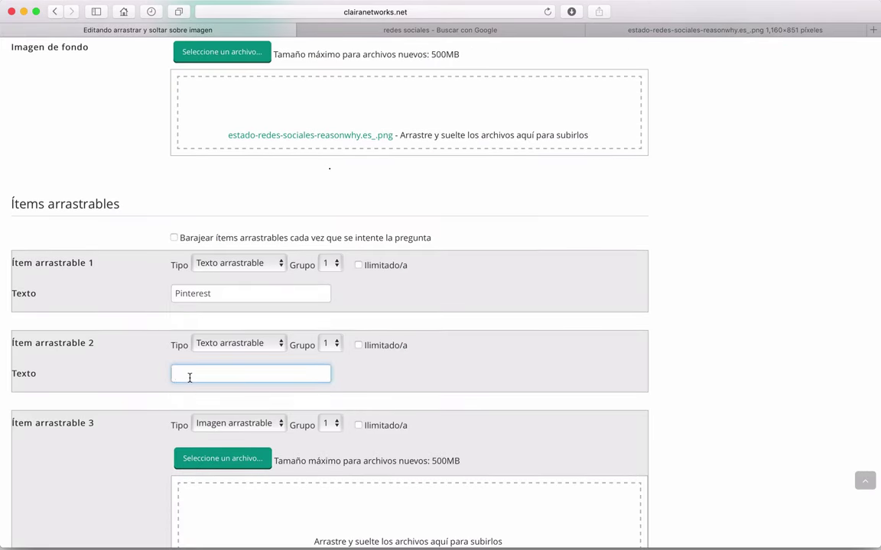
- Set draggable item 3 to type "Texto arrastrable" with the text "Facebook", consulting the logos image for the network name
scroll(328, 291, down, 8)
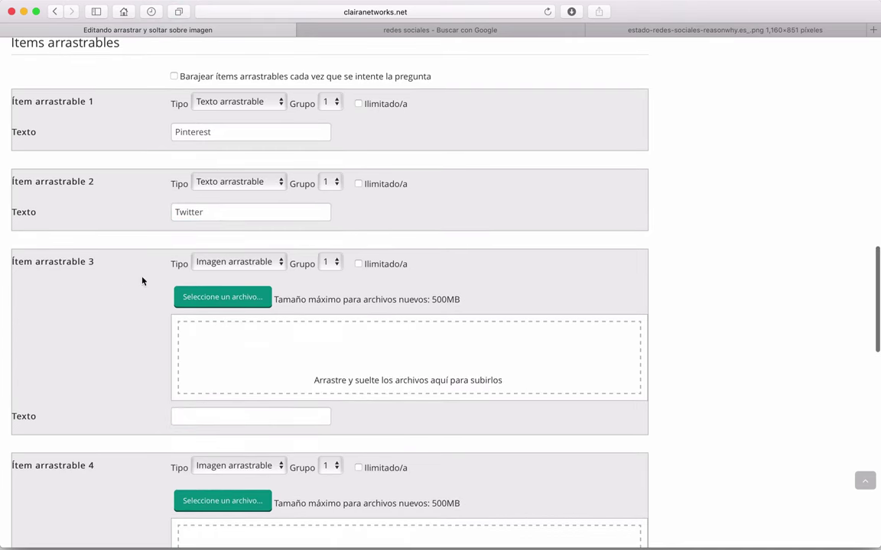
click(222, 262)
click(224, 274)
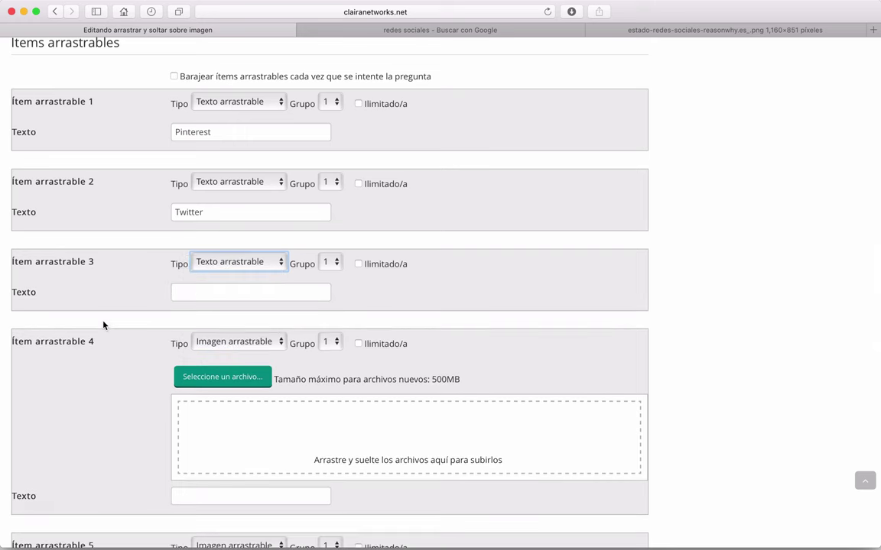
click(197, 291)
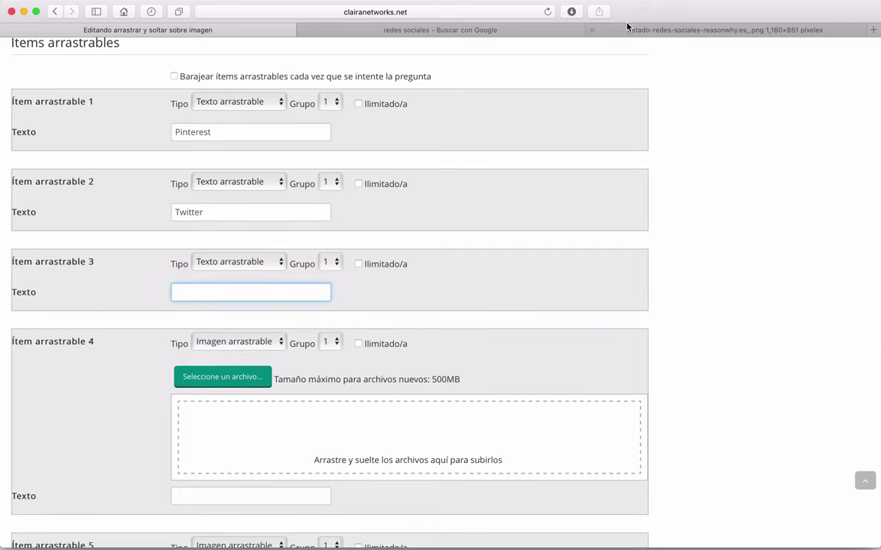
click(627, 29)
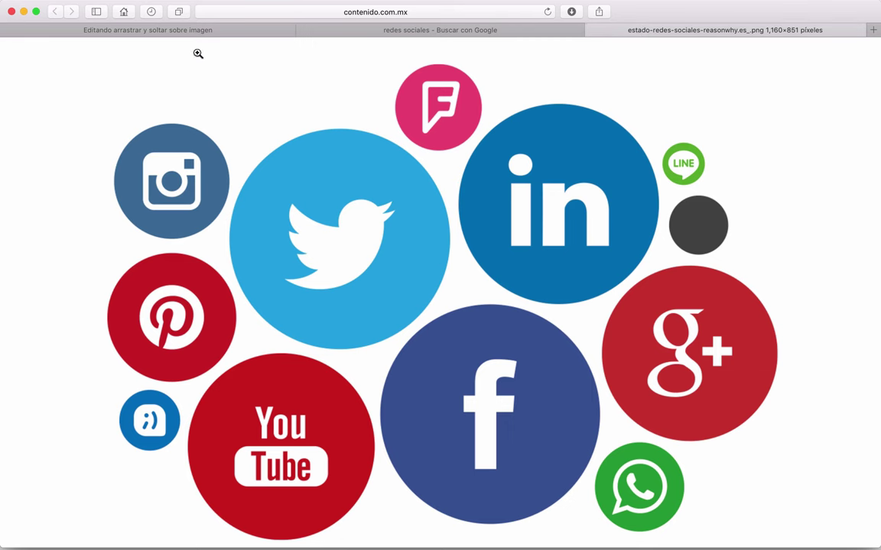
click(186, 31)
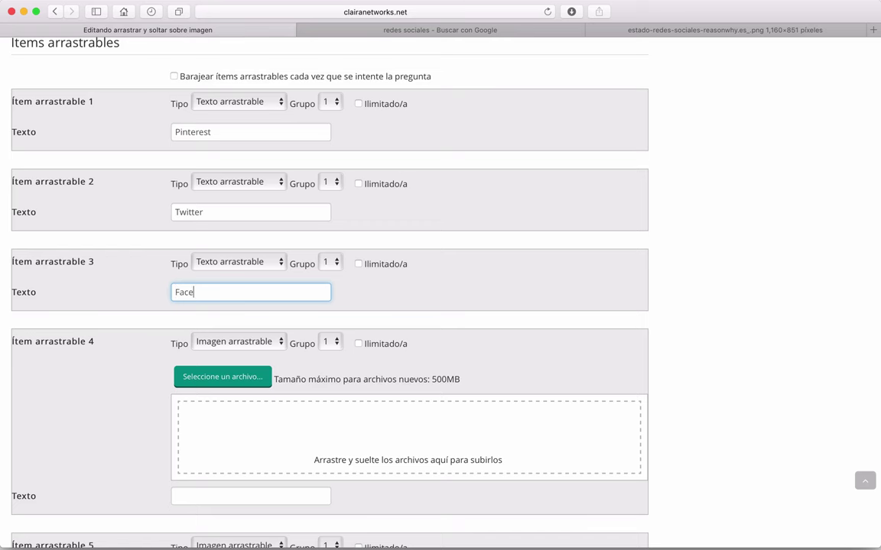
- Set draggable item 4 to type "Texto arrastrable" with the text "YouTube", consulting the logos image
scroll(216, 305, down, 5)
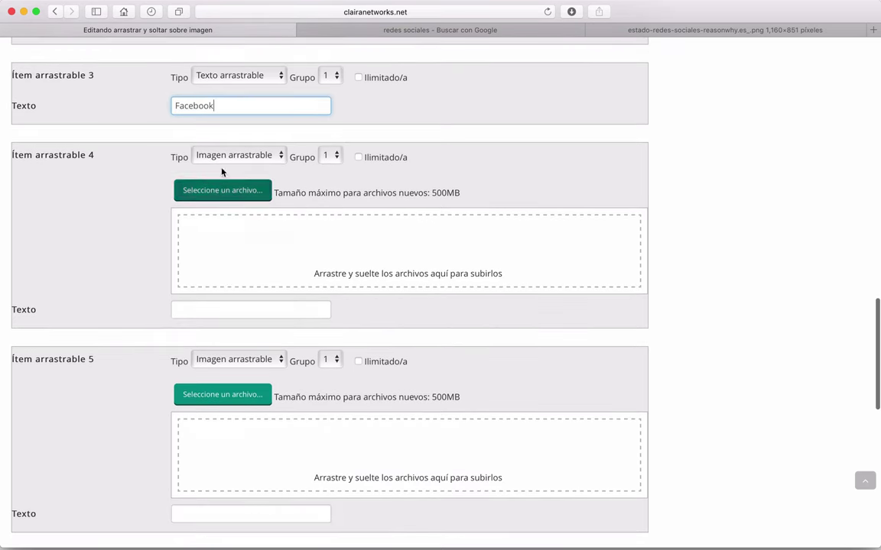
click(226, 155)
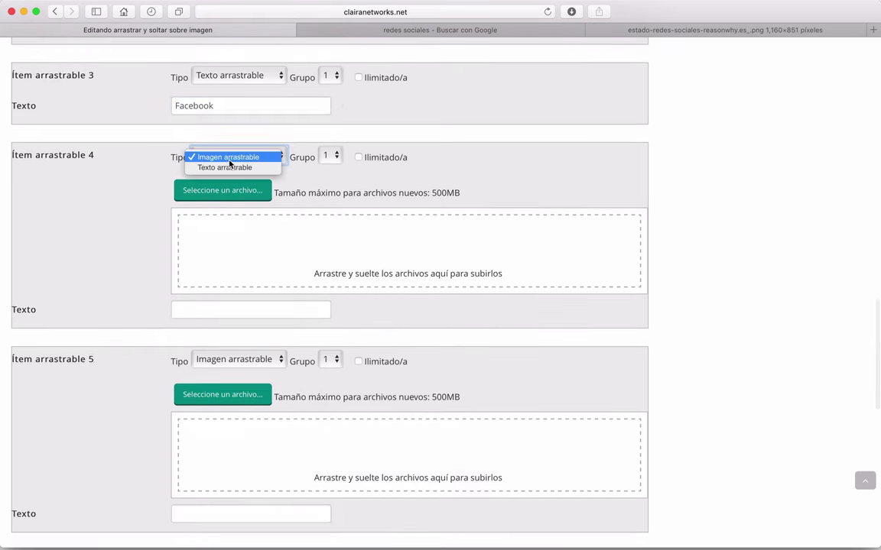
click(222, 168)
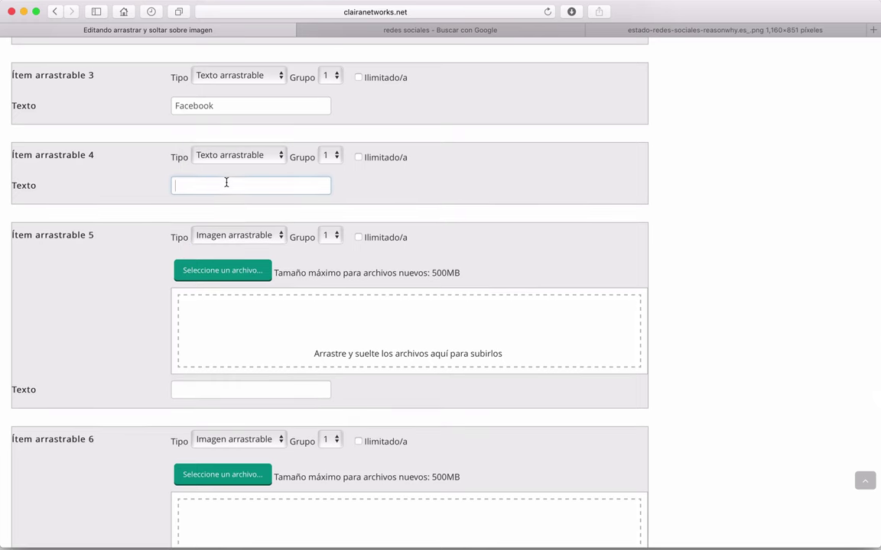
click(227, 183)
click(697, 29)
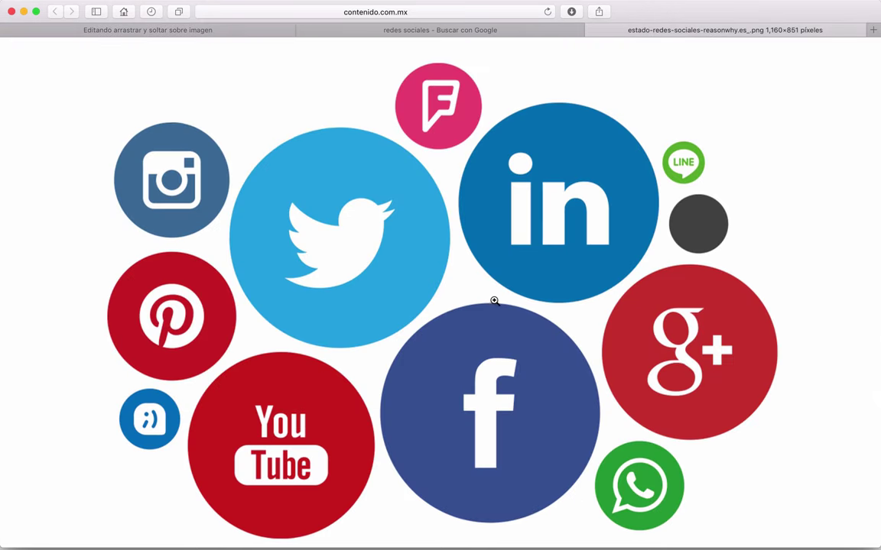
click(180, 29)
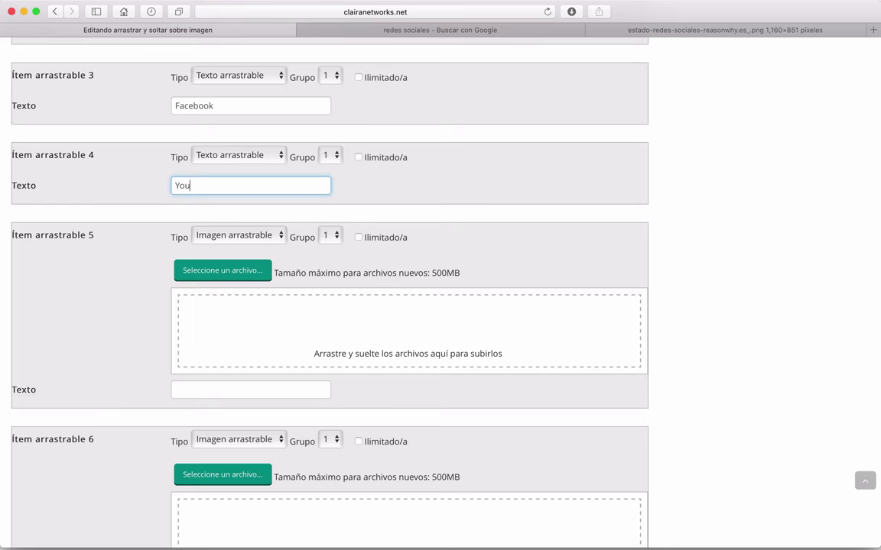
- Set draggable item 5 to type "Texto arrastrable" with the text "WhatsApp", consulting the logos image
scroll(175, 348, down, 3)
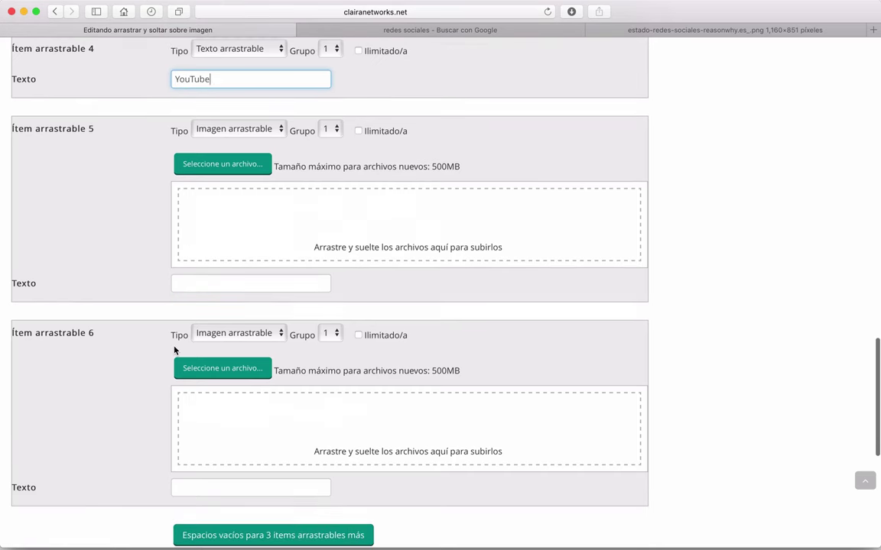
click(271, 128)
click(216, 140)
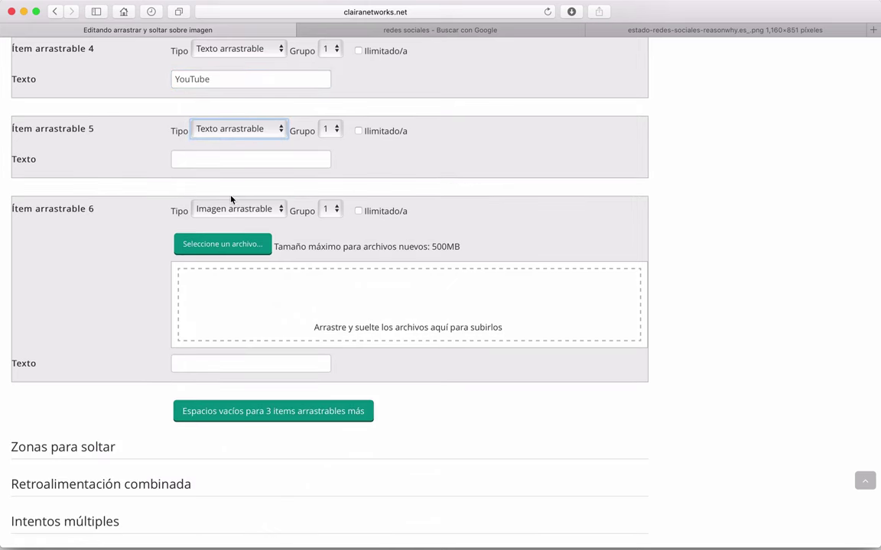
click(206, 161)
click(635, 31)
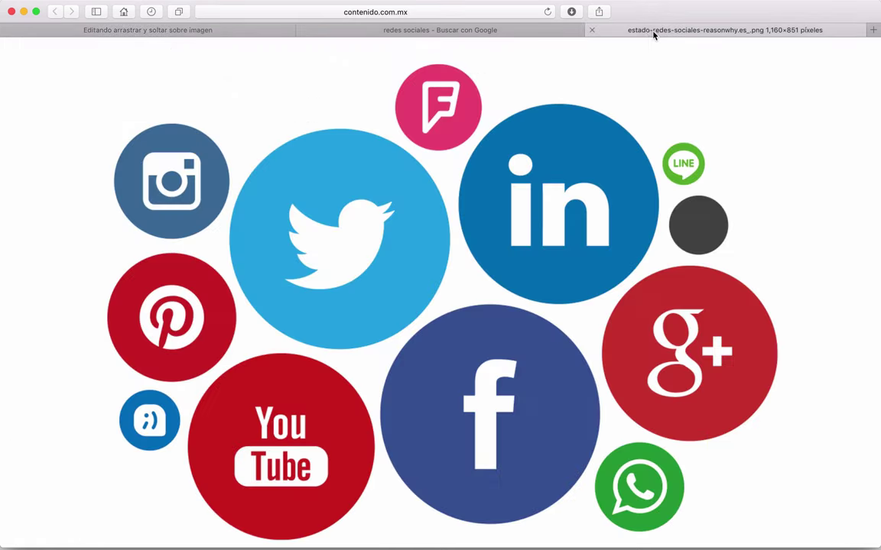
click(182, 31)
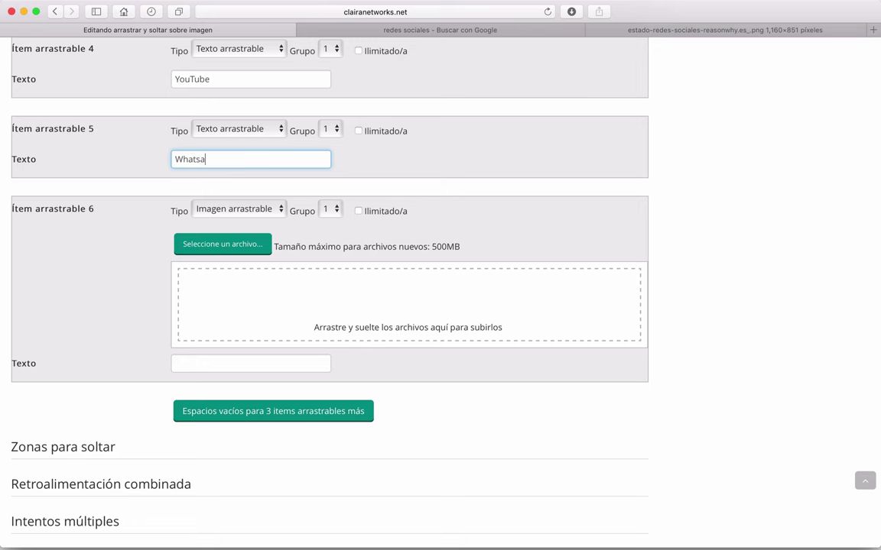
text(pp)
click(67, 262)
- Set draggable item 6 to type "Texto arrastrable" with the text "Line"
scroll(67, 261, down, 1)
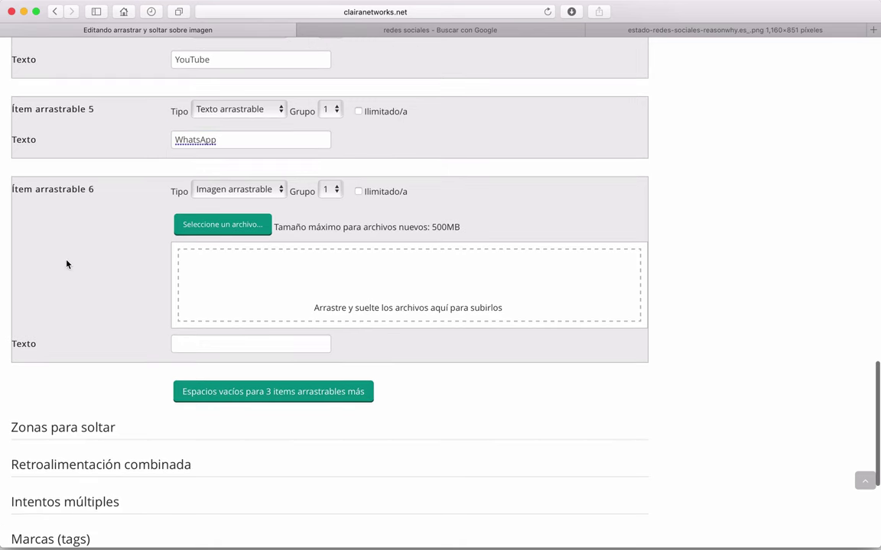
scroll(83, 301, down, 2)
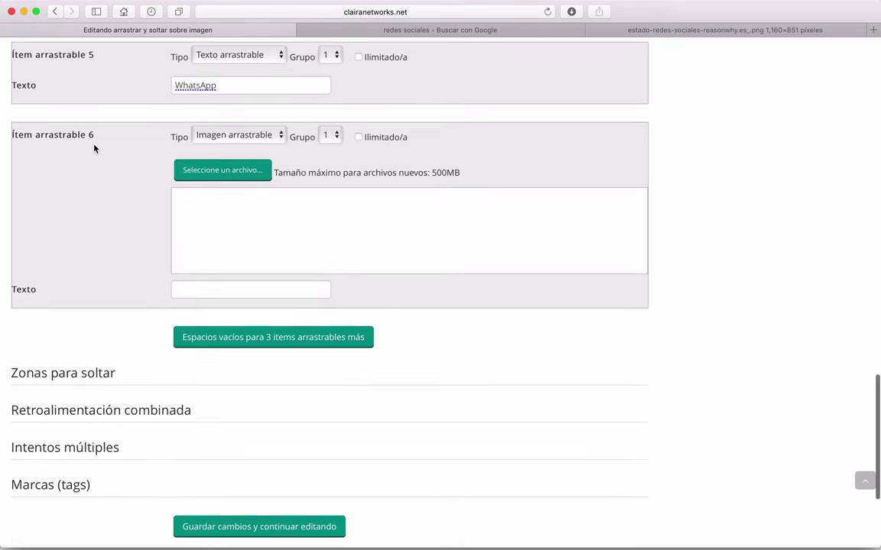
click(281, 137)
click(248, 146)
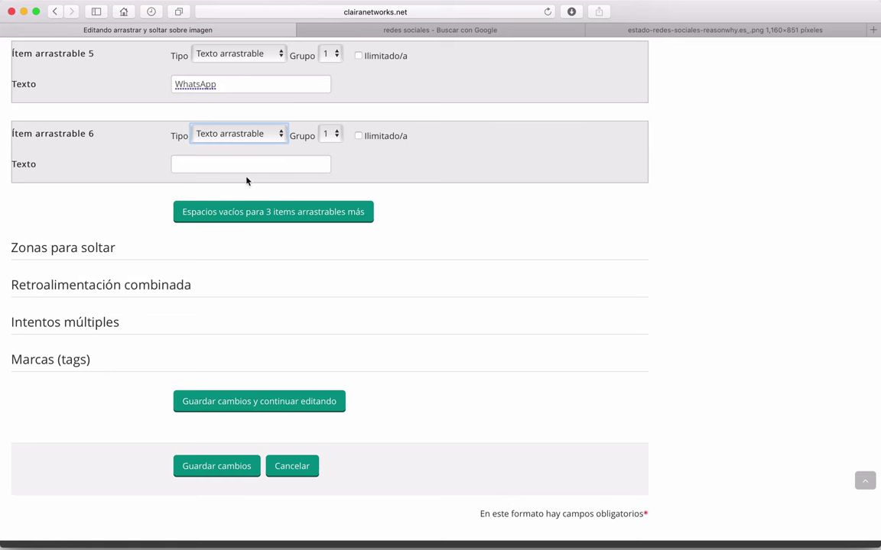
click(195, 167)
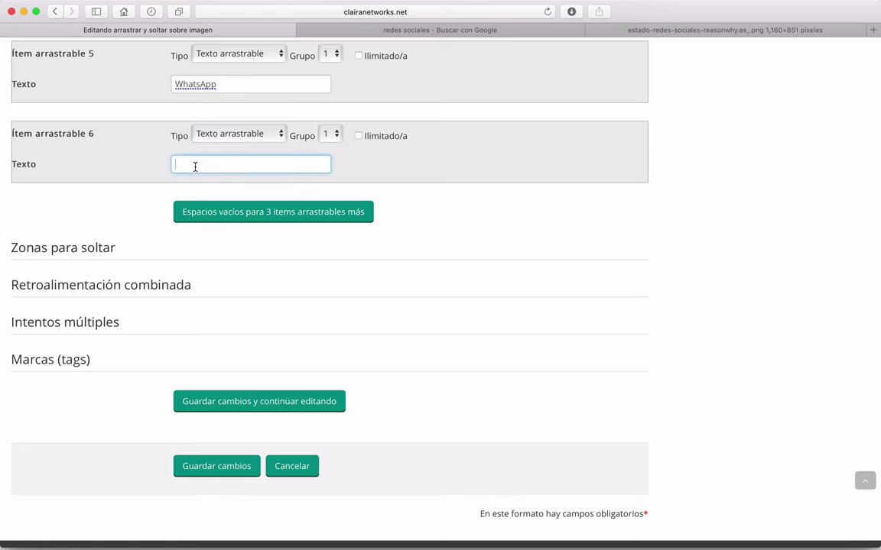
text(Line)
click(516, 220)
- Expand the drop zones section and compare the zones' coordinates and assigned items with the label positions in the image preview
scroll(516, 221, down, 1)
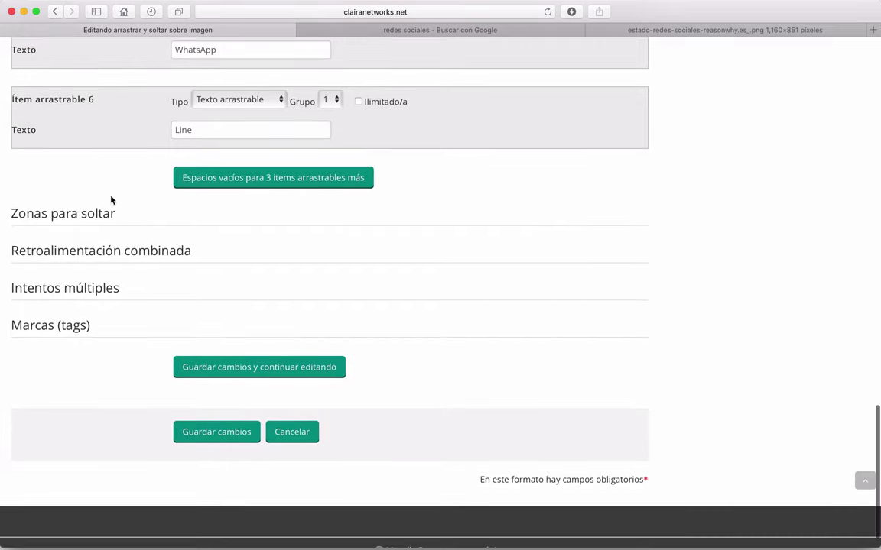
click(39, 213)
scroll(39, 217, down, 1)
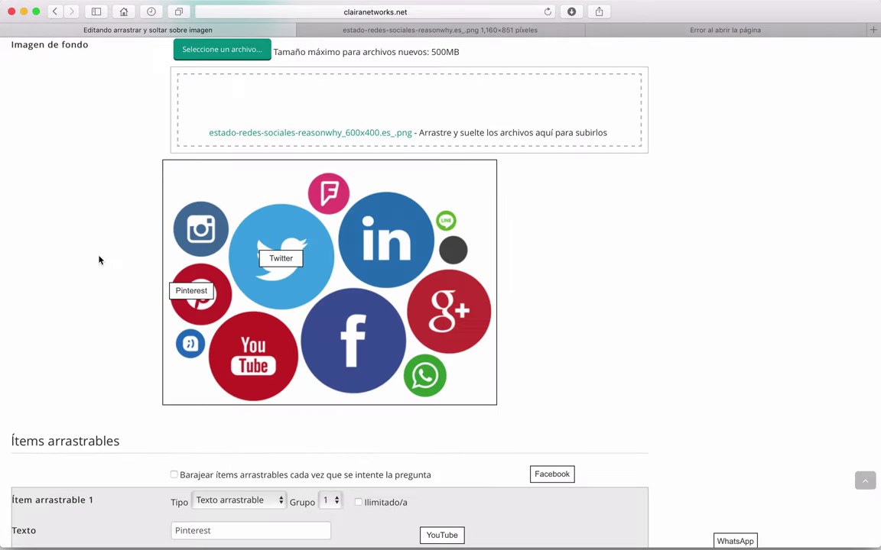
scroll(99, 259, down, 15)
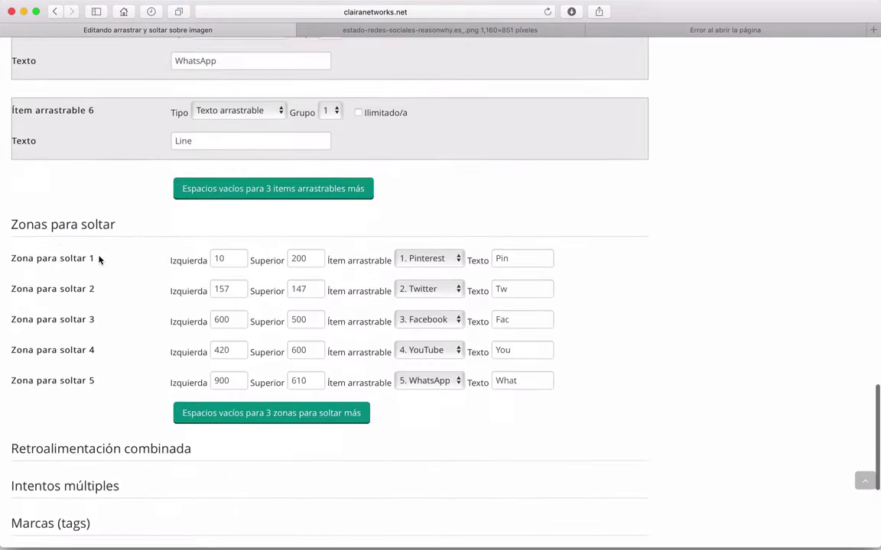
scroll(93, 251, up, 1)
scroll(48, 250, up, 15)
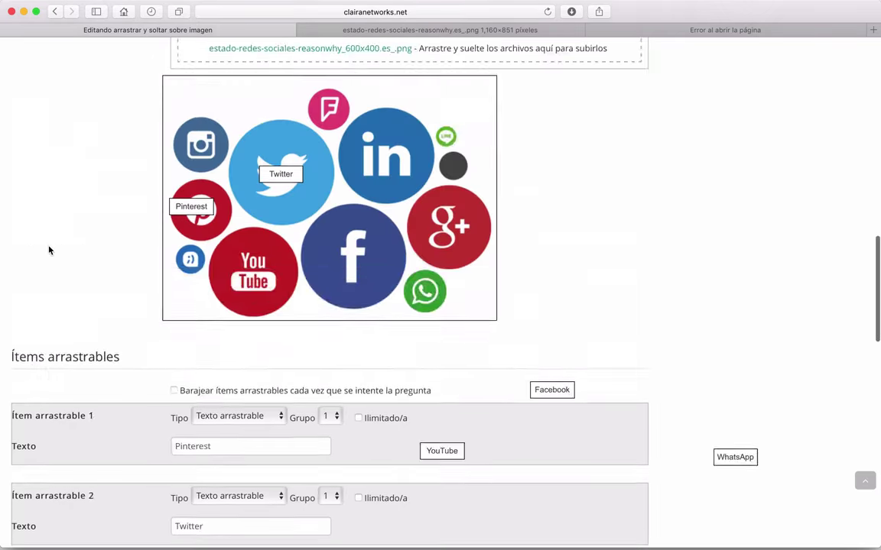
- Place the Facebook, YouTube and WhatsApp labels over their matching logos in the preview image and check the drop zone coordinates
scroll(49, 250, down, 2)
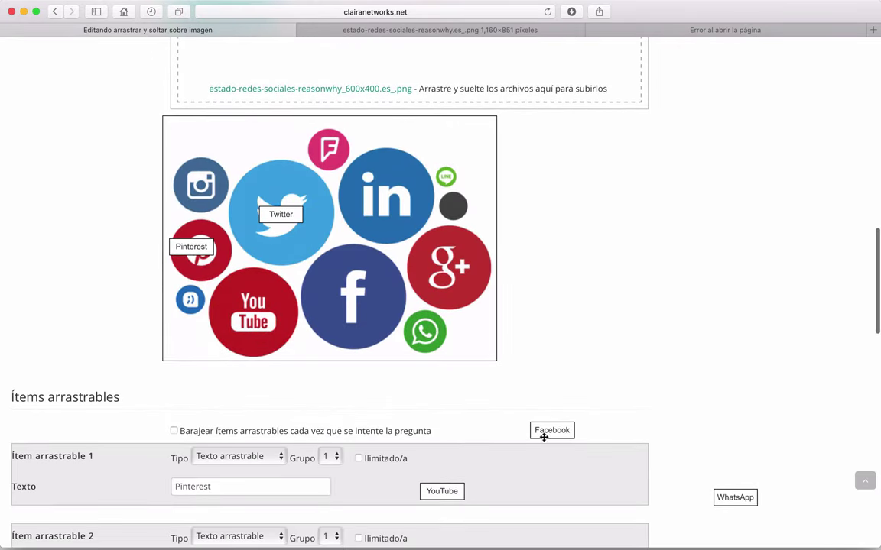
drag(547, 432, 354, 299)
drag(434, 493, 253, 319)
drag(736, 498, 428, 334)
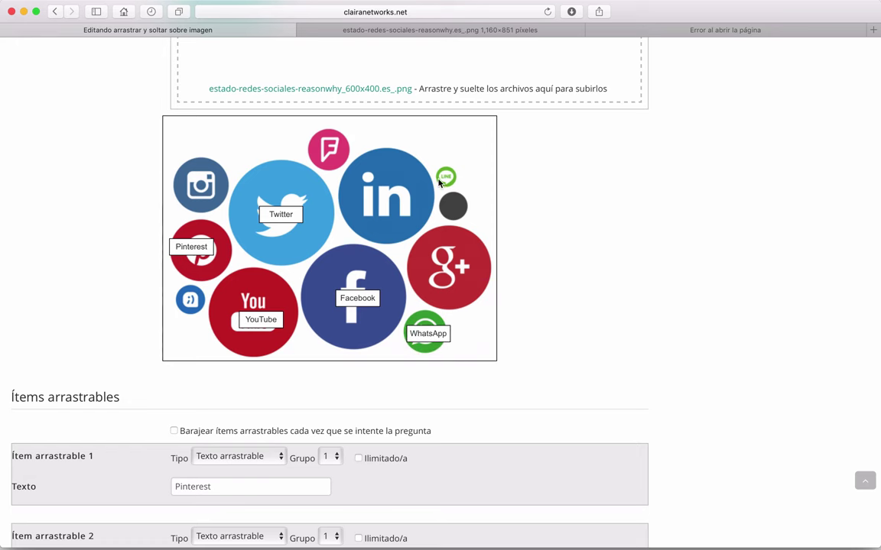
scroll(457, 211, down, 15)
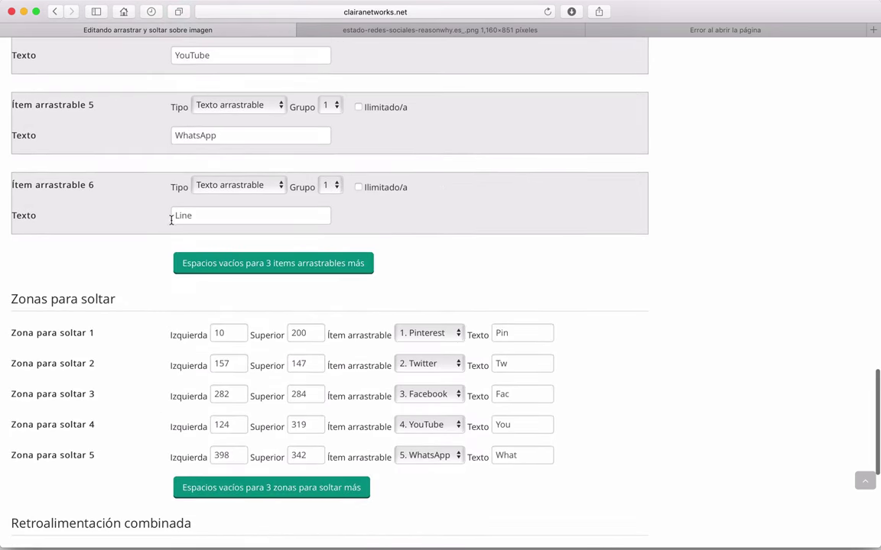
- Add 3 more blank drop zones to the question
click(172, 220)
scroll(294, 204, down, 3)
click(277, 413)
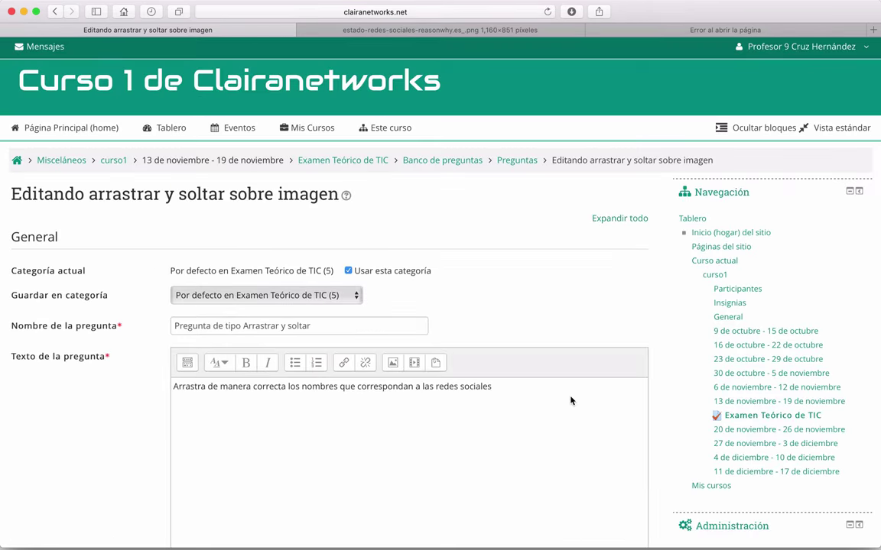
- Assign the draggable item "6. Line" to drop zone 6
scroll(571, 400, down, 15)
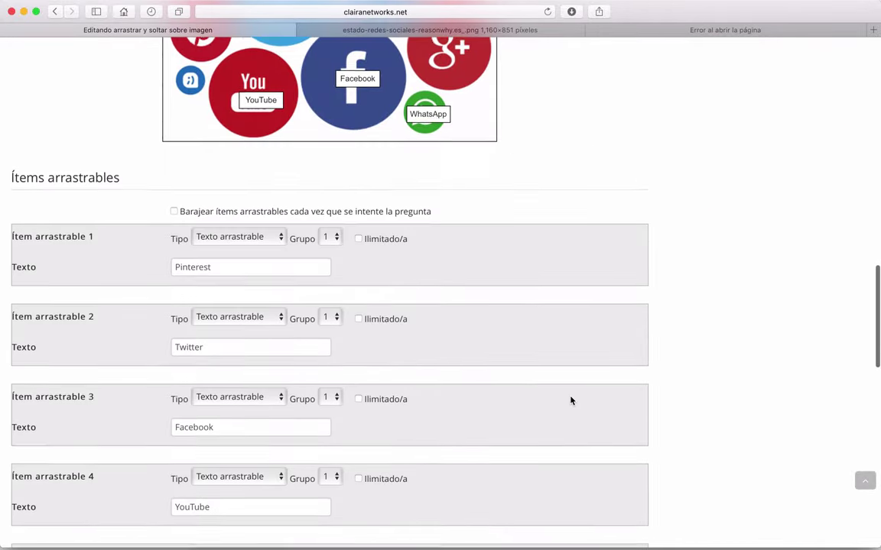
scroll(571, 400, up, 7)
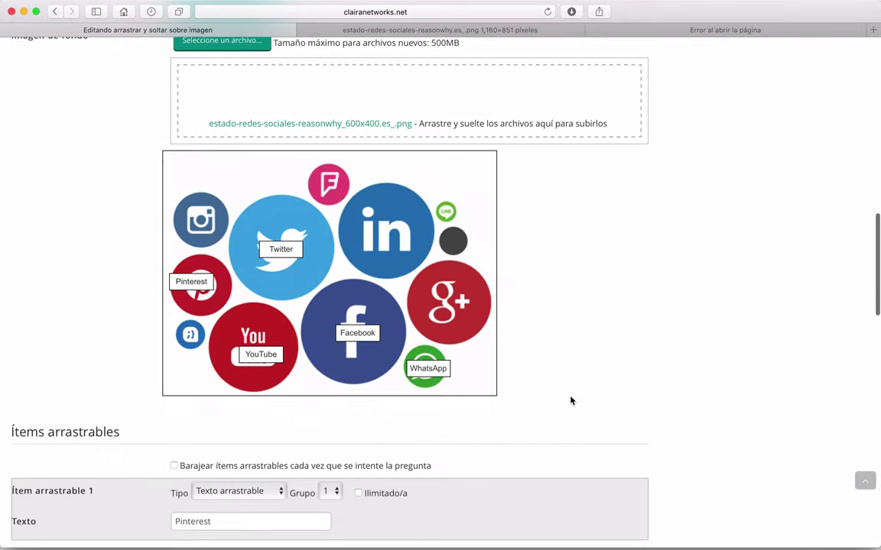
scroll(570, 401, down, 12)
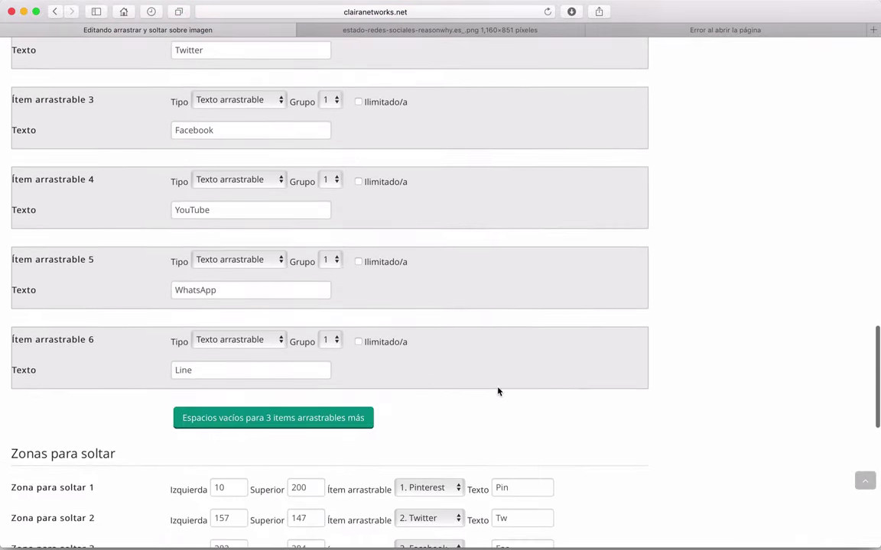
scroll(159, 366, down, 8)
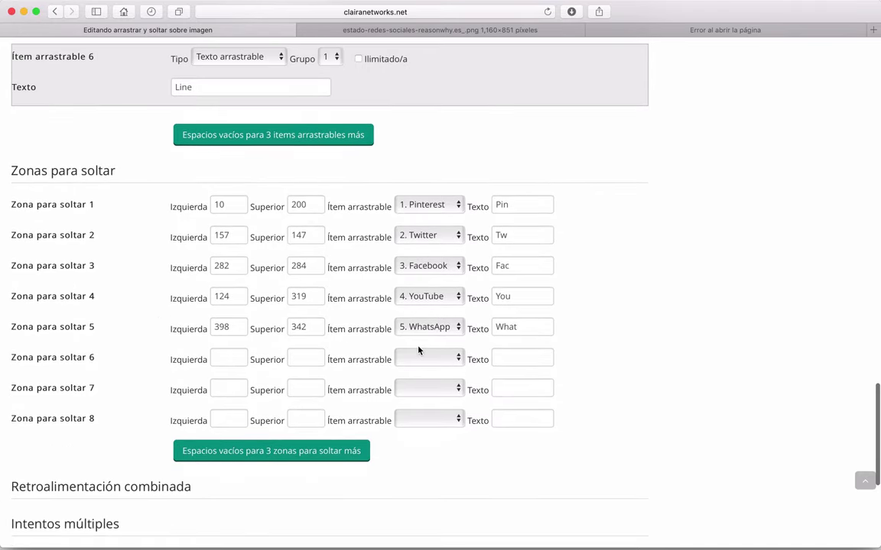
click(459, 359)
click(417, 419)
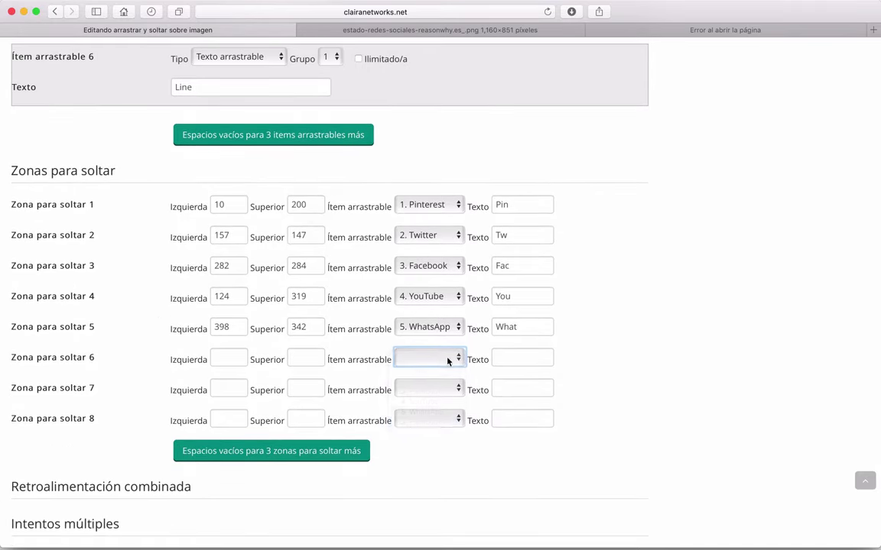
scroll(368, 359, down, 5)
scroll(368, 359, up, 5)
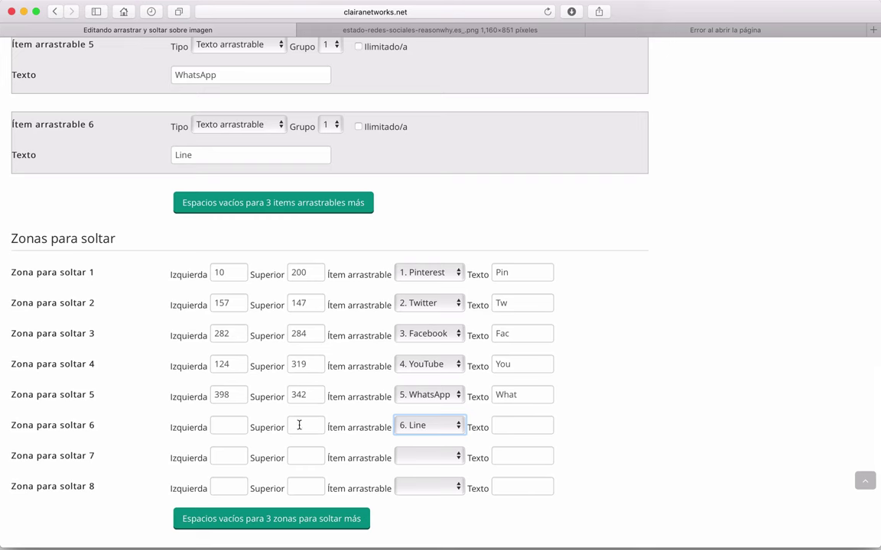
- Place the Line label over the Line logo in the preview image, at about 424, 82, and check drop zone 6's coordinates
scroll(611, 400, up, 10)
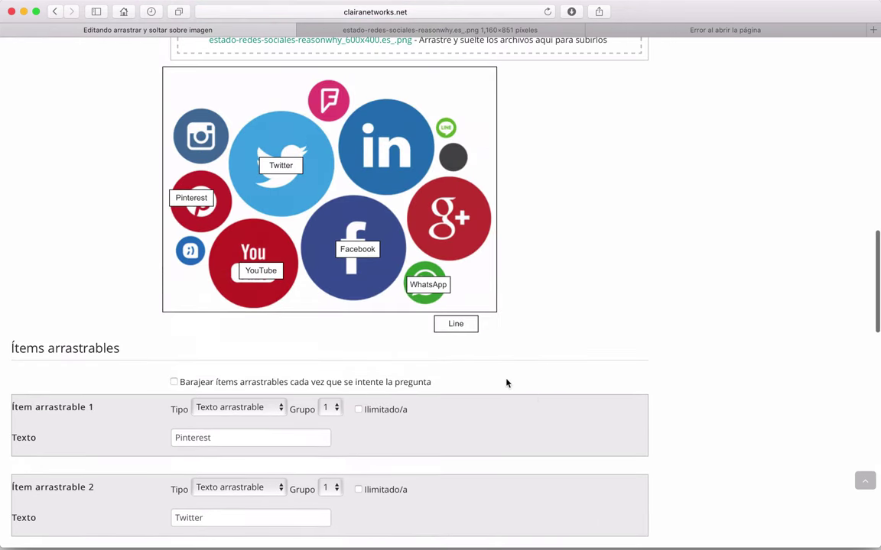
drag(456, 331, 451, 163)
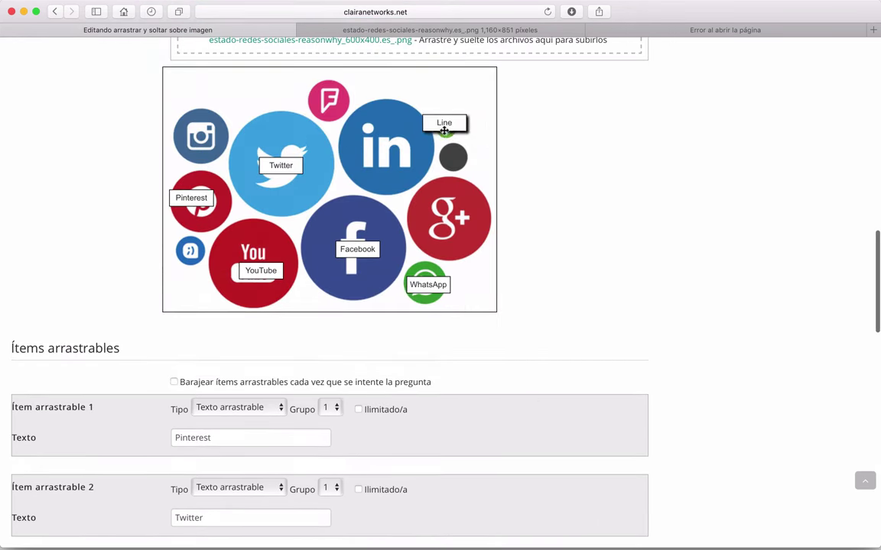
scroll(543, 182, down, 7)
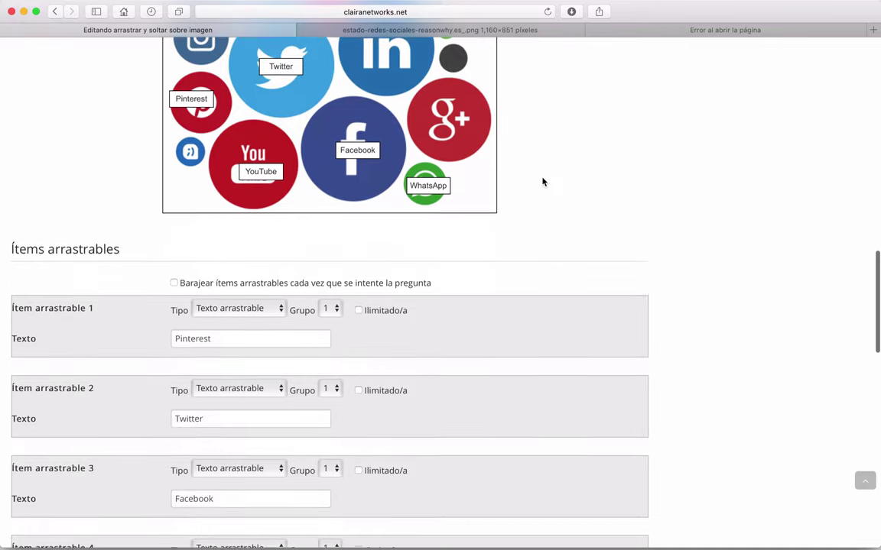
scroll(543, 182, up, 2)
scroll(543, 182, down, 8)
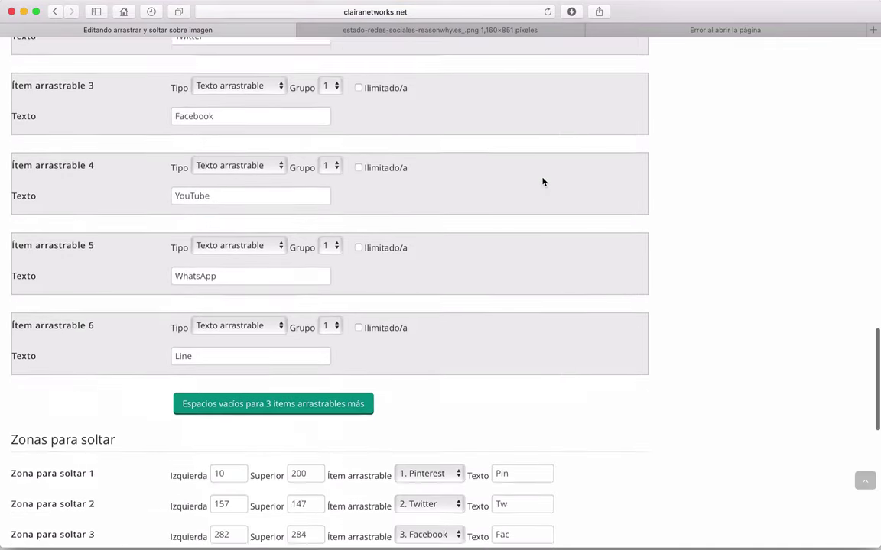
scroll(542, 182, down, 3)
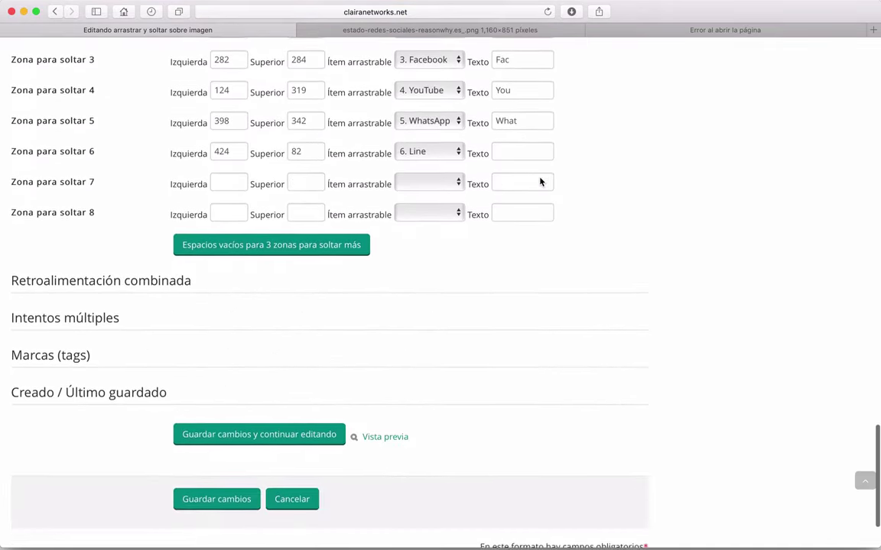
scroll(564, 336, up, 4)
- Shift the Twitter label slightly on its logo to about 156, 149, and save the question
scroll(564, 336, up, 12)
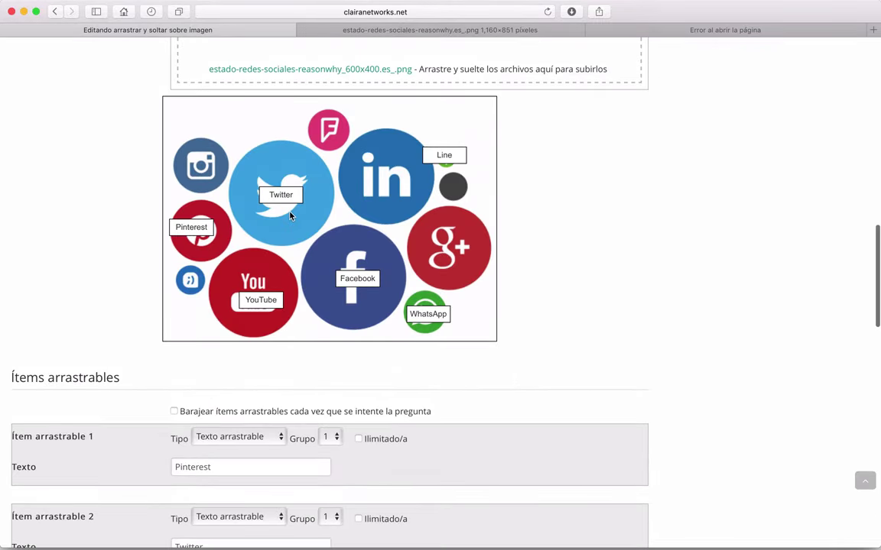
mouse_move(275, 200)
mouse_down()
mouse_move(283, 184)
mouse_move(290, 216)
mouse_move(286, 187)
mouse_move(275, 199)
mouse_up()
scroll(275, 199, down, 10)
scroll(275, 201, down, 5)
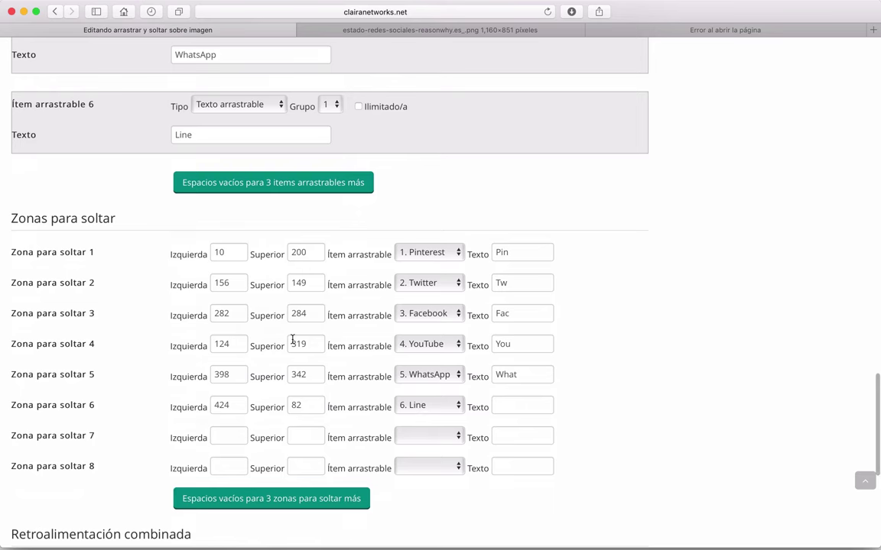
scroll(292, 339, down, 10)
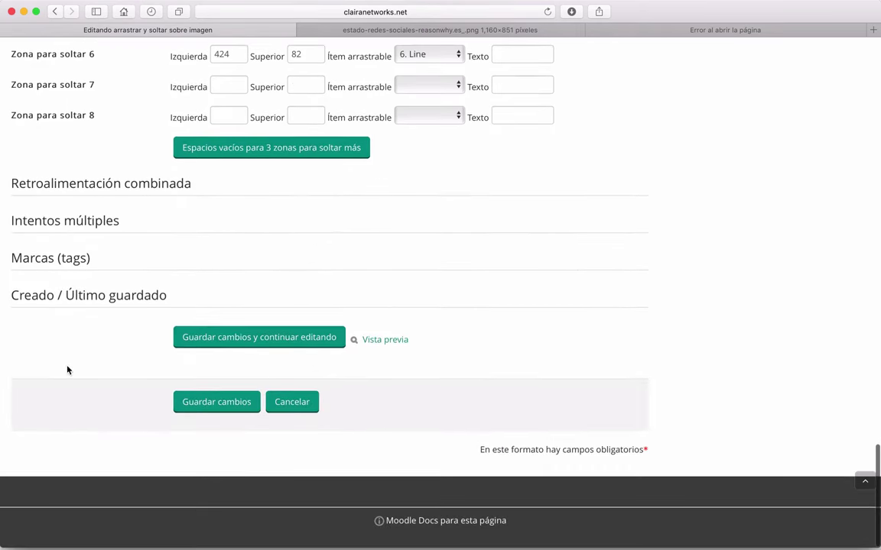
click(204, 409)
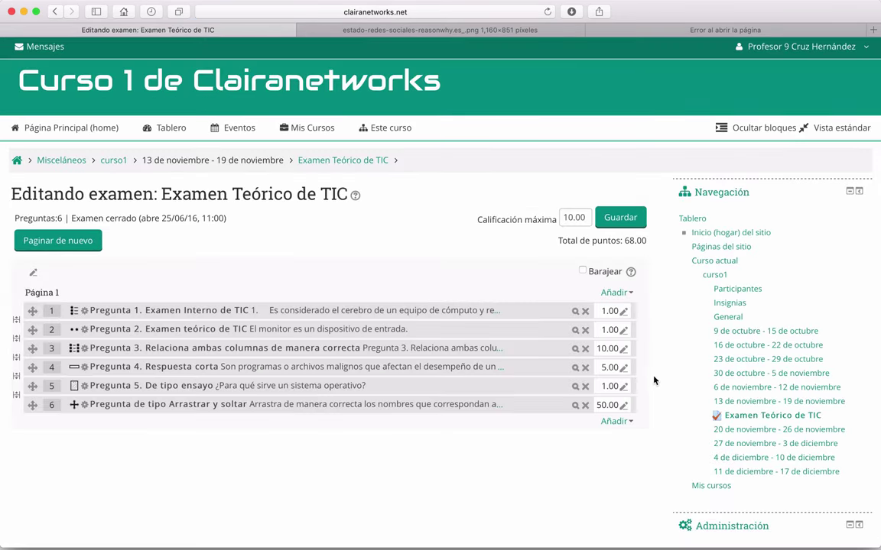
- Preview question 6, "Pregunta de tipo Arrastrar y soltar", in an enlarged window and look over its drop zones
click(576, 409)
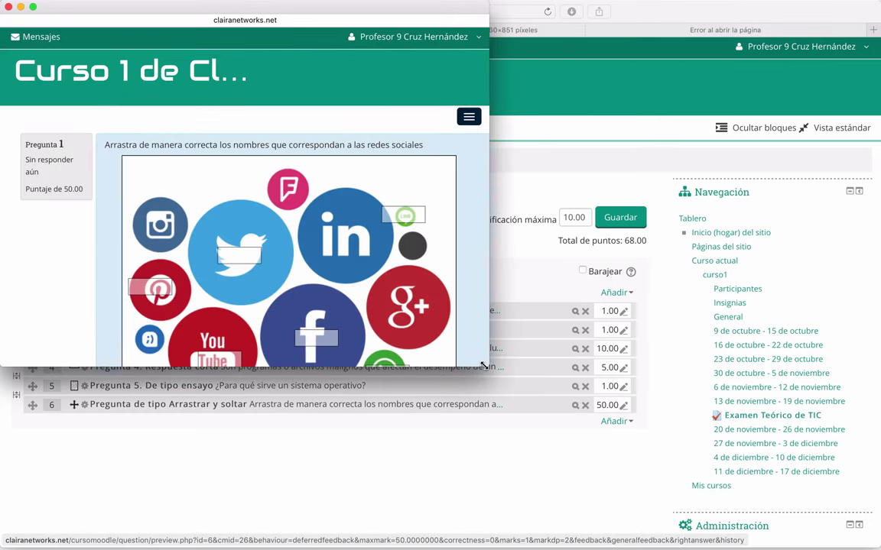
drag(484, 365, 879, 549)
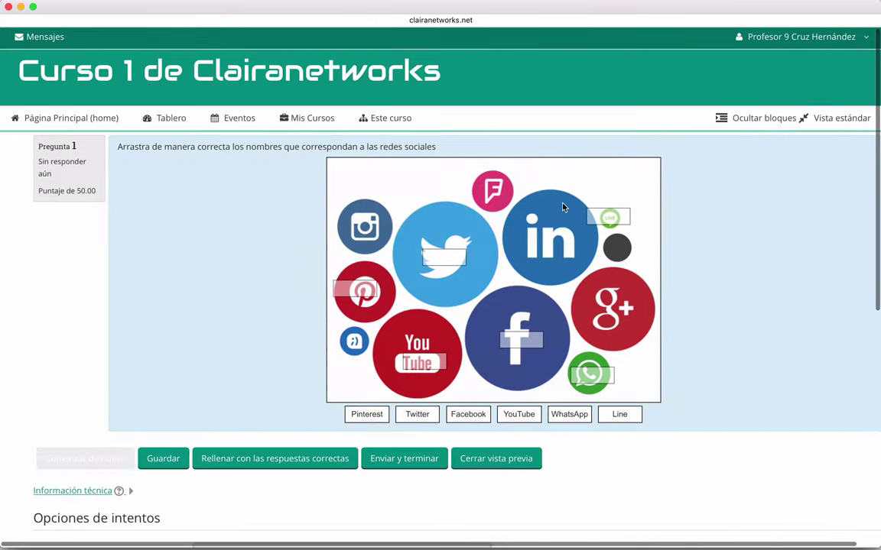
scroll(236, 280, down, 1)
scroll(236, 280, up, 1)
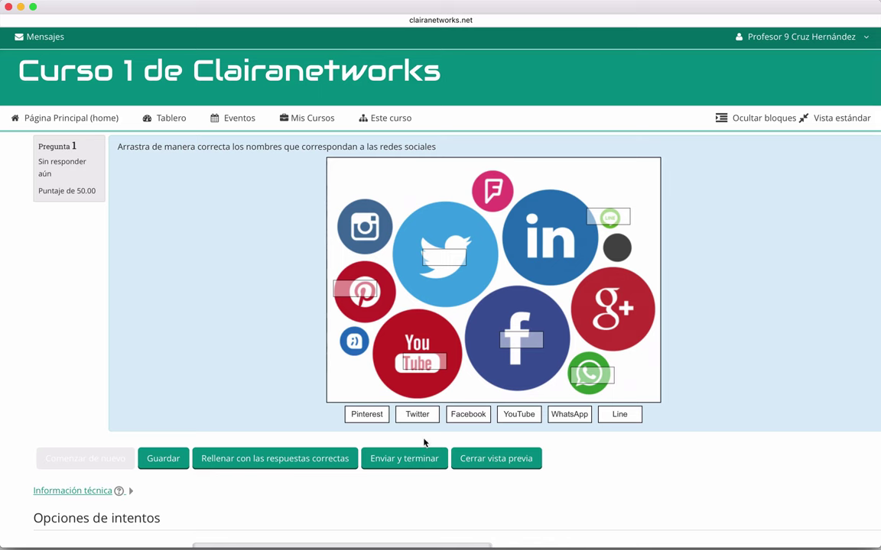
- Test the previewed question by placing the six network names on the drop zones until each matches its logo, and close the preview
drag(360, 416, 354, 289)
drag(406, 415, 443, 258)
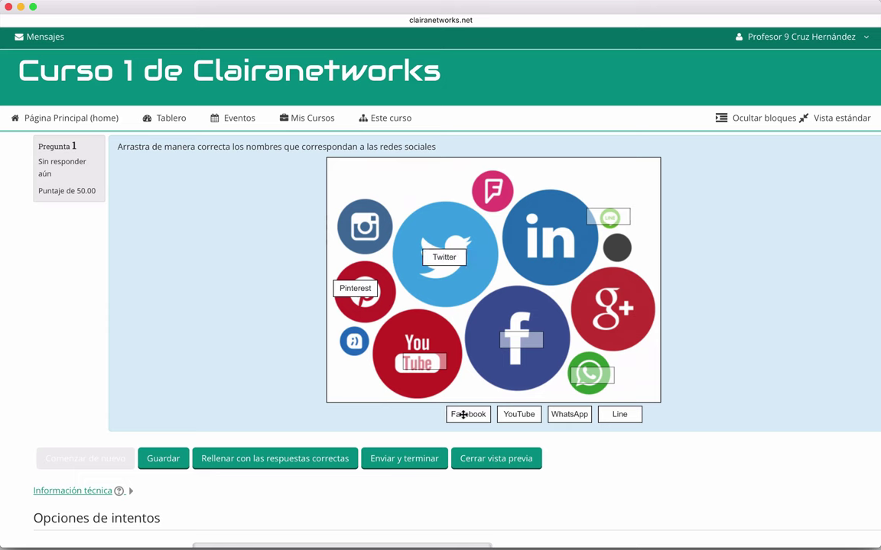
drag(462, 414, 520, 340)
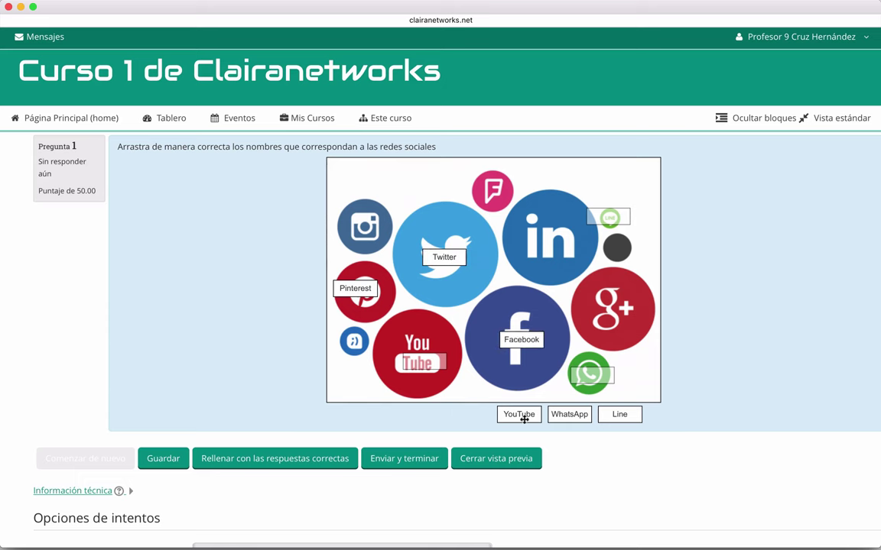
drag(525, 419, 595, 379)
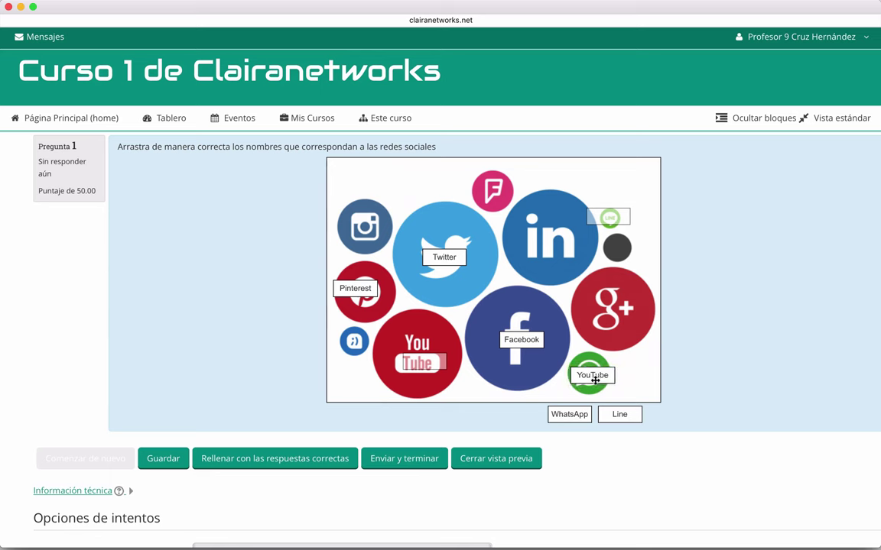
drag(566, 415, 608, 217)
drag(613, 413, 417, 360)
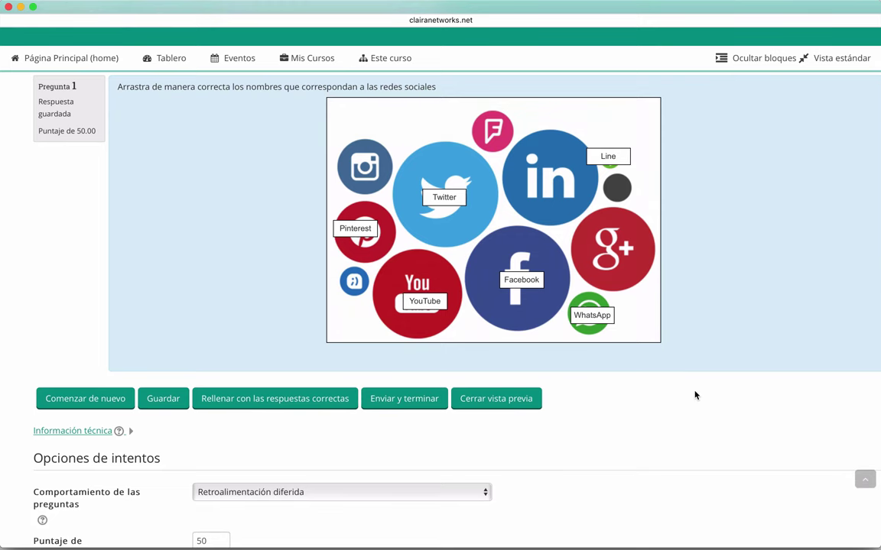
scroll(695, 395, up, 2)
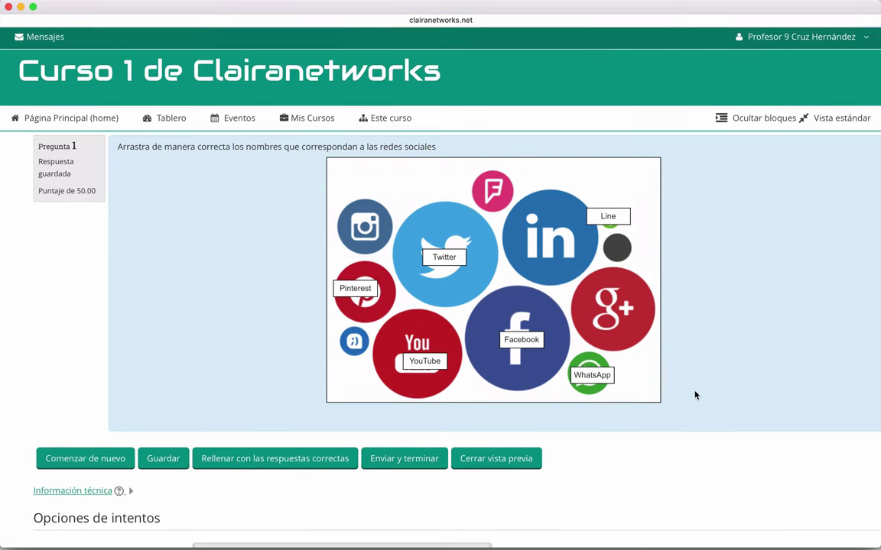
scroll(695, 395, down, 5)
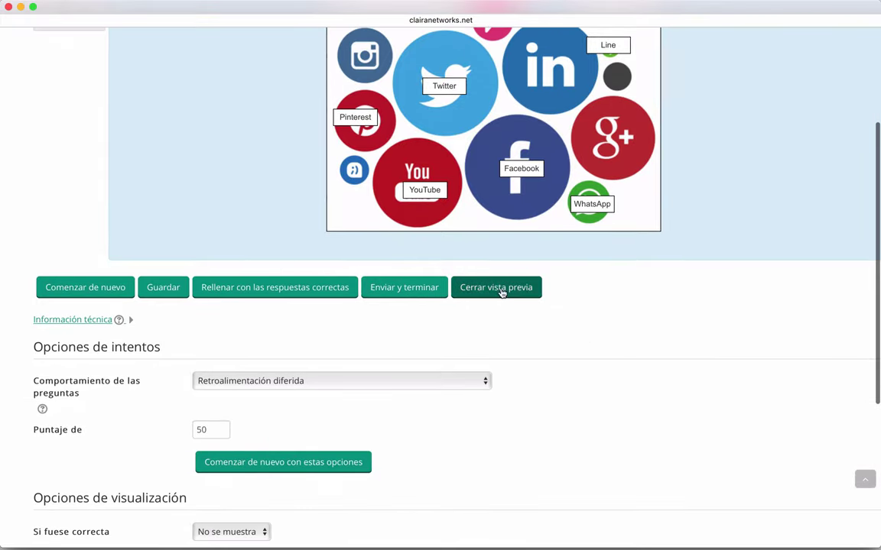
click(502, 293)
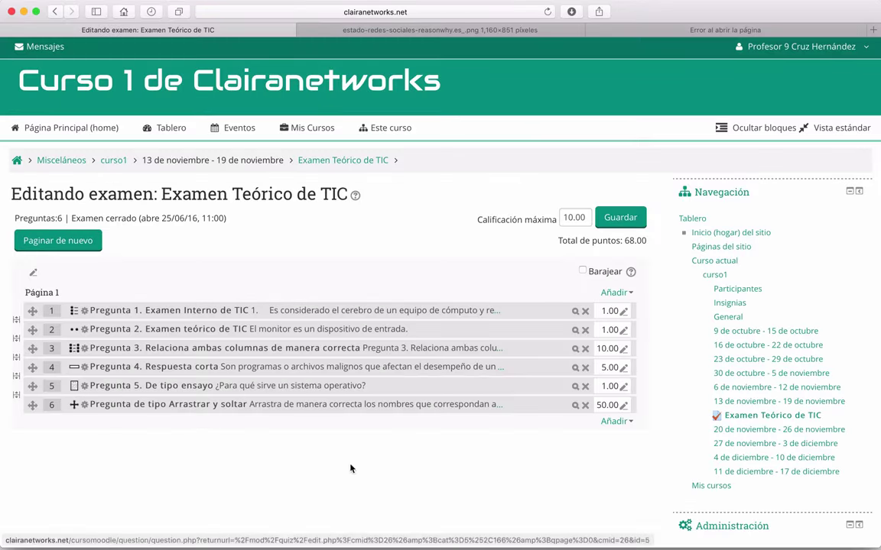
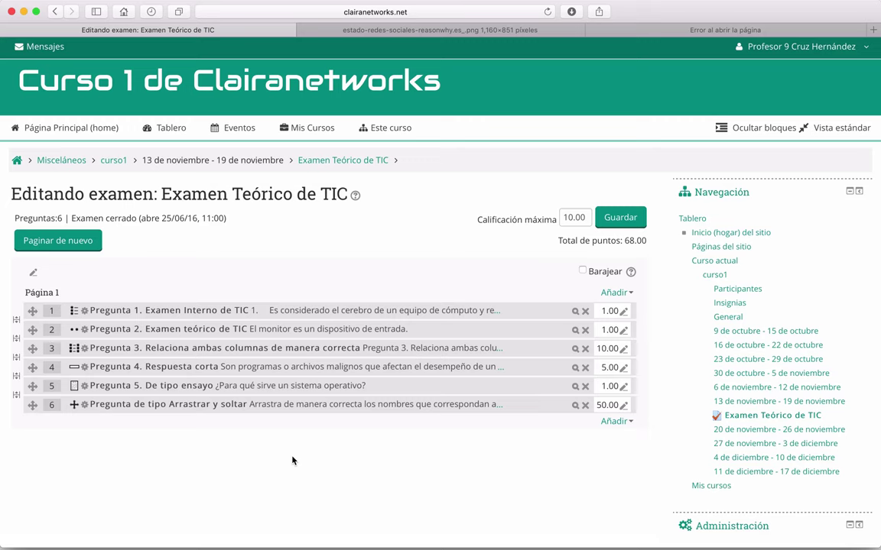
- Switch to the Word document "EXAMEN INTERNO DE SELECCIÓN TIC 2016.docx", examine question 82 with its numbered computer image, and minimise the document
key(ctrl+Up)
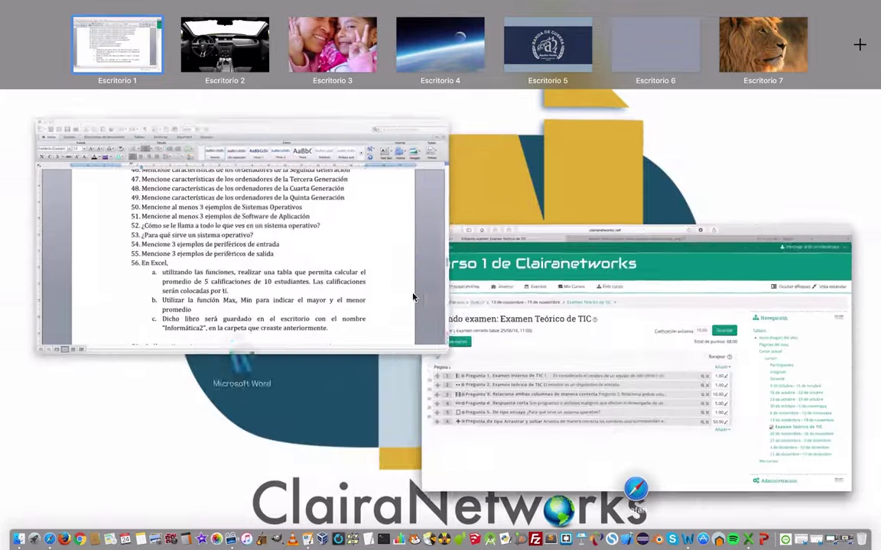
click(413, 297)
scroll(373, 305, down, 20)
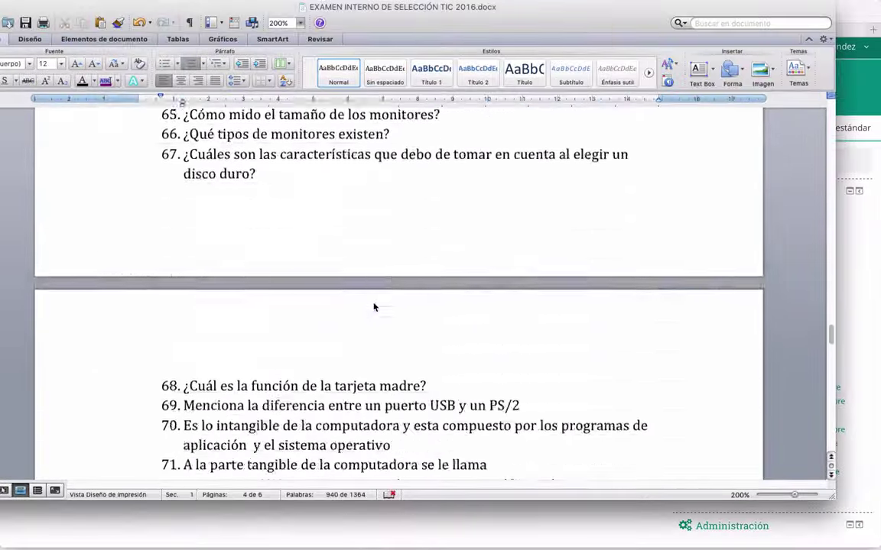
scroll(374, 307, up, 10)
scroll(374, 308, down, 4)
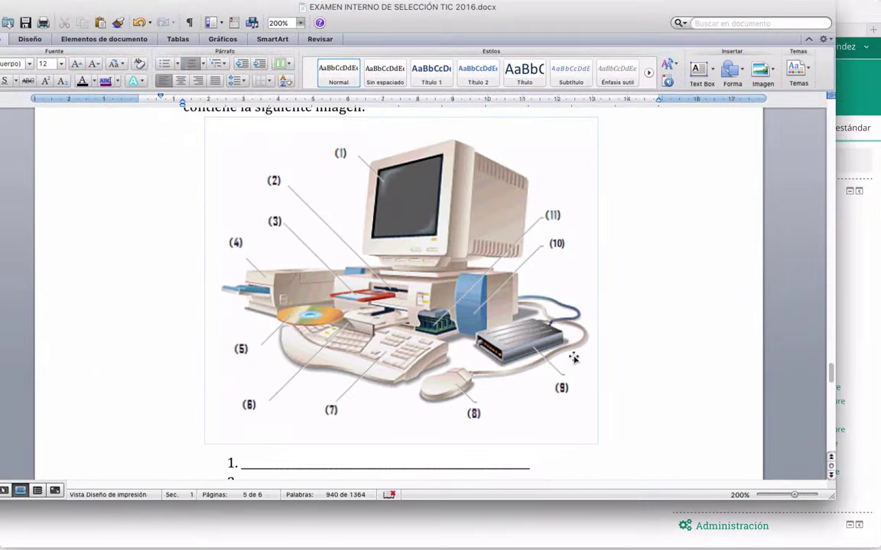
click(367, 261)
drag(368, 261, 282, 194)
scroll(290, 376, down, 3)
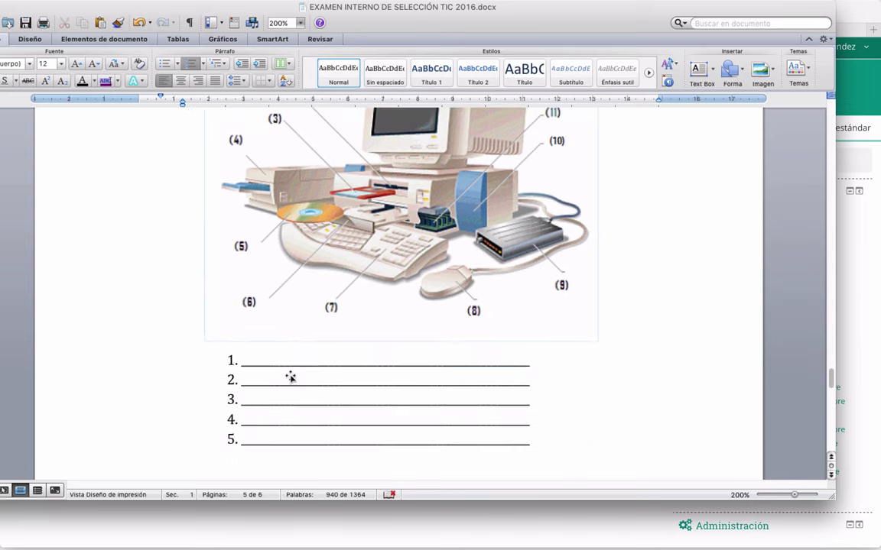
scroll(290, 376, up, 6)
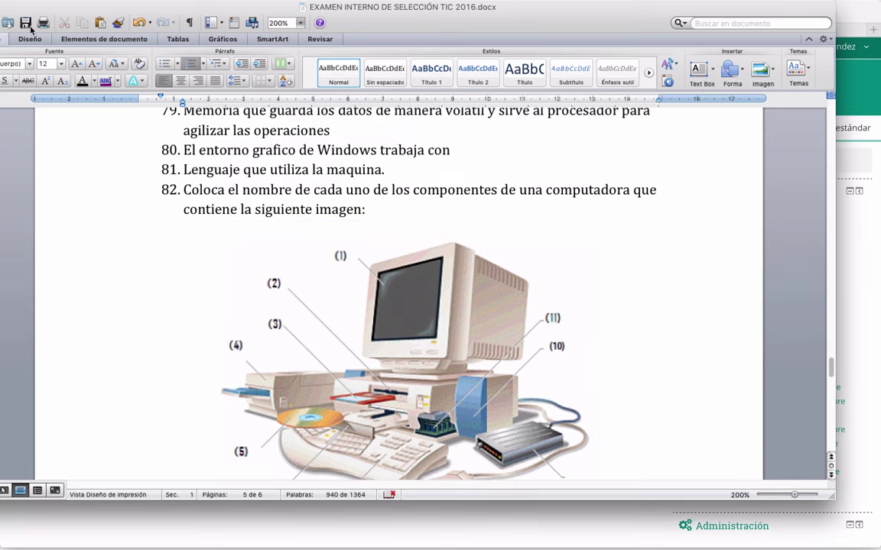
drag(31, 11, 171, 84)
click(113, 79)
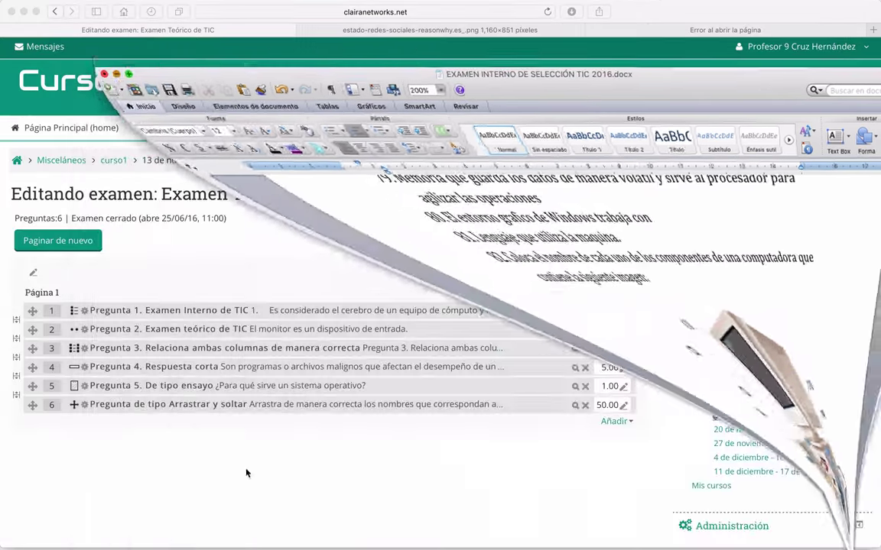
scroll(290, 466, down, 2)
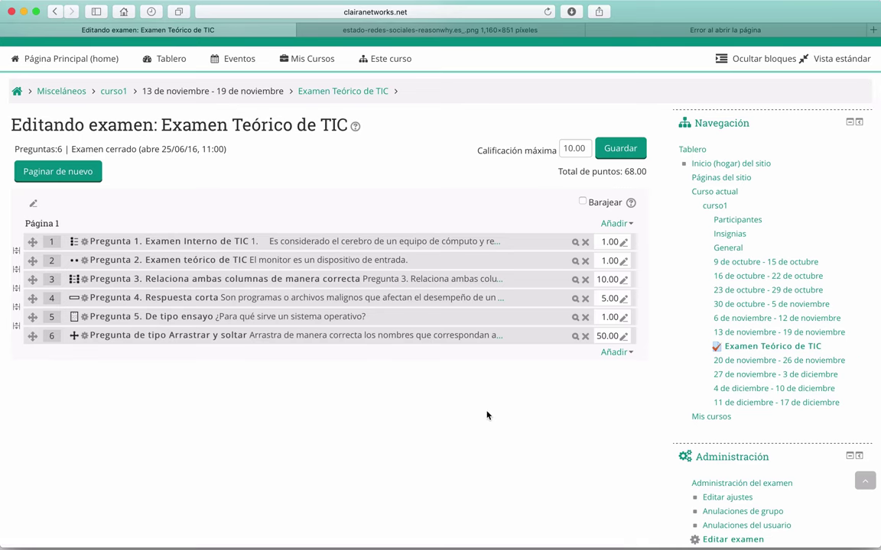
scroll(487, 415, up, 3)
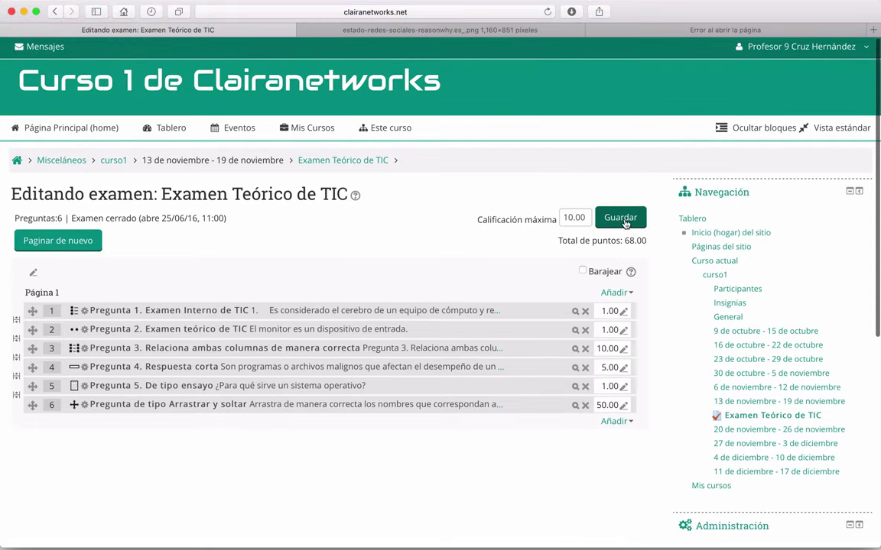
- Save the exam's maximum grade and close the browser tab with the page-load error
click(622, 219)
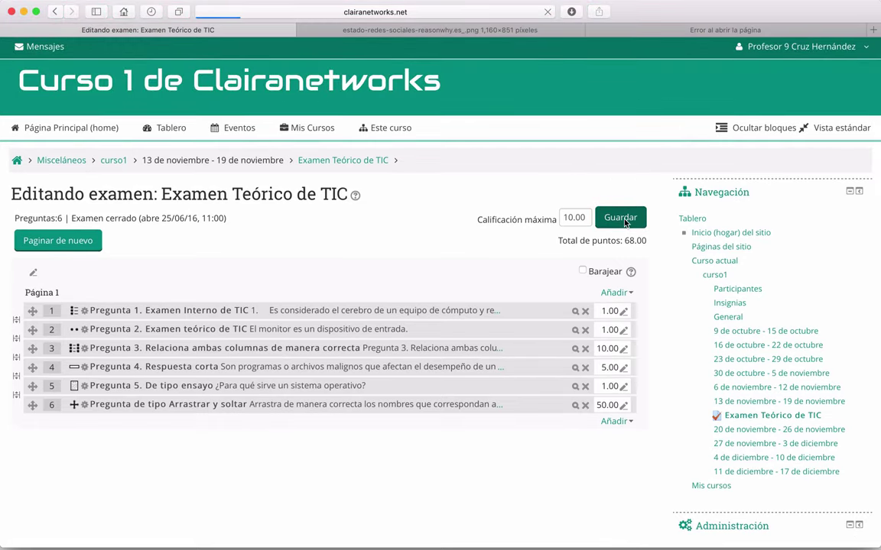
scroll(380, 244, down, 1)
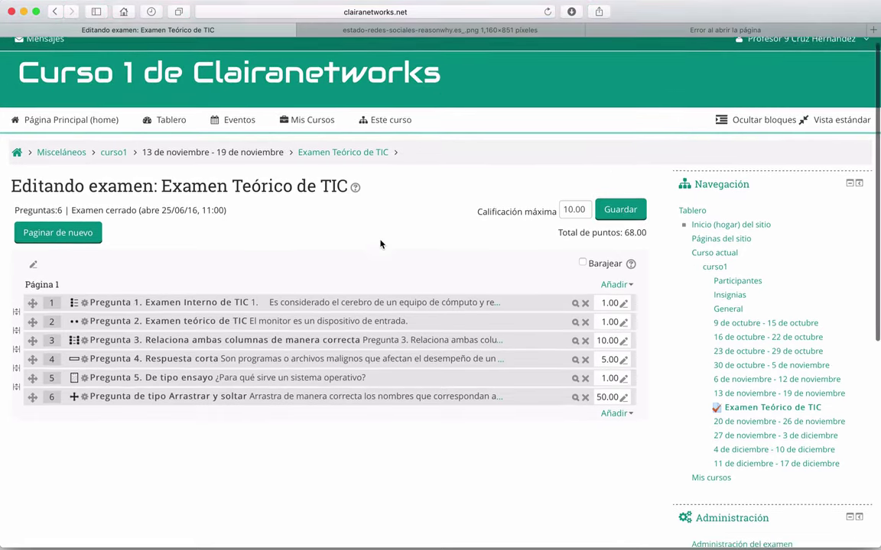
scroll(380, 244, down, 1)
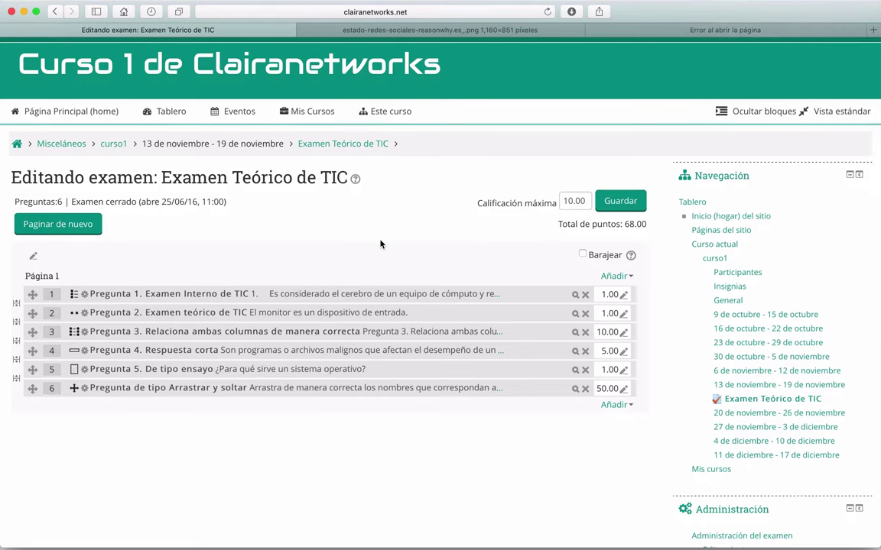
scroll(380, 244, down, 5)
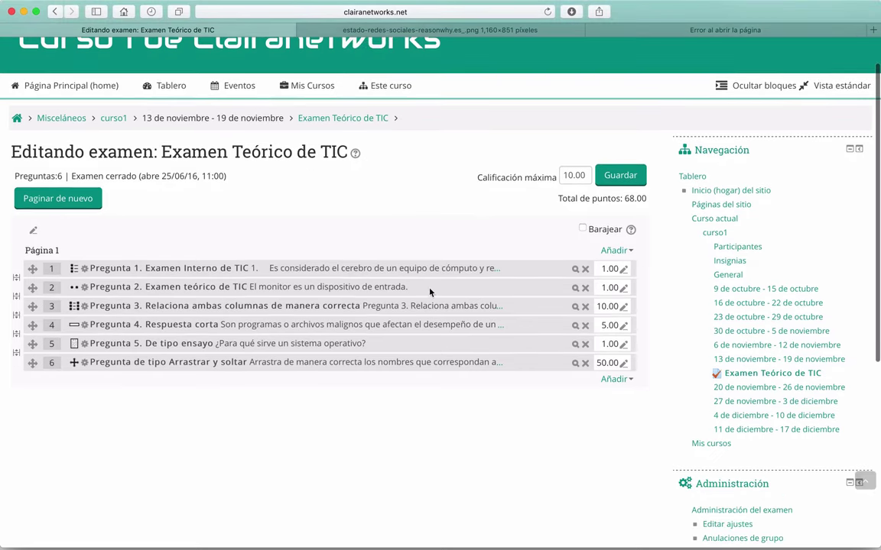
click(594, 30)
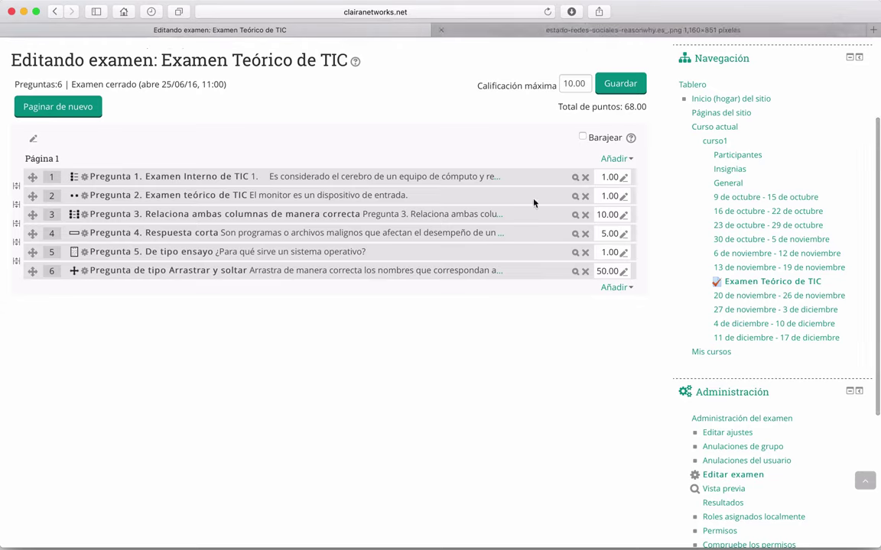
- Change the exam's opening day to 24 junio in its timing settings, and save and display the exam
scroll(521, 378, down, 2)
click(719, 383)
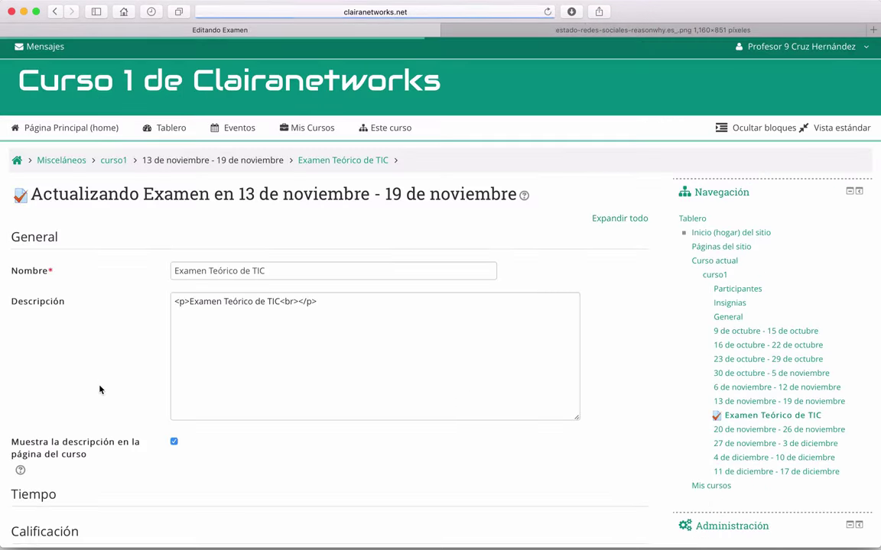
scroll(100, 390, down, 10)
scroll(100, 390, down, 1)
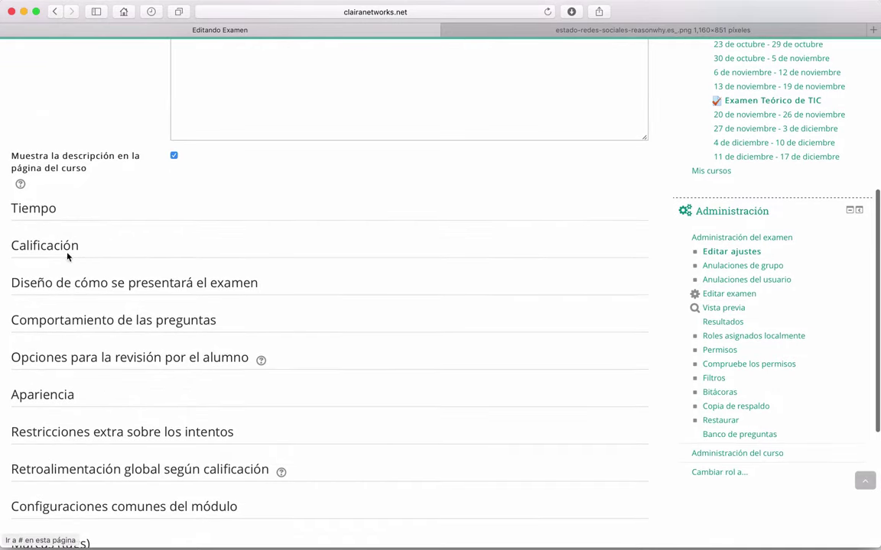
click(45, 213)
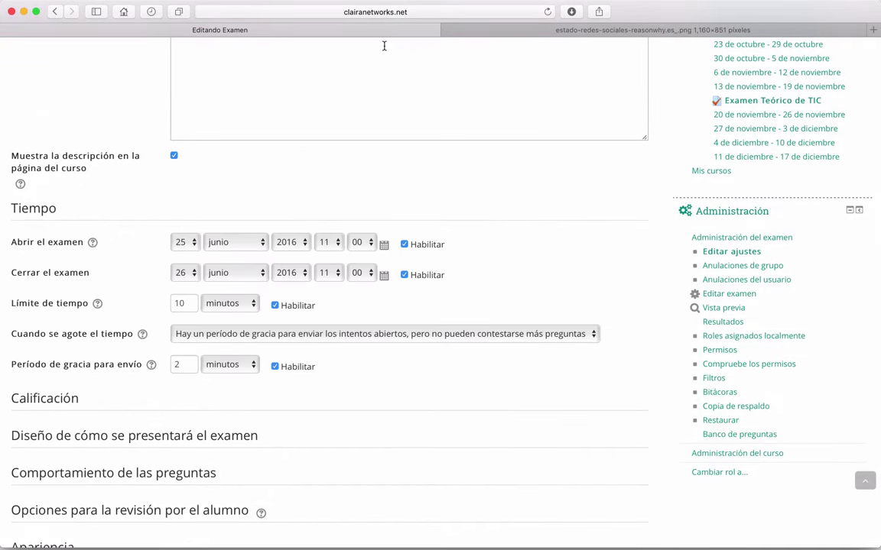
mouse_move(376, 3)
click(197, 246)
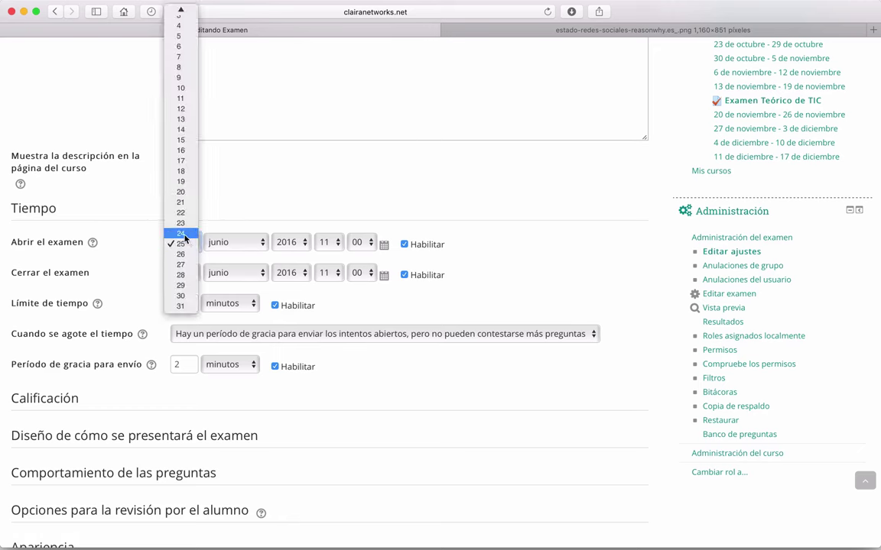
click(184, 234)
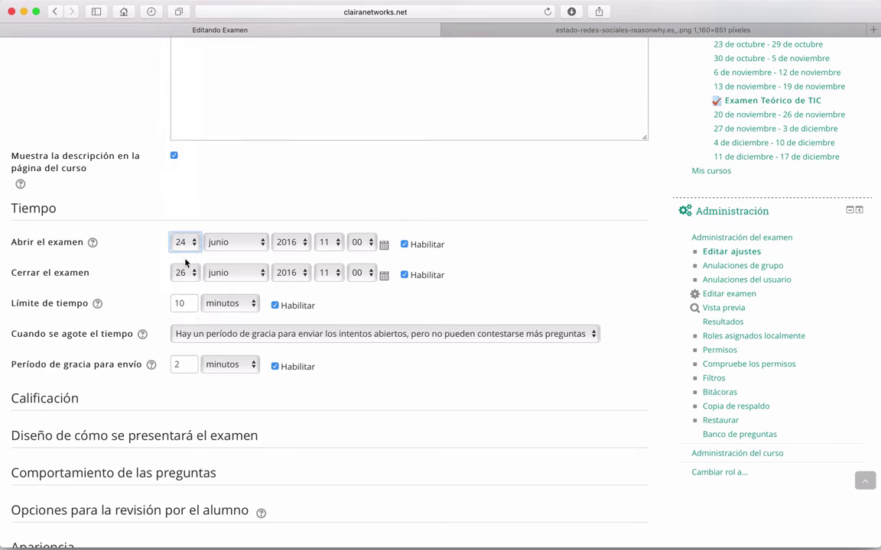
scroll(478, 307, down, 10)
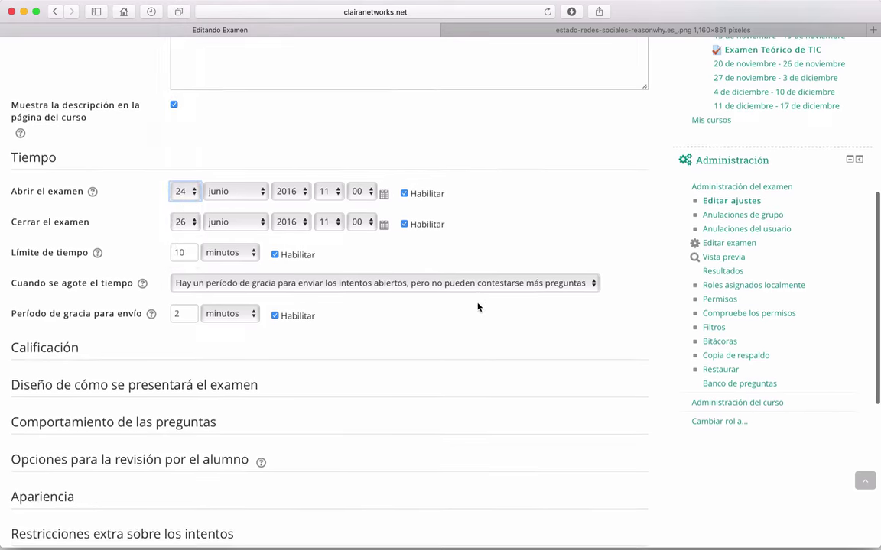
scroll(478, 306, down, 4)
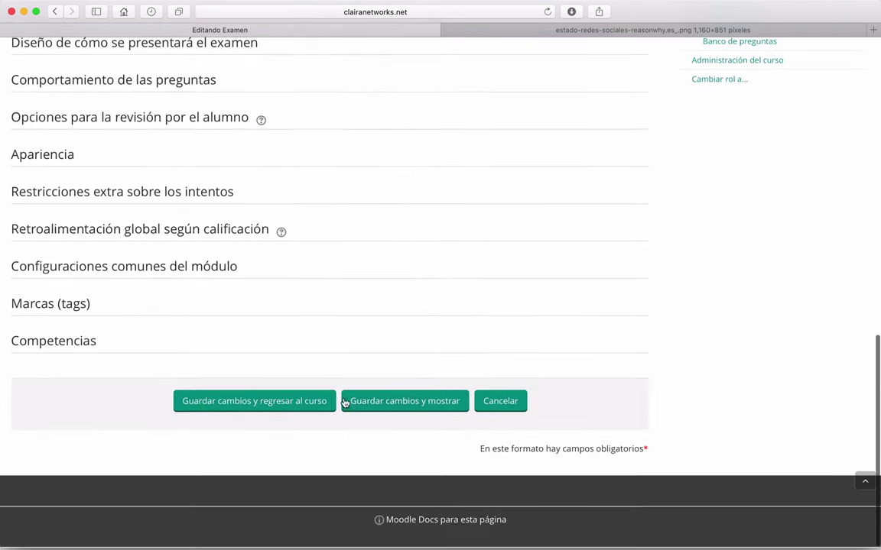
click(408, 412)
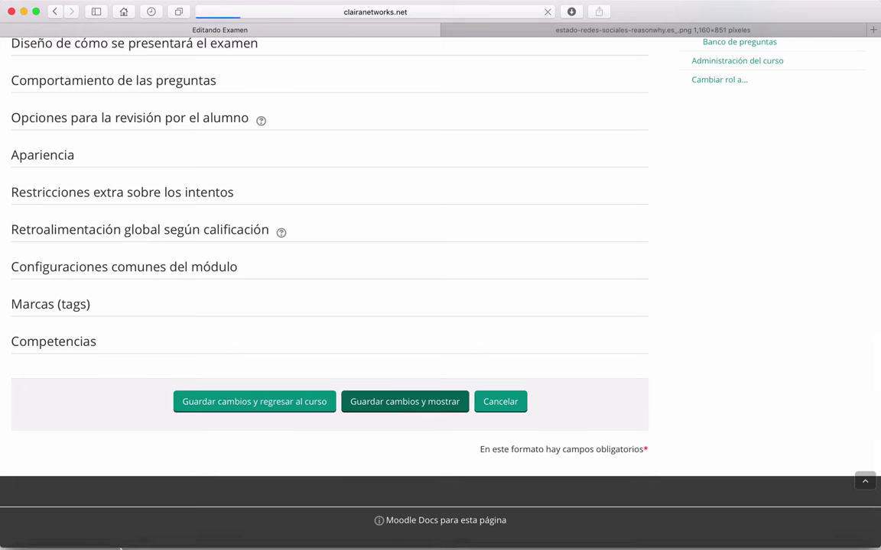
- Switch to Firefox, load clairanetworks.net/cursomoodle/ and log in with the prefilled student account
mouse_move(47, 541)
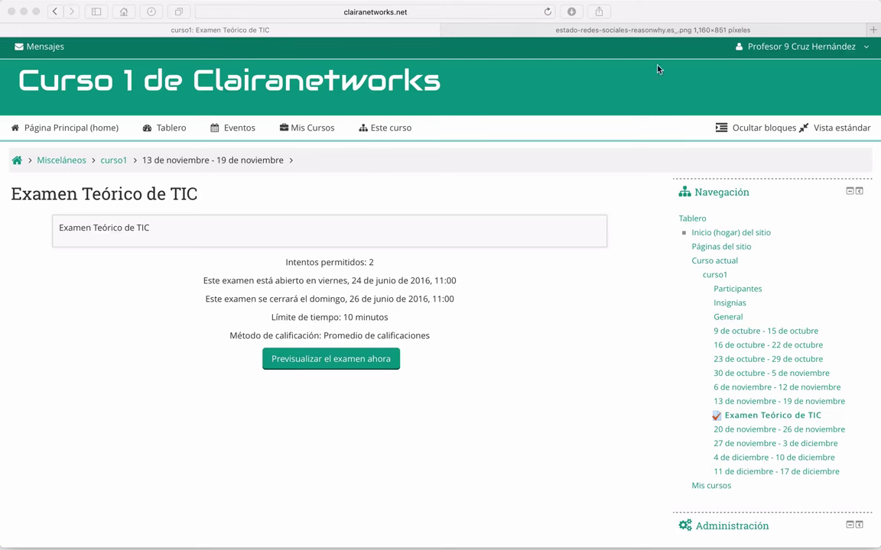
mouse_move(201, 544)
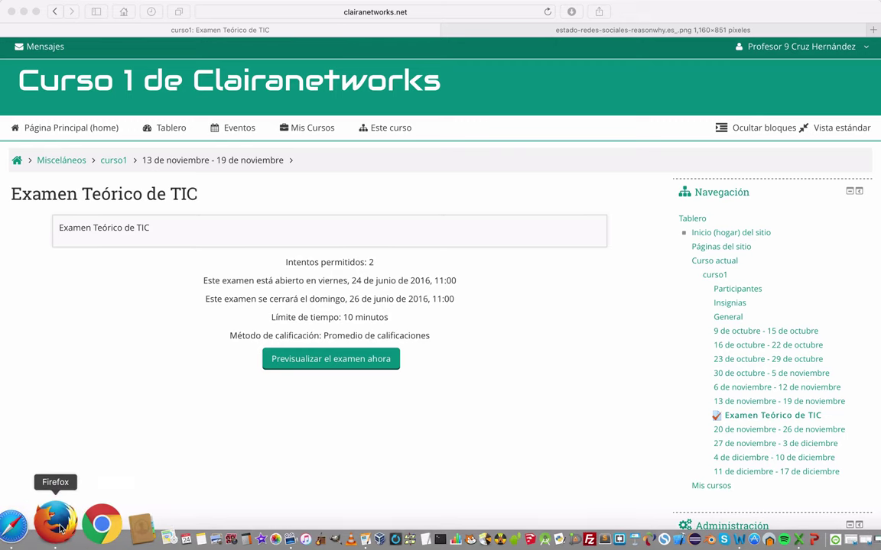
click(60, 526)
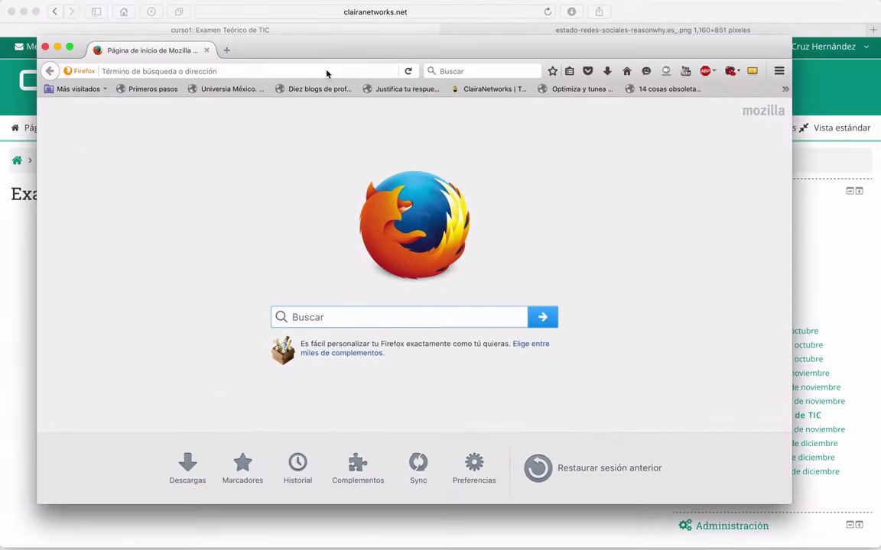
click(326, 71)
text(clairanetworks.net/cursomoodle/)
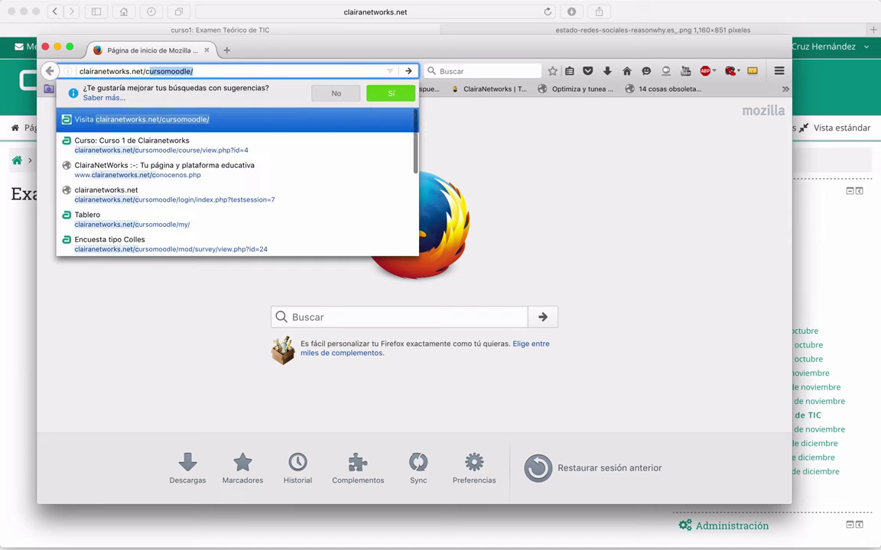
key(Return)
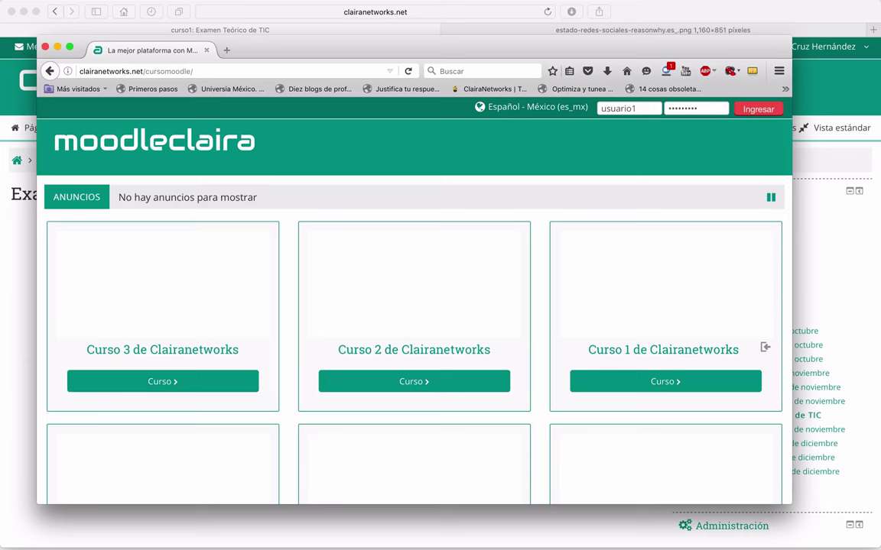
click(746, 112)
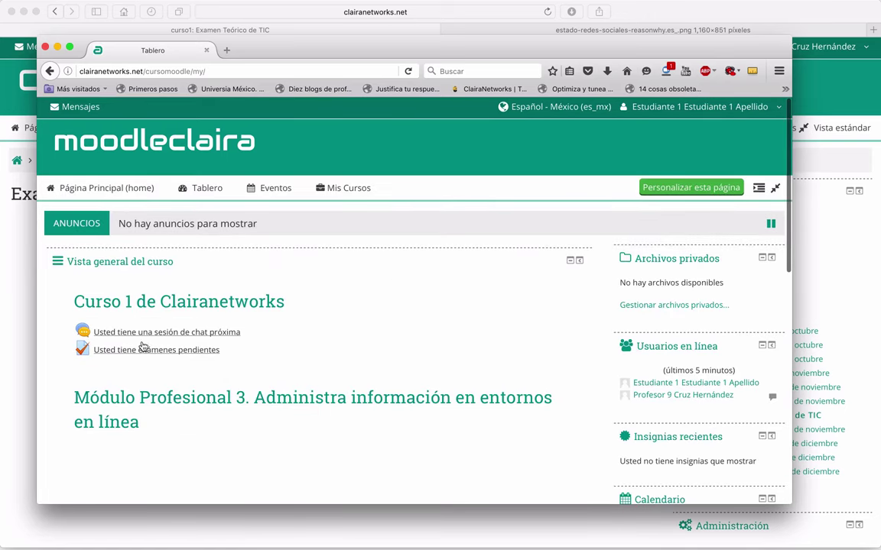
- Open the pending exam "Examen Teórico de TIC" from Curso 1 de Clairanetworks and start the timed attempt
click(131, 350)
scroll(169, 358, down, 2)
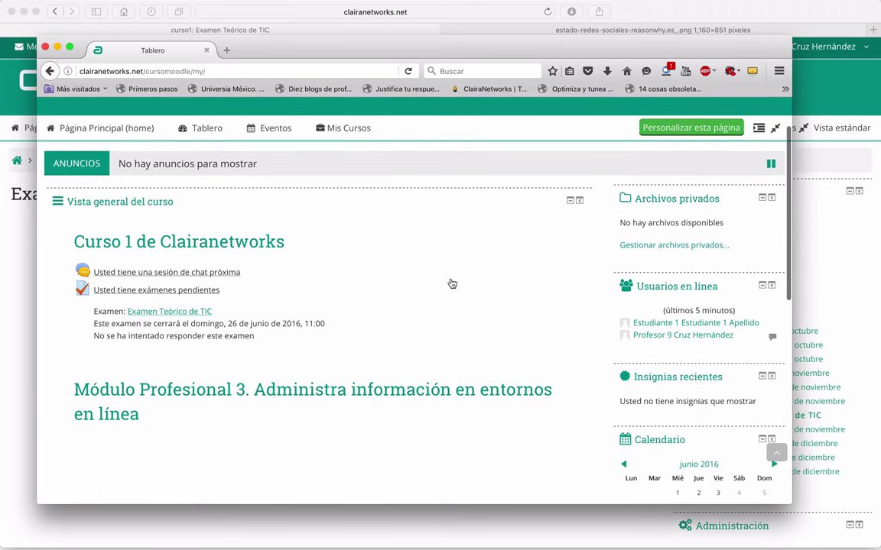
scroll(452, 284, up, 2)
mouse_move(566, 107)
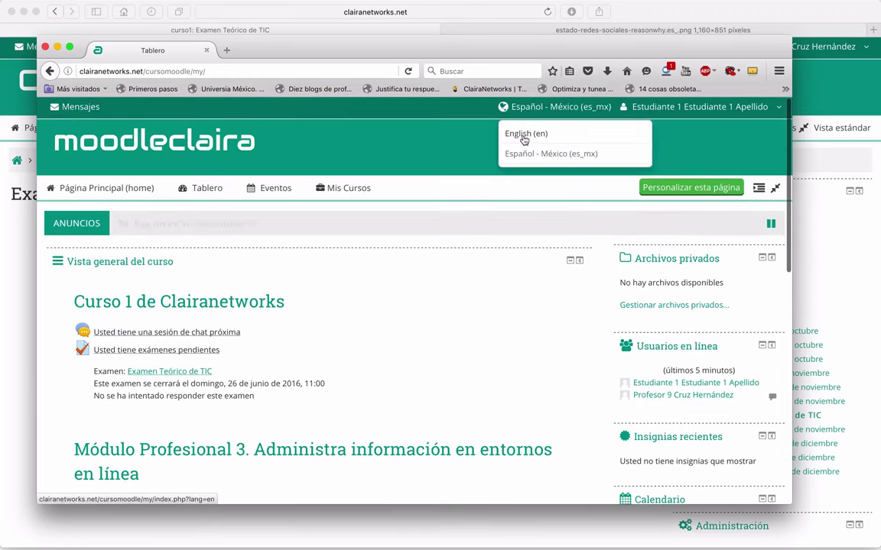
scroll(388, 338, down, 4)
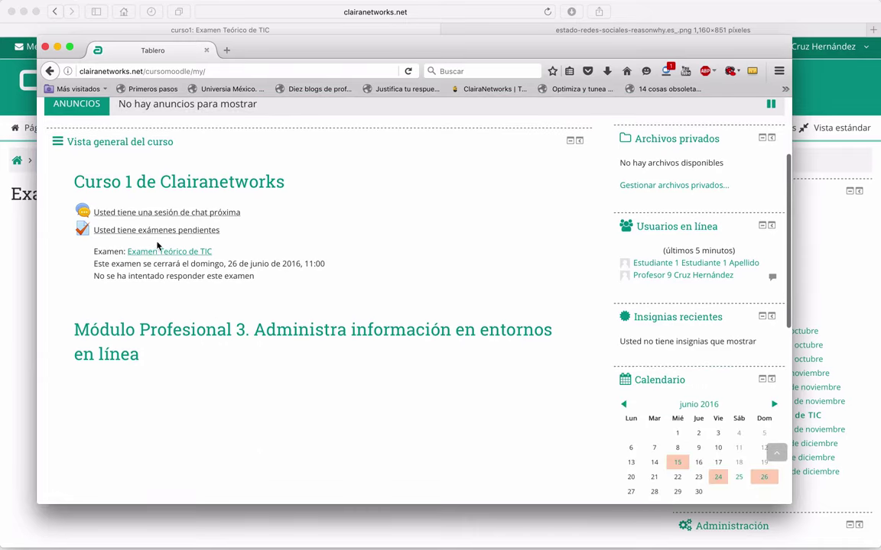
click(155, 252)
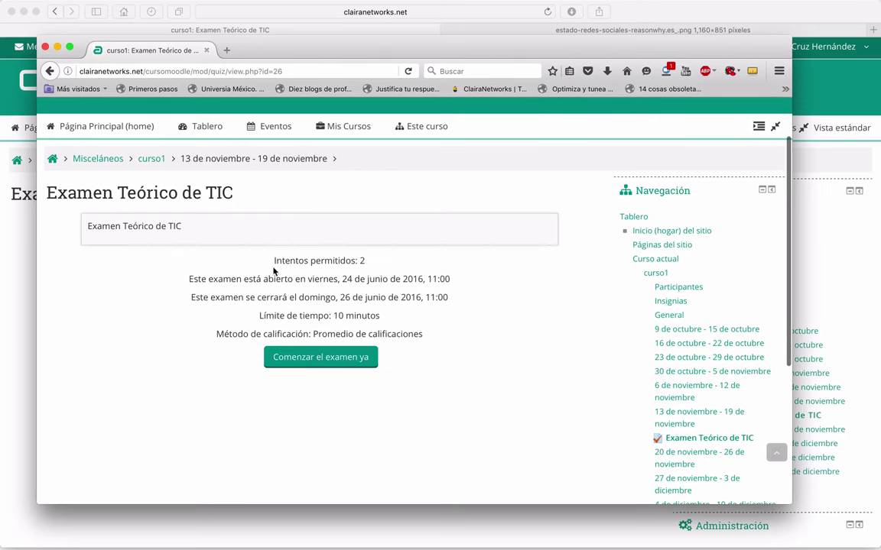
click(297, 366)
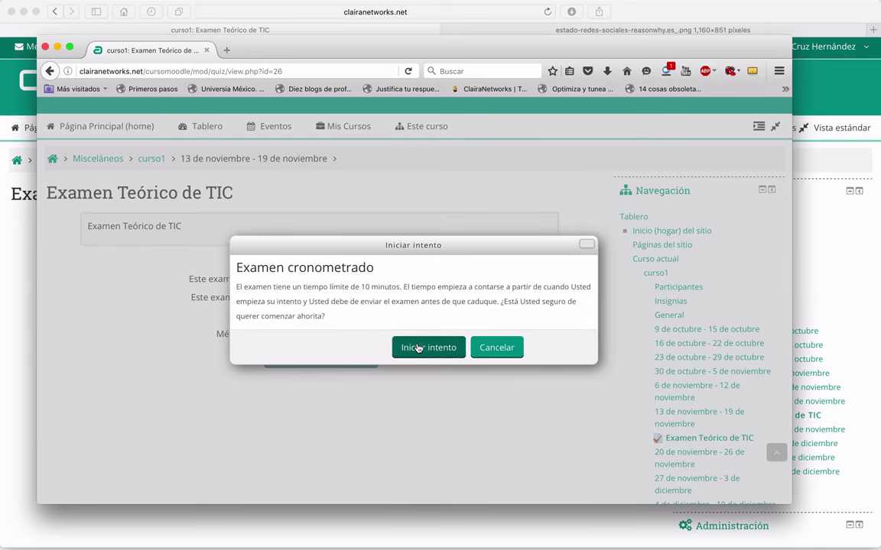
click(418, 347)
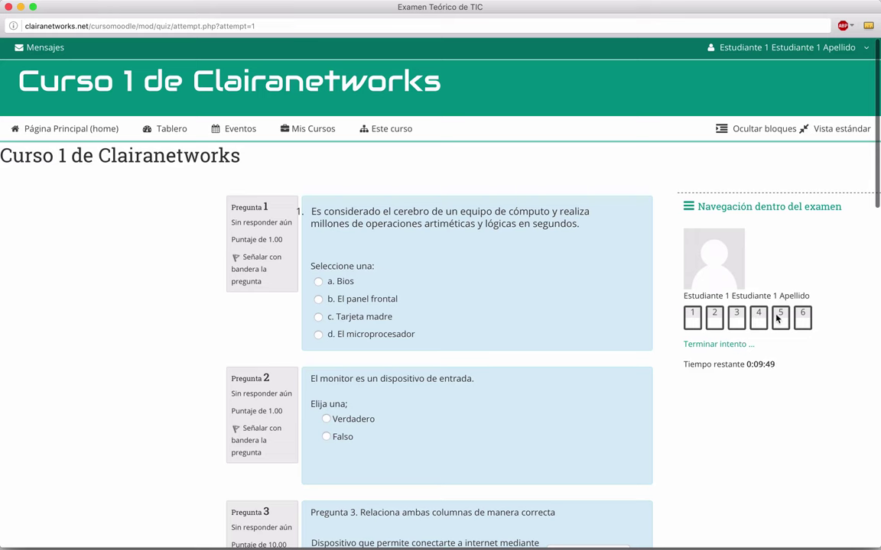
- Look over the first exam questions, the question navigation and the remaining time as the student
scroll(667, 225, down, 2)
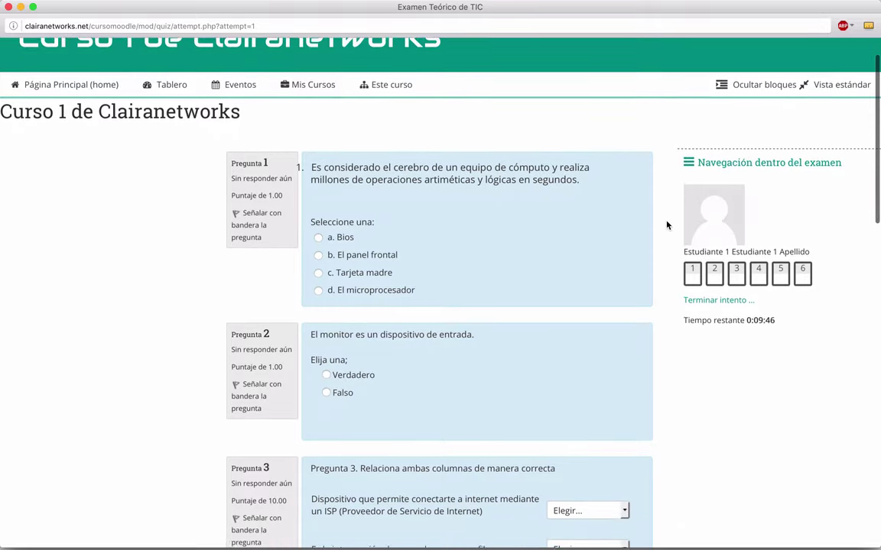
scroll(667, 223, down, 1)
scroll(667, 222, up, 3)
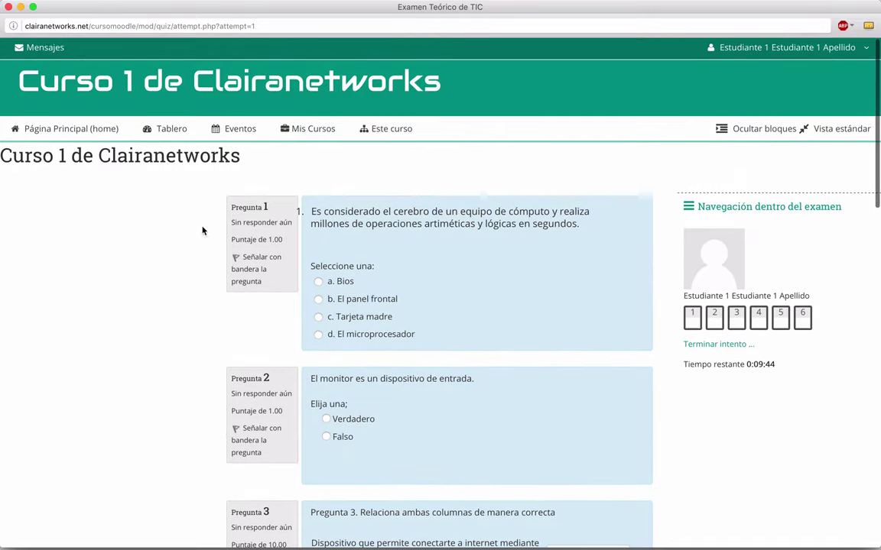
scroll(187, 358, down, 2)
scroll(186, 358, up, 2)
scroll(187, 358, down, 4)
scroll(186, 358, up, 4)
scroll(420, 437, down, 1)
scroll(420, 438, up, 1)
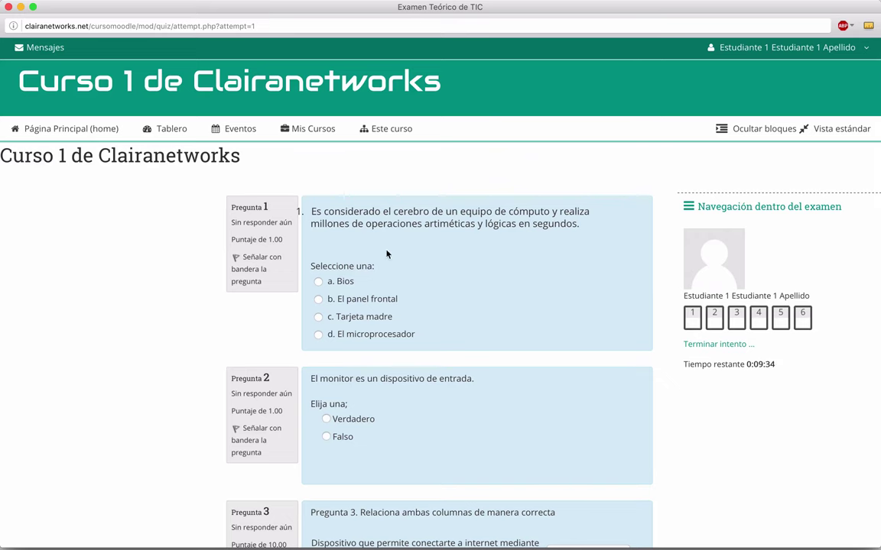
- Answer question 1 with "El microprocesador" and question 2 with "Falso"
scroll(344, 321, down, 1)
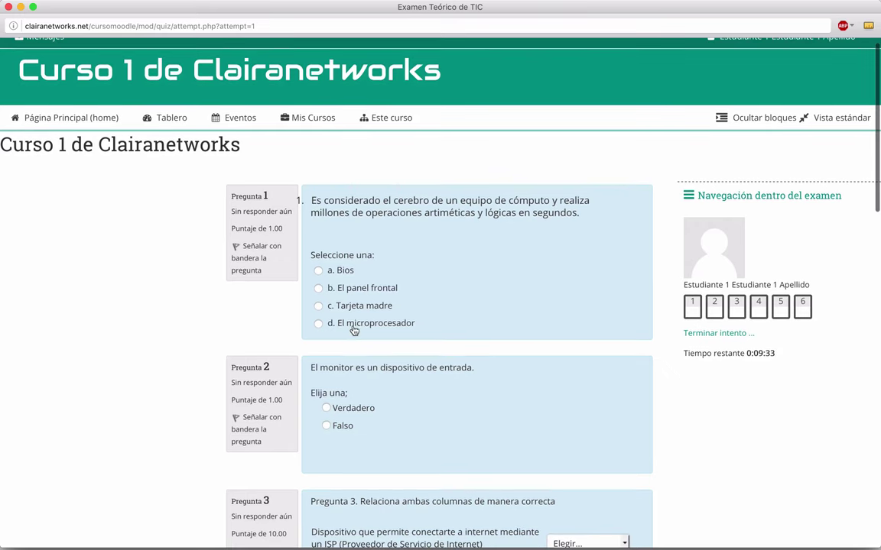
click(353, 329)
scroll(352, 328, down, 3)
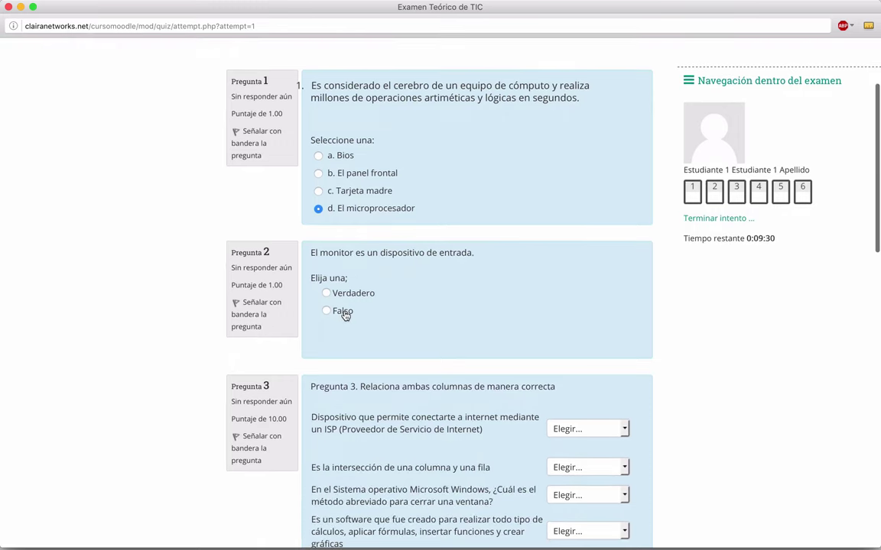
click(344, 313)
- In question 3, match the ISP connection device with "Módem", the column-row intersection with "Celda" and the window-closing shortcut with "Alt + F4"
scroll(344, 313, down, 6)
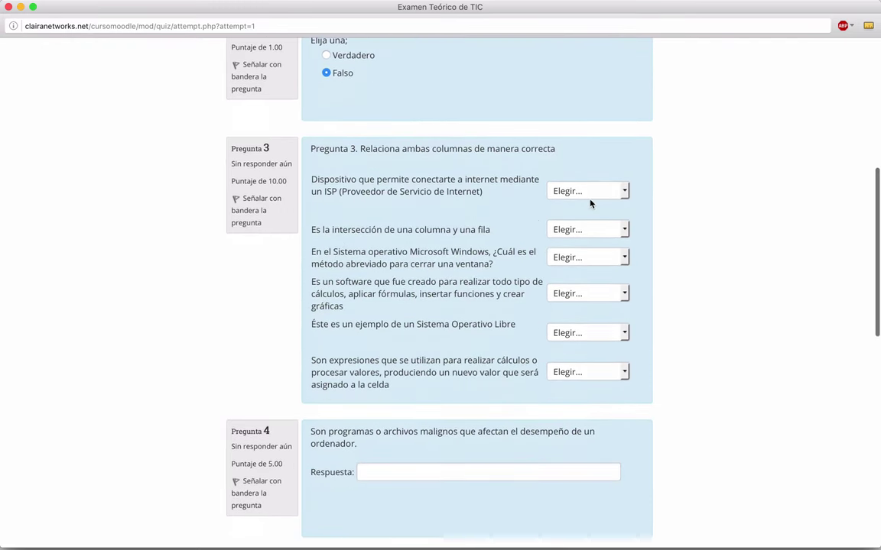
click(595, 192)
click(569, 276)
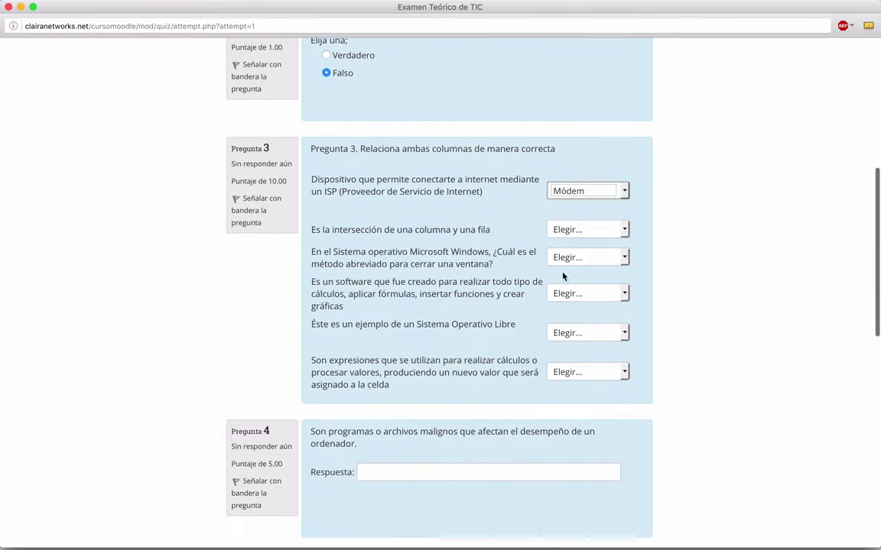
click(569, 230)
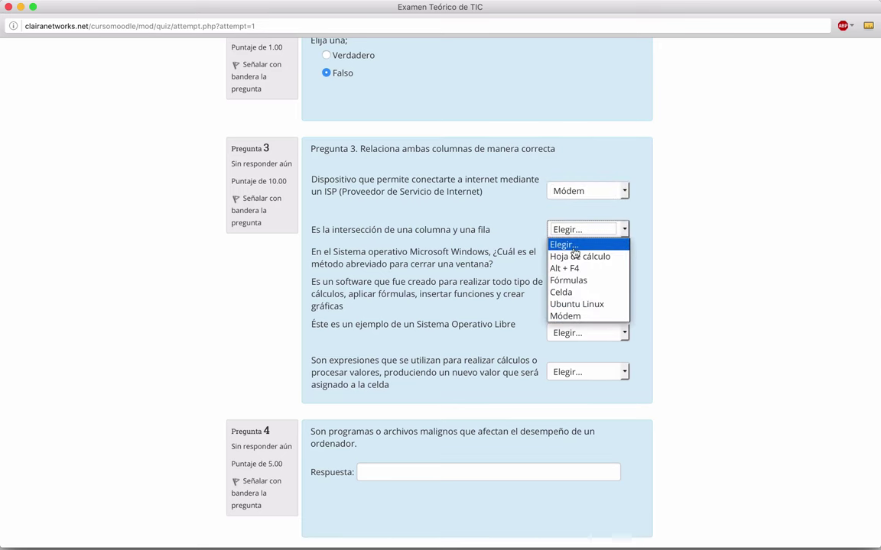
click(561, 292)
click(587, 258)
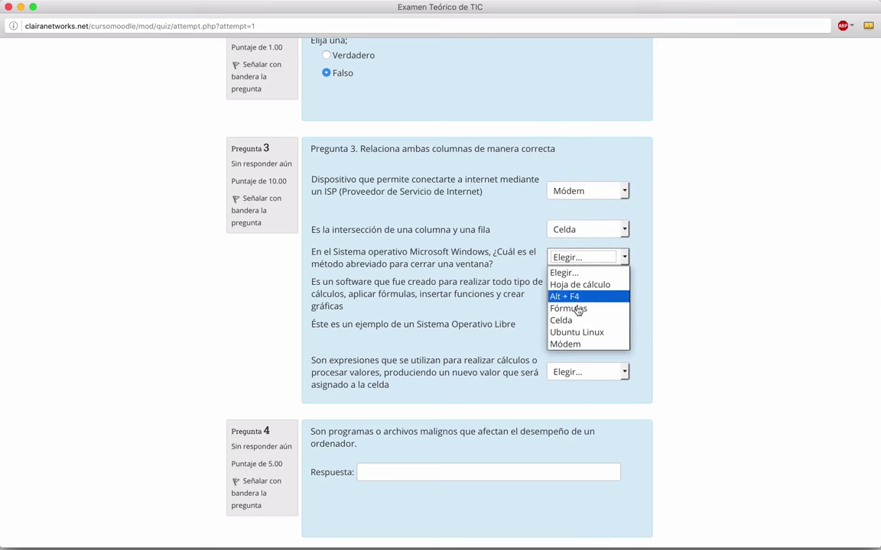
click(575, 297)
- Match the remaining question 3 items: calculation software with "Hoja de cálculo", free operating system with "Ubuntu Linux" and calculation expressions with "Fórmulas"
click(581, 295)
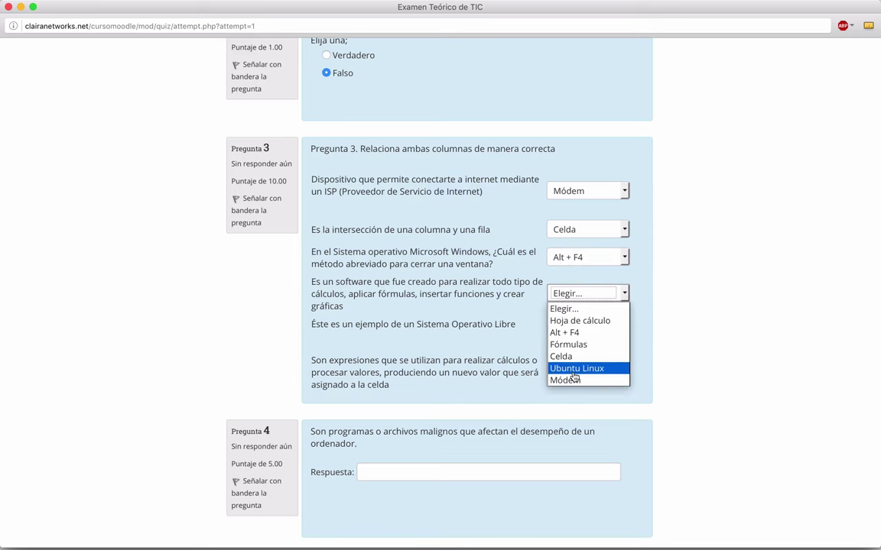
click(579, 320)
click(571, 334)
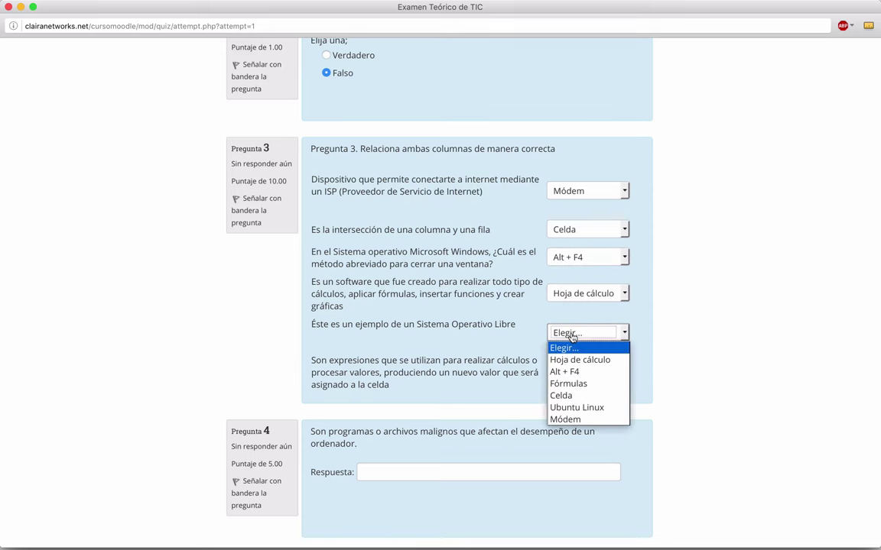
click(579, 408)
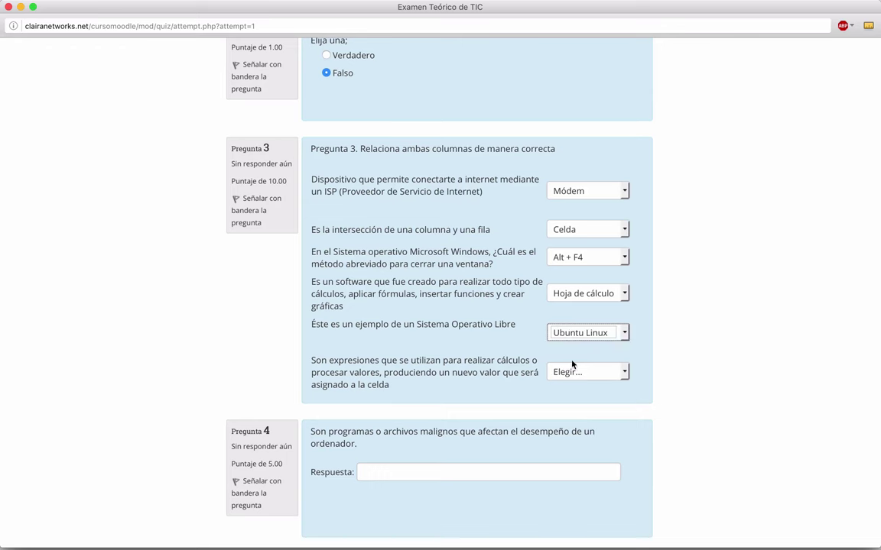
click(574, 371)
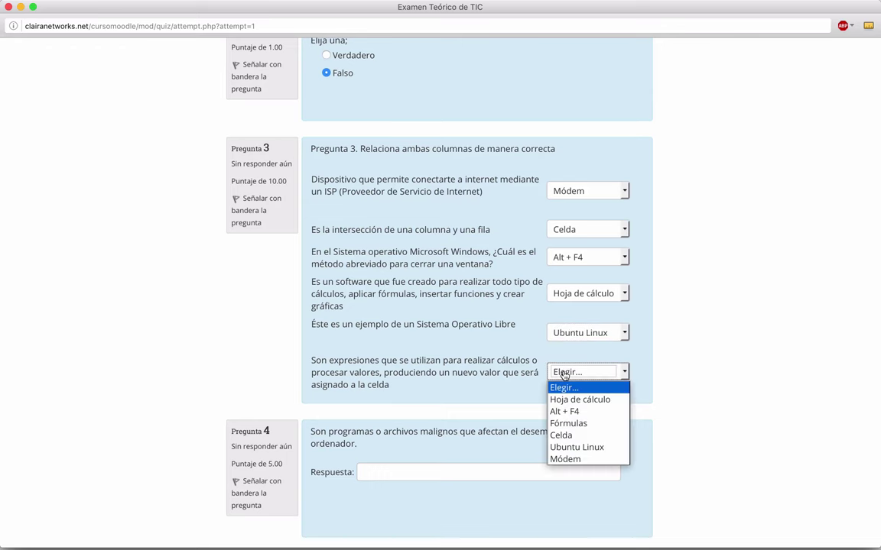
click(568, 424)
- Answer question 4 with "virus" and fill the question 5 essay answer with several lines of random filler text
scroll(653, 389, down, 5)
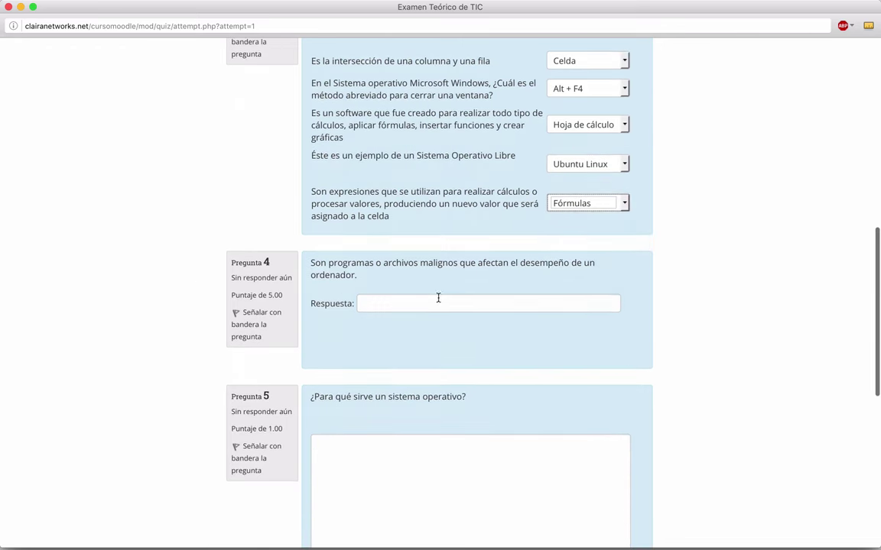
click(410, 307)
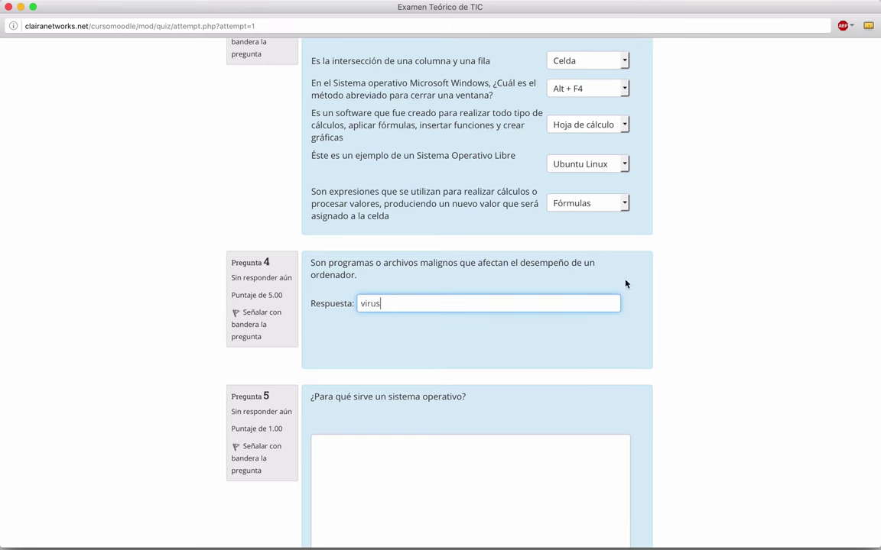
scroll(625, 284, down, 4)
click(356, 334)
text(safasd)
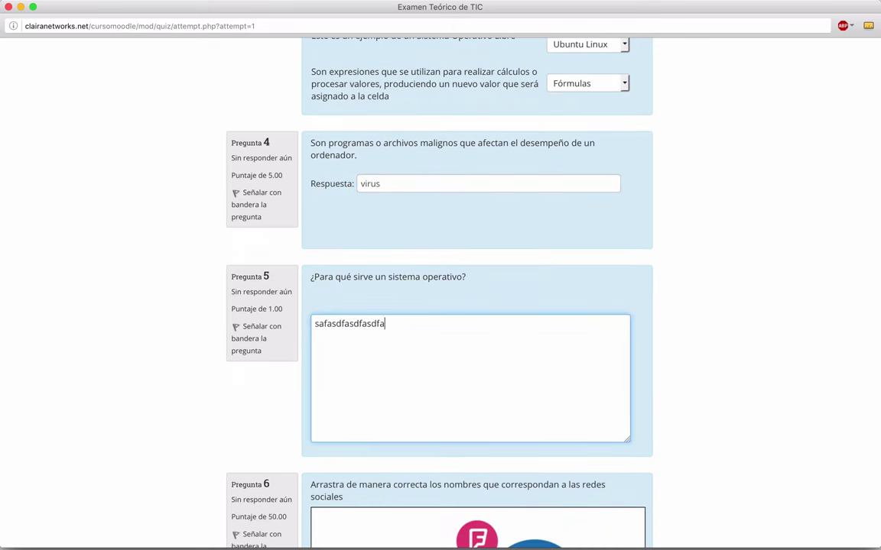
text(fasdfasdfasdfsadfasdfasdfa)
key(Return)
key(Return)
text(asdfasdfadsfasdf)
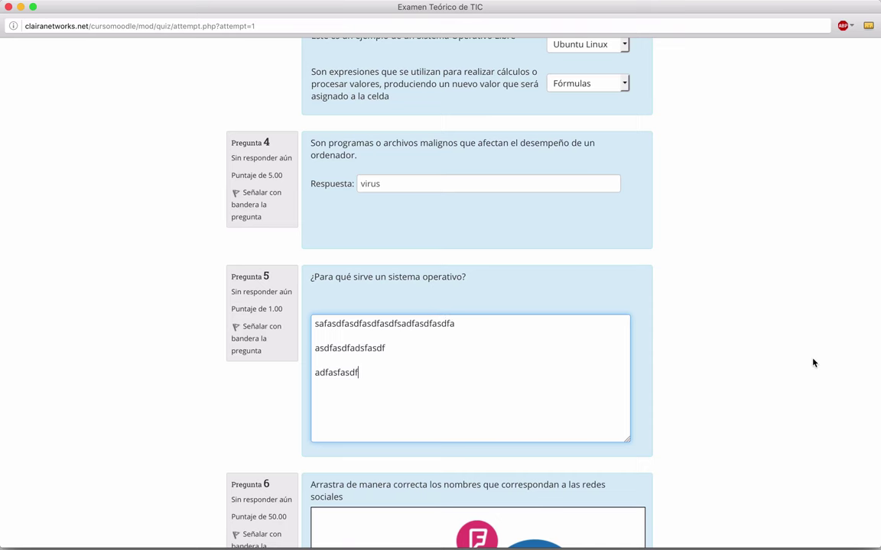
- Make the question 5 answer box slightly shorter
scroll(813, 363, down, 4)
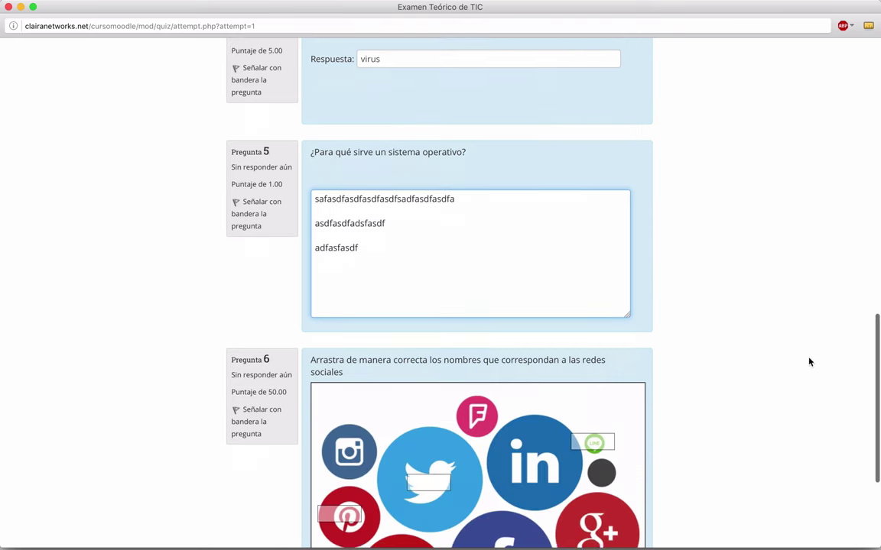
scroll(428, 321, down, 1)
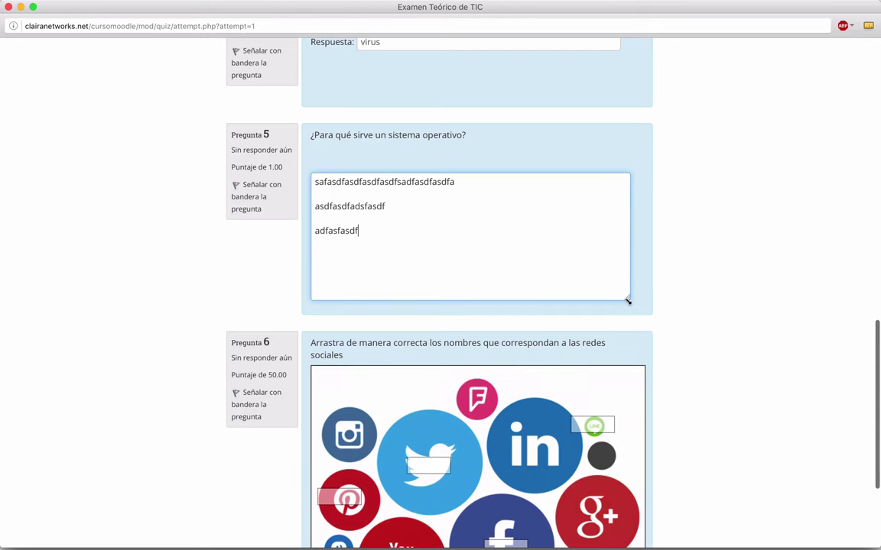
drag(627, 322, 630, 283)
scroll(629, 285, down, 1)
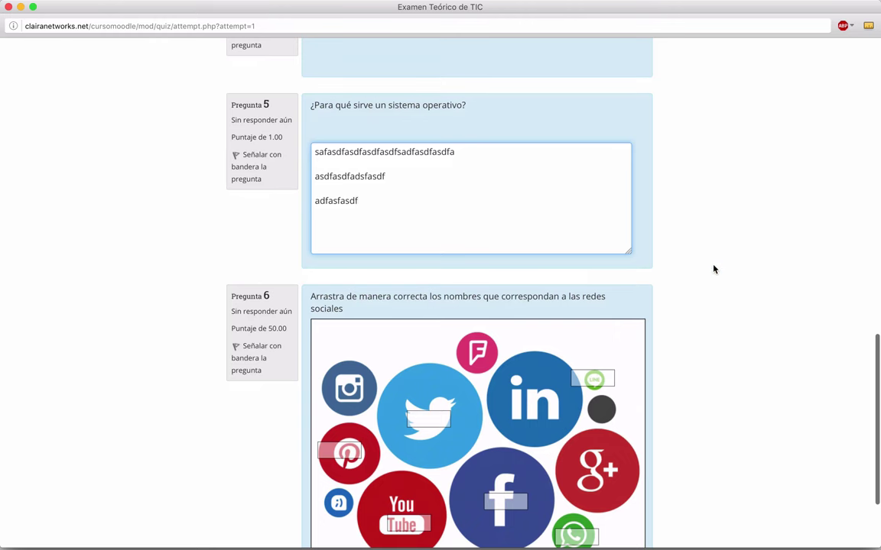
- In question 6, place the Pinterest, Twitter, Facebook, WhatsApp, YouTube and Line labels on their matching social network logos
scroll(724, 276, down, 3)
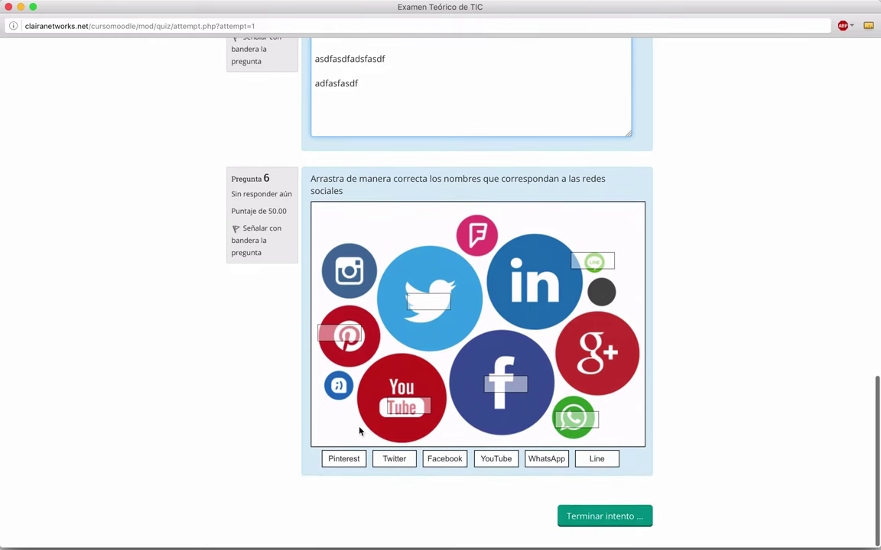
drag(338, 461, 356, 345)
drag(386, 457, 428, 299)
drag(448, 460, 503, 388)
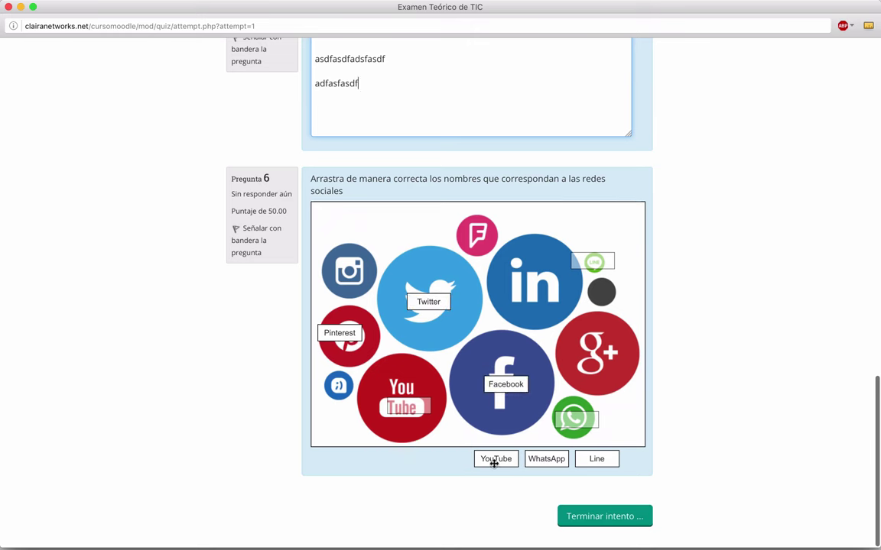
drag(493, 460, 412, 414)
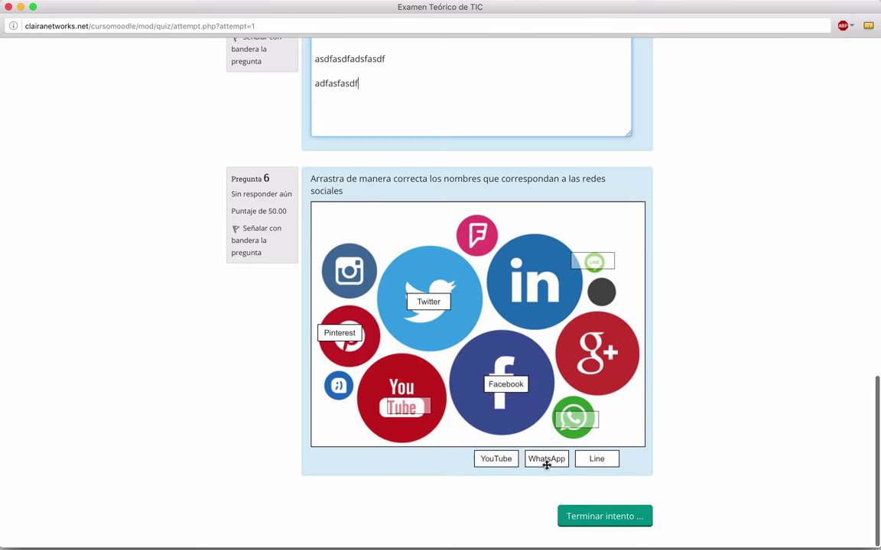
drag(546, 461, 571, 419)
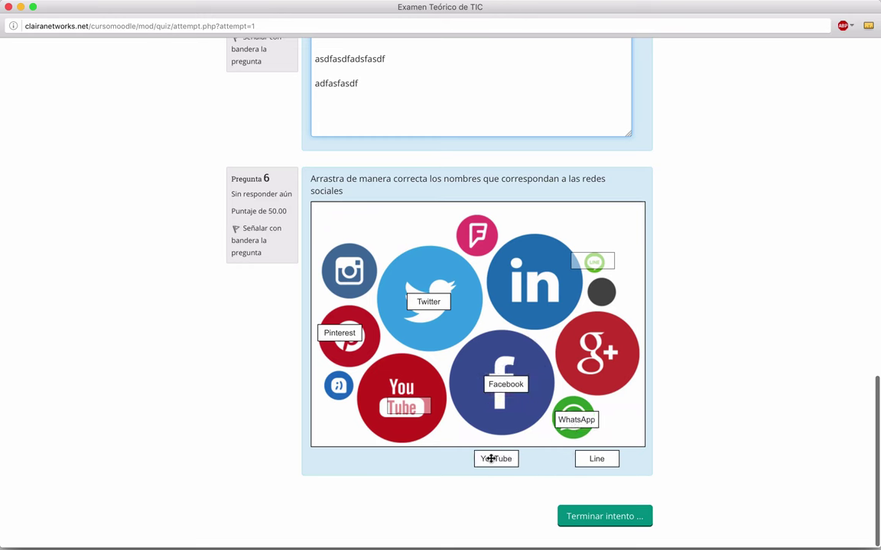
drag(486, 459, 407, 406)
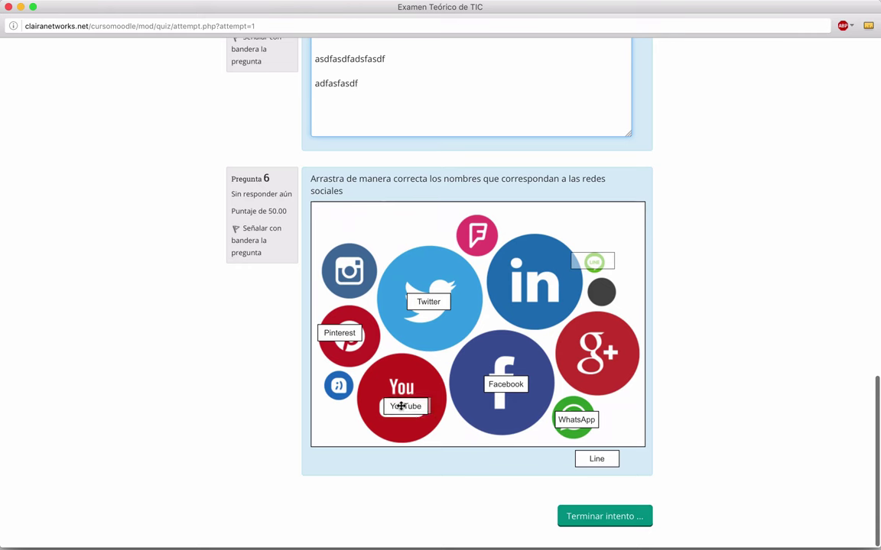
drag(596, 461, 596, 261)
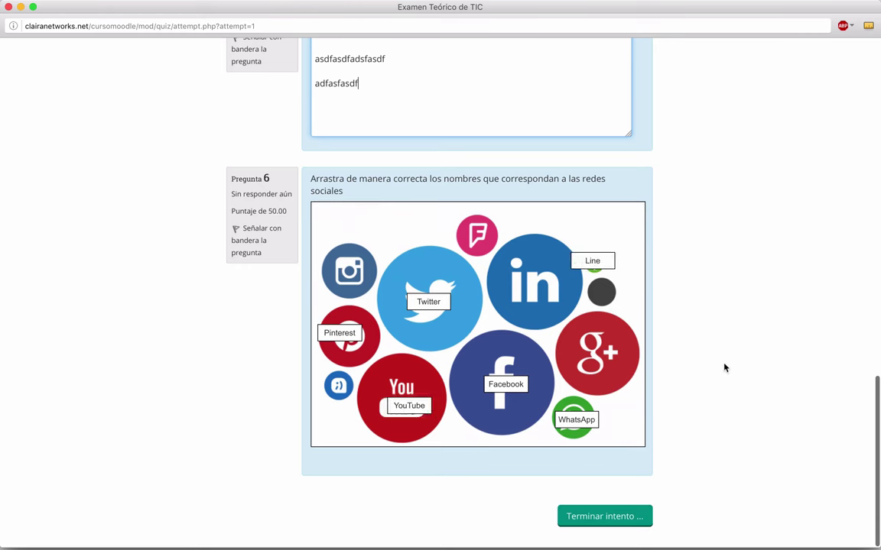
- Finish the exam attempt and submit all answers, confirming the final submission
click(608, 517)
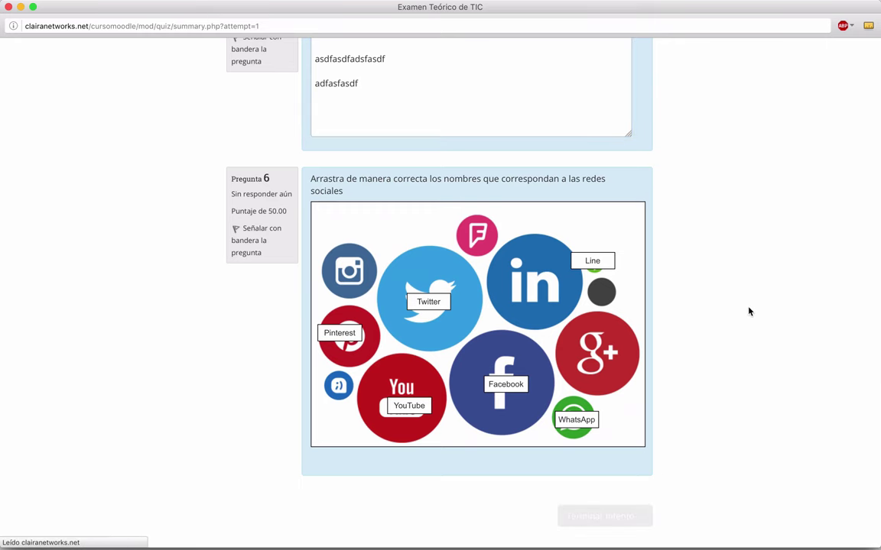
scroll(270, 273, down, 1)
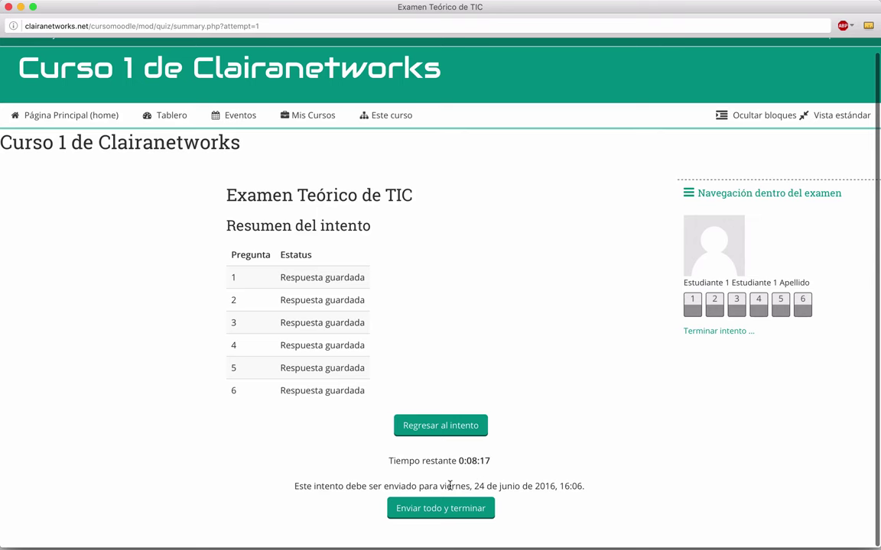
click(440, 511)
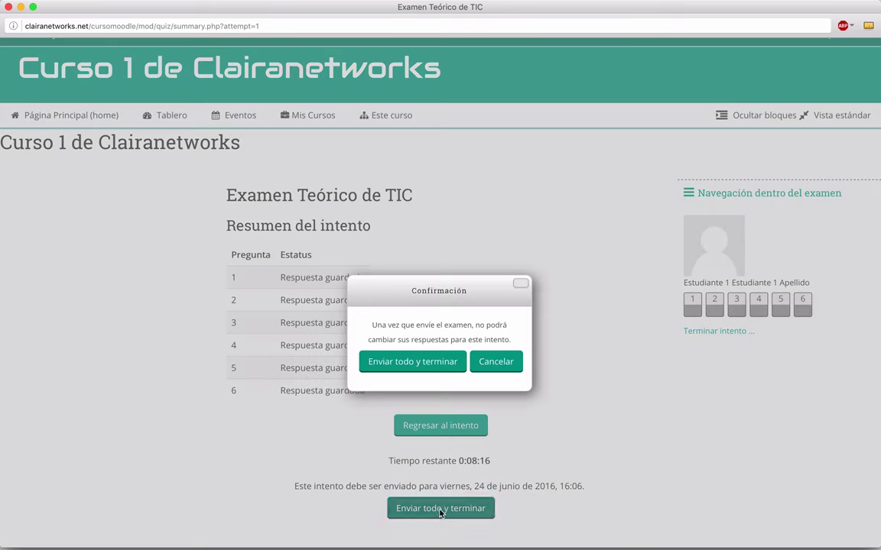
click(402, 367)
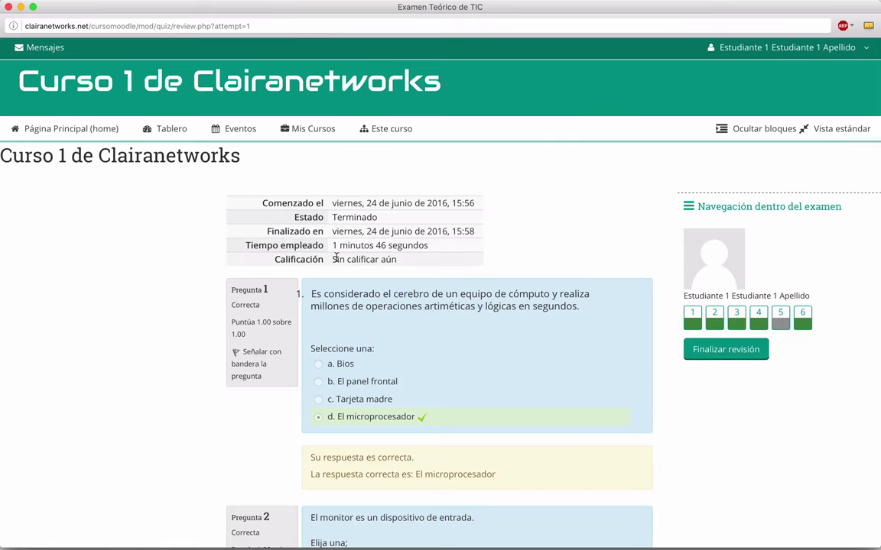
- Look over the attempt review, checking the grade status and the feedback for each question
scroll(372, 262, down, 2)
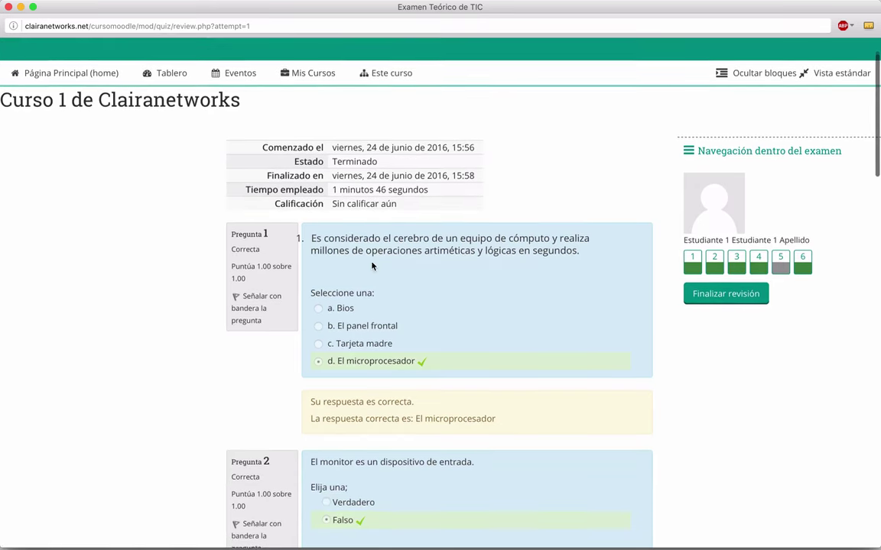
scroll(376, 201, down, 2)
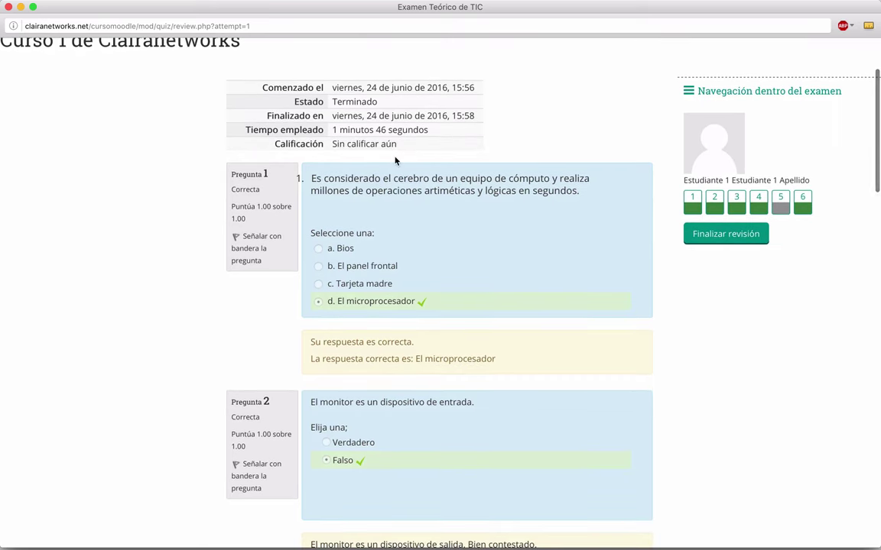
scroll(395, 160, down, 20)
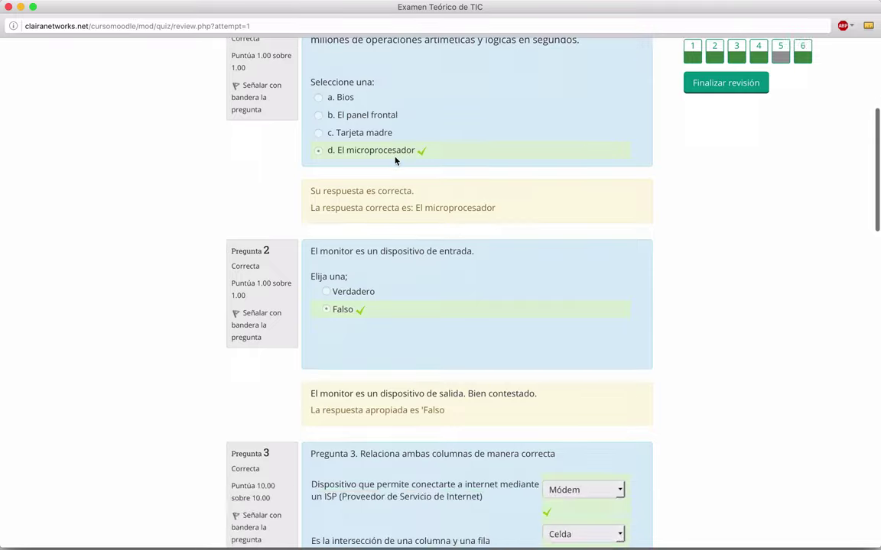
scroll(395, 160, down, 8)
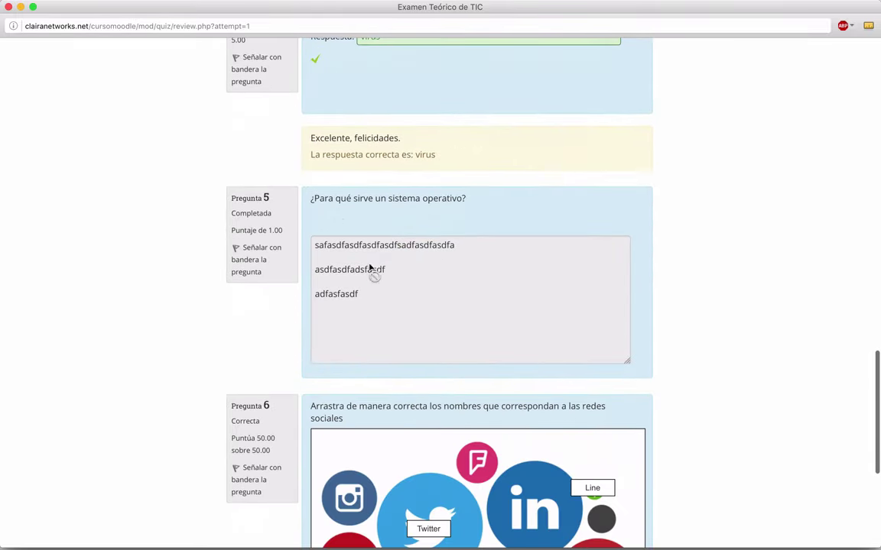
- Switch to the teacher's session in Safari and reload the "Examen Teórico de TIC" page
key(ctrl+Up)
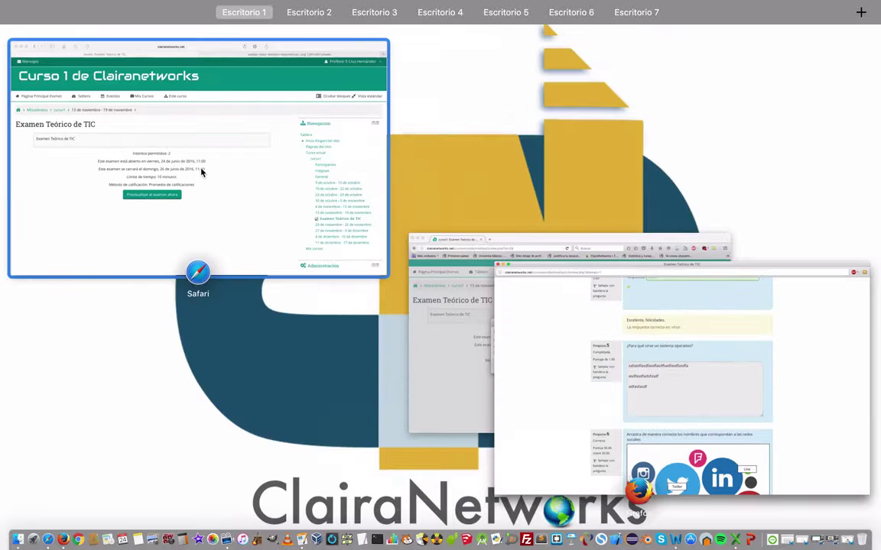
click(202, 172)
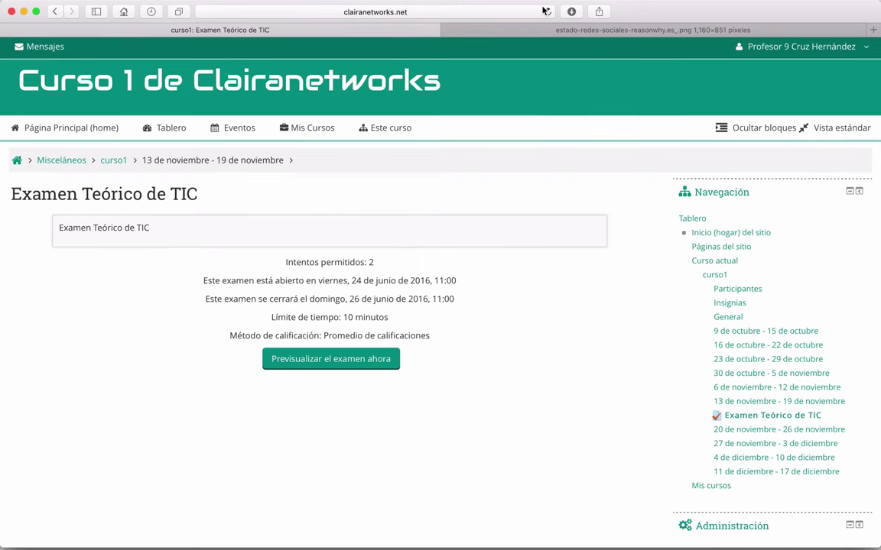
click(539, 11)
key(Return)
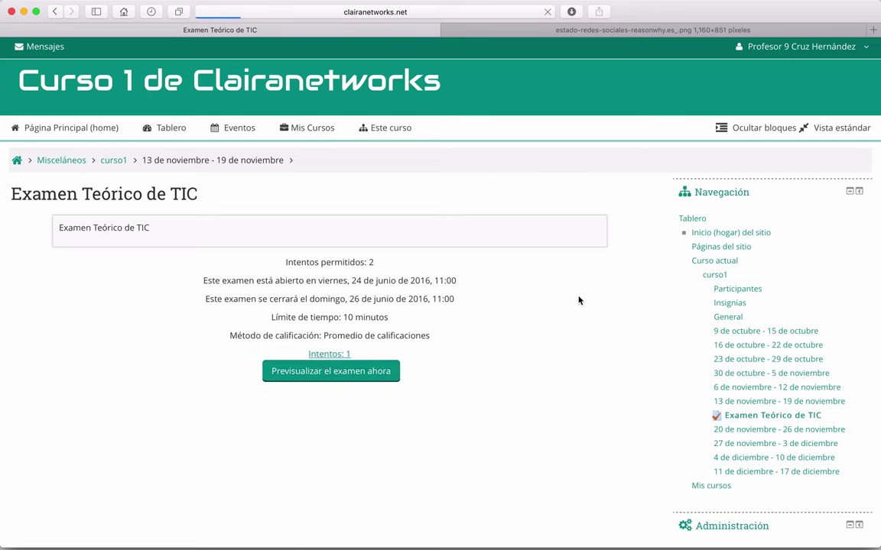
- Open the exam's attempts report and bring up question 5 of the student's attempt for manual grading
scroll(388, 302, down, 2)
scroll(387, 303, down, 10)
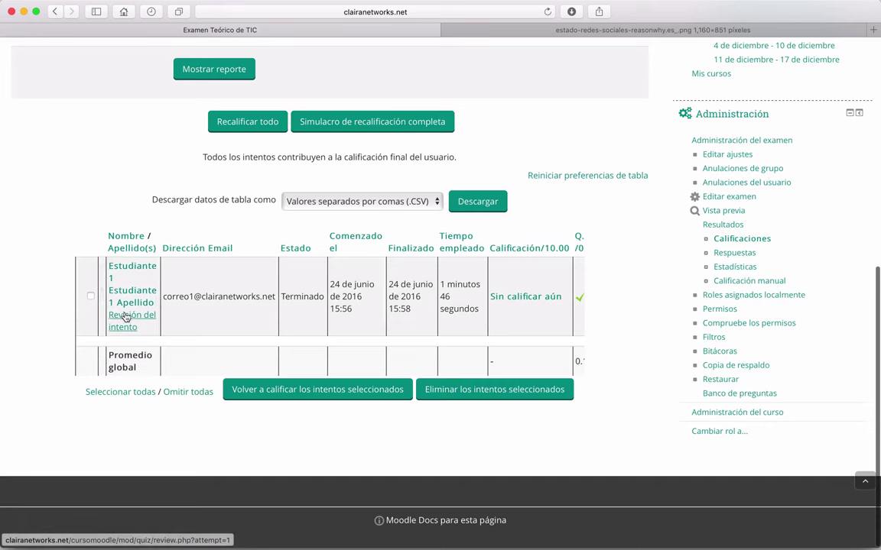
scroll(130, 313, right, 5)
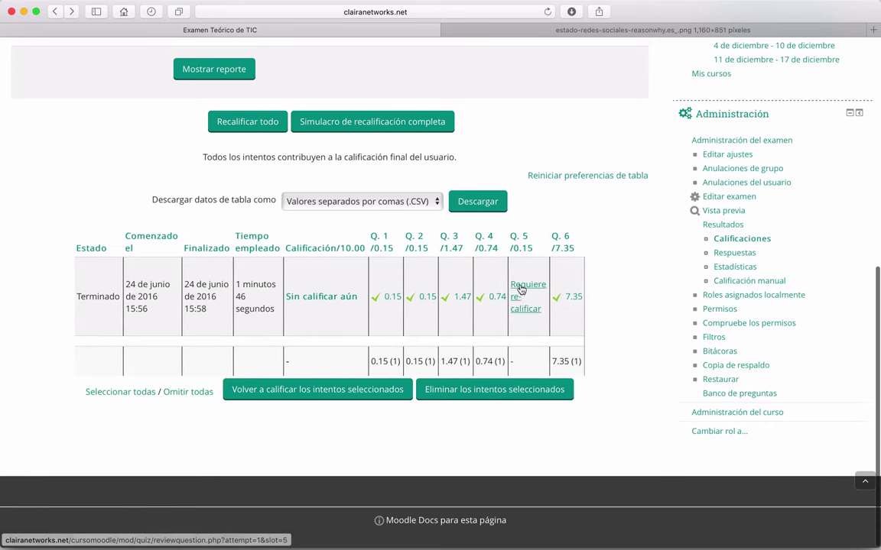
click(519, 289)
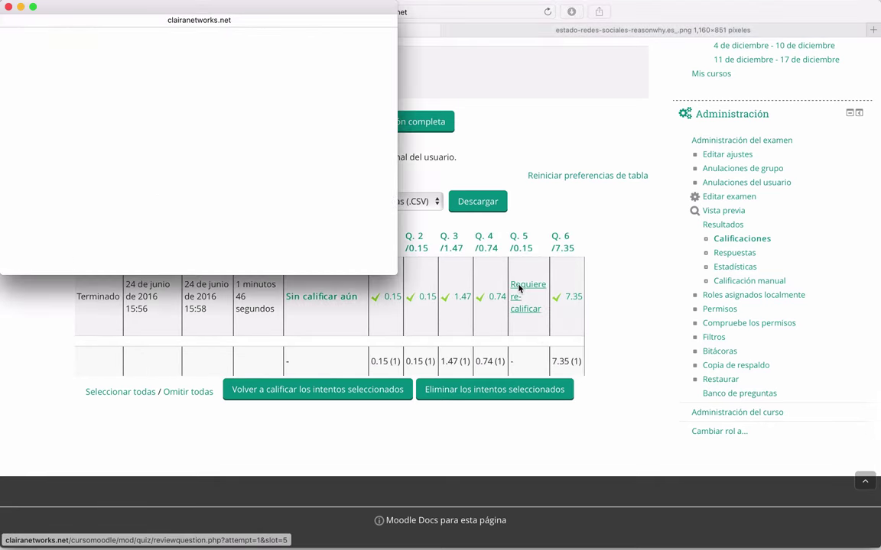
- Enlarge the question review window and examine the student's essay answer and response history for question 5
scroll(146, 123, down, 1)
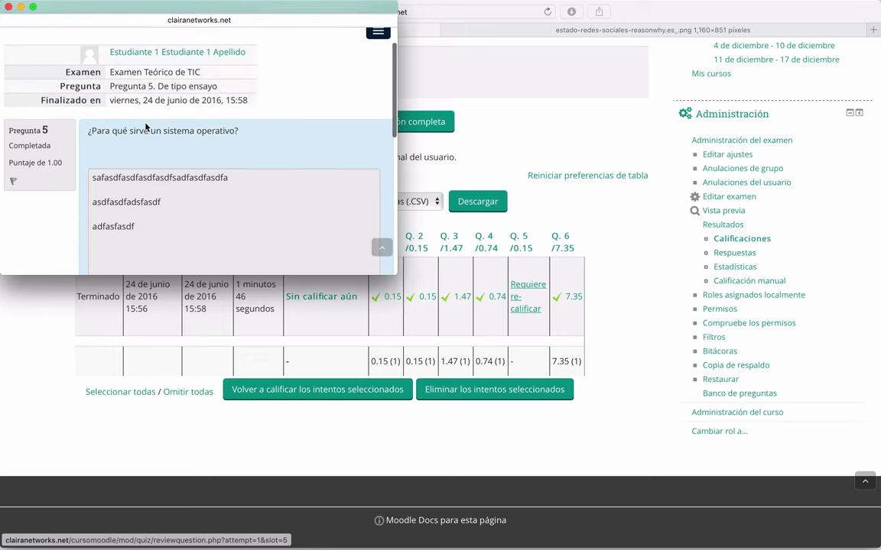
scroll(136, 69, down, 3)
scroll(128, 88, down, 10)
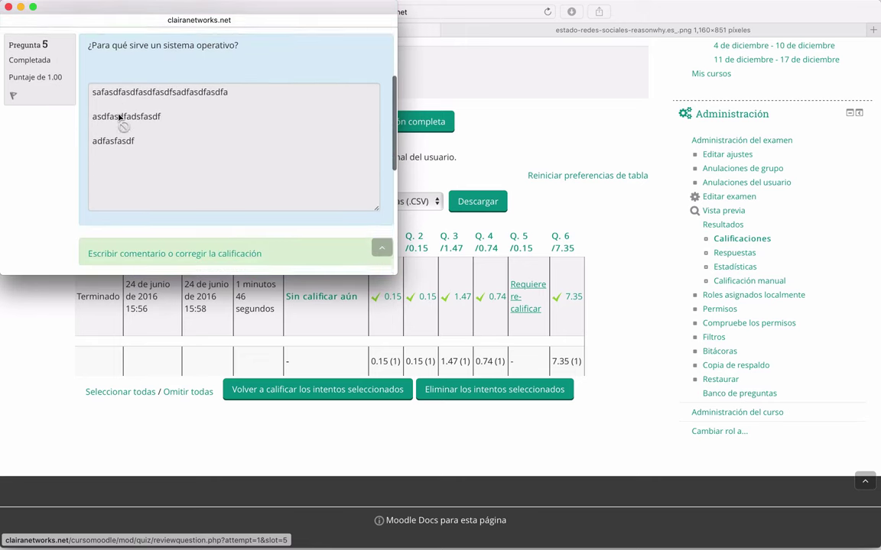
scroll(188, 144, down, 2)
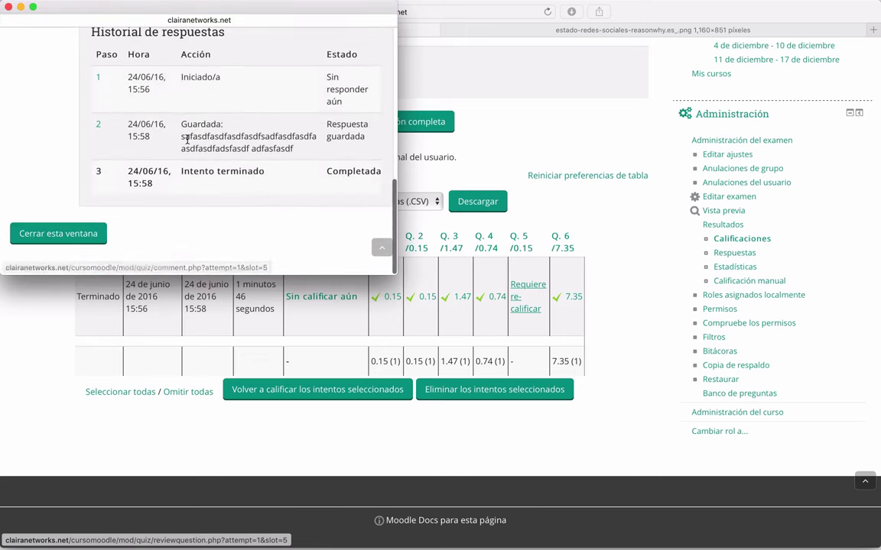
scroll(188, 141, up, 8)
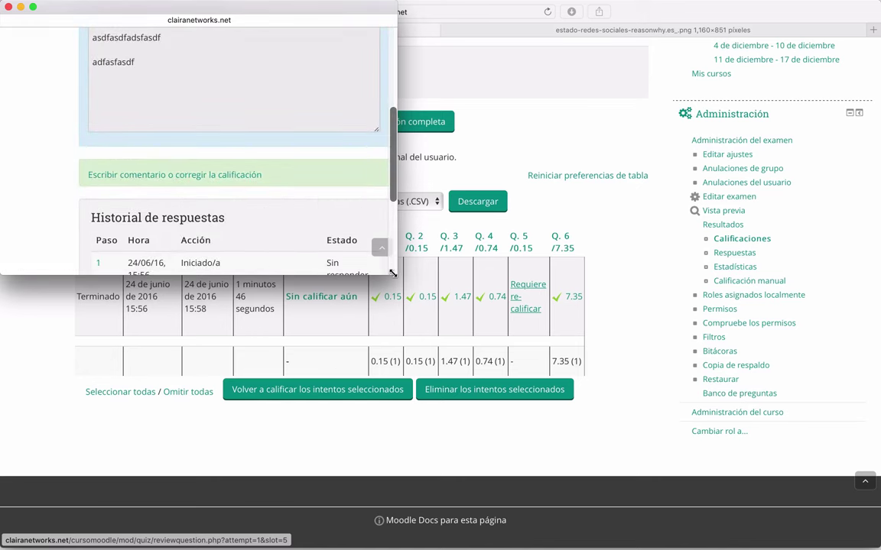
drag(392, 273, 619, 418)
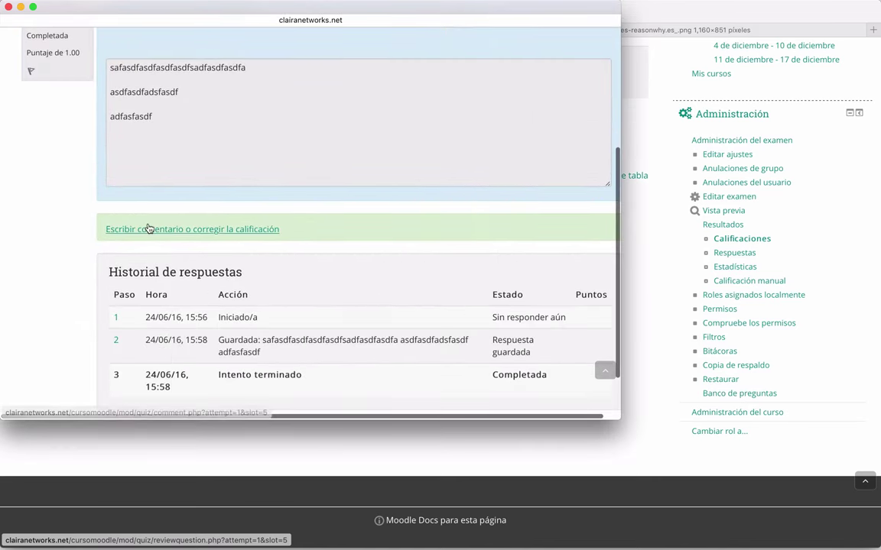
scroll(148, 227, up, 8)
scroll(149, 228, down, 10)
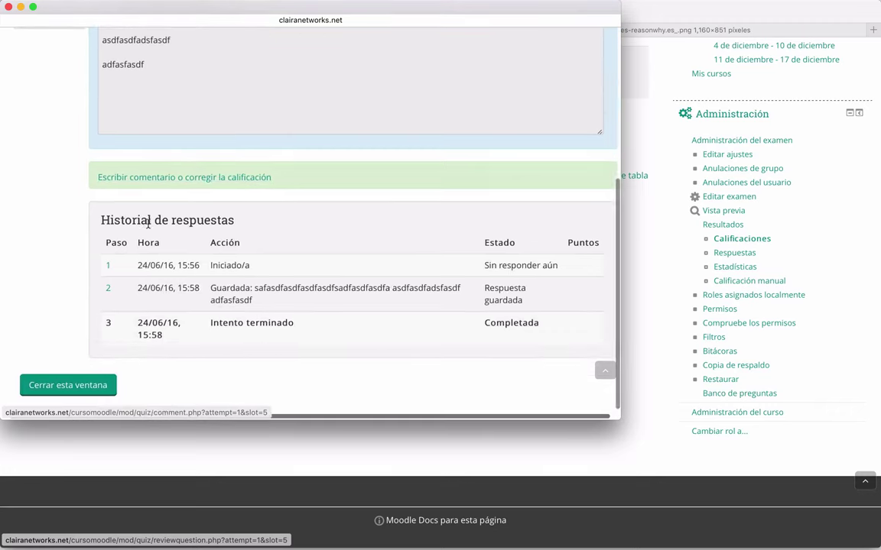
scroll(149, 223, left, 1)
scroll(148, 223, up, 5)
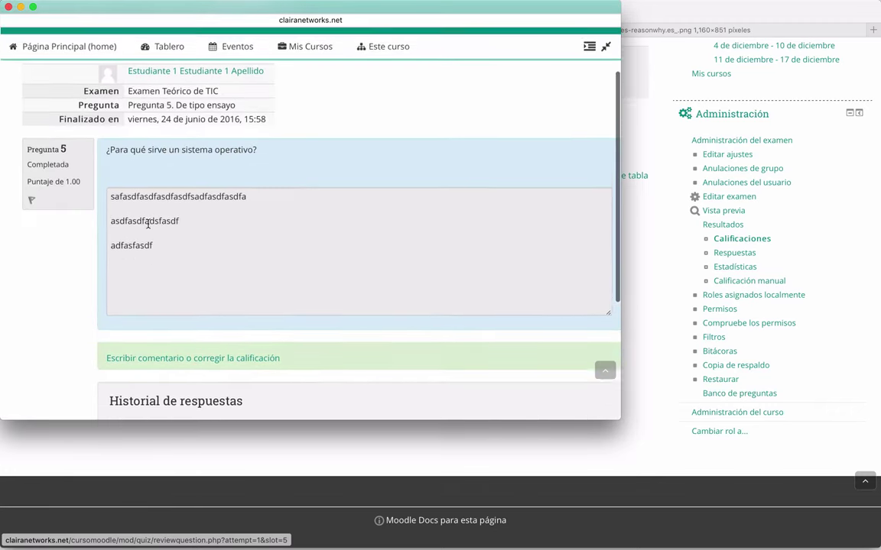
scroll(138, 300, down, 3)
- Open the comment and grading form for question 5 and write the comment "Excelente!!!"
click(172, 314)
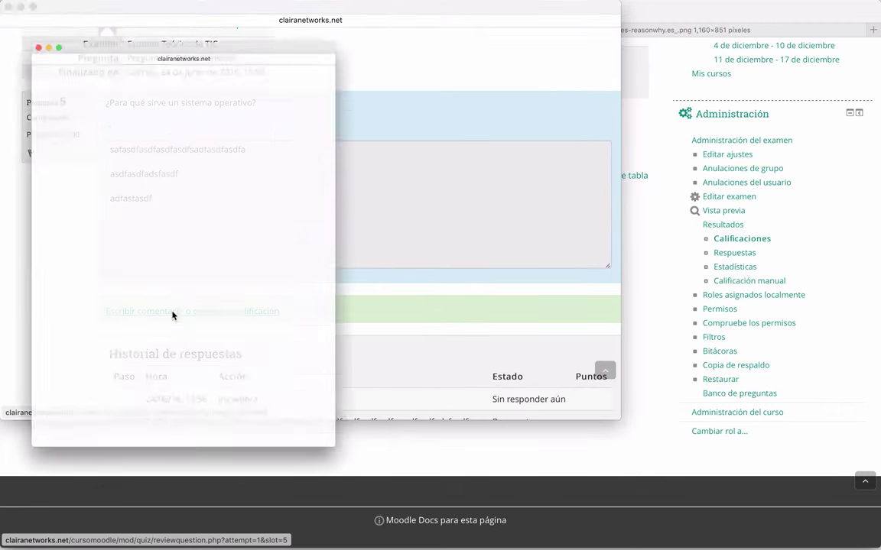
scroll(112, 288, down, 2)
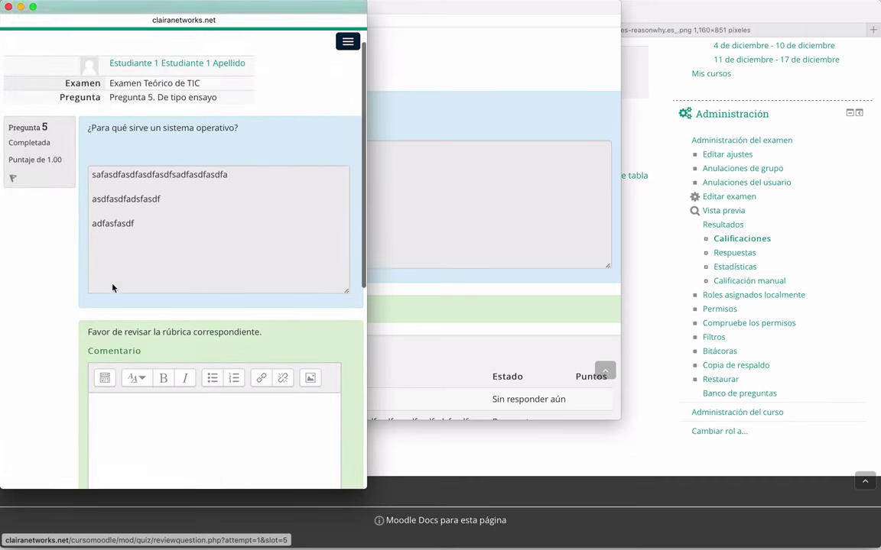
scroll(112, 288, down, 5)
click(176, 258)
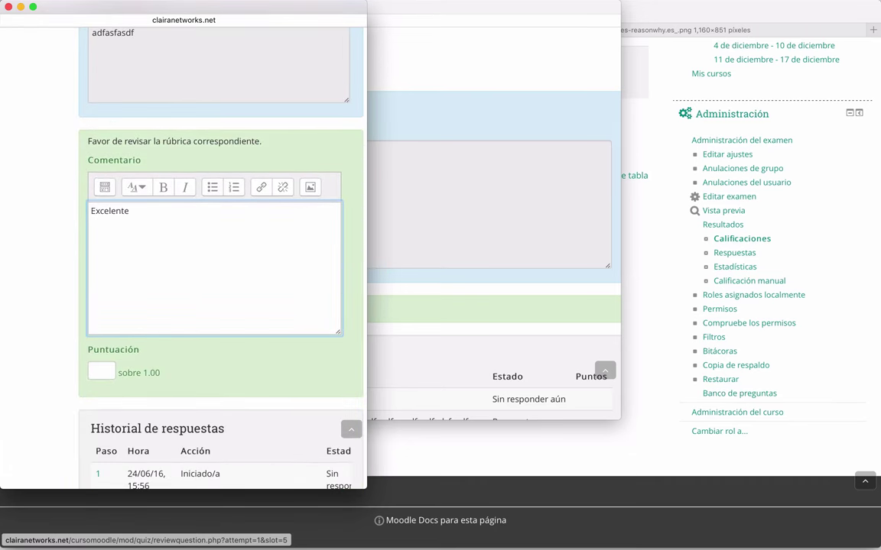
- Score the essay answer 1 out of 1.00, save the grading and close the question review window
click(107, 370)
scroll(153, 329, down, 3)
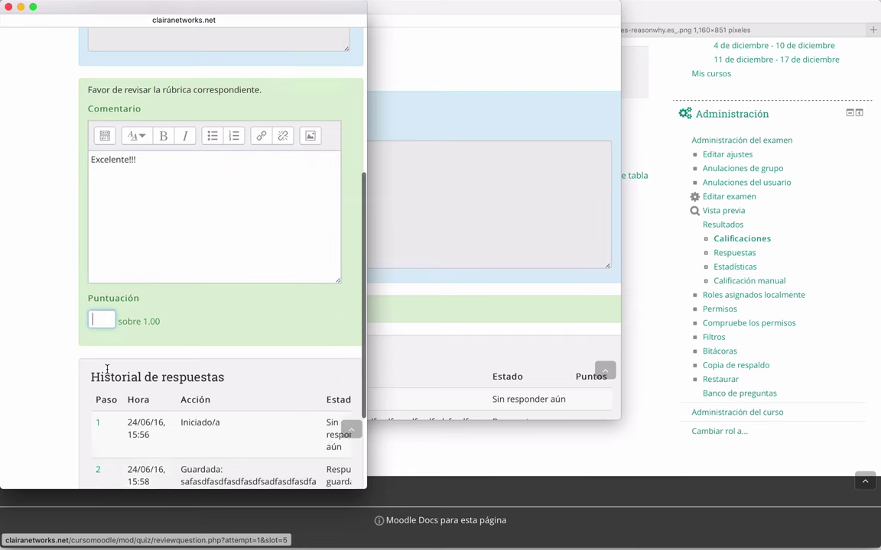
text(1)
scroll(189, 286, down, 2)
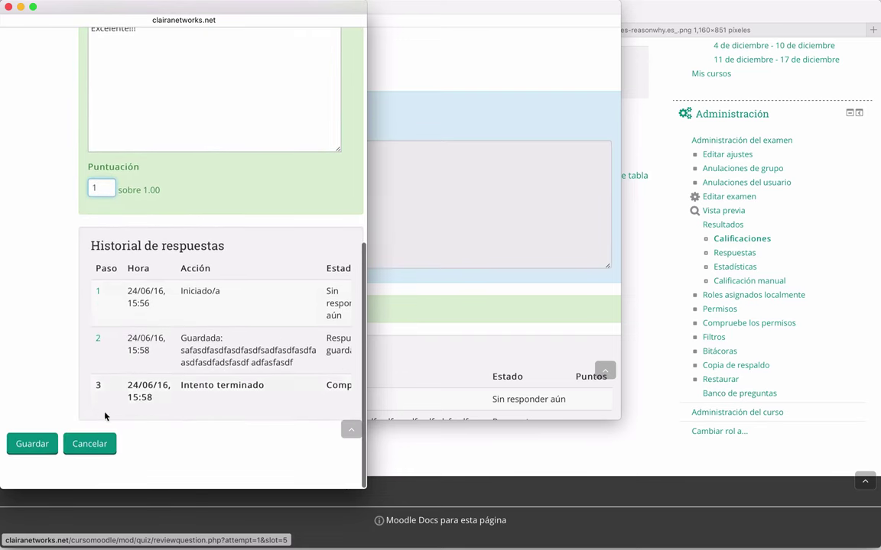
click(32, 444)
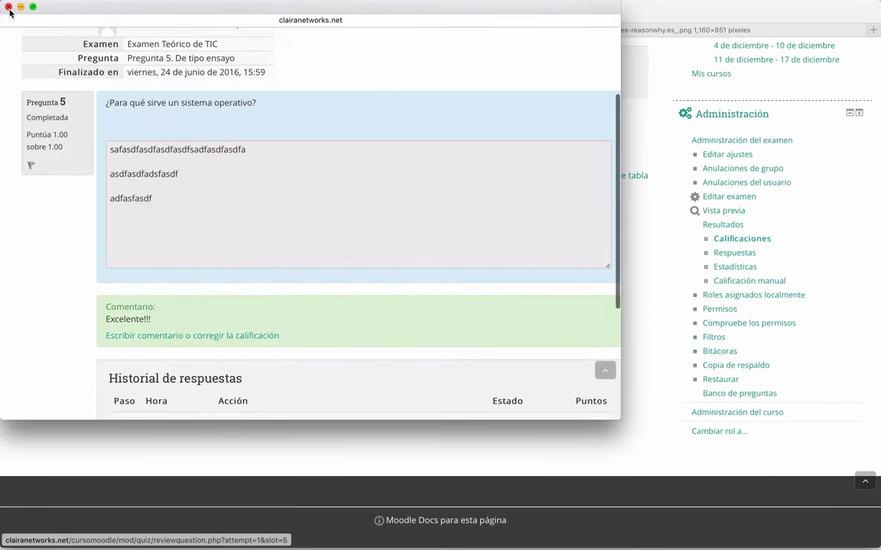
click(8, 7)
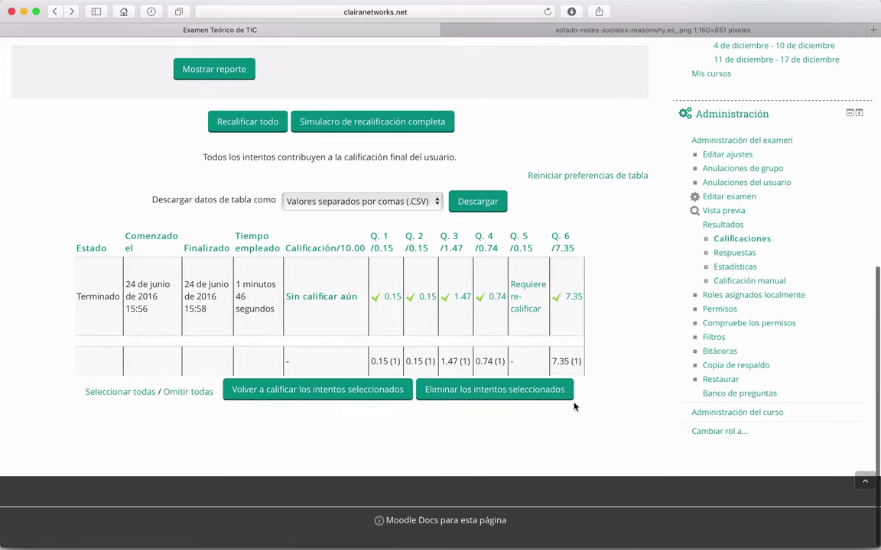
- Switch to the student's session in Firefox, return to the exam page and check the attempt's grade and overall feedback
key(ctrl+Up)
click(568, 362)
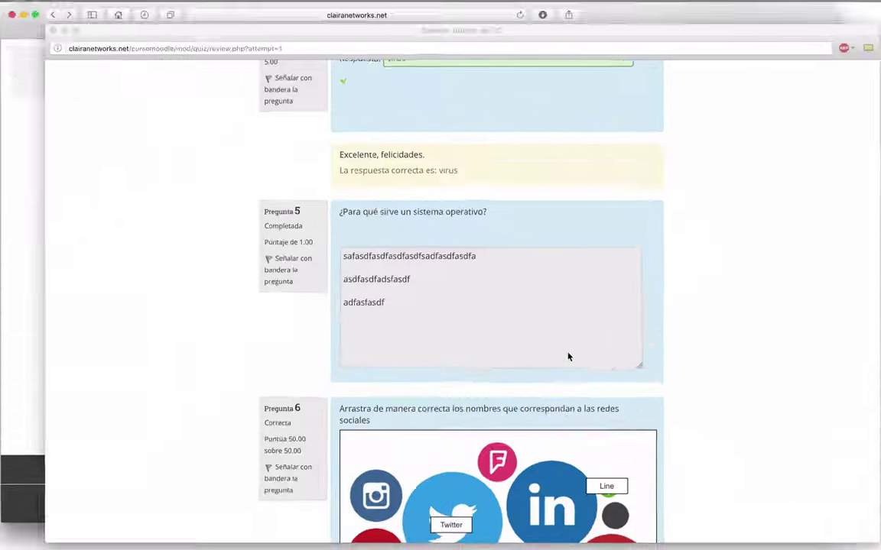
scroll(708, 348, down, 5)
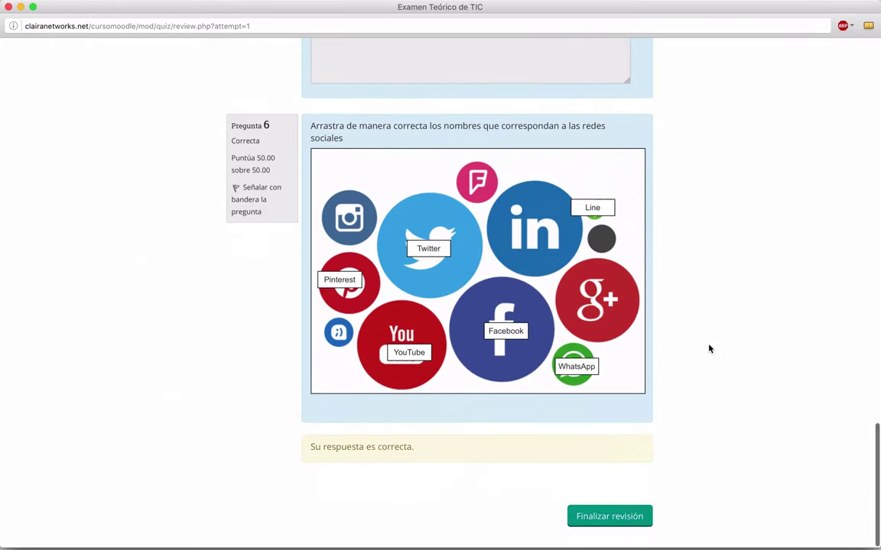
scroll(689, 379, up, 20)
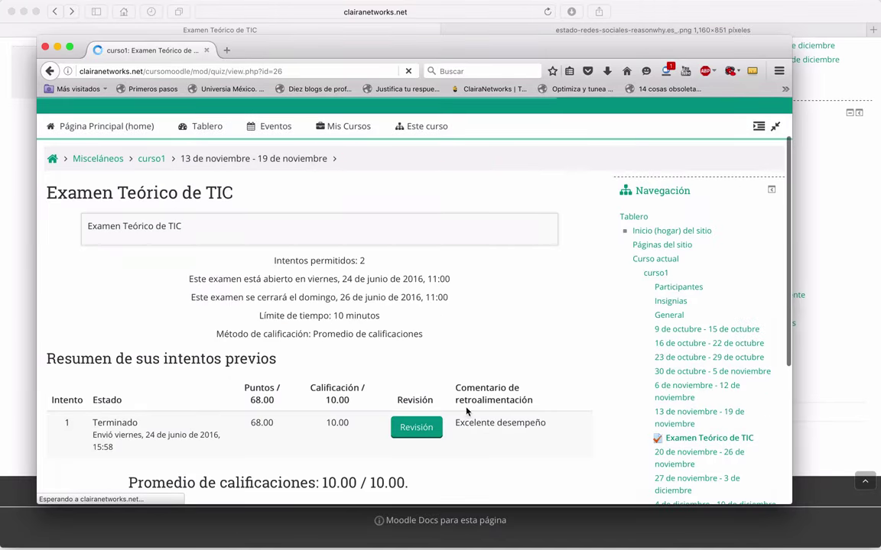
scroll(436, 401, down, 4)
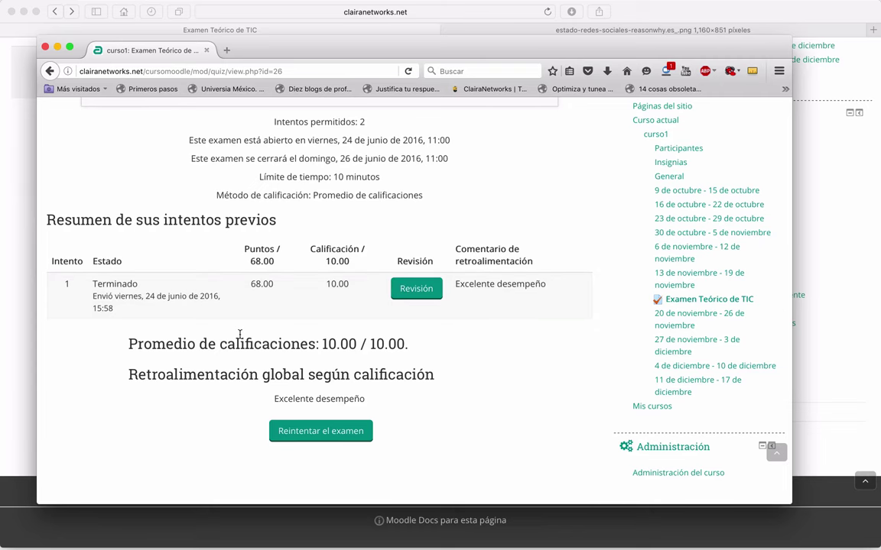
scroll(240, 334, up, 3)
scroll(239, 334, down, 3)
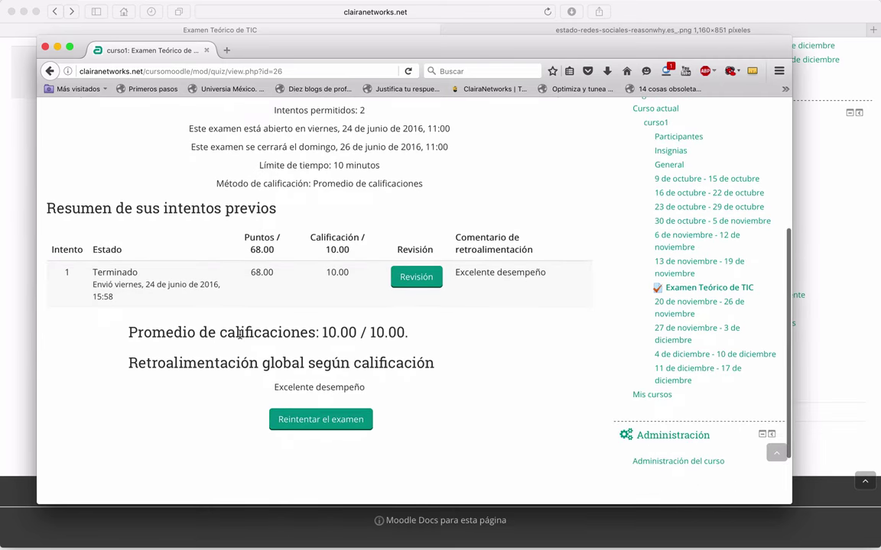